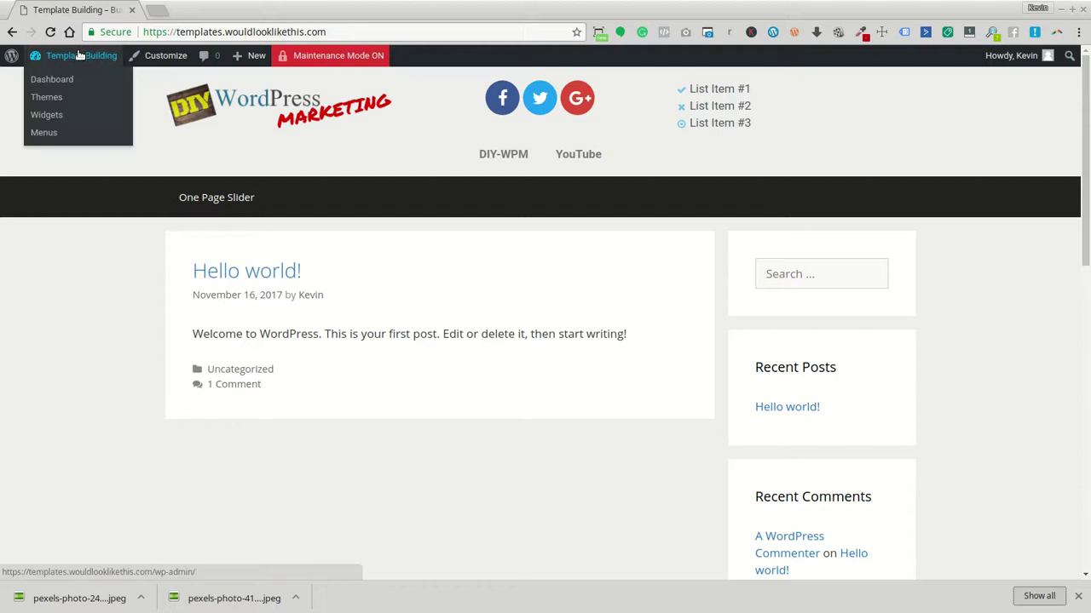
From the Dashboard's Pages list, start a new page titled 'Contact Us'
left_click(74, 79)
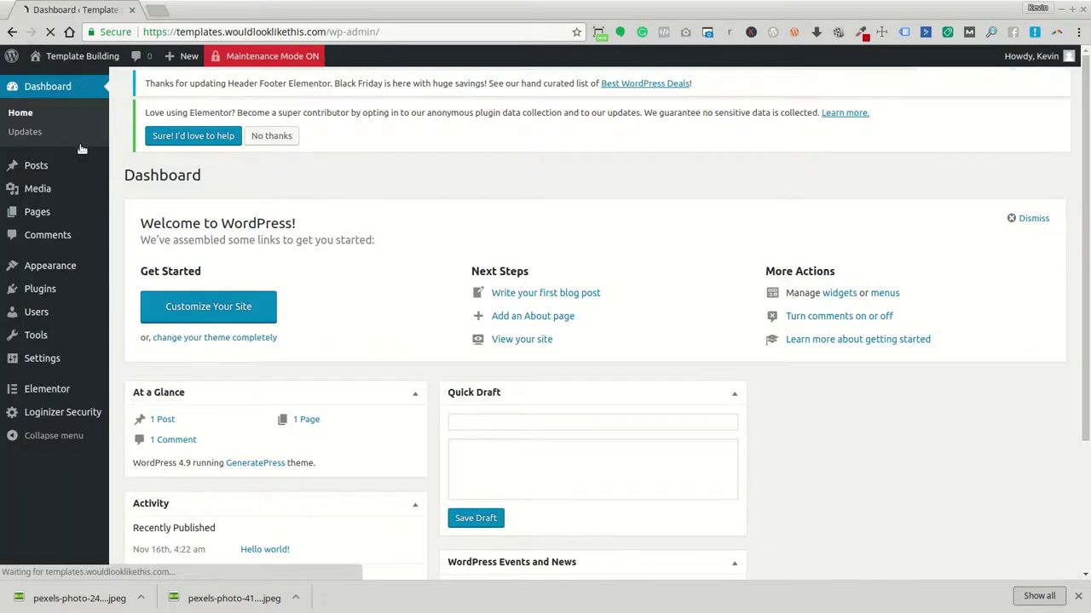
left_click(39, 211)
left_click(182, 90)
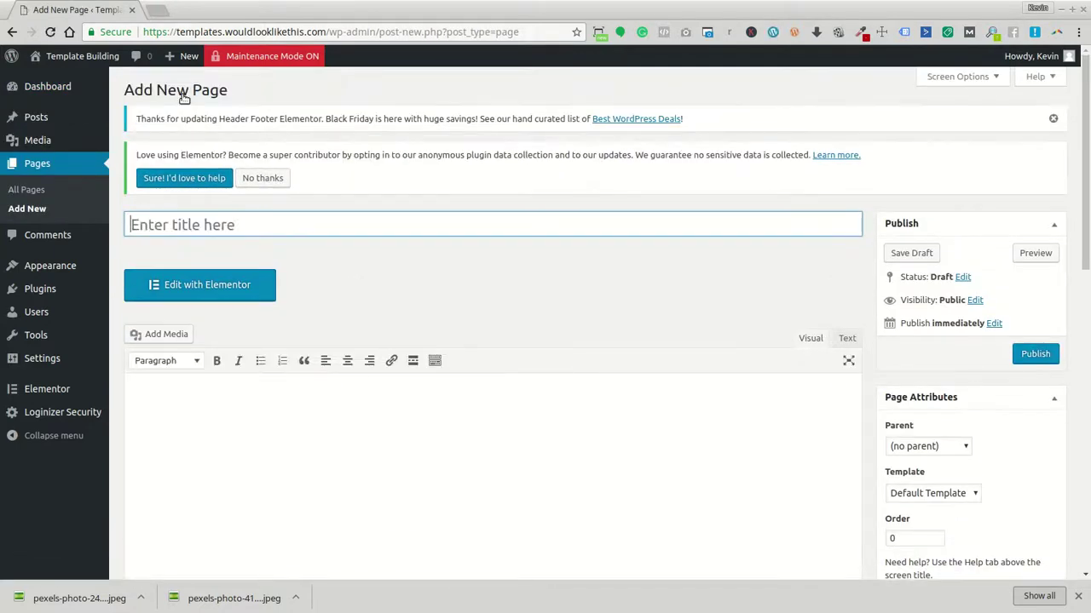
type("Contact Us")
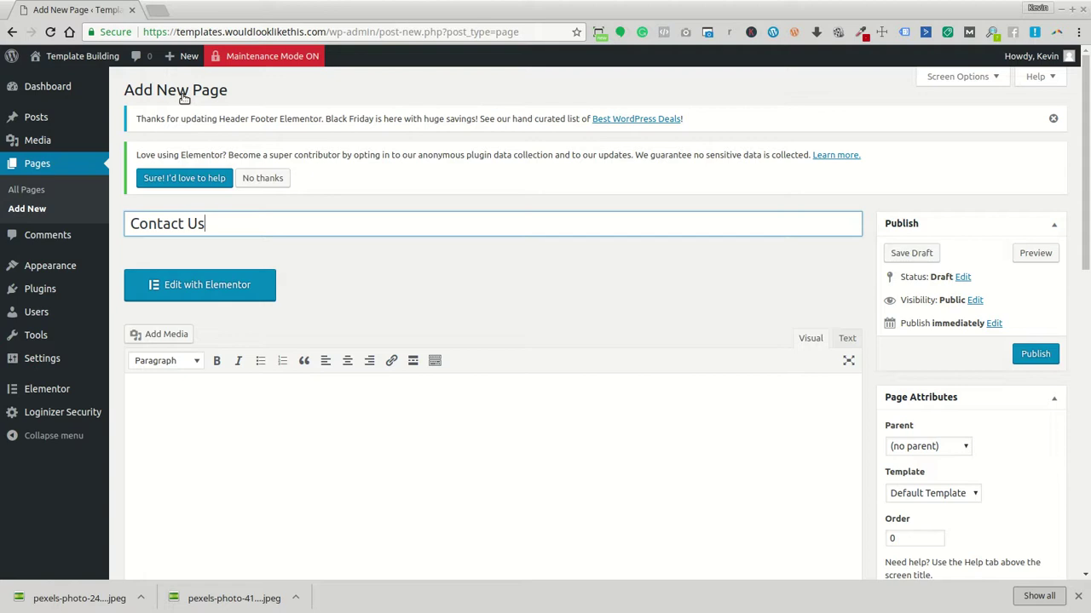
Set the page to no sidebars, 0 footer widgets and a Full Width page builder container
scroll(771, 255, "down", 5)
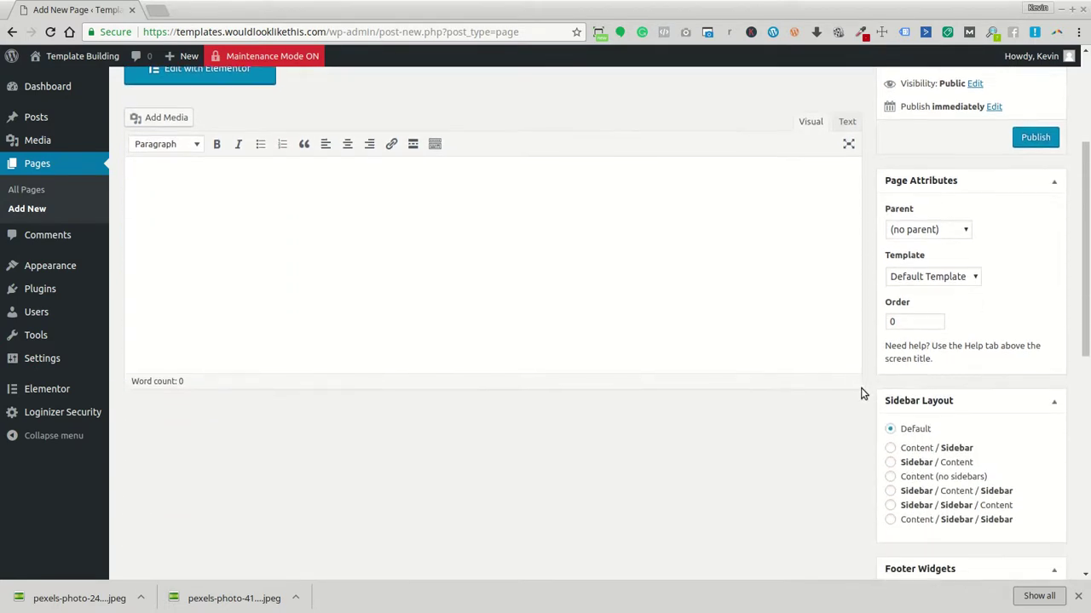
left_click(908, 477)
scroll(909, 479, "down", 3)
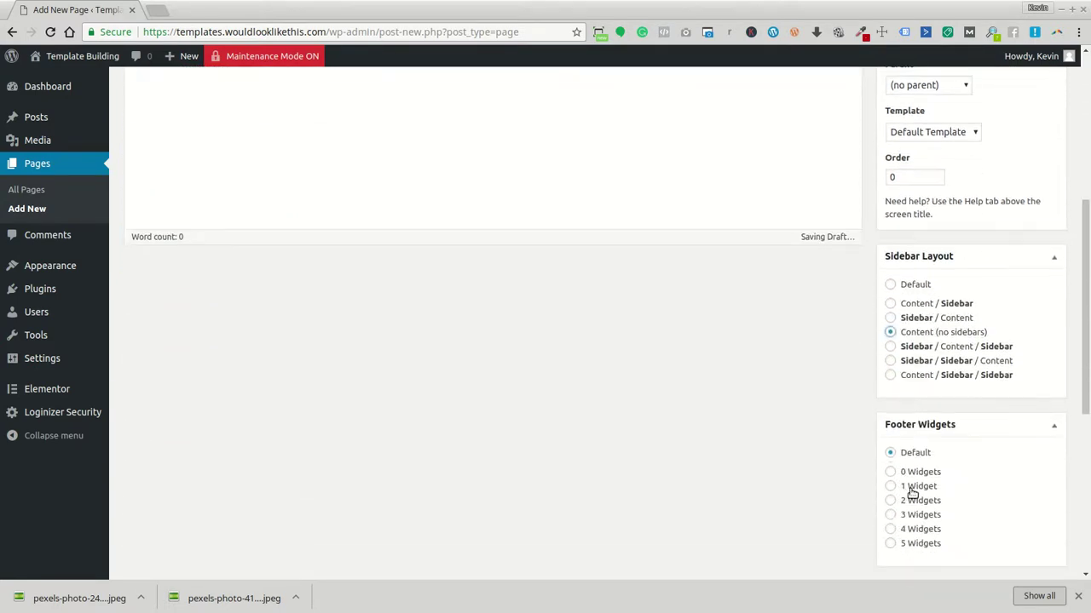
left_click(903, 474)
scroll(904, 477, "down", 3)
left_click(892, 544)
scroll(891, 542, "down", 5)
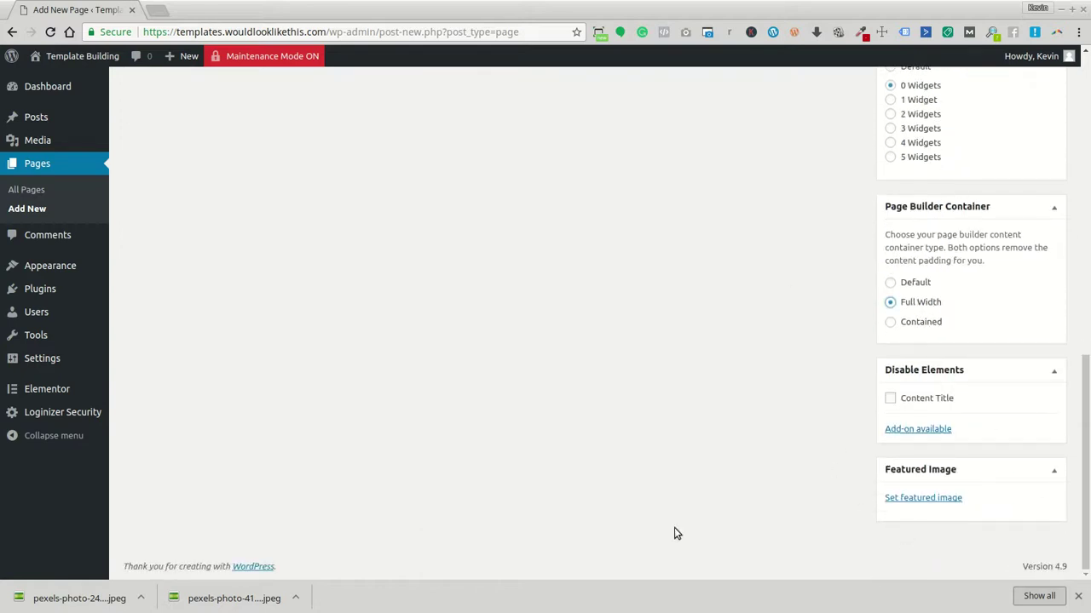
scroll(518, 449, "up", 10)
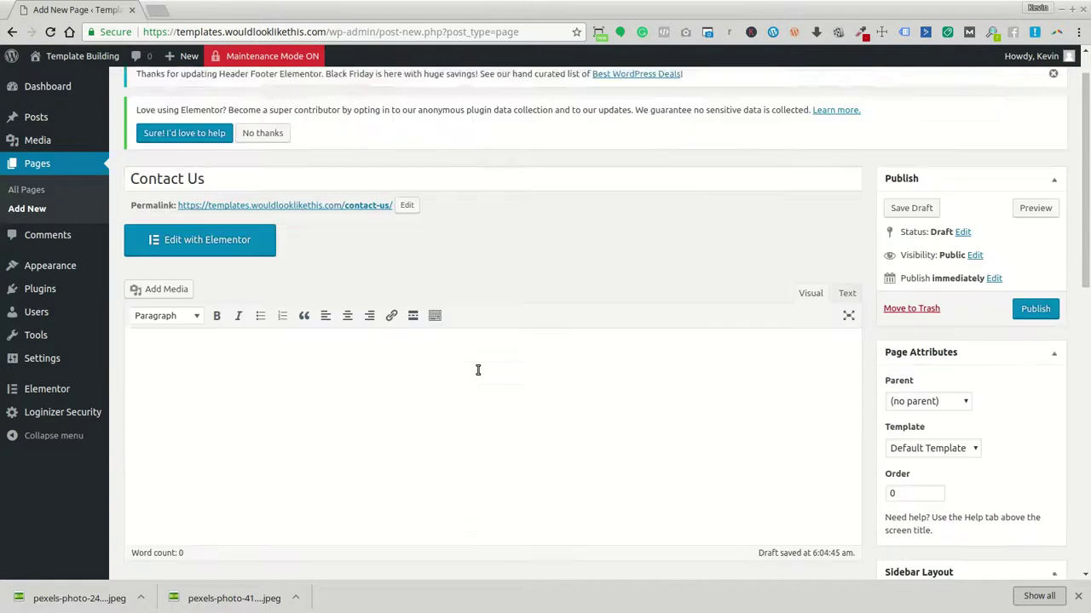
scroll(806, 451, "down", 4)
scroll(879, 441, "up", 3)
Apply the Elementor Canvas template and publish the Contact Us page
left_click(948, 392)
left_click(942, 409)
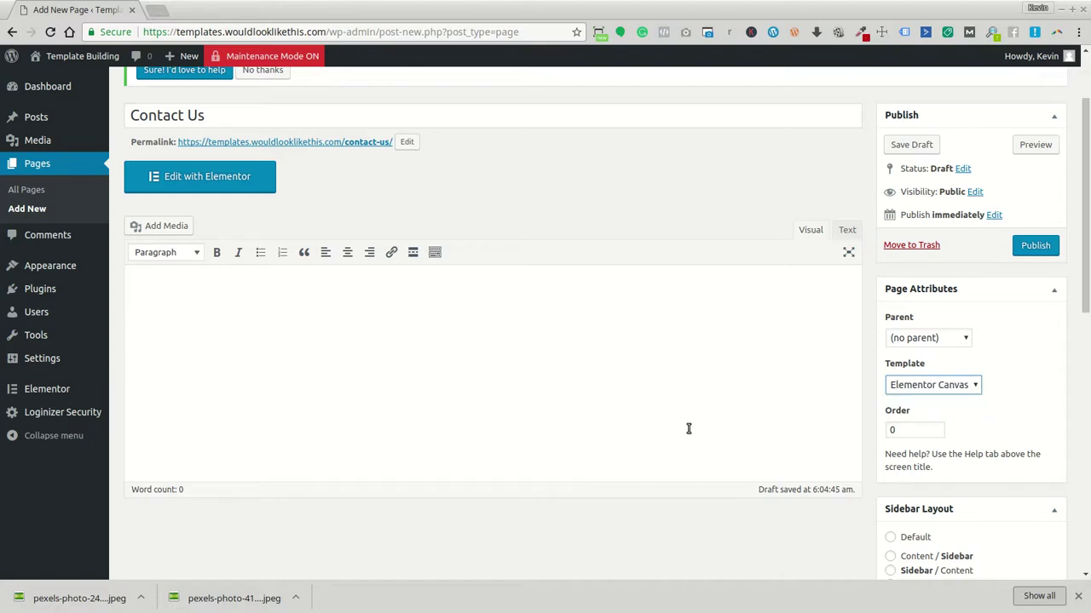
scroll(694, 433, "up", 2)
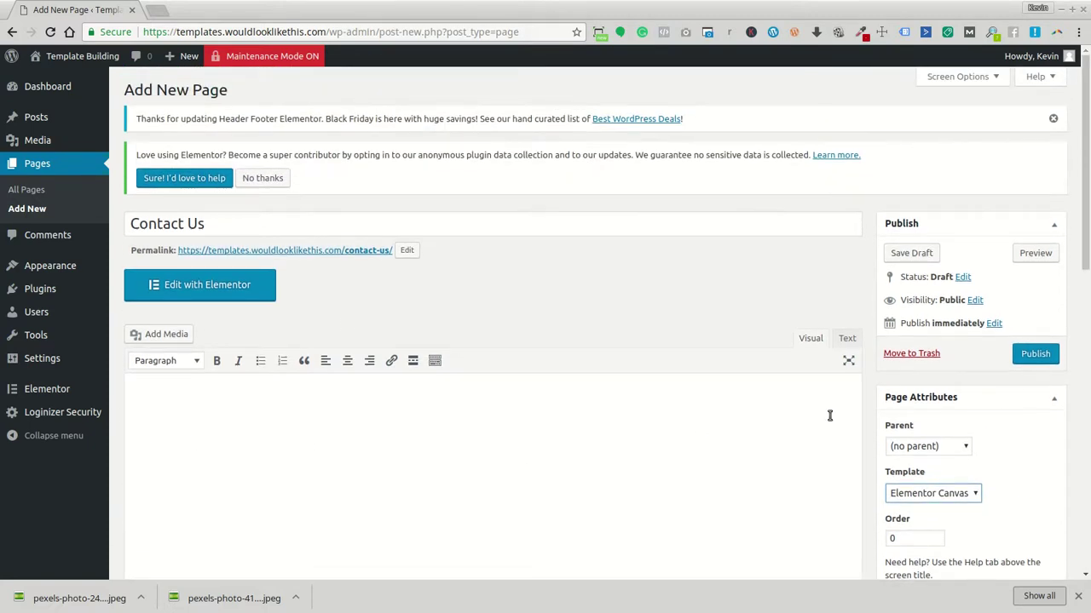
left_click(1035, 356)
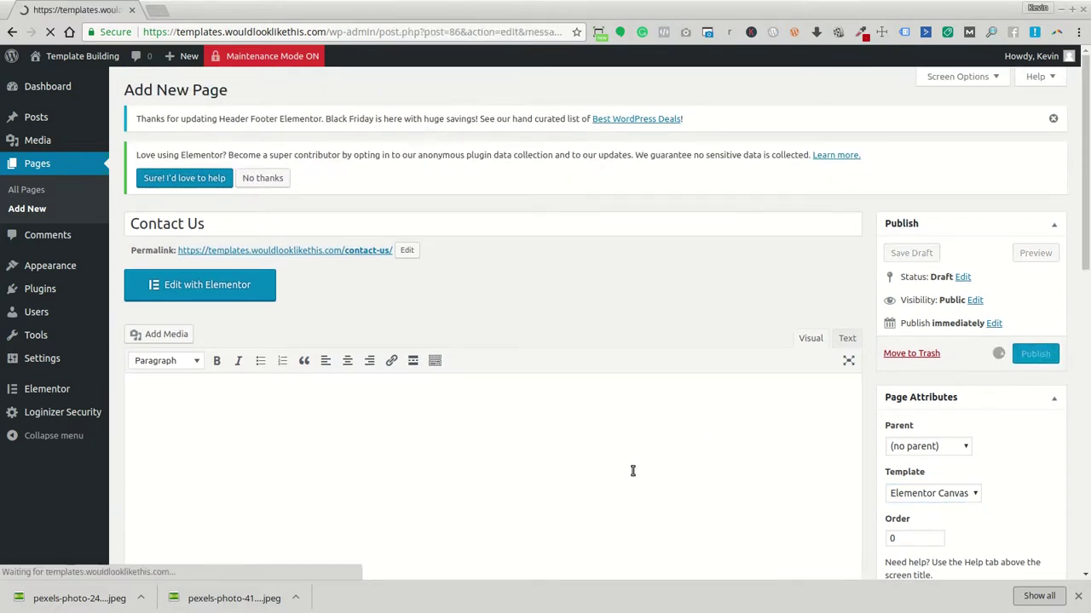
Launch Edit with Elementor for the published Contact Us page
left_click(219, 319)
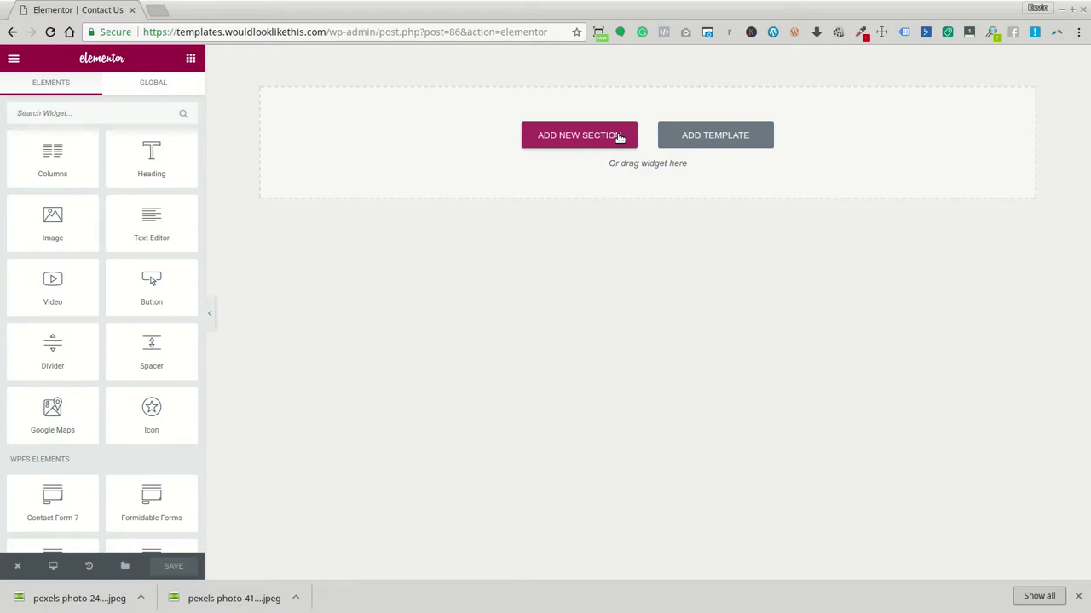
Add a two-column section with the left column widened past the right
left_click(619, 138)
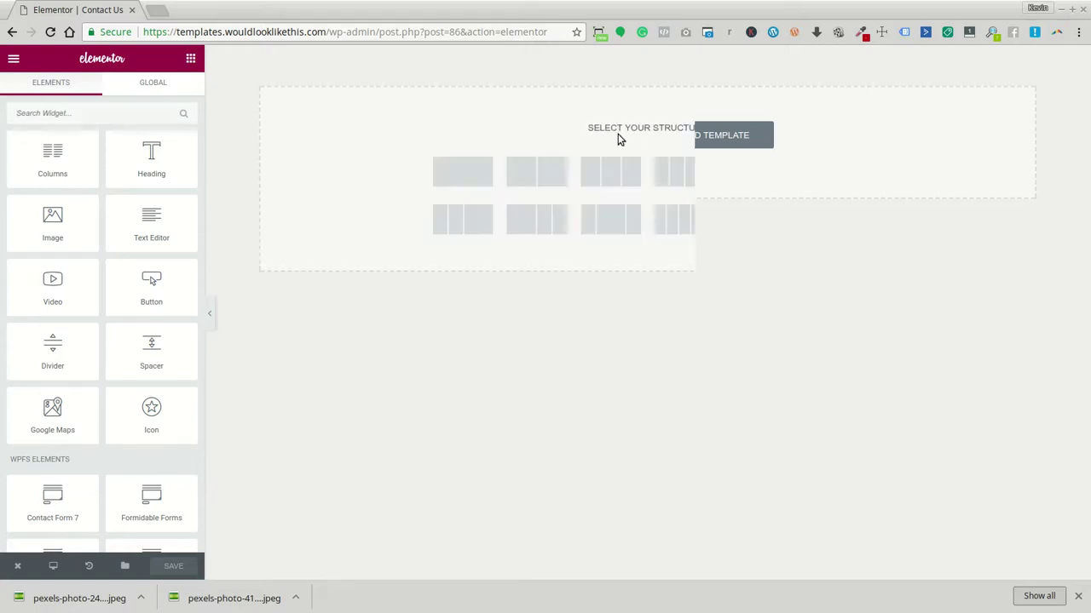
left_click(466, 177)
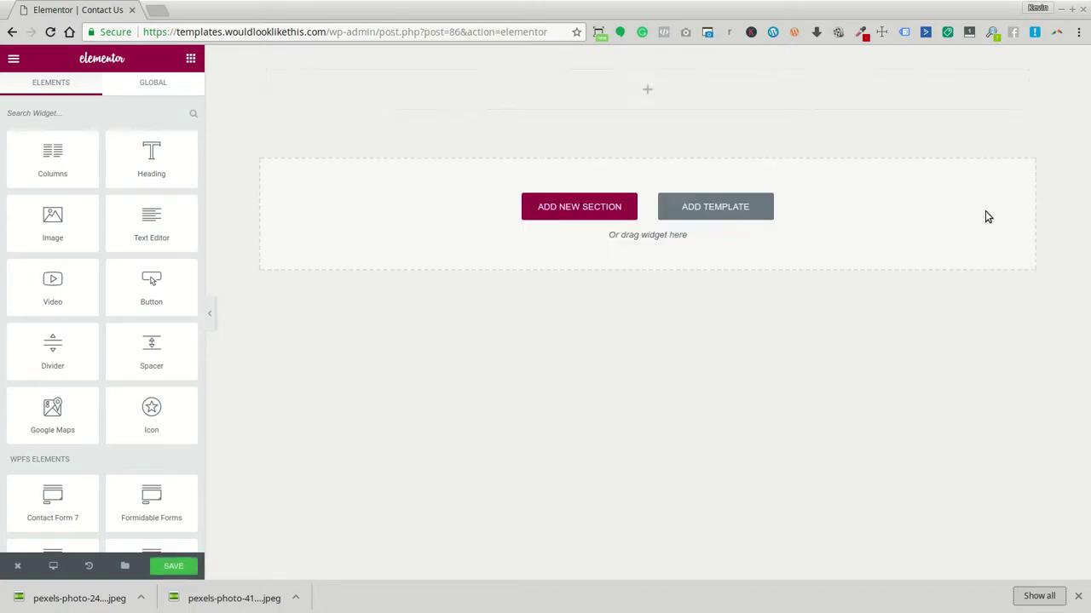
scroll(188, 460, "down", 3)
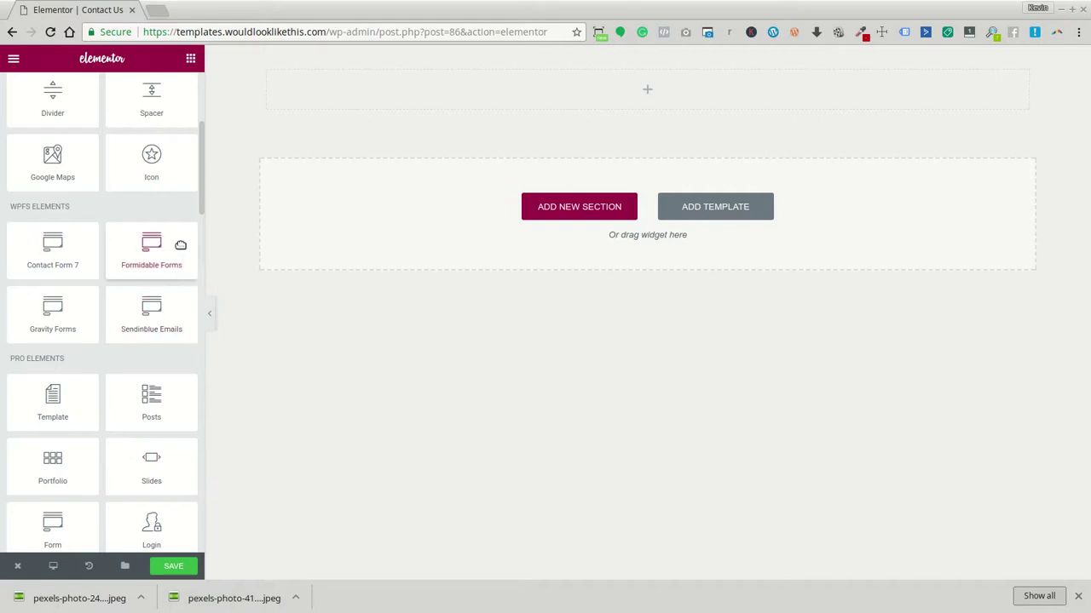
left_click(302, 71)
left_click_drag(645, 90, 739, 100)
Place a Form widget with Name, Email, Message fields into the left column
scroll(162, 256, "down", 4)
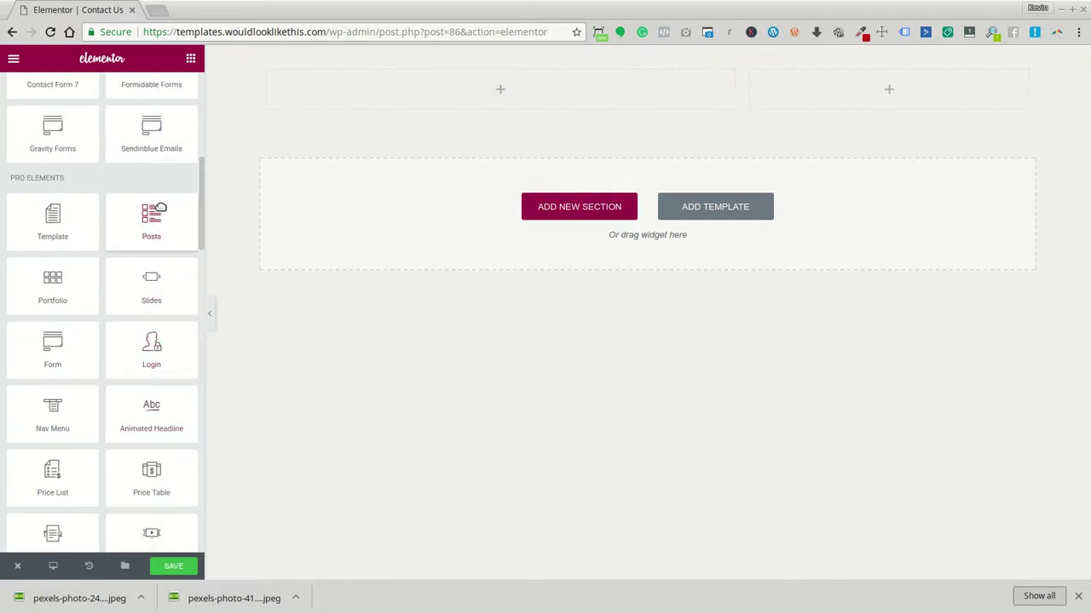
scroll(164, 262, "down", 10)
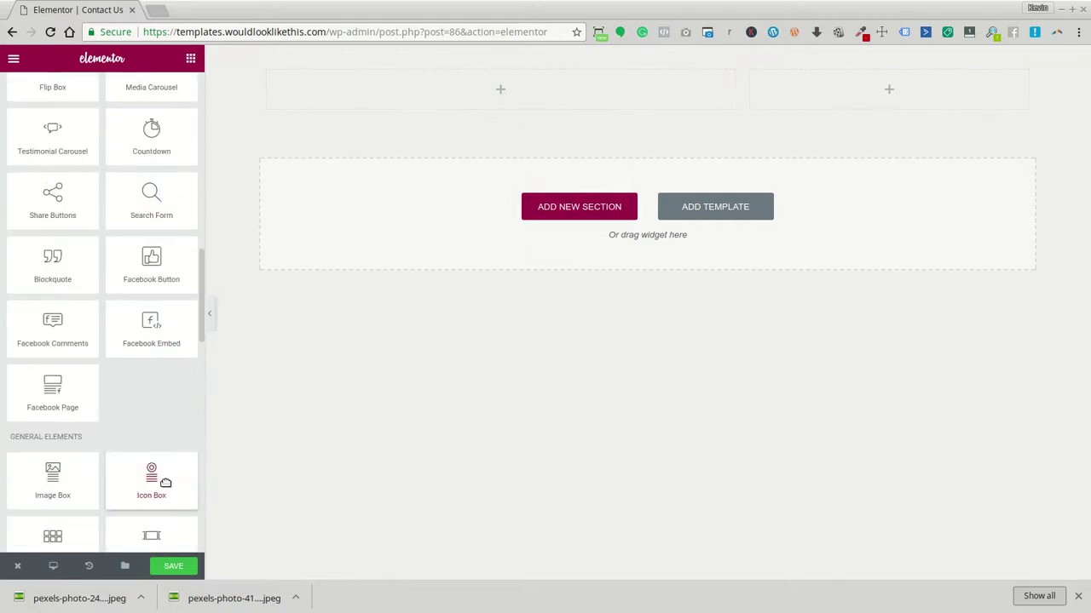
scroll(163, 443, "down", 5)
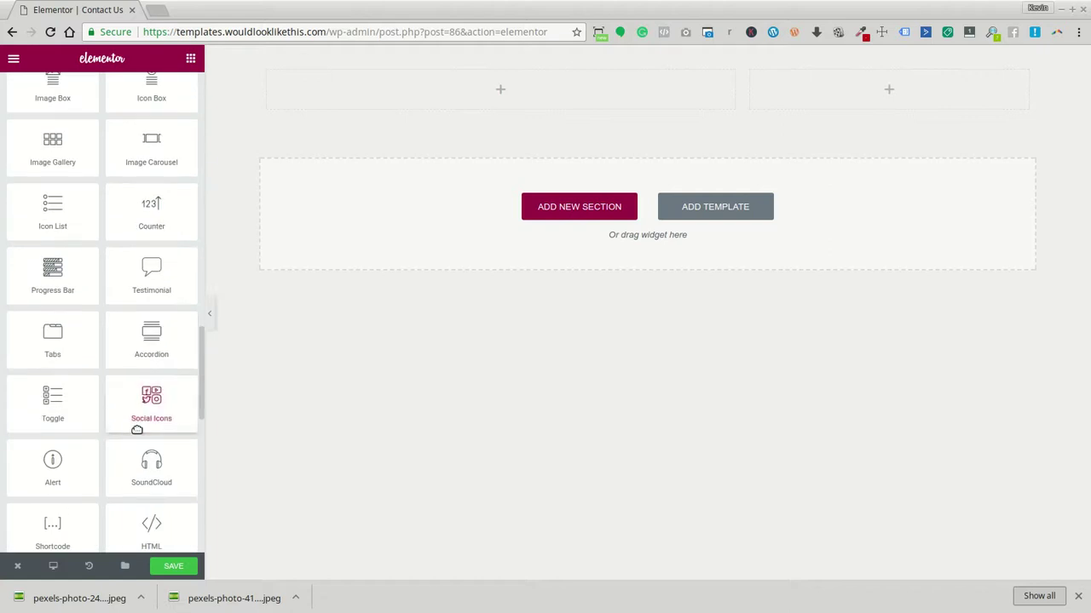
scroll(136, 432, "down", 2)
scroll(161, 438, "up", 2)
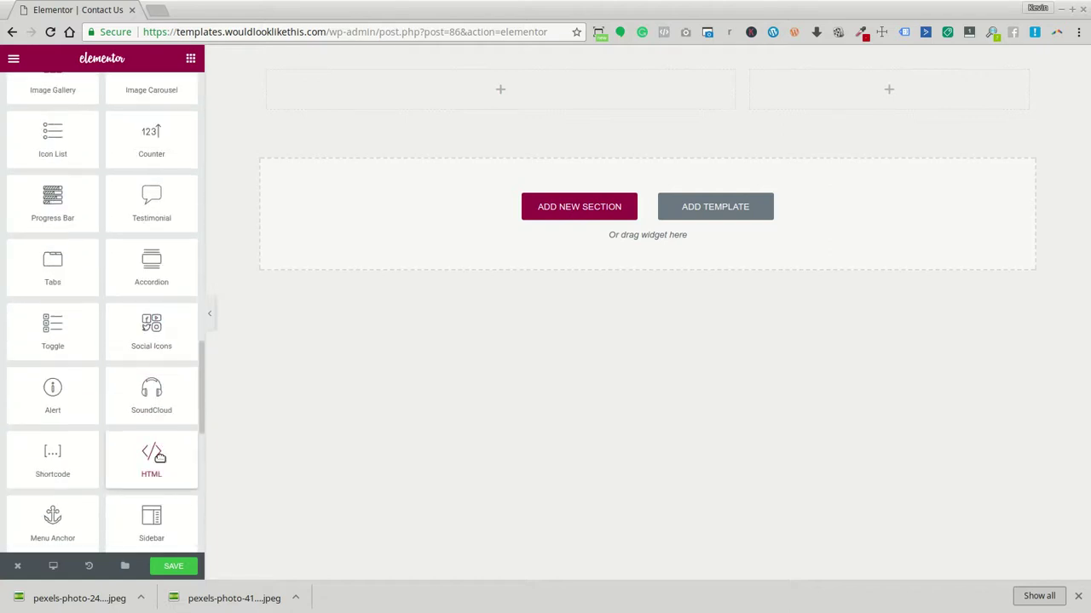
scroll(160, 459, "up", 6)
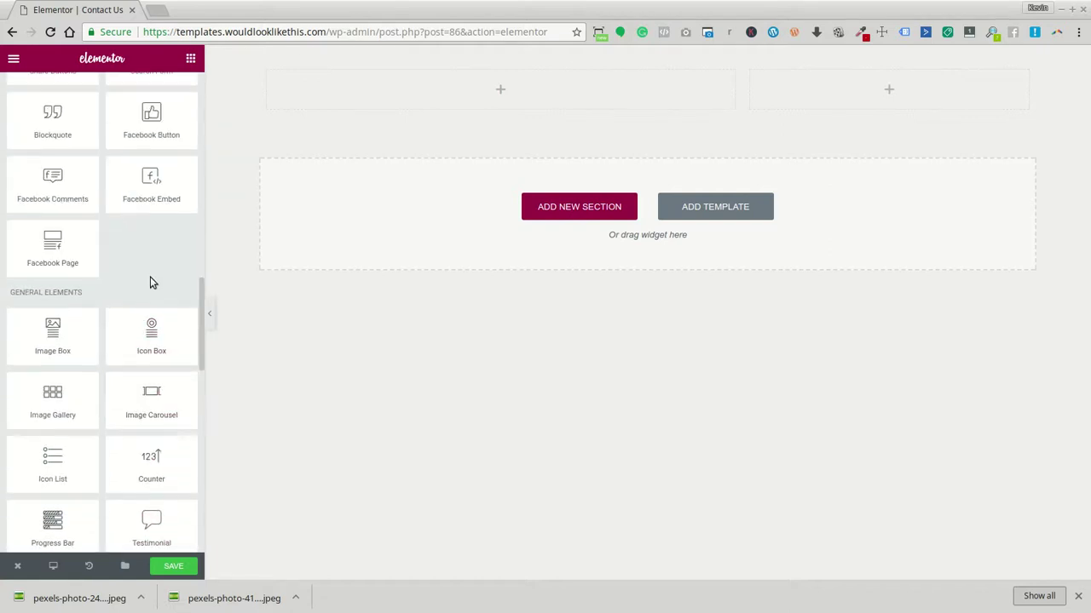
scroll(154, 273, "up", 5)
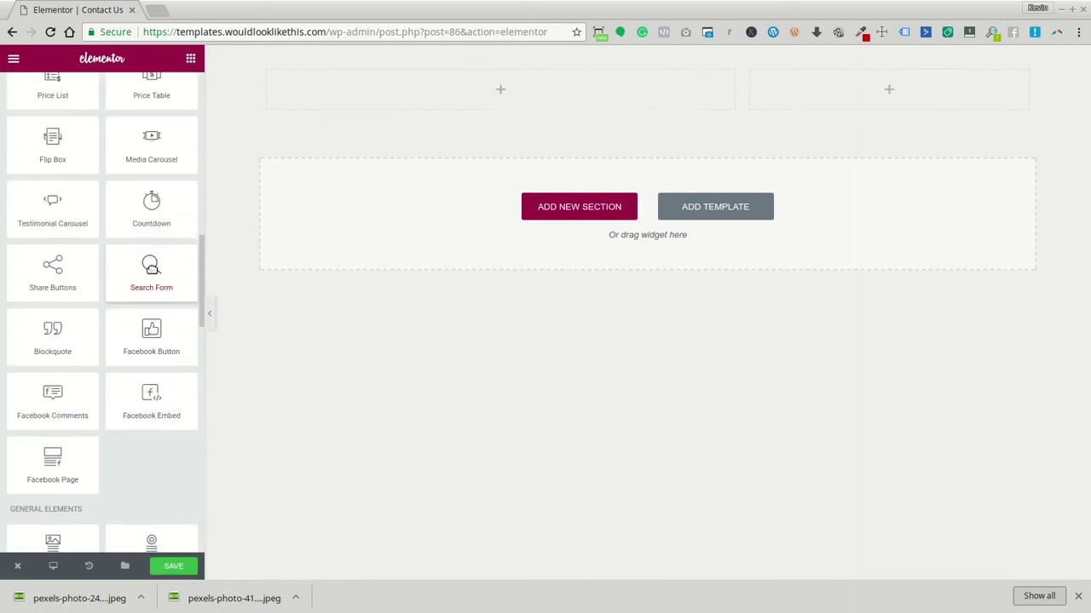
scroll(153, 255, "up", 3)
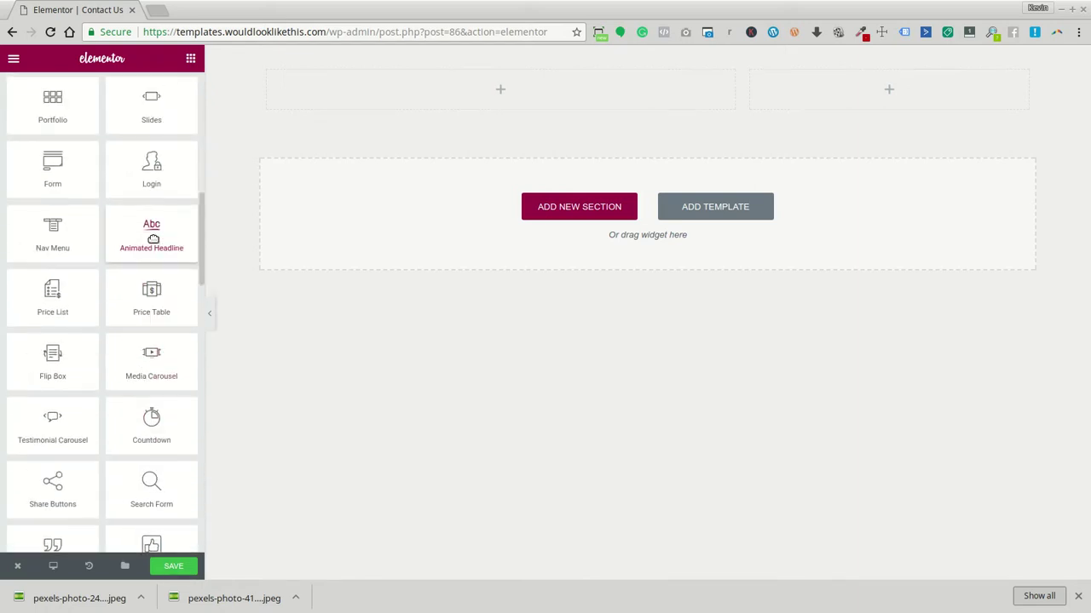
left_click_drag(32, 178, 523, 92)
Give the form's section a Classic #4b74a3 blue background colour
left_click(394, 194)
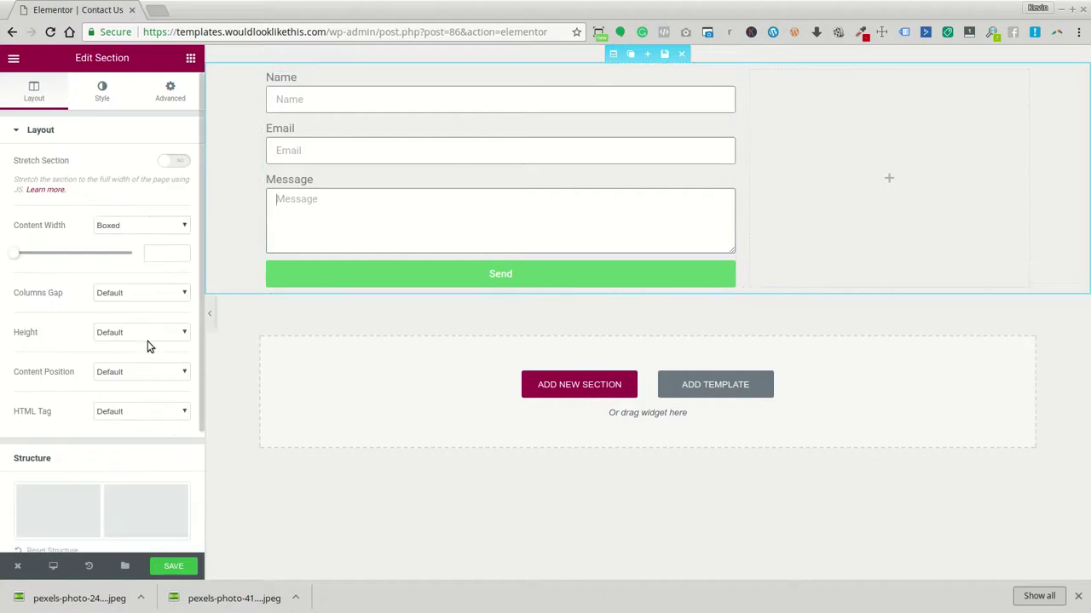
left_click(102, 101)
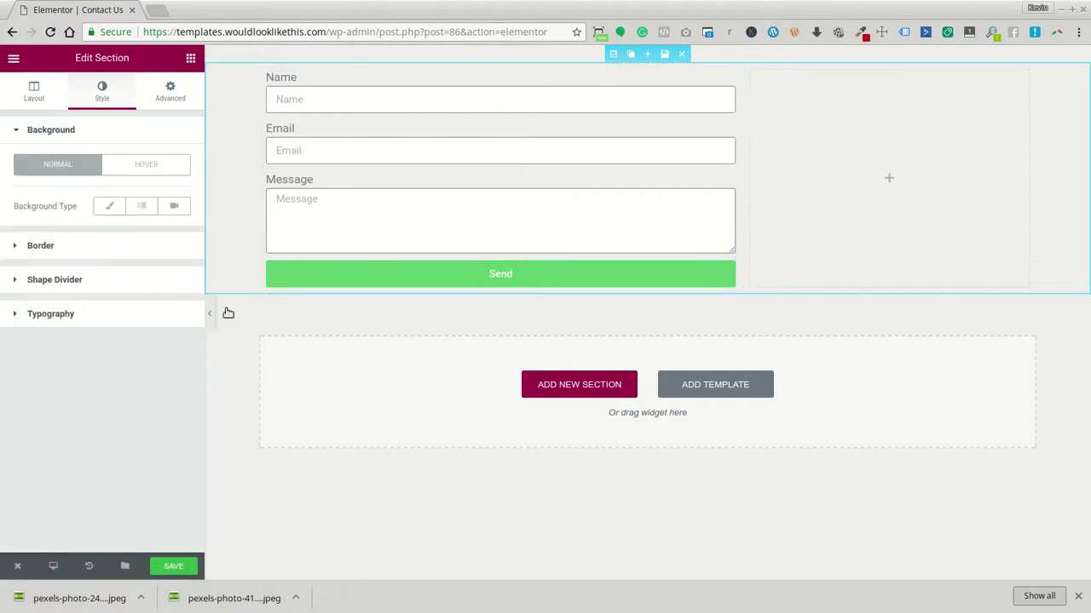
left_click(110, 206)
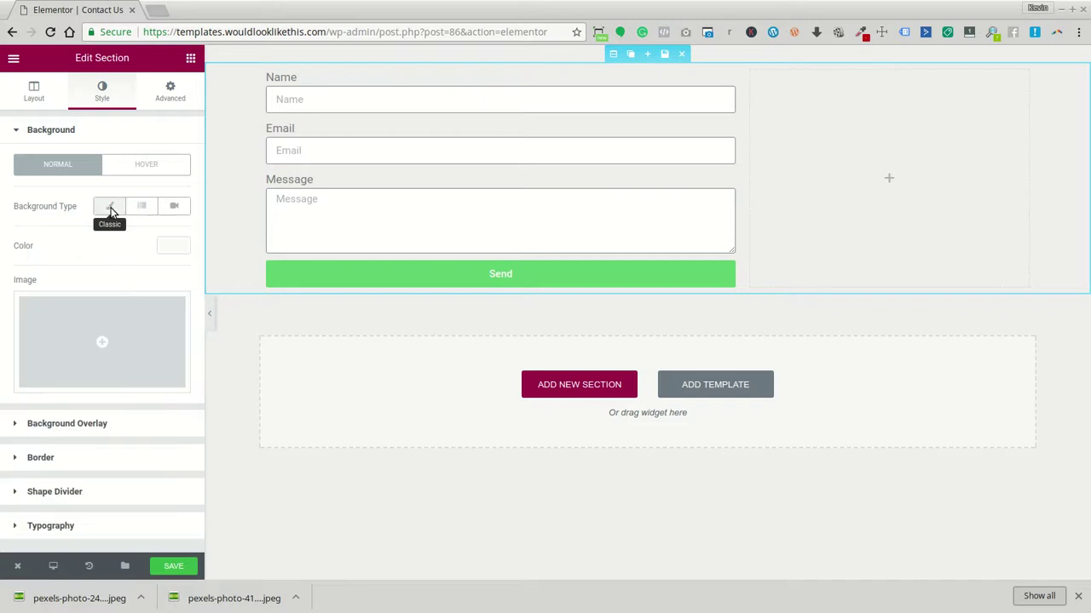
left_click(169, 248)
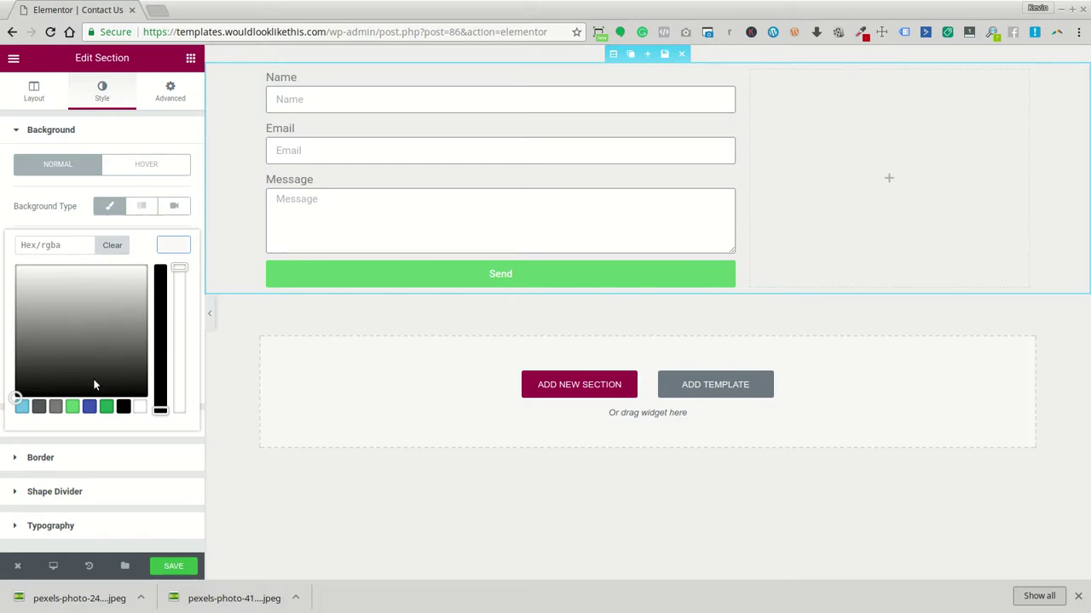
left_click(55, 408)
left_click(73, 408)
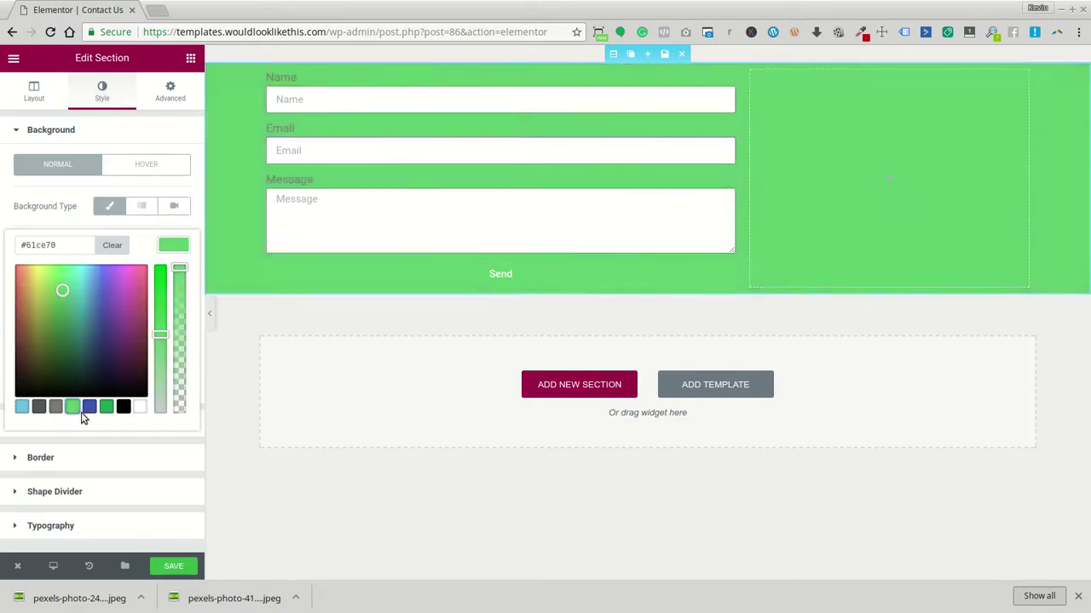
left_click_drag(67, 292, 93, 313)
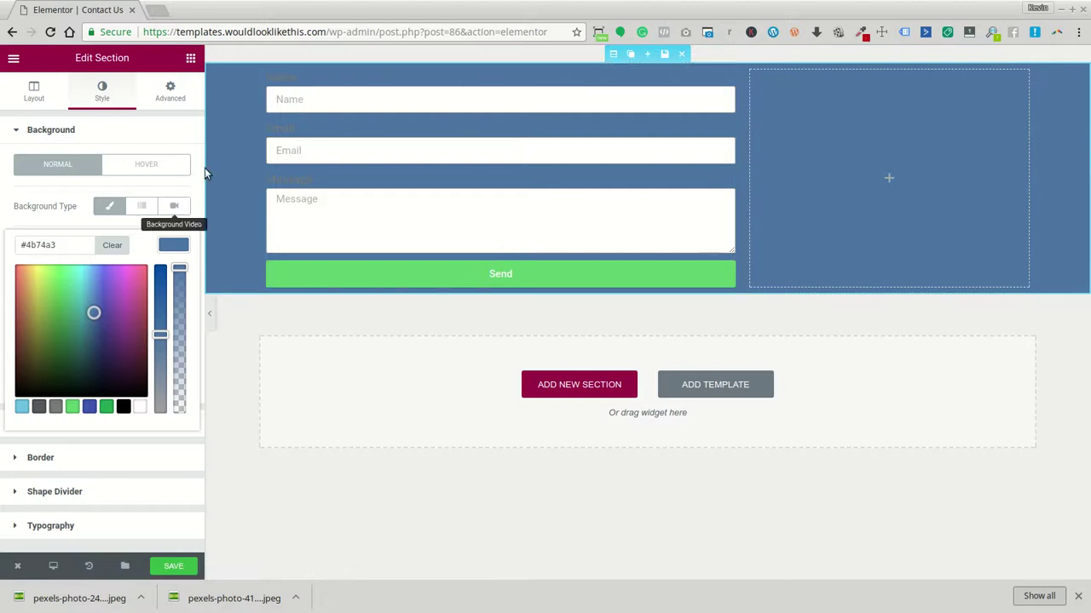
left_click(411, 105)
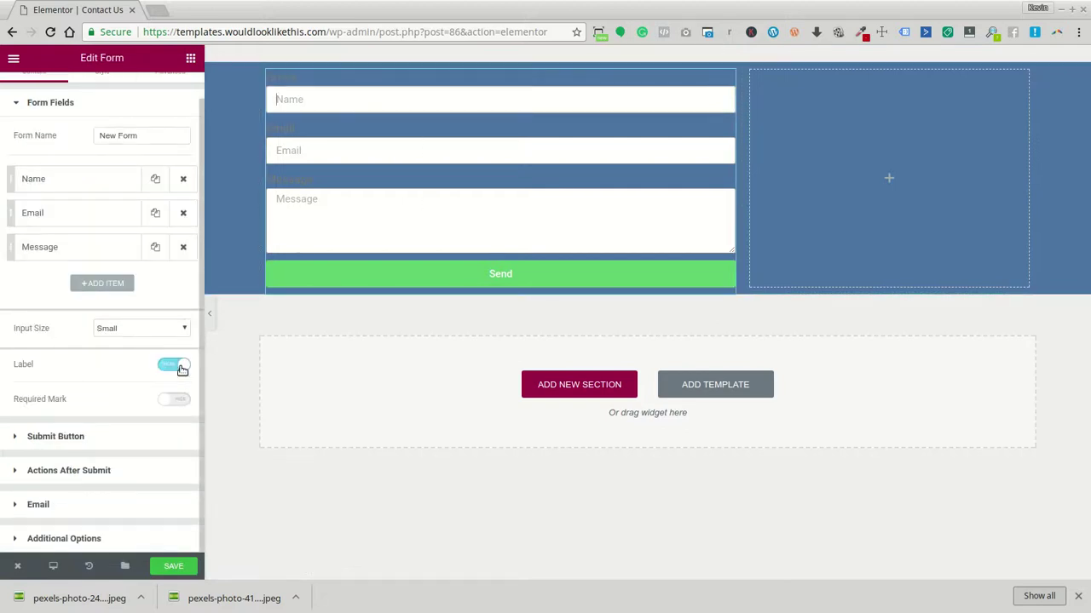
Hide the form's field labels and set the Input Size to Medium
left_click(179, 366)
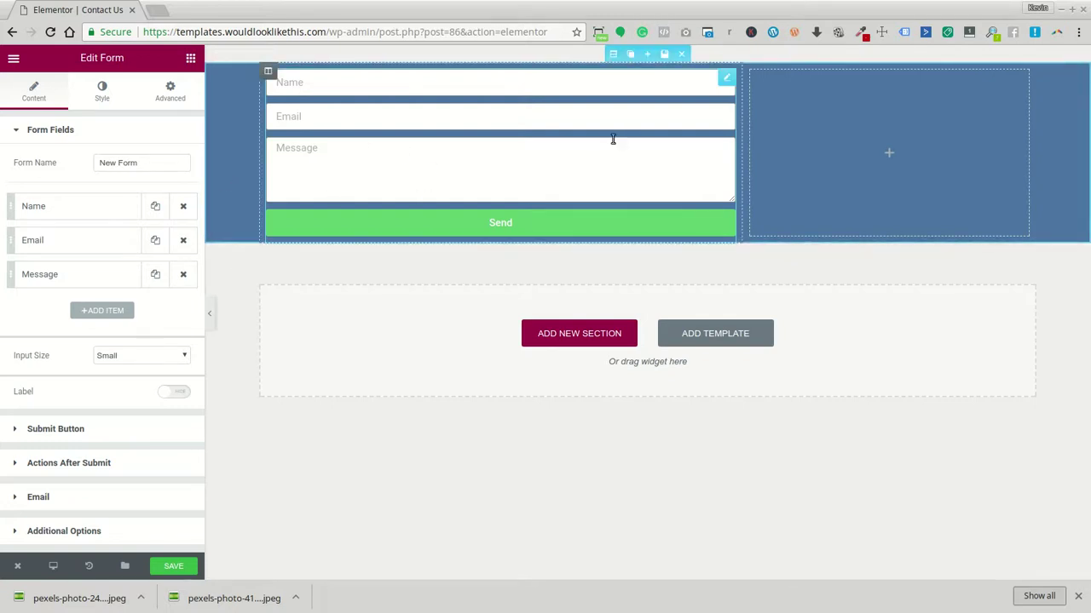
left_click(314, 171)
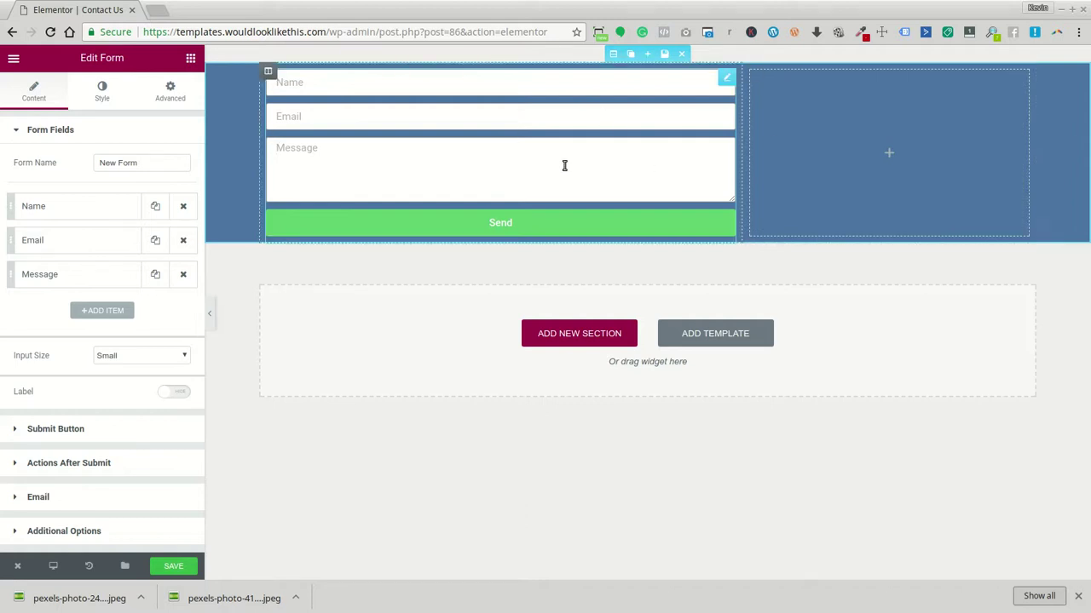
left_click(177, 358)
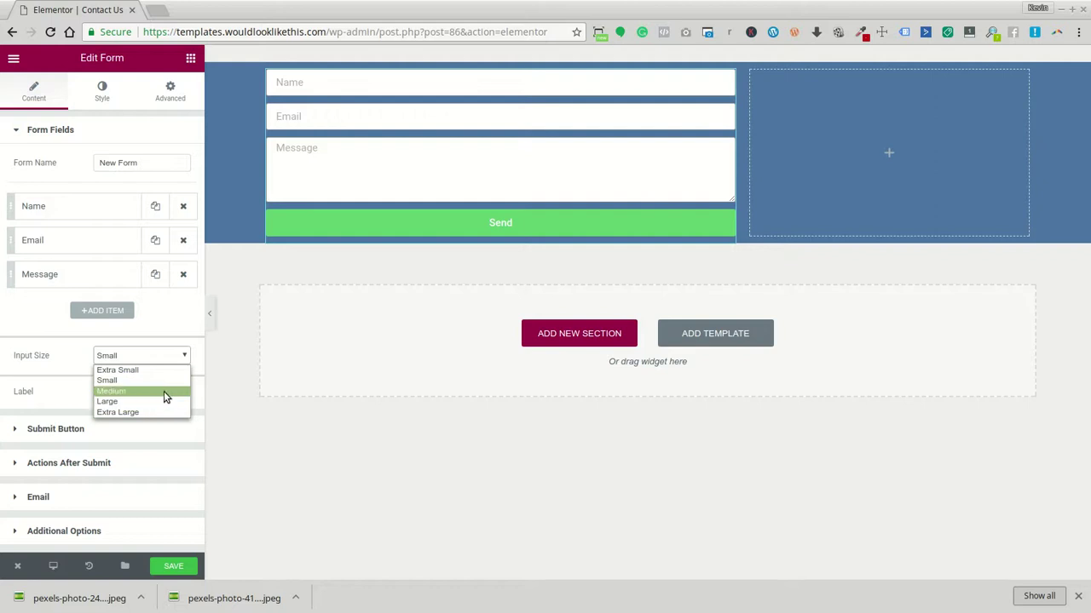
left_click(166, 391)
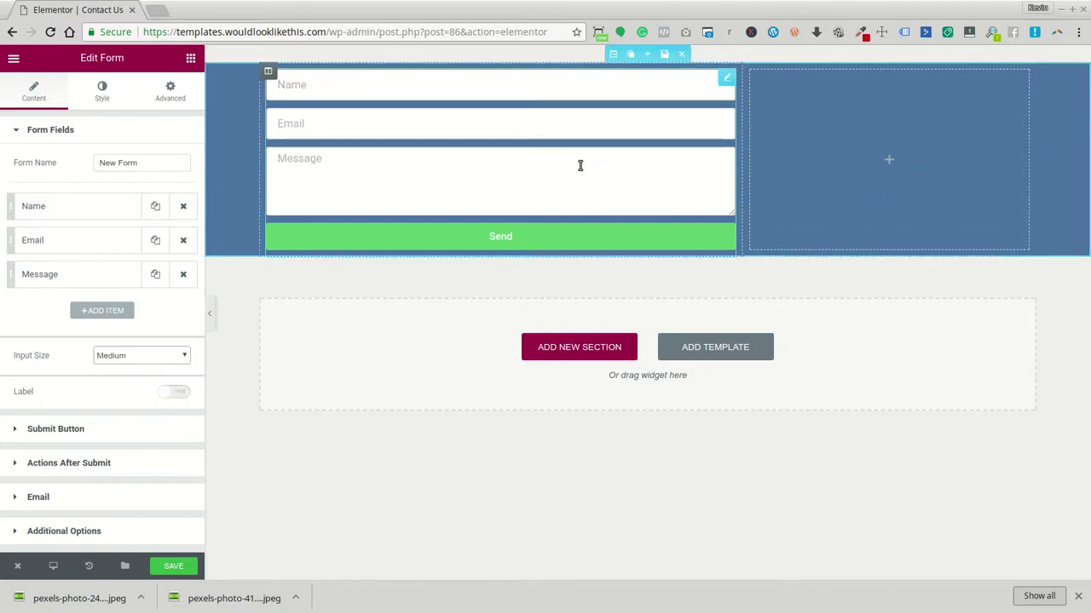
Raise the Message field's rows to 9 to make the box taller
left_click(47, 274)
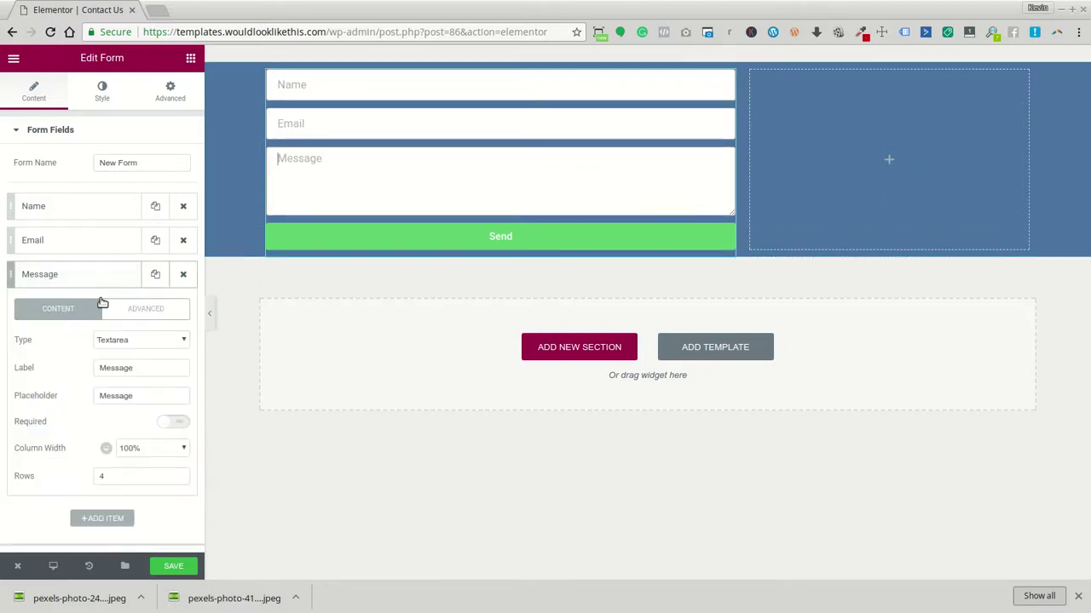
left_click(179, 475)
left_click(179, 476)
left_click(179, 476)
left_click(179, 475)
left_click(179, 475)
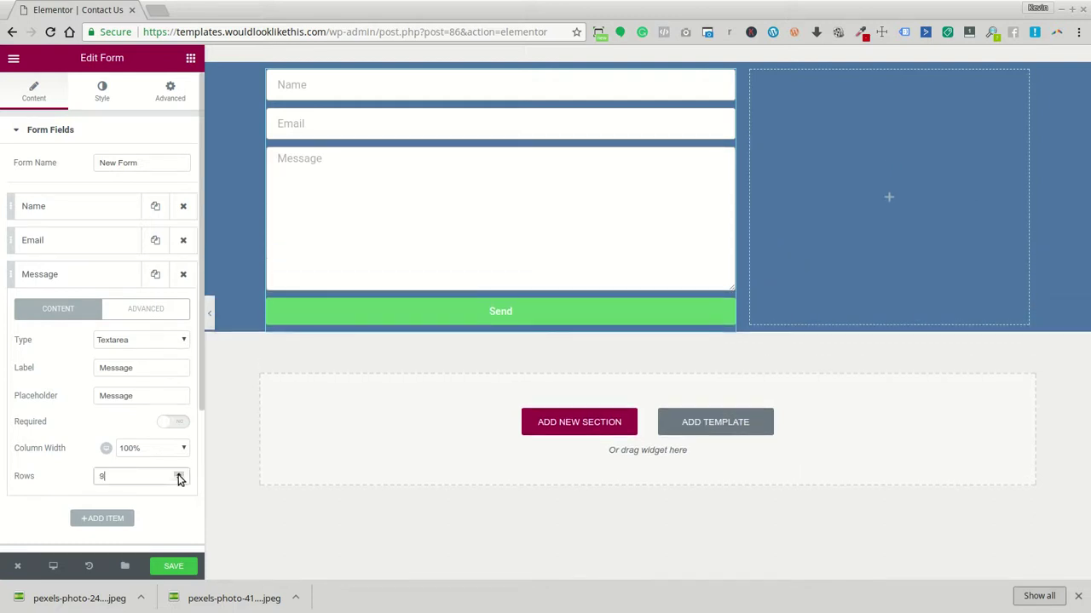
left_click(179, 475)
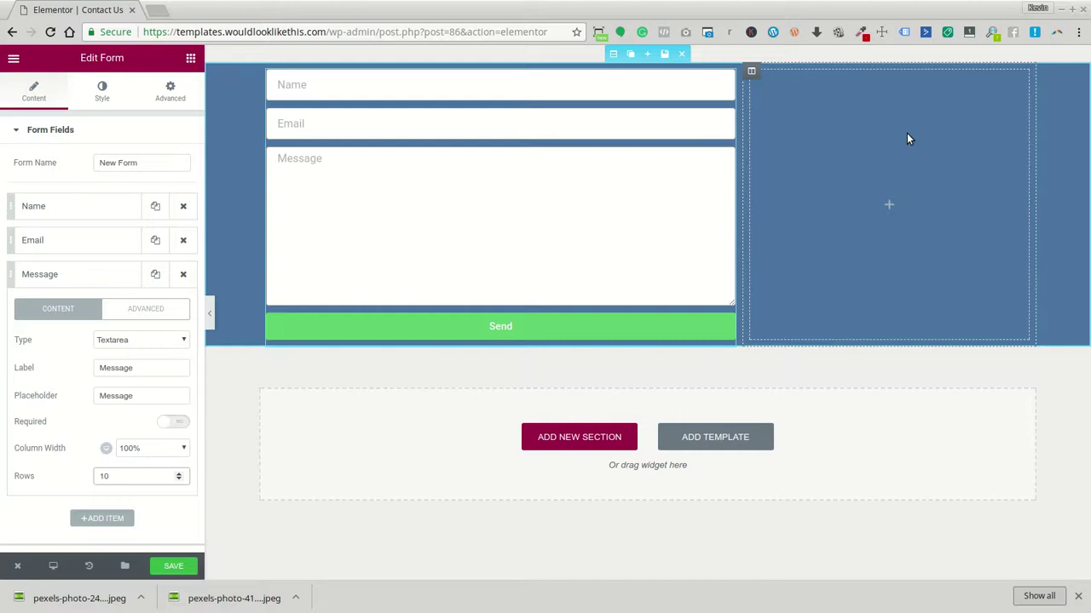
Drop an Icon List widget with three items into the right column
left_click(191, 58)
scroll(130, 351, "down", 8)
scroll(136, 432, "down", 5)
left_click_drag(60, 441, 908, 234)
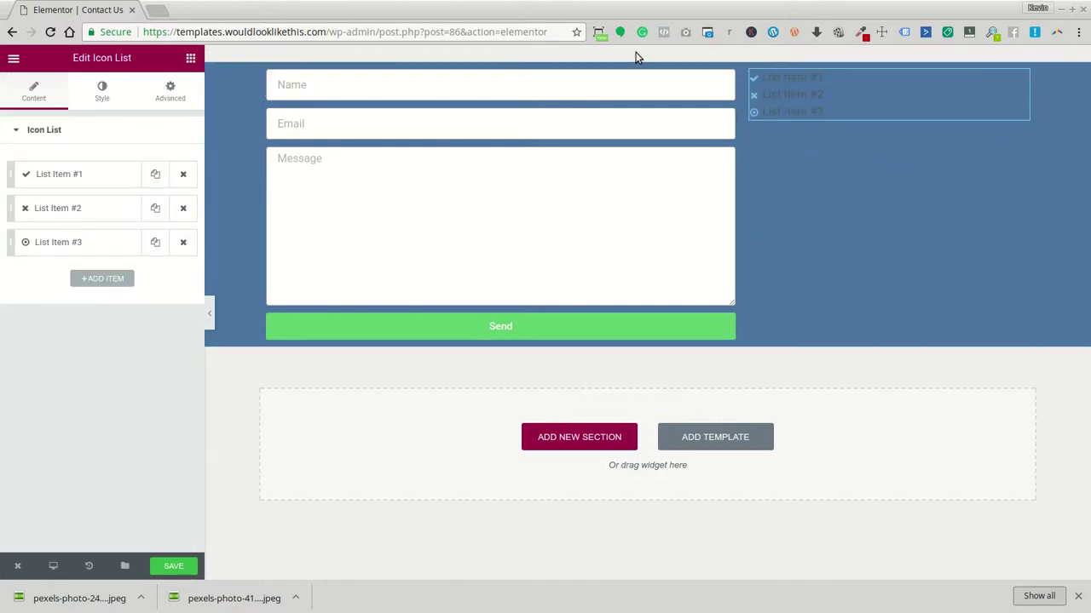
Set the blue section's Content Position to Middle
left_click(613, 55)
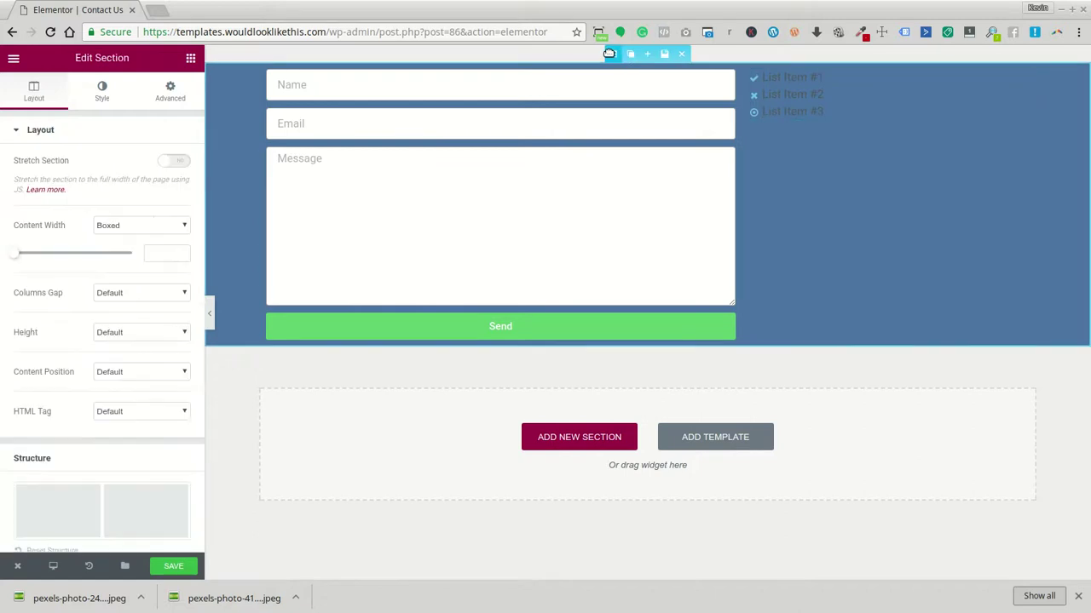
left_click(173, 371)
left_click(165, 407)
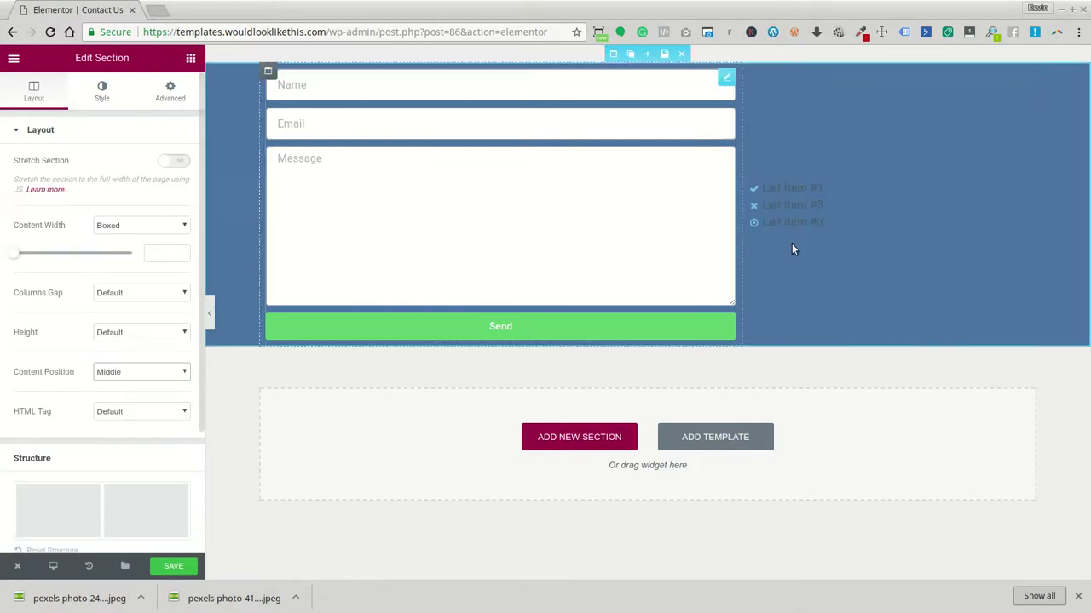
left_click(812, 206)
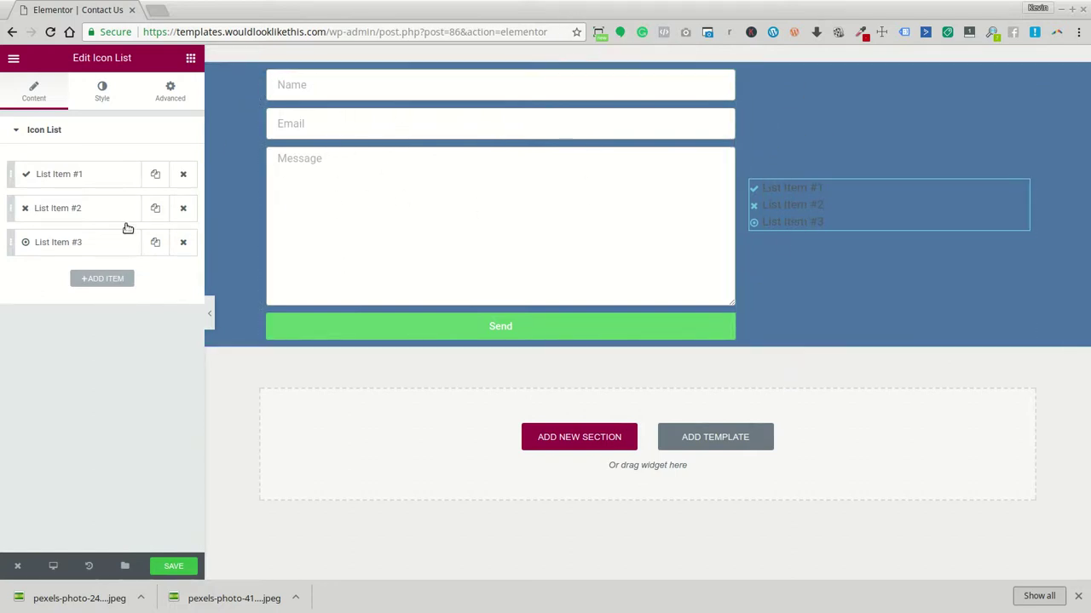
Replace List Item #1's check mark with the mobile-phone icon
left_click(75, 174)
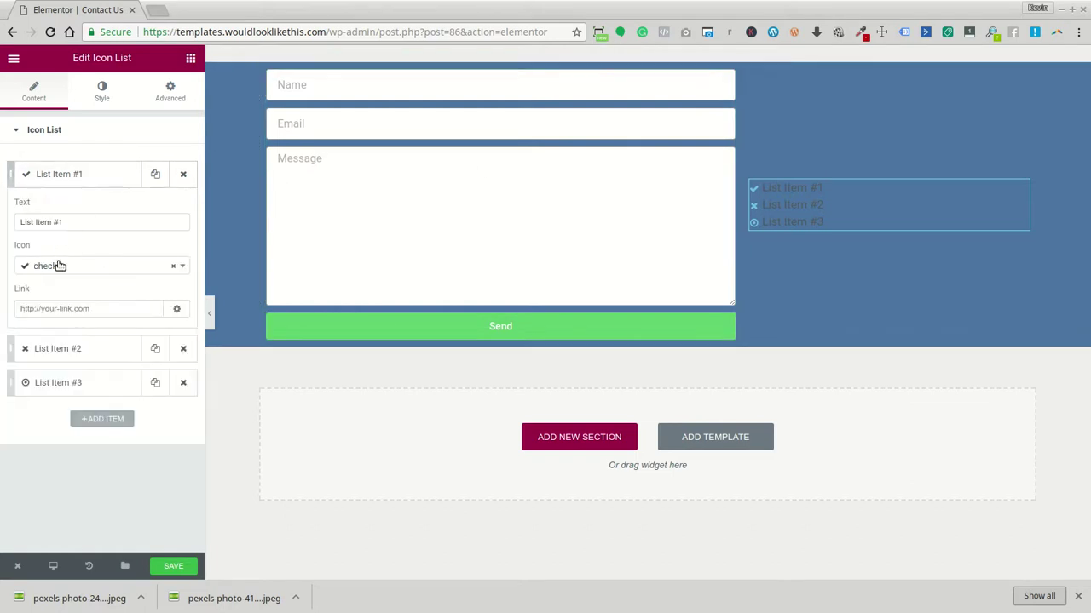
left_click(43, 268)
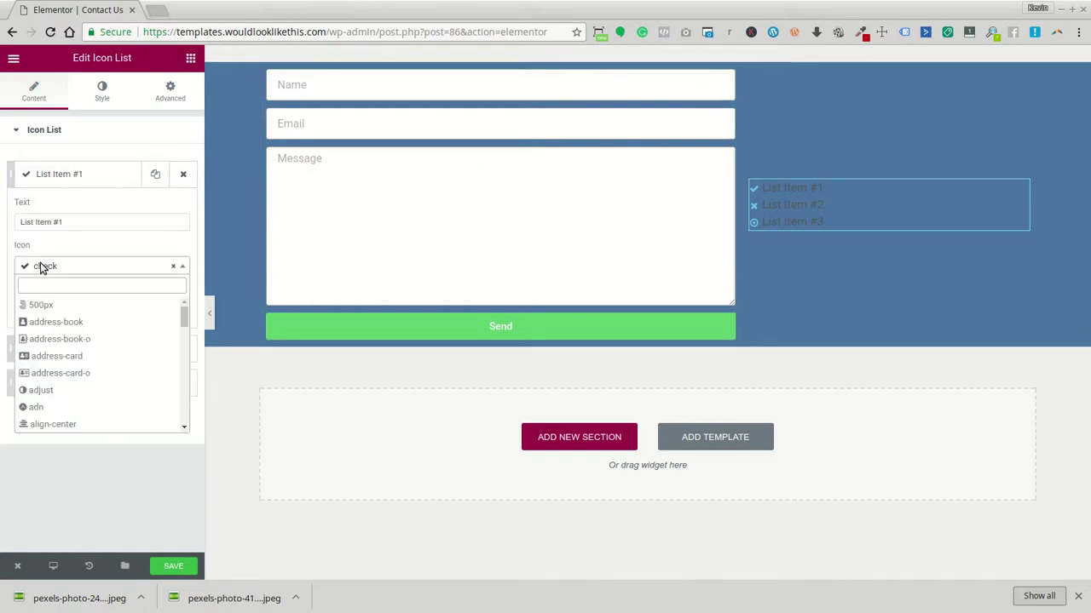
type("phone")
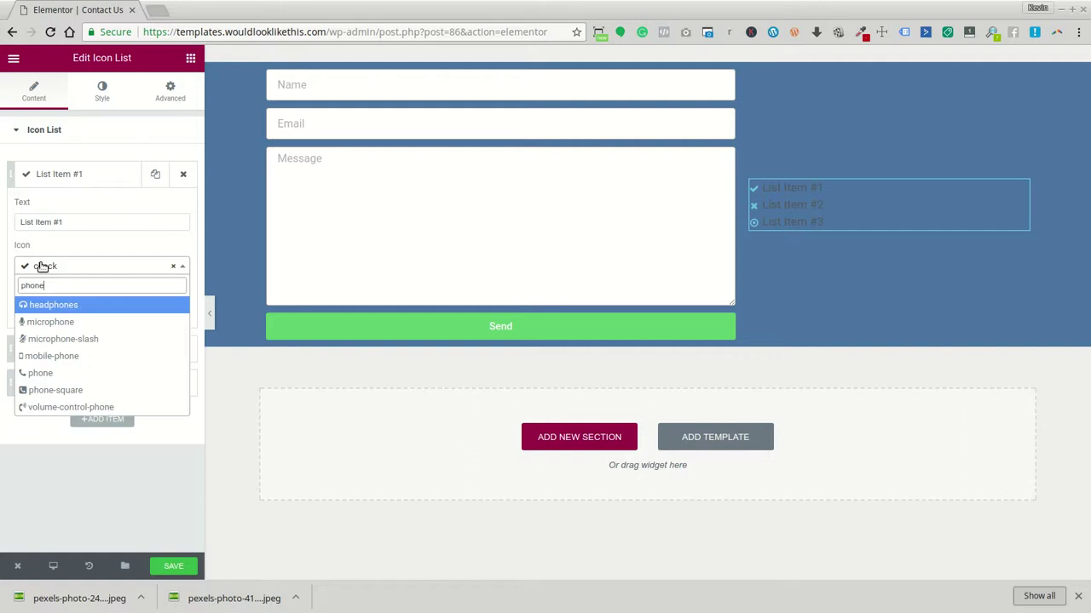
left_click(67, 375)
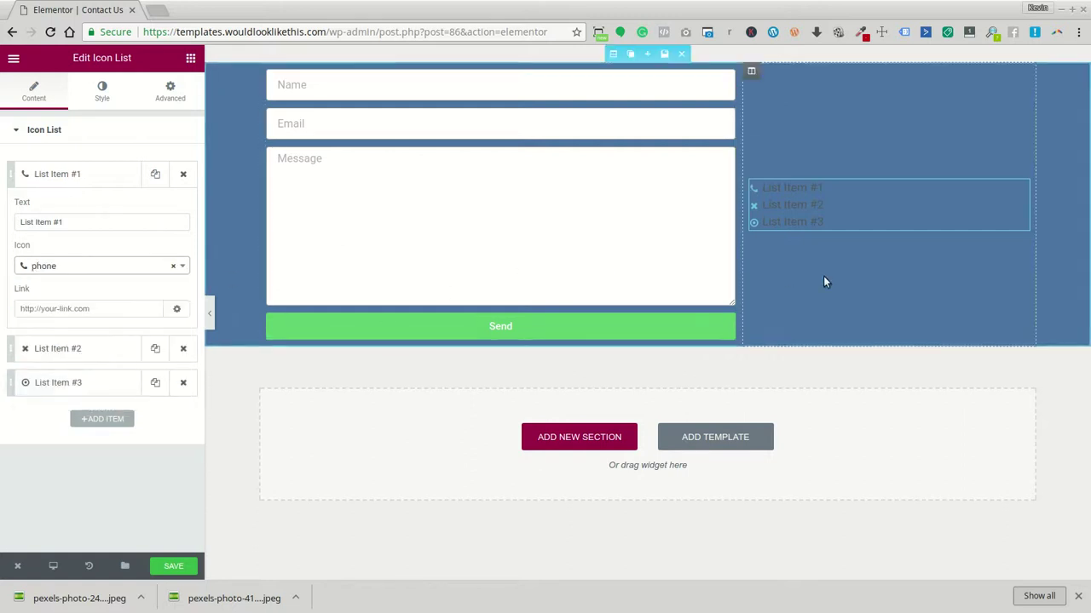
left_click(183, 270)
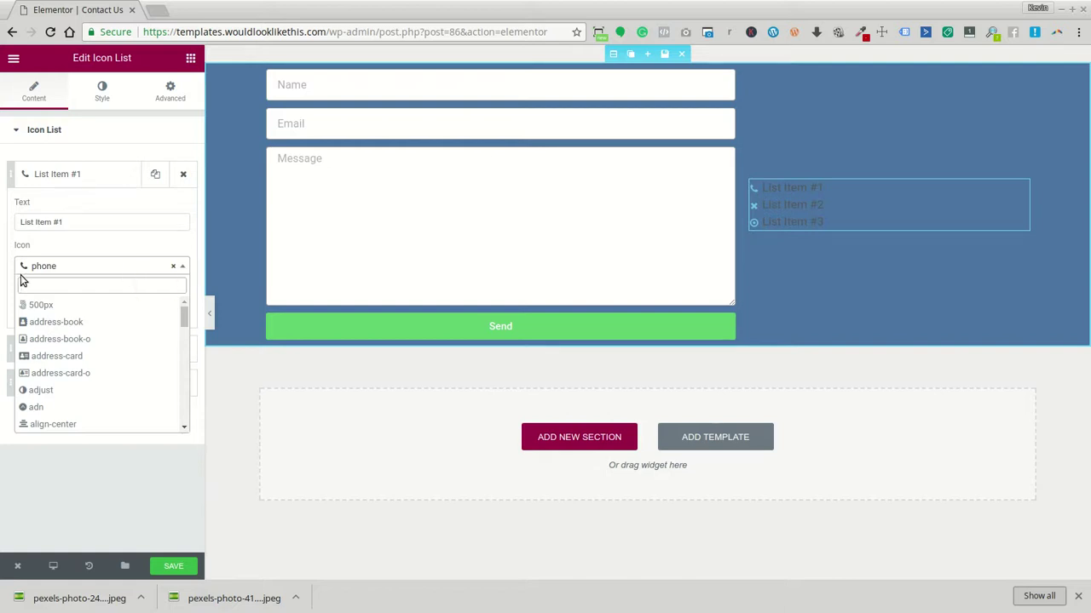
type("phon")
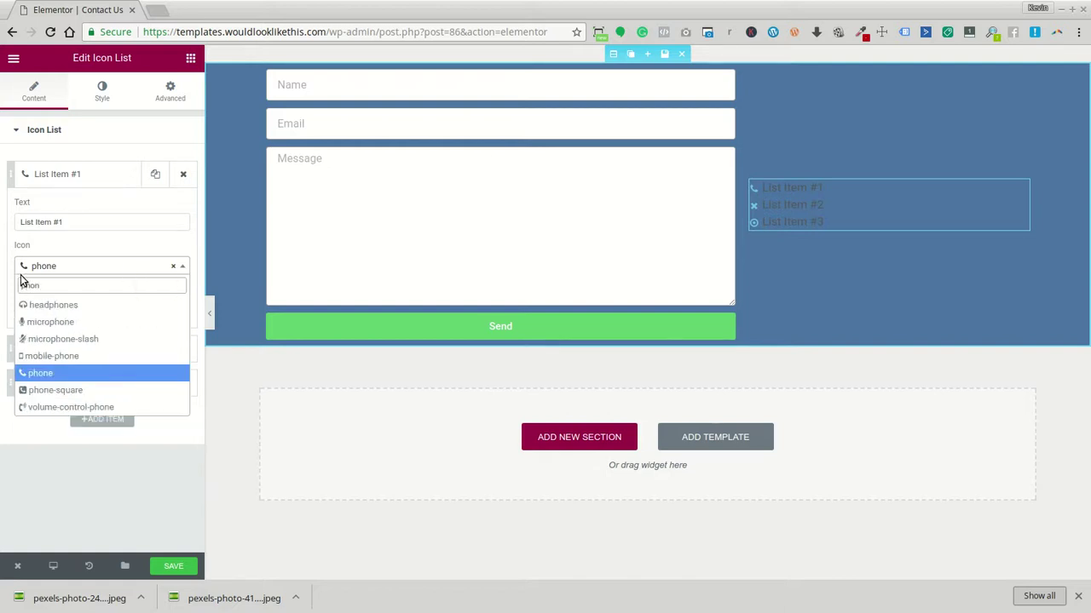
left_click(89, 357)
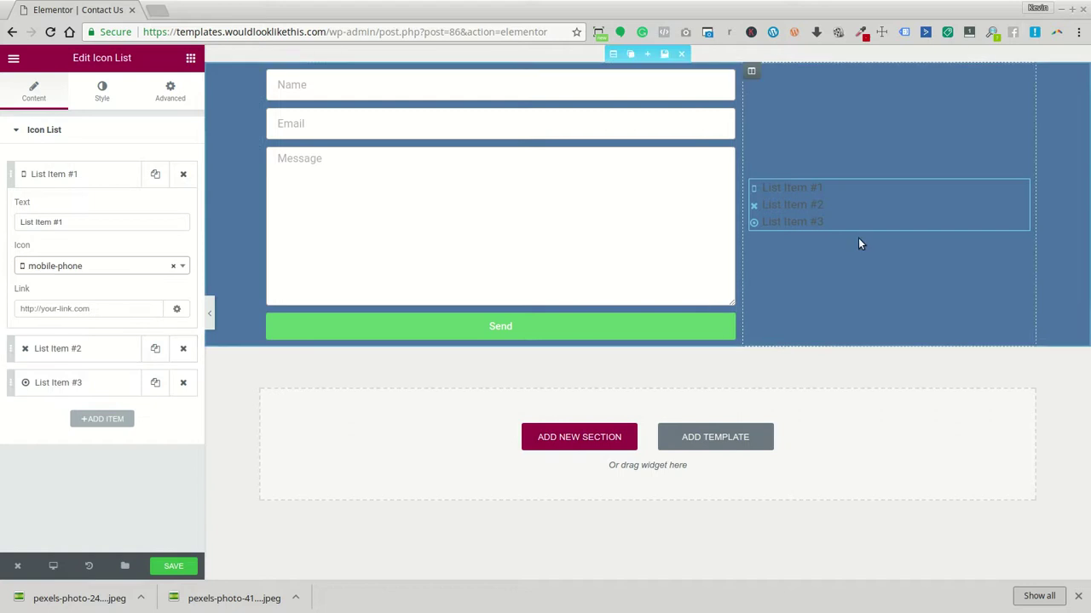
left_click(104, 173)
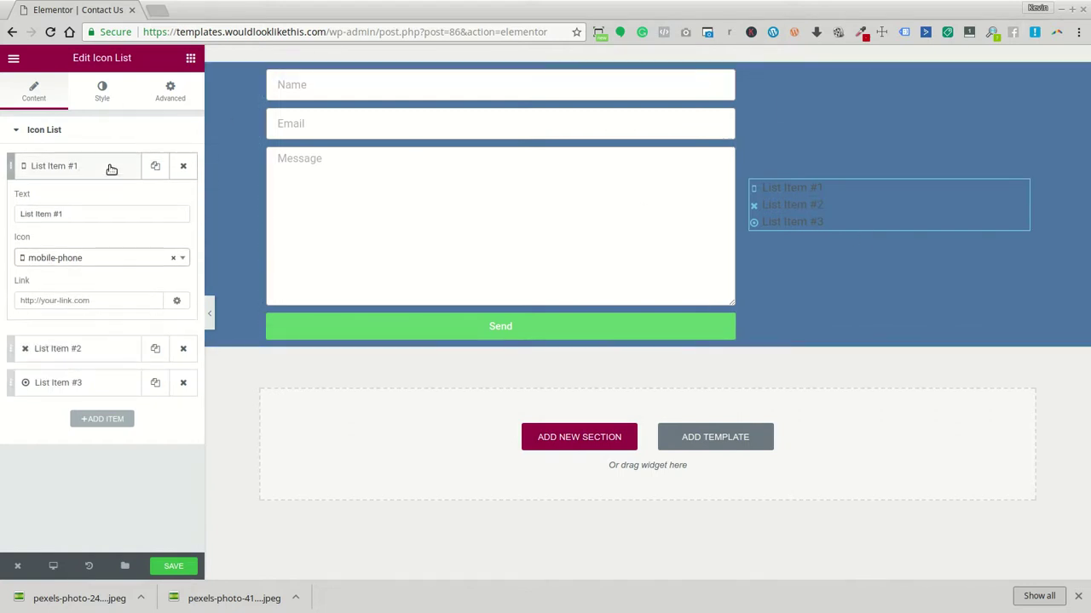
triple_click(78, 223)
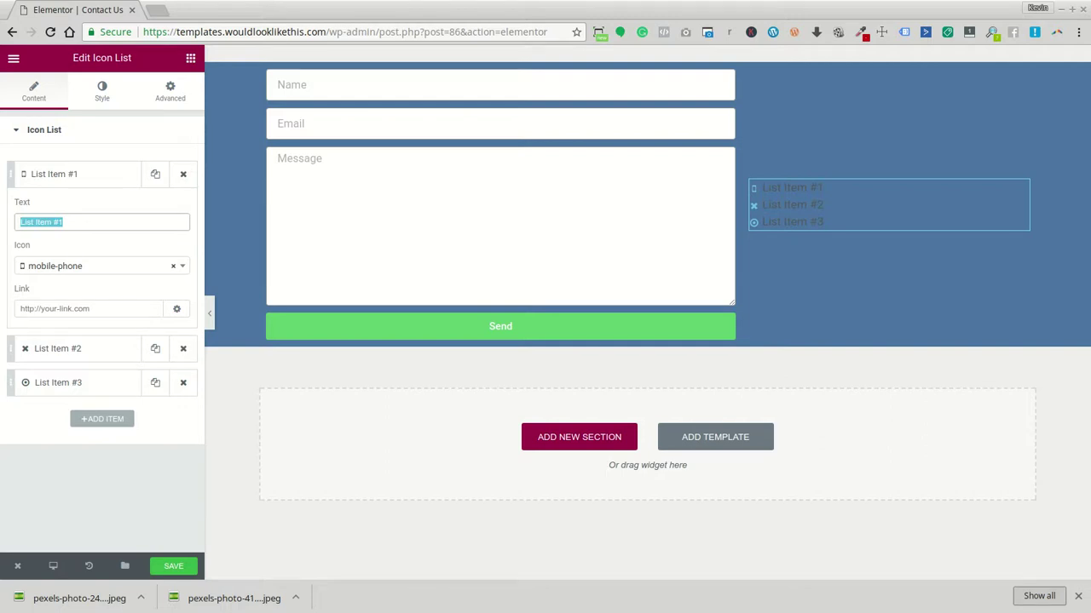
Enter the contact phone number as the first item's text and link it with tel:
type("&8")
key("BackSpace")
key("BackSpace")
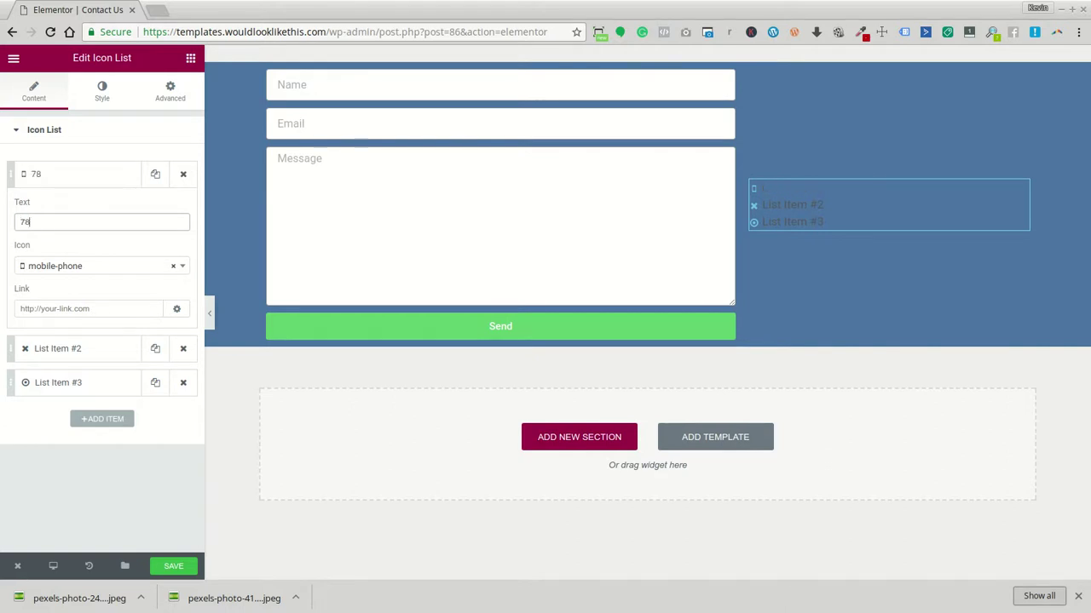
left_click(89, 309)
type("tel")
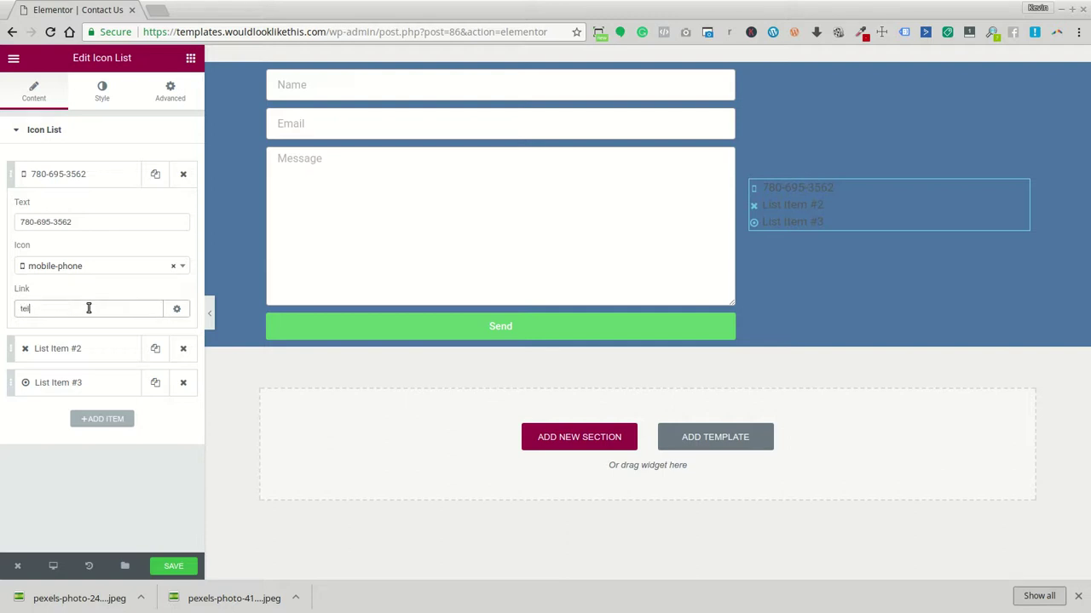
Give List Item #2 the map-marker icon
left_click(68, 345)
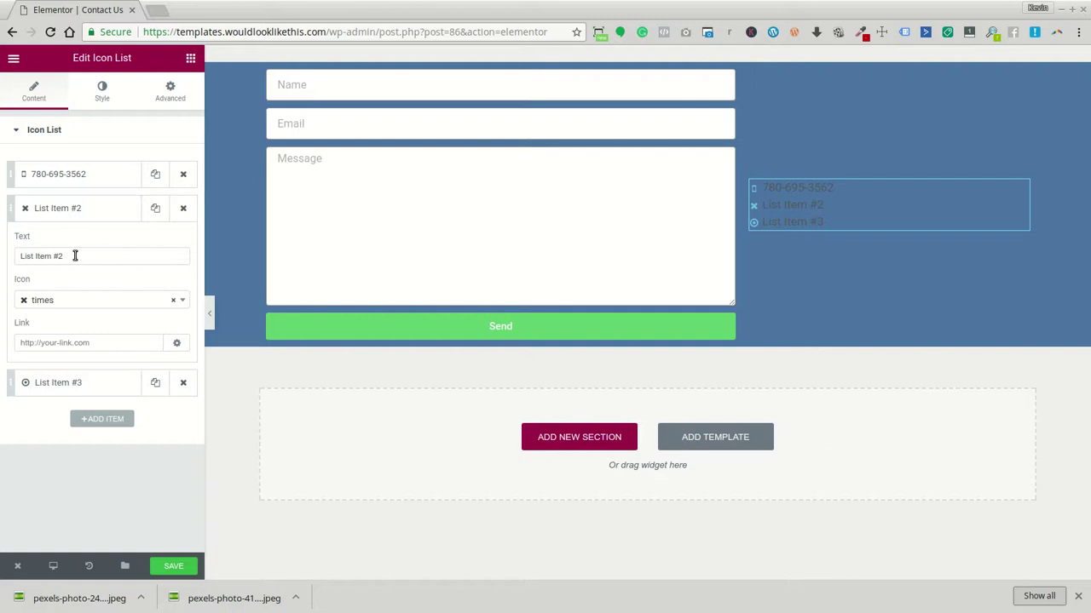
left_click(64, 307)
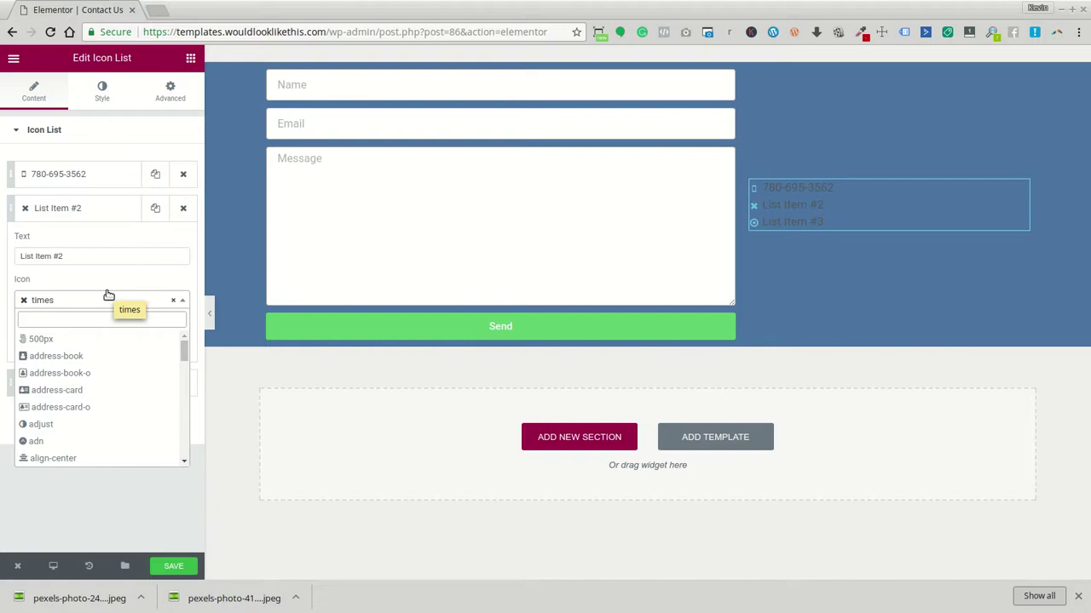
type("map")
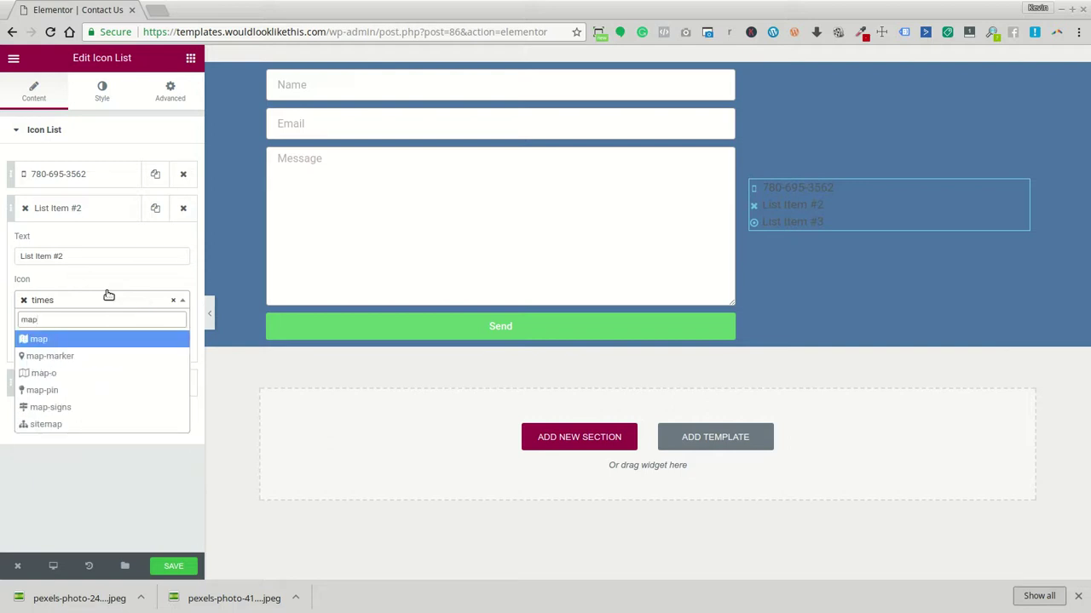
left_click(97, 358)
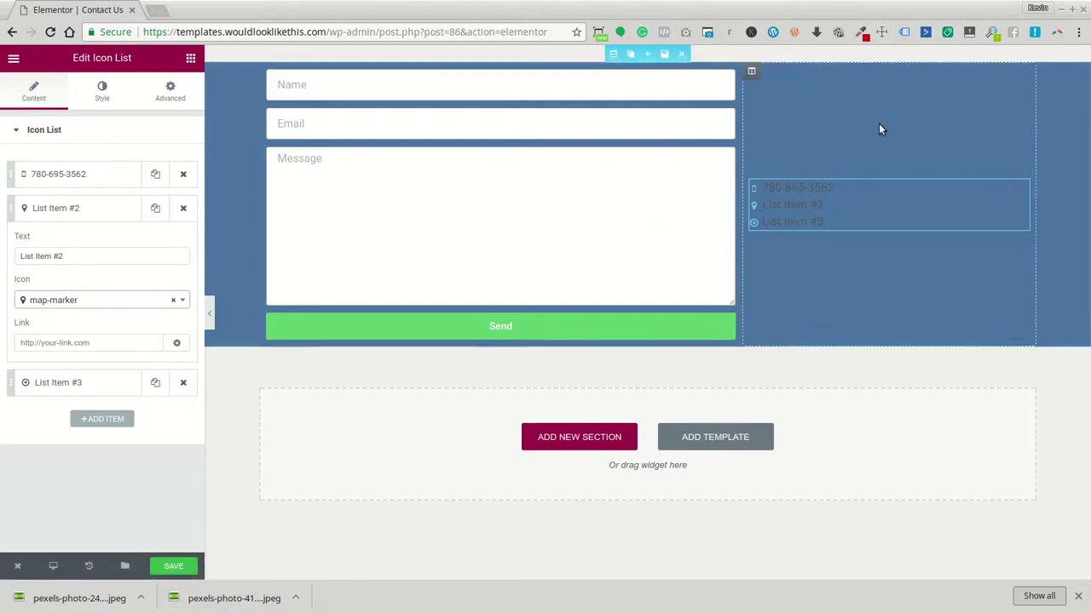
Switch the phone number item's icon to phone
left_click(45, 174)
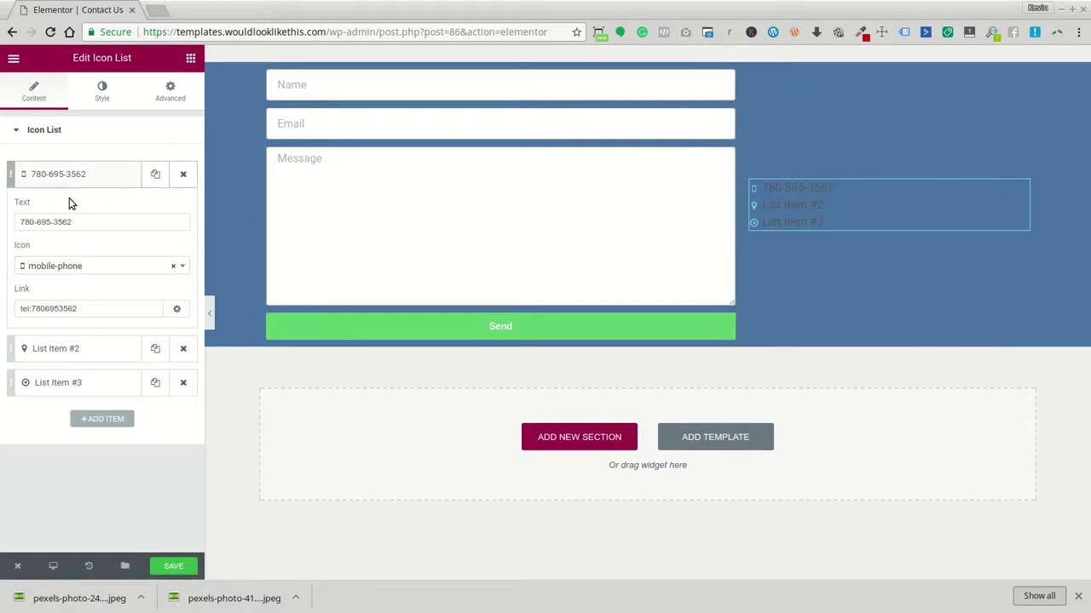
left_click(81, 266)
type("phone")
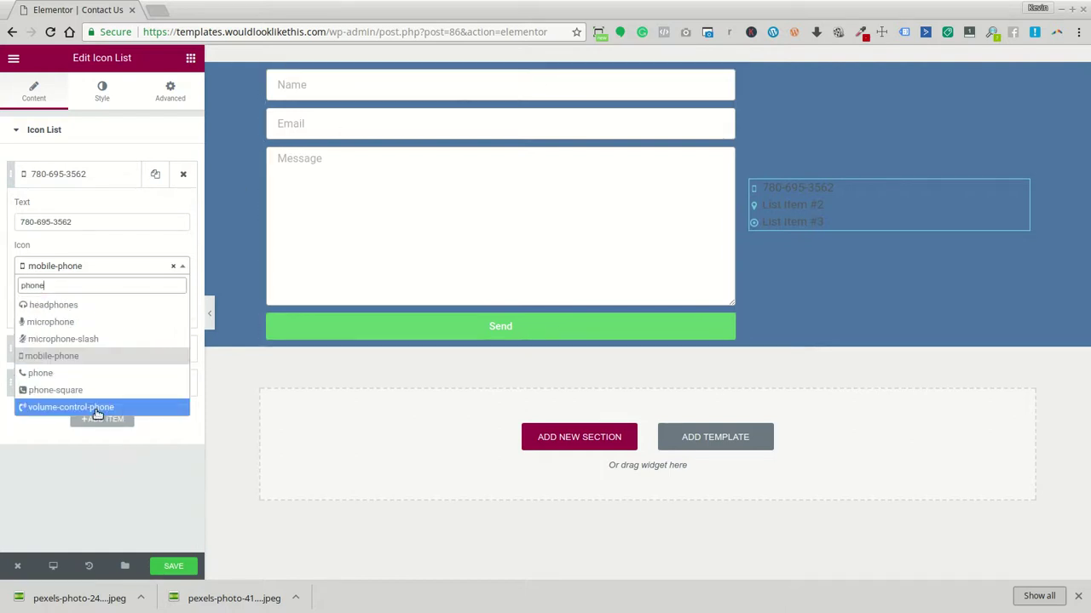
left_click(128, 374)
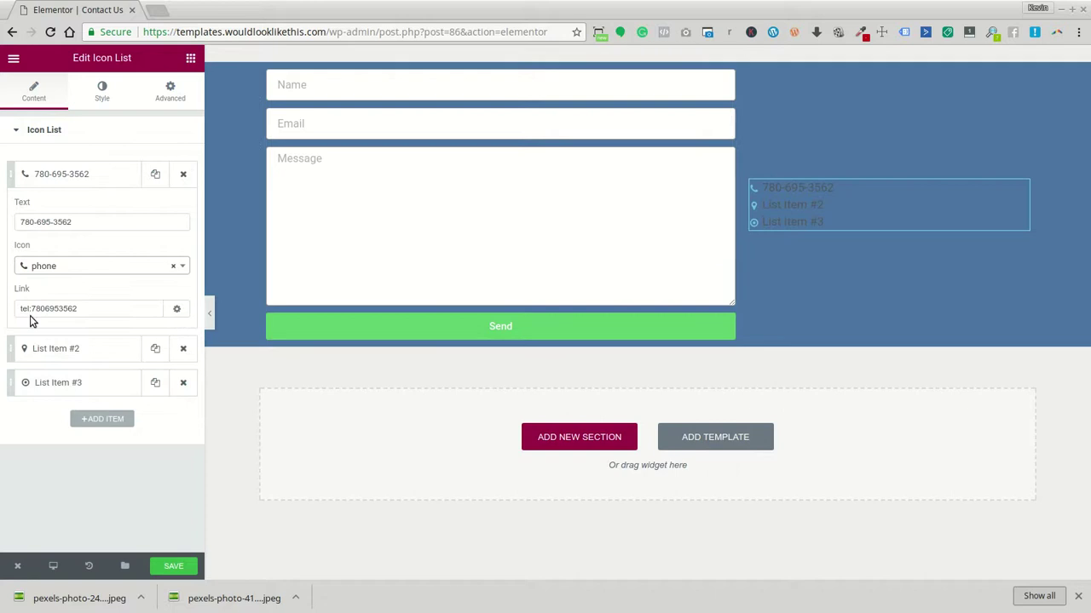
left_click(108, 184)
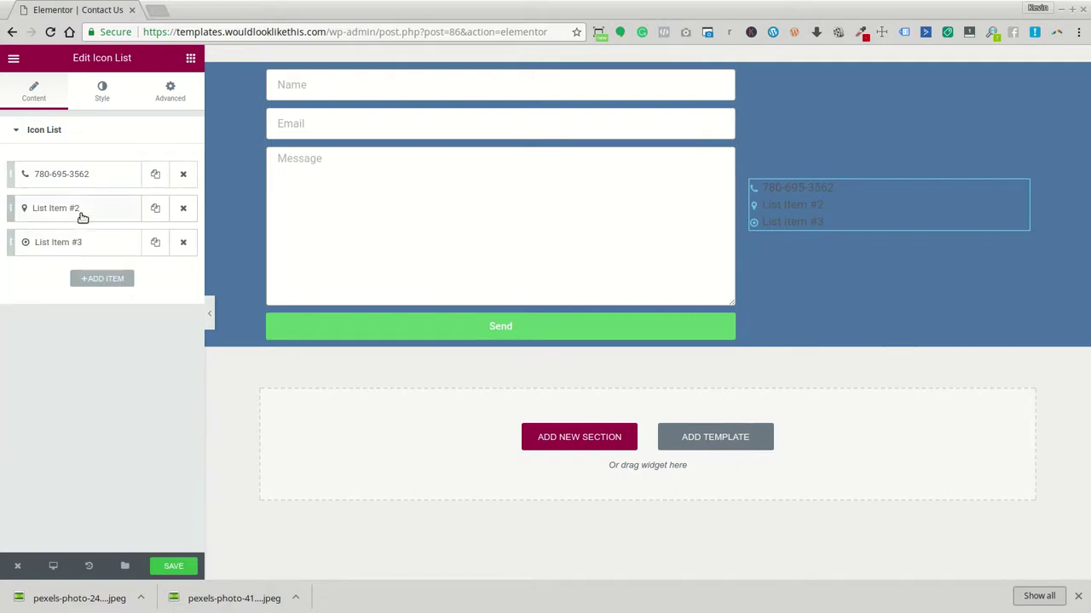
Replace List Item #2's placeholder text with the pasted street address
left_click(80, 215)
left_click_drag(89, 259, 14, 268)
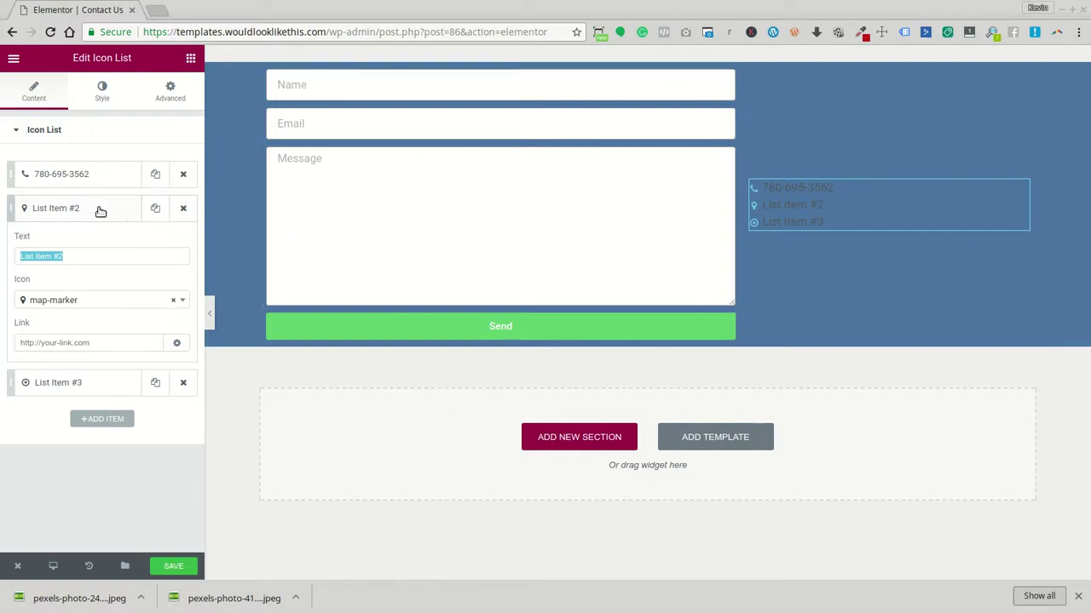
left_click_drag(60, 255, 13, 260)
left_click(61, 253)
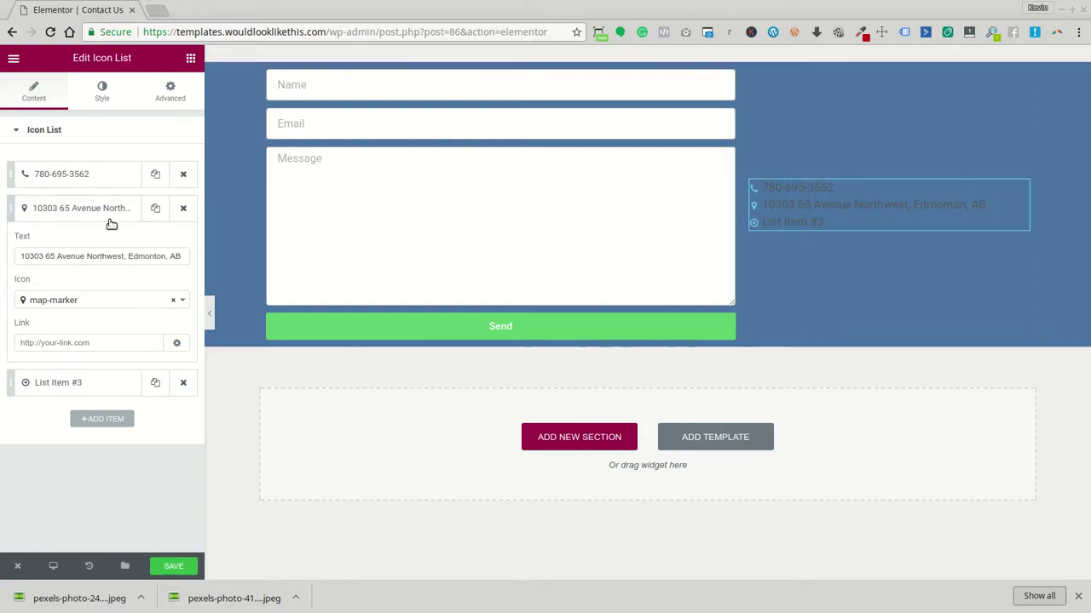
Link the address item to its Google Maps short link and save the page
left_click(58, 343)
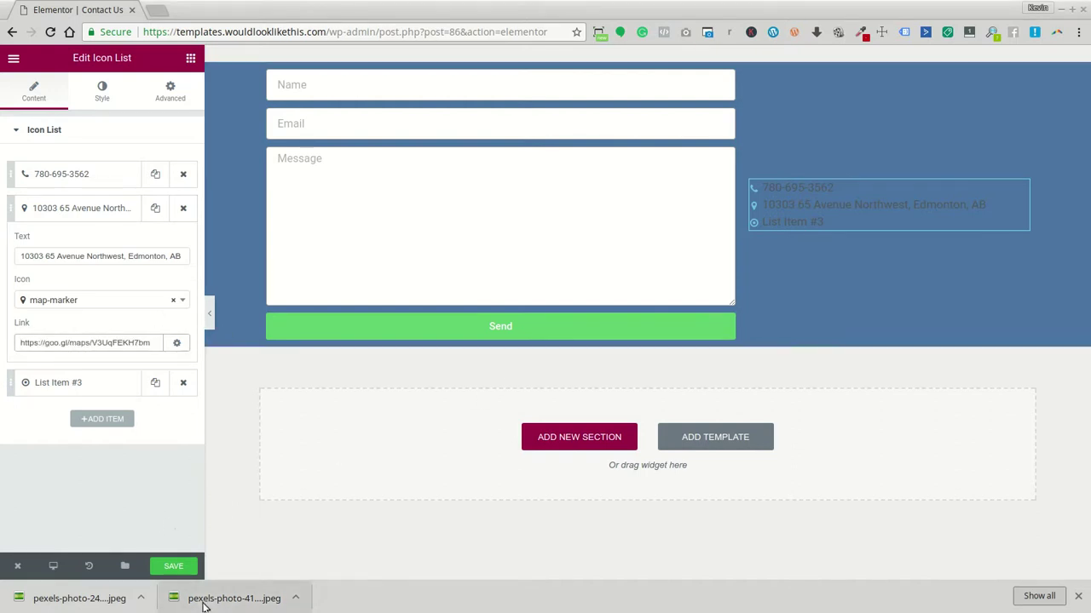
left_click(186, 569)
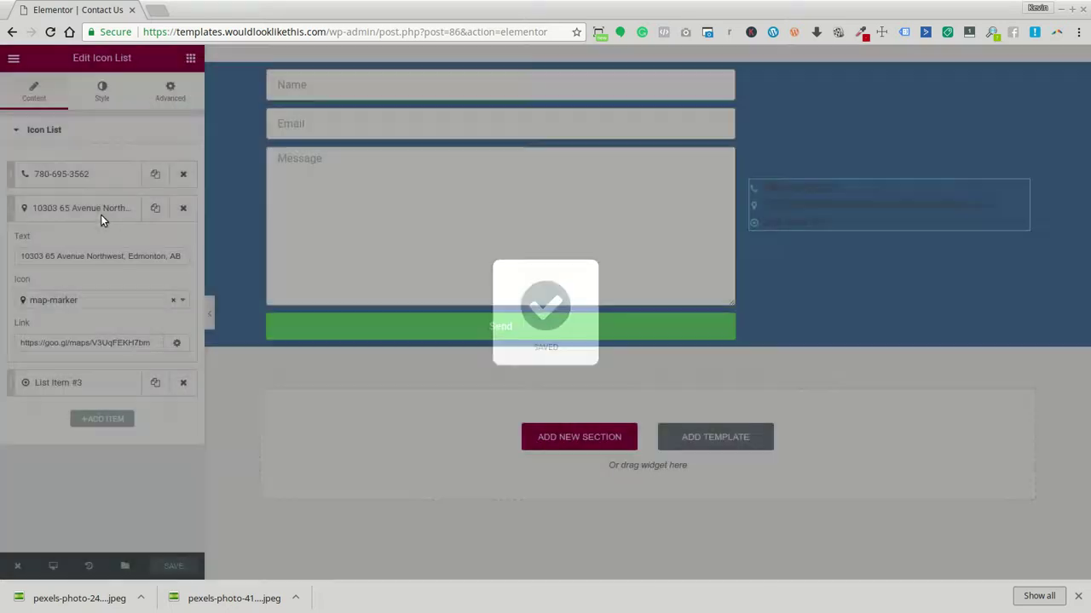
left_click(101, 216)
Give List Item #3 the envelope icon
left_click(95, 244)
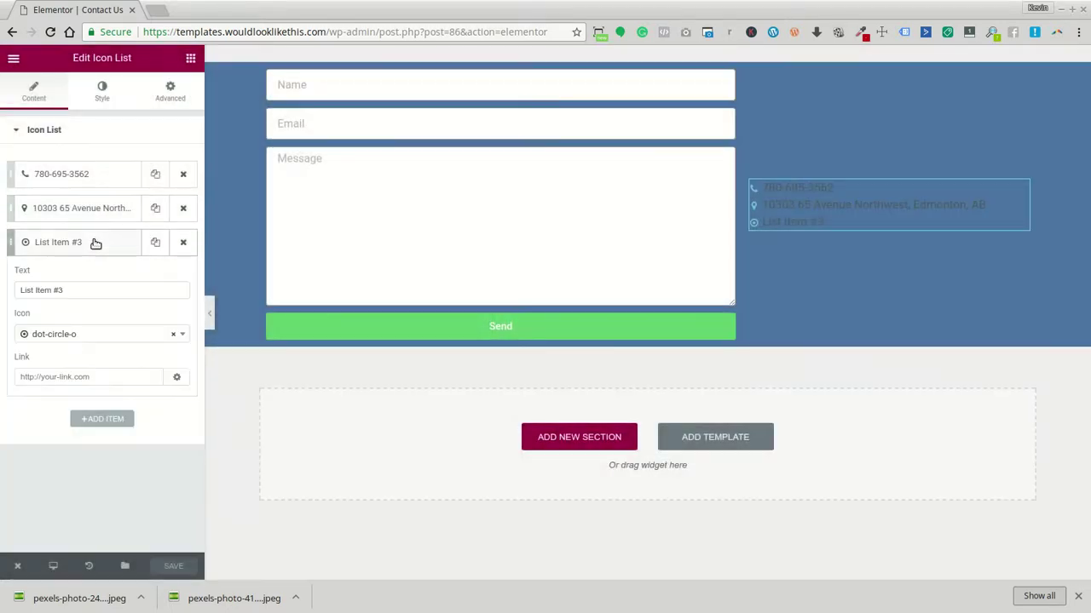
left_click(64, 334)
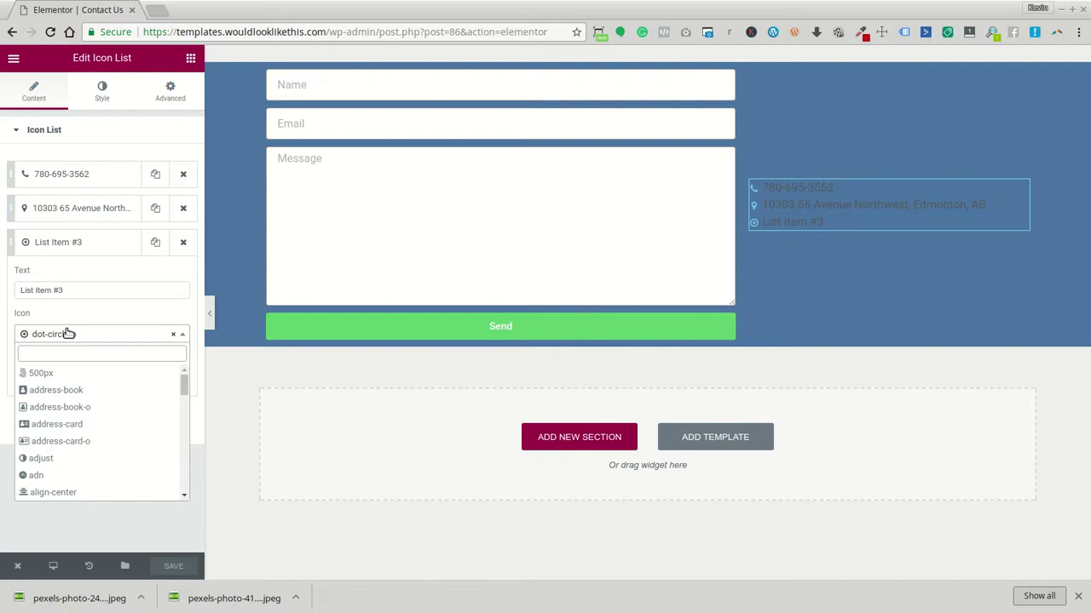
type("env")
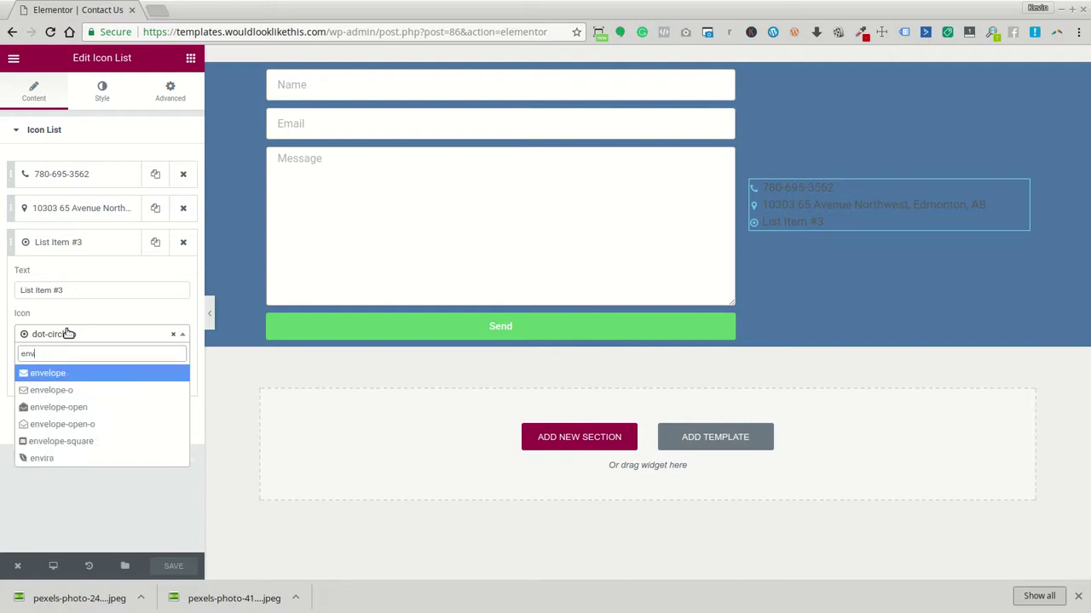
type("elop")
key("Return")
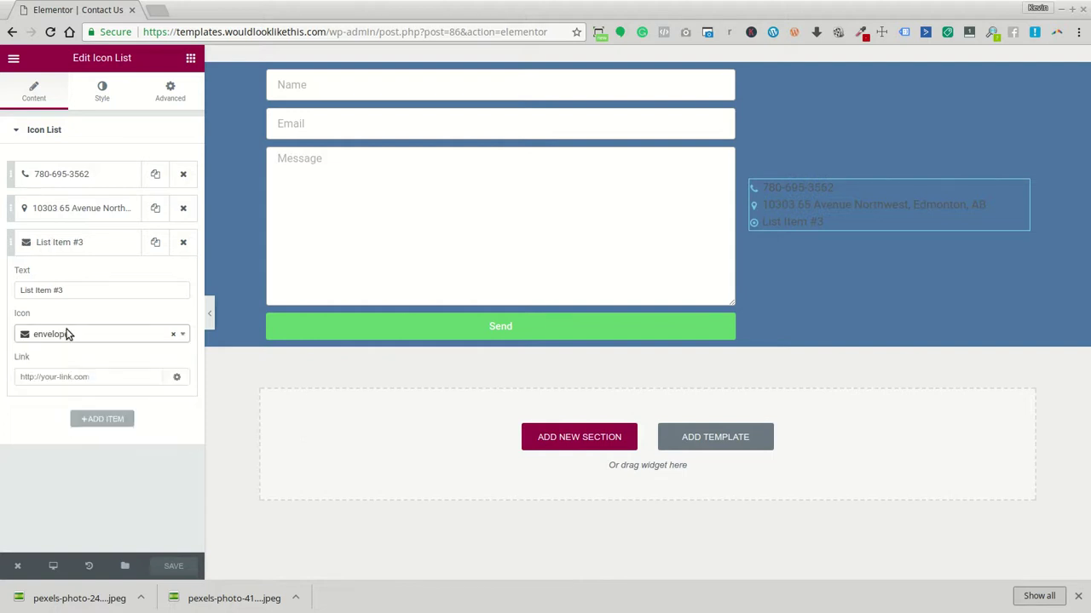
Replace the third item's placeholder text with the contact e-mail address
left_click(100, 376)
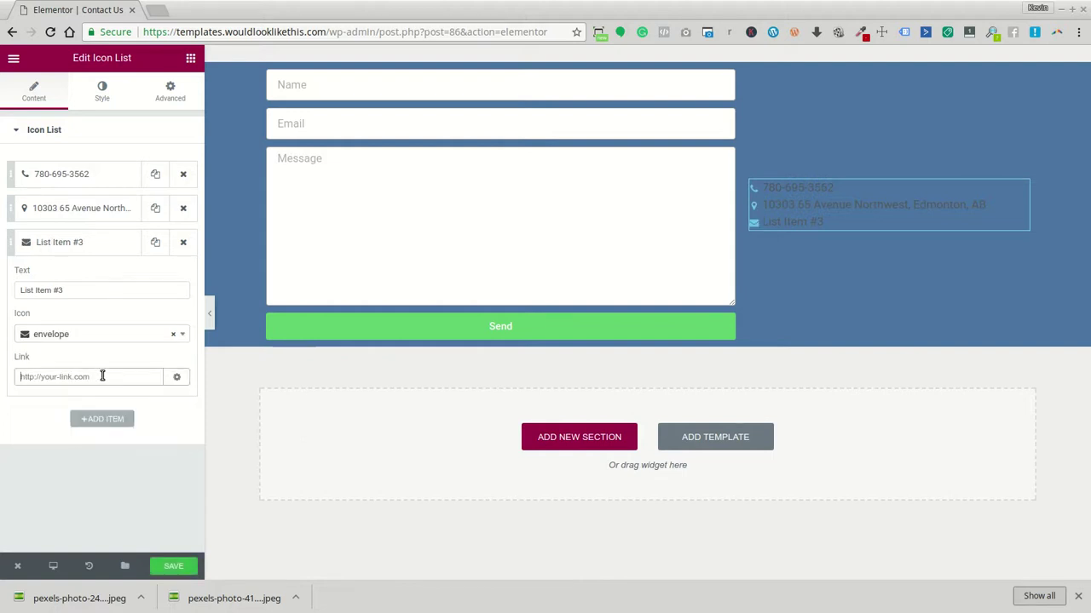
left_click_drag(81, 291, 15, 283)
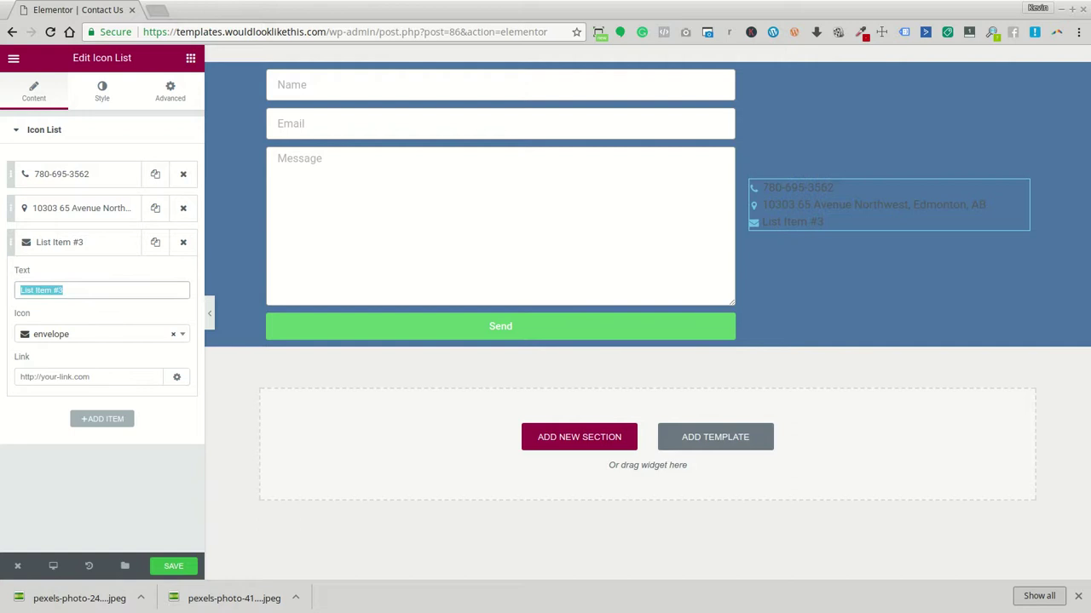
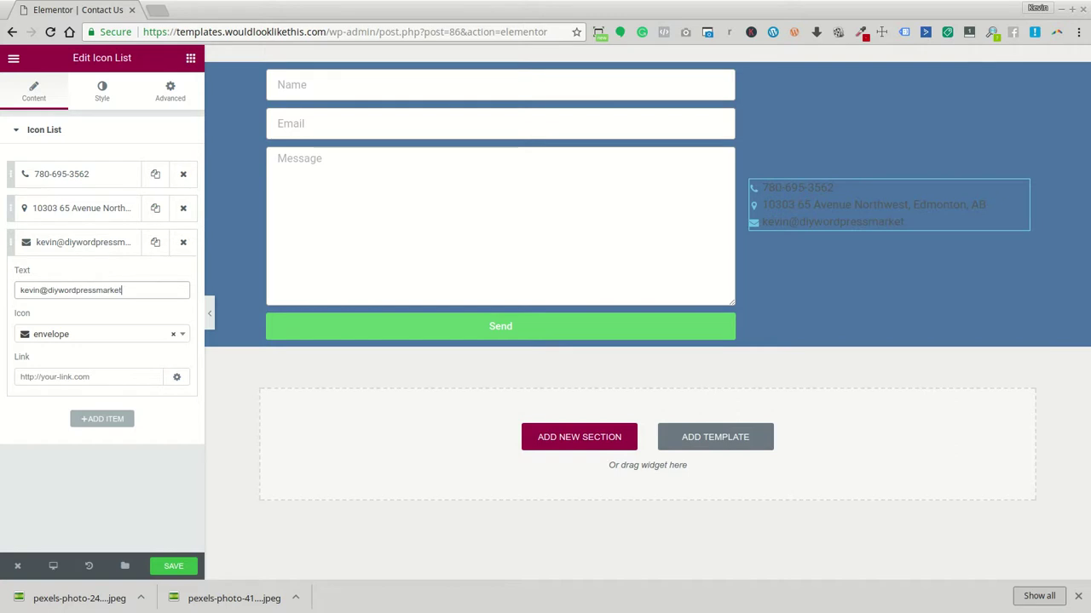
triple_click(138, 291)
key("ctrl+c")
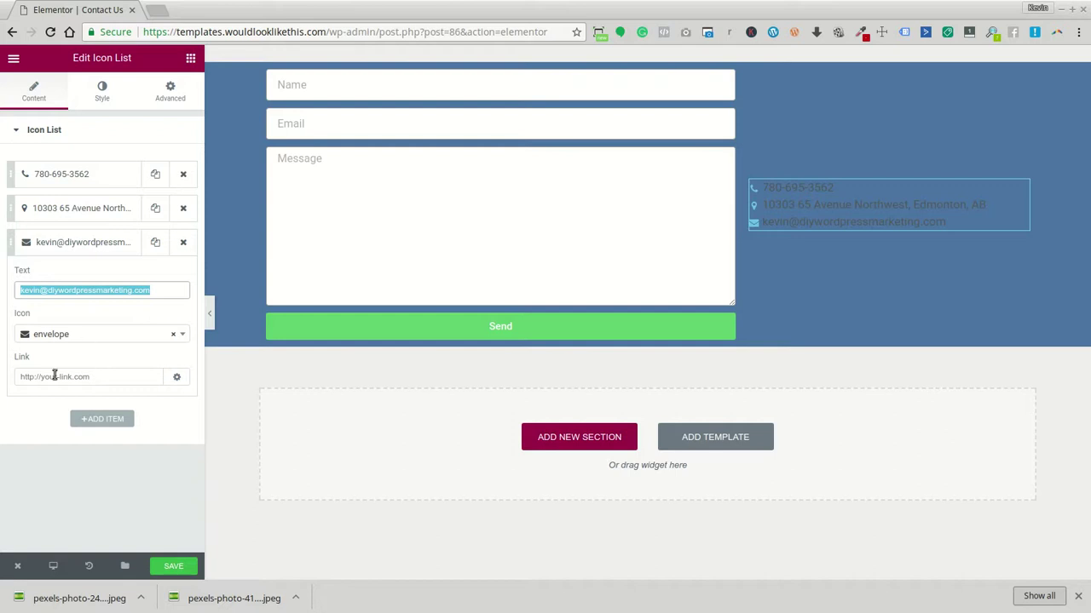
Link the third item to mailto: plus the e-mail address, then save
left_click(53, 376)
type("mai")
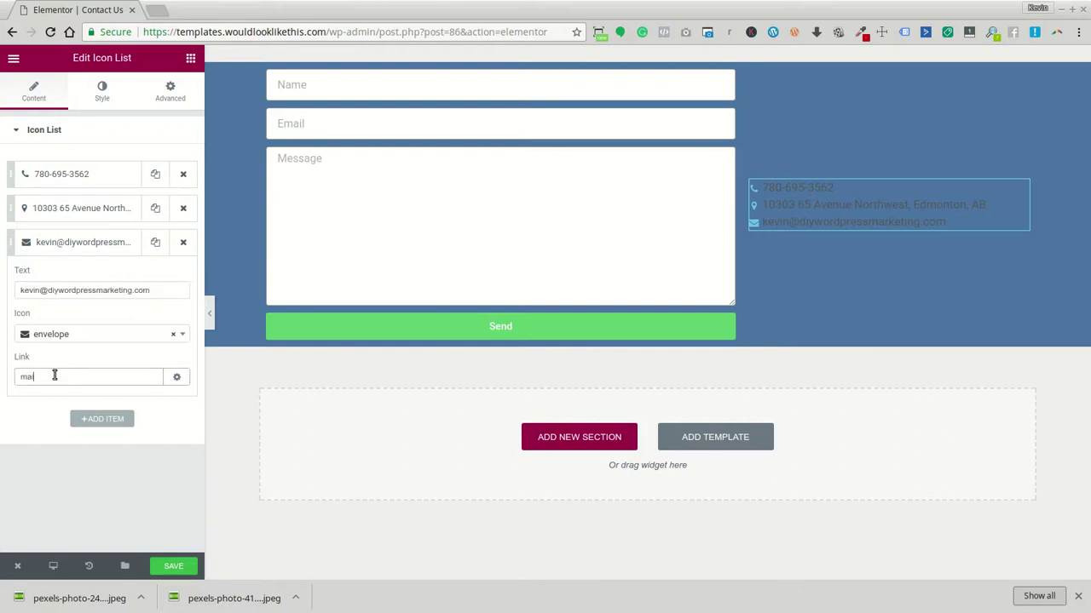
type("lto:")
key("ctrl+v")
left_click_drag(21, 379, 3, 383)
left_click(177, 567)
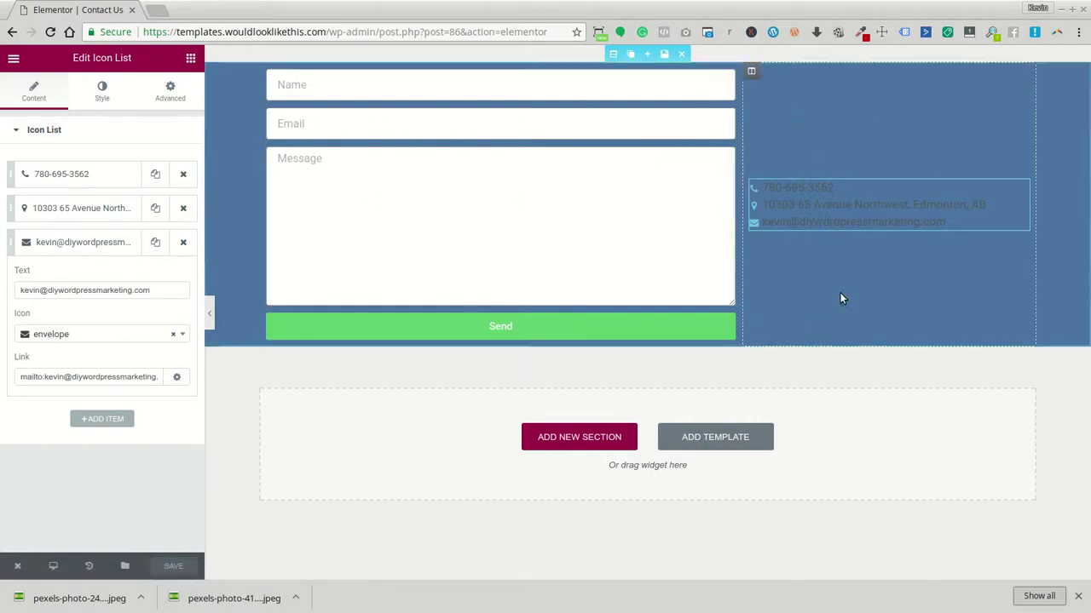
Make the contact list icons white in the Style settings
left_click(102, 92)
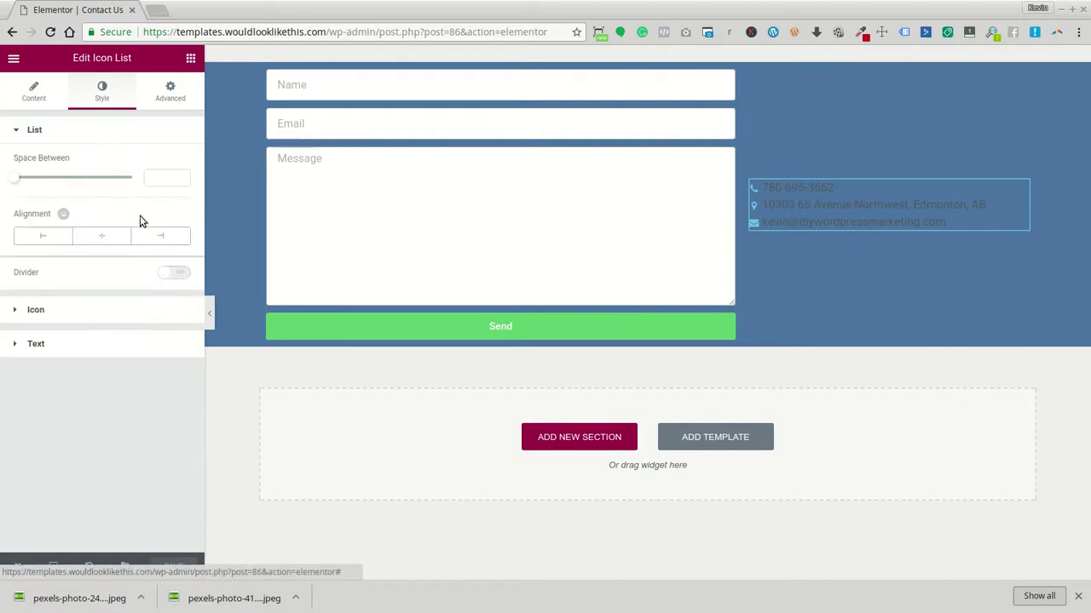
left_click(83, 310)
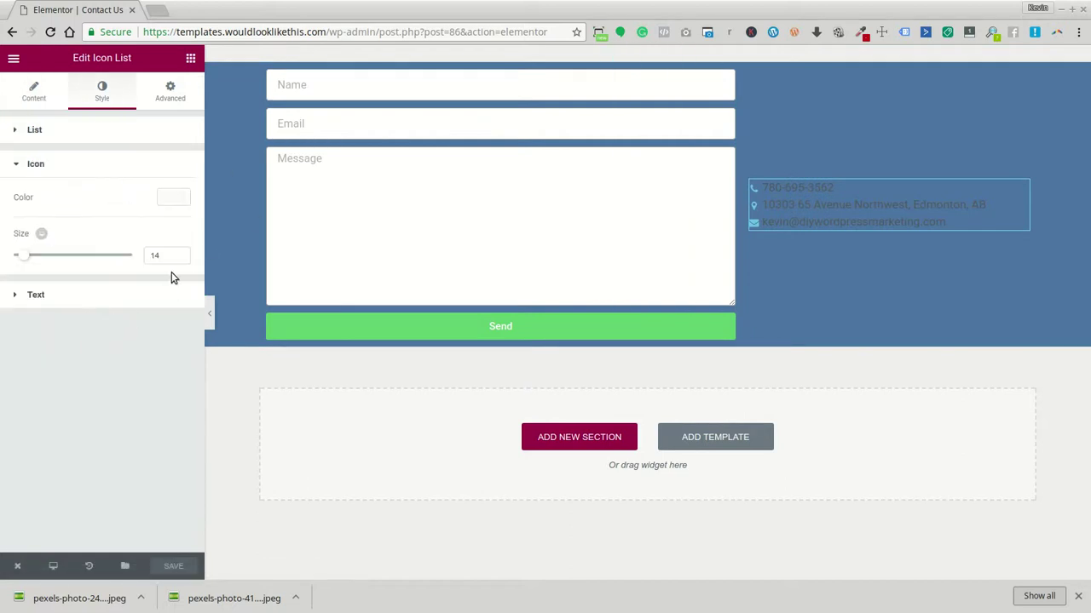
left_click(175, 198)
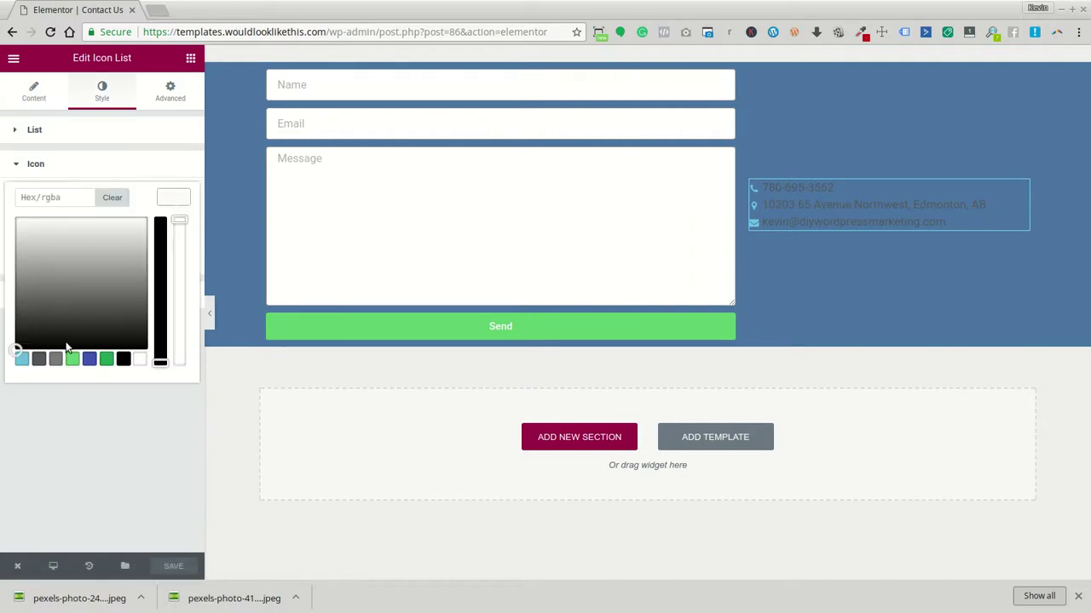
left_click(168, 198)
left_click(169, 196)
left_click(140, 359)
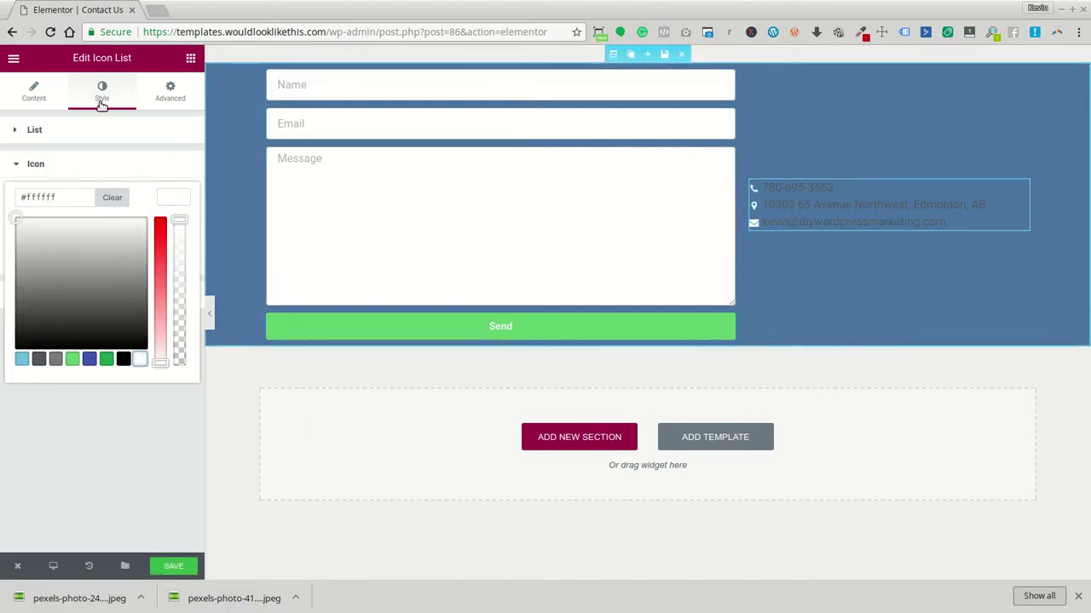
left_click(83, 167)
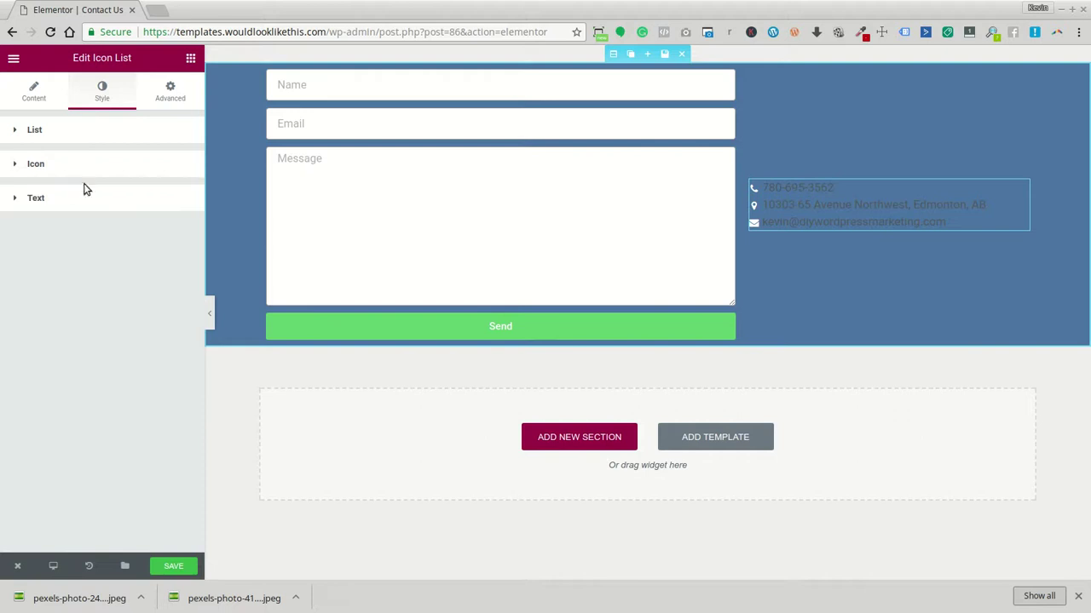
Make the list text white, enable custom typography, and enlarge the icons to 31
left_click(86, 195)
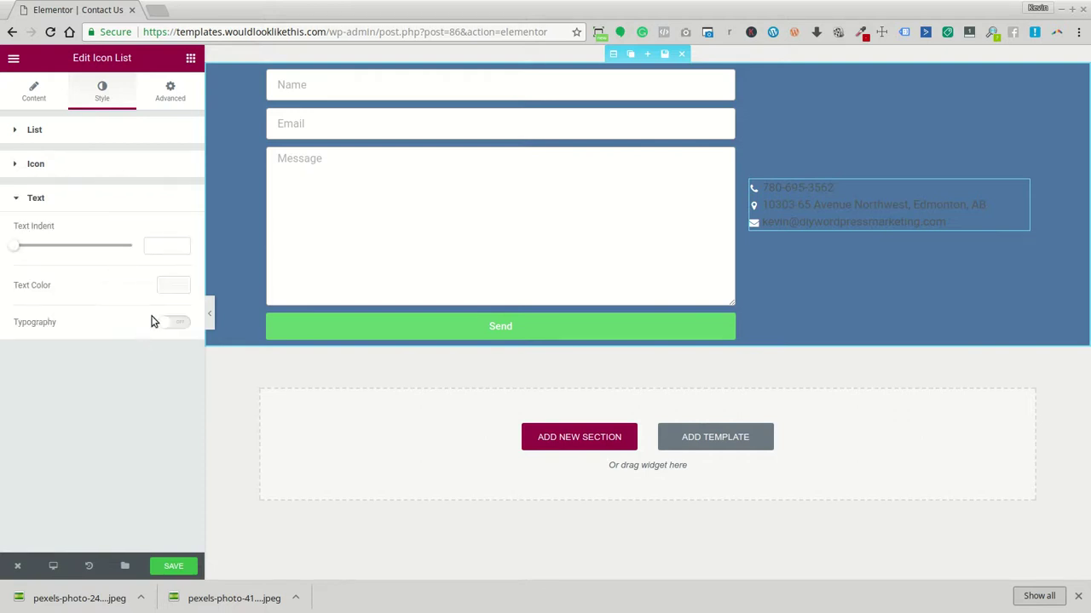
left_click(170, 288)
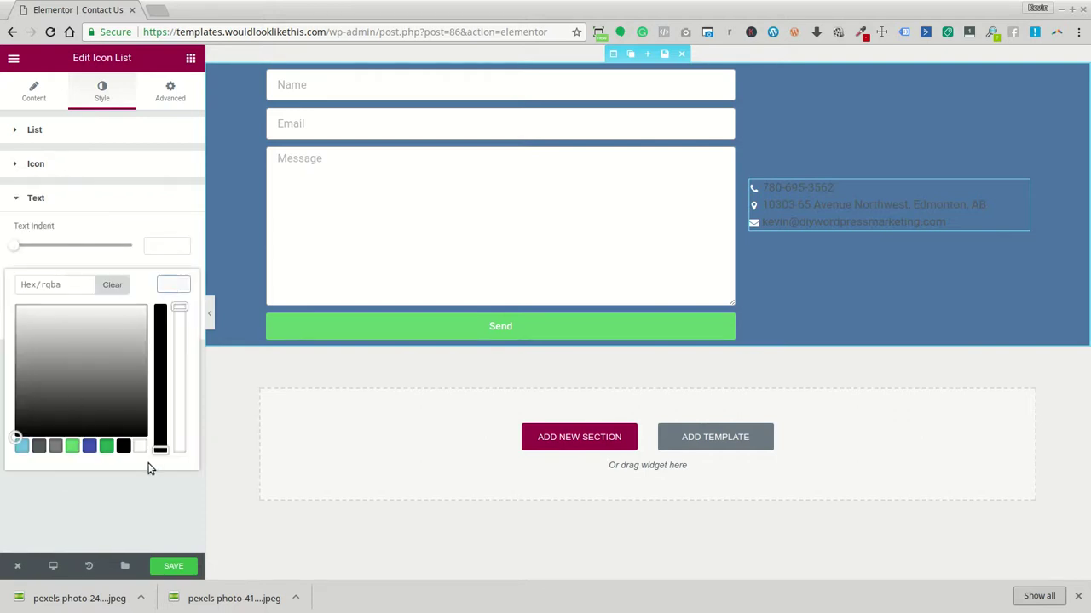
left_click(141, 447)
left_click(173, 284)
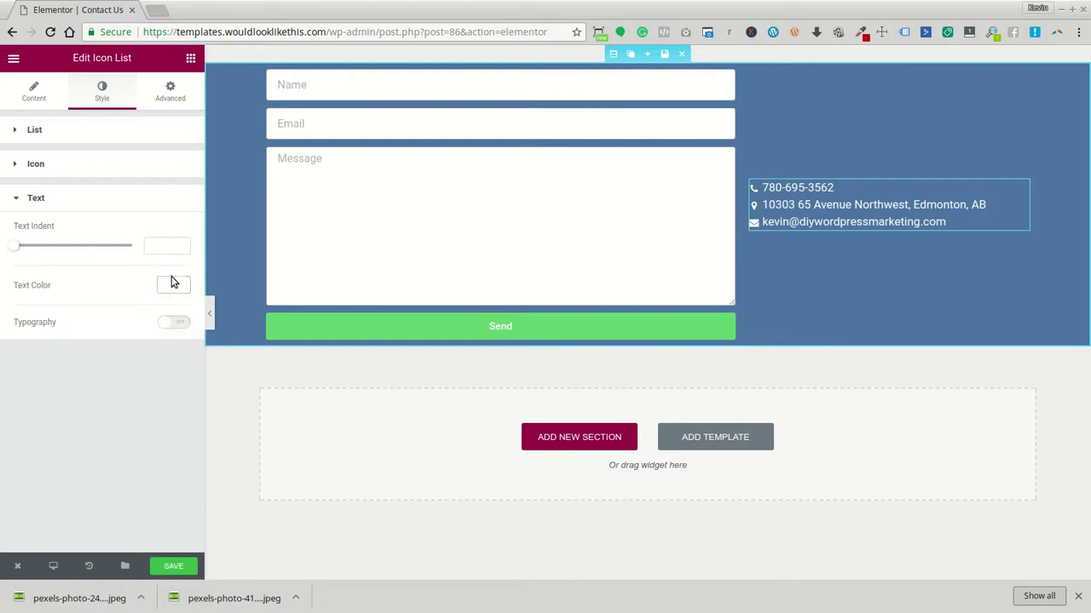
left_click(175, 322)
left_click(110, 171)
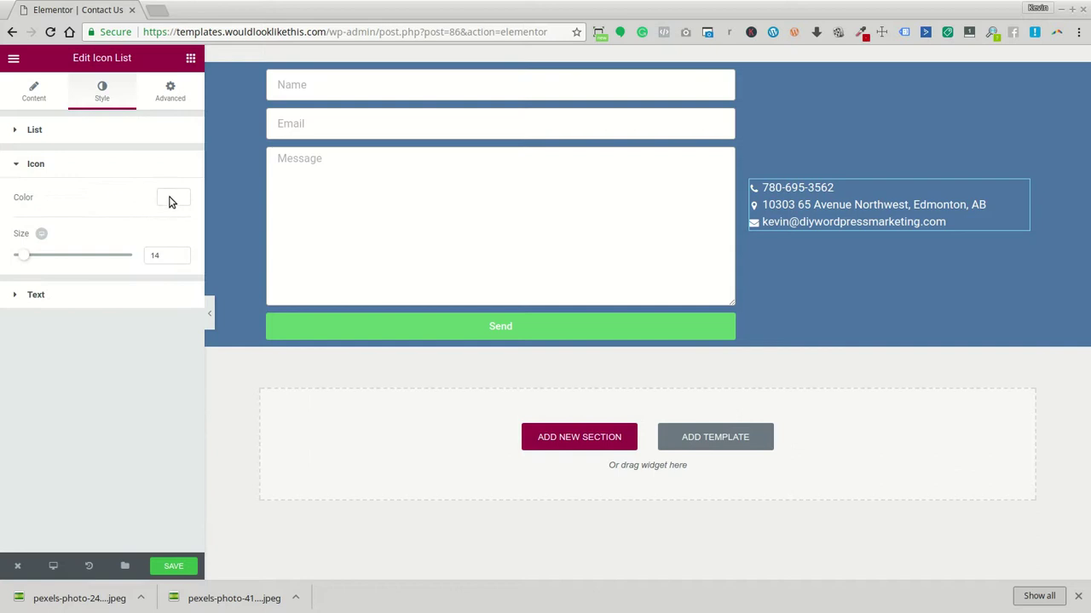
left_click_drag(27, 259, 49, 262)
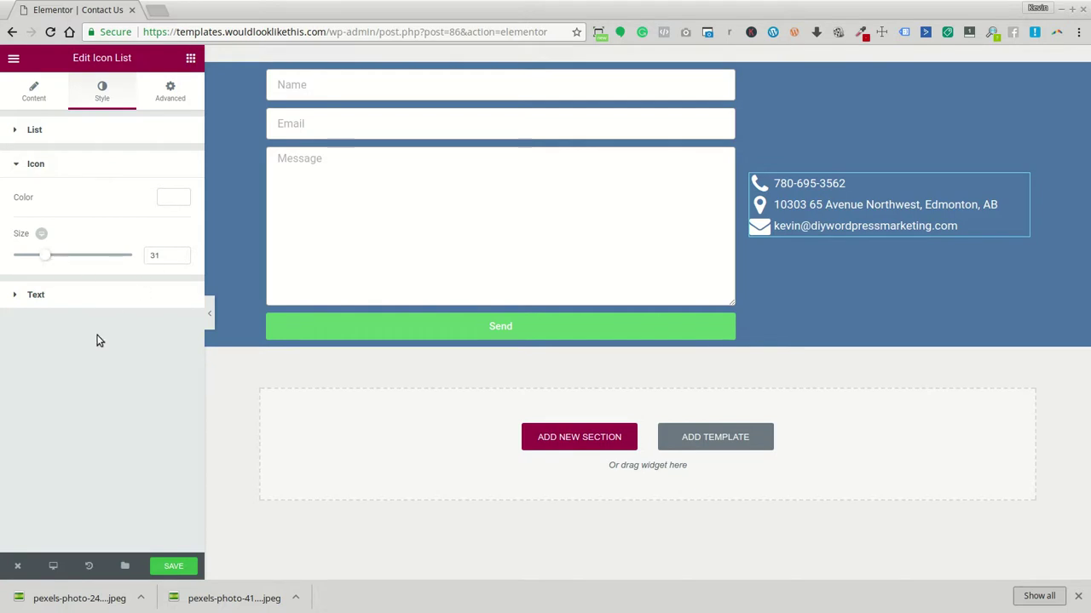
Set the contact list text size to 1.3 EM
left_click(80, 295)
left_click(167, 358)
left_click(179, 376)
left_click(179, 378)
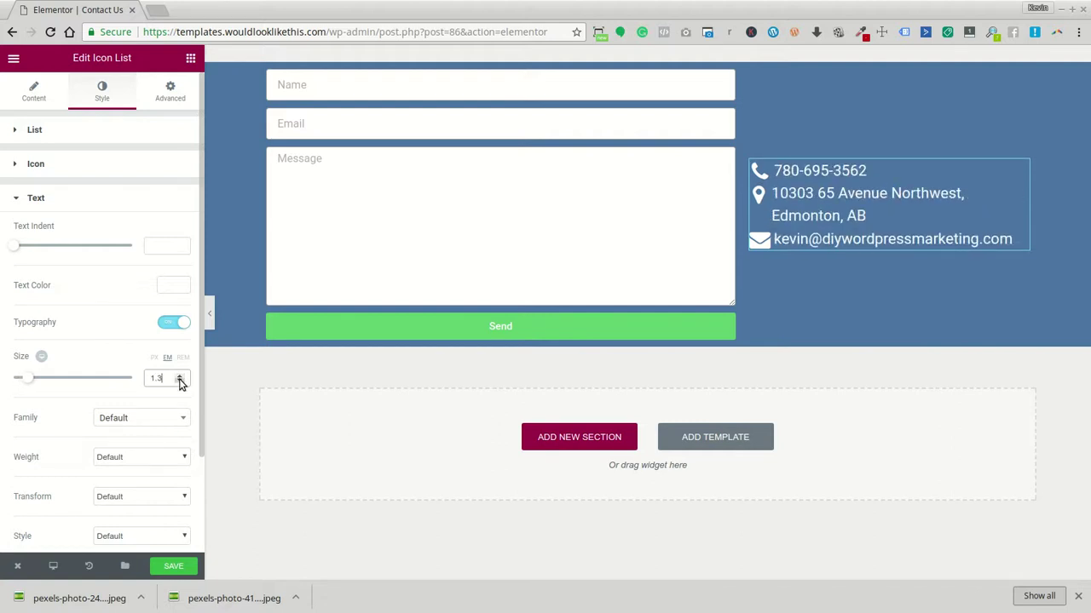
left_click(179, 382)
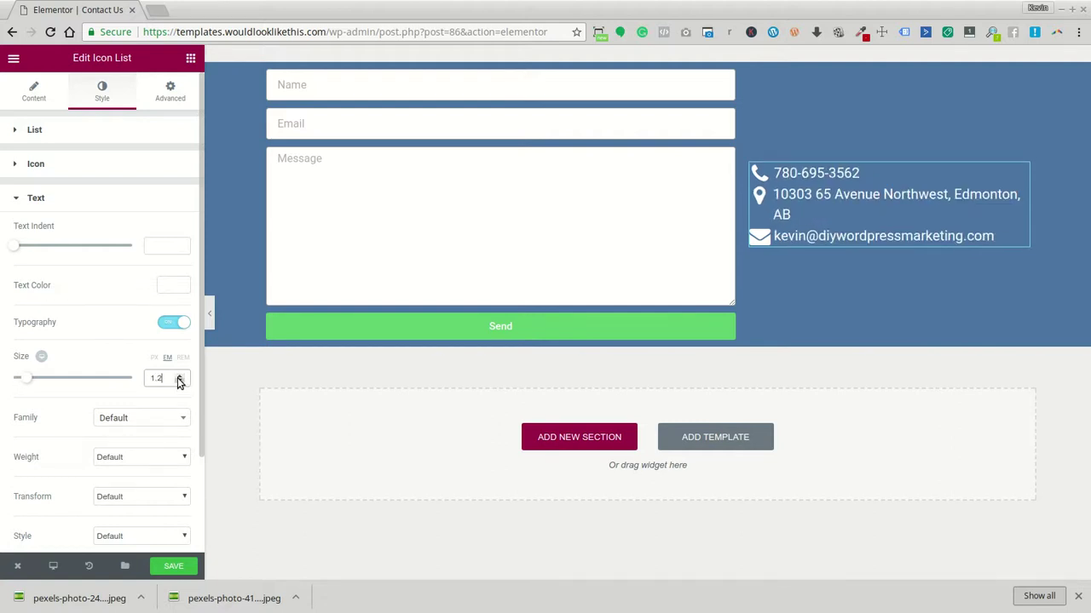
left_click(179, 381)
left_click(179, 375)
left_click(180, 376)
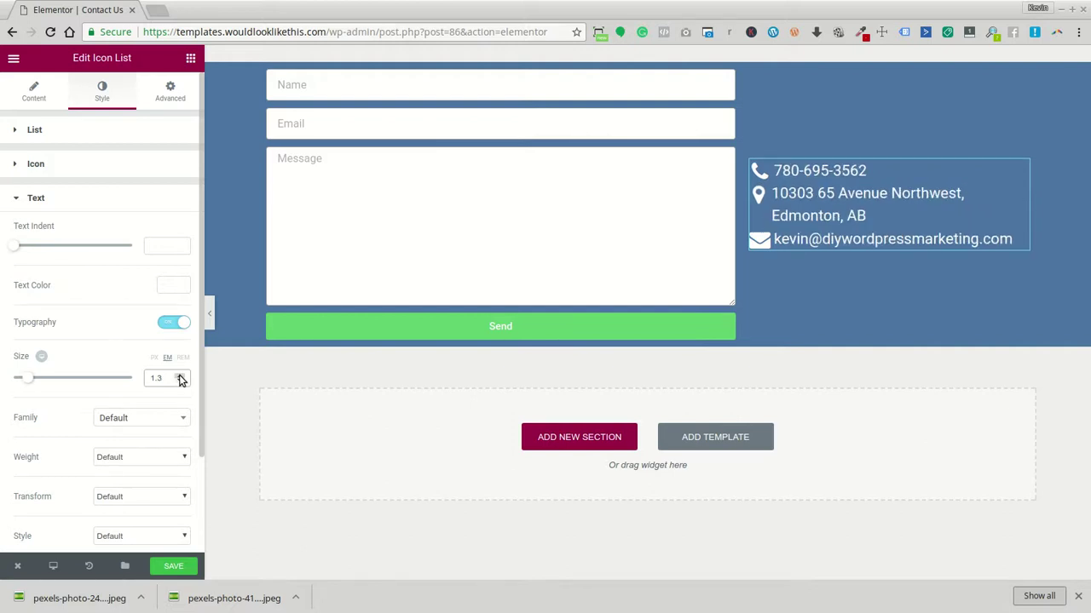
Go back to the list items and expand the address item's settings
left_click(122, 171)
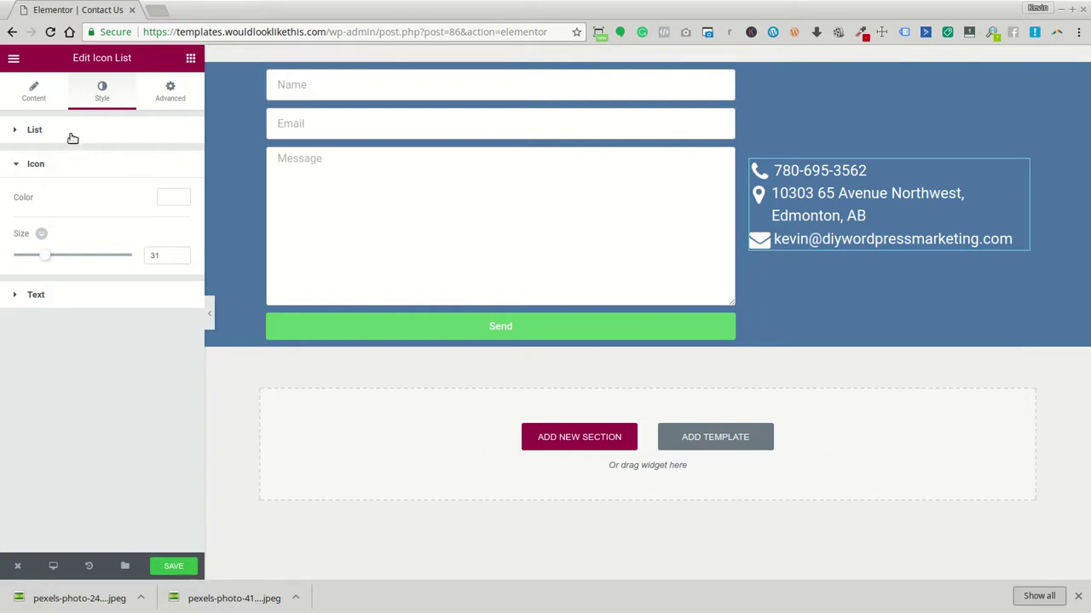
left_click(32, 88)
left_click(92, 213)
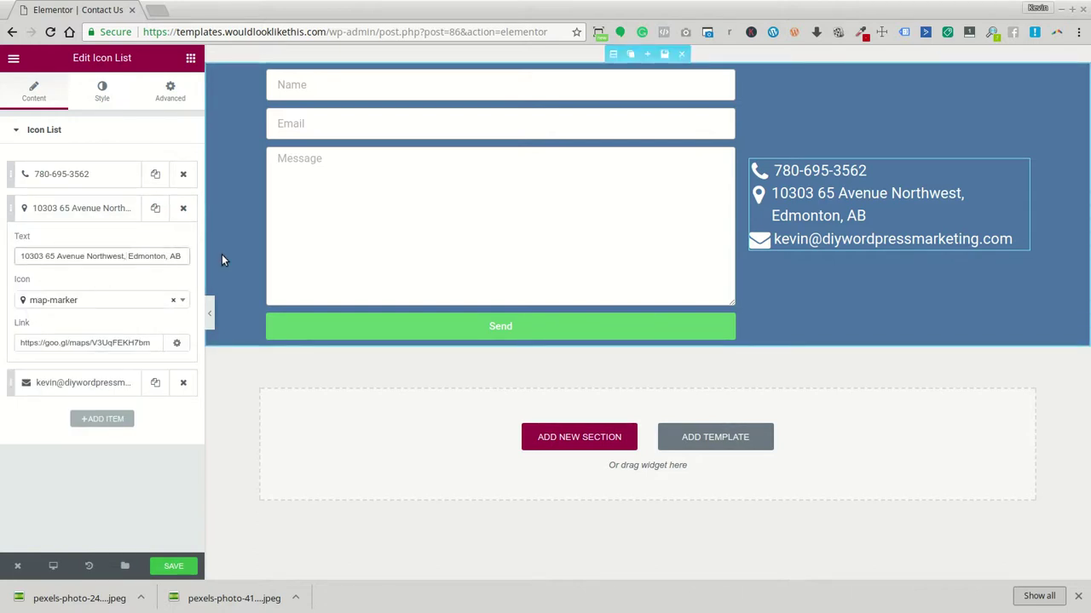
Fix the <br> tag so Edmonton, AB sits on its own line
type("<br/")
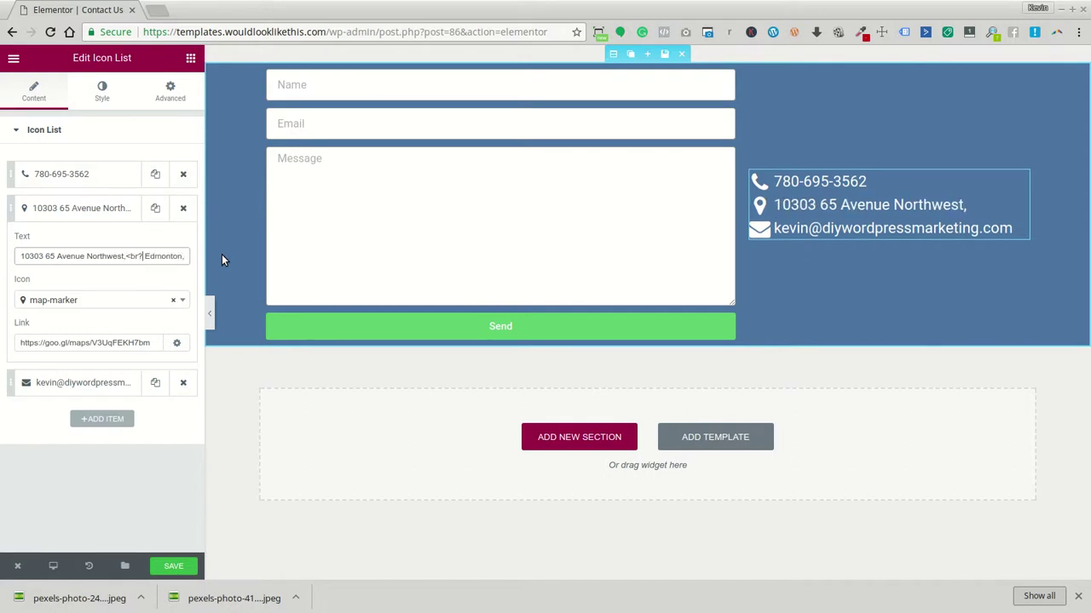
type("?")
key("BackSpace")
type(">")
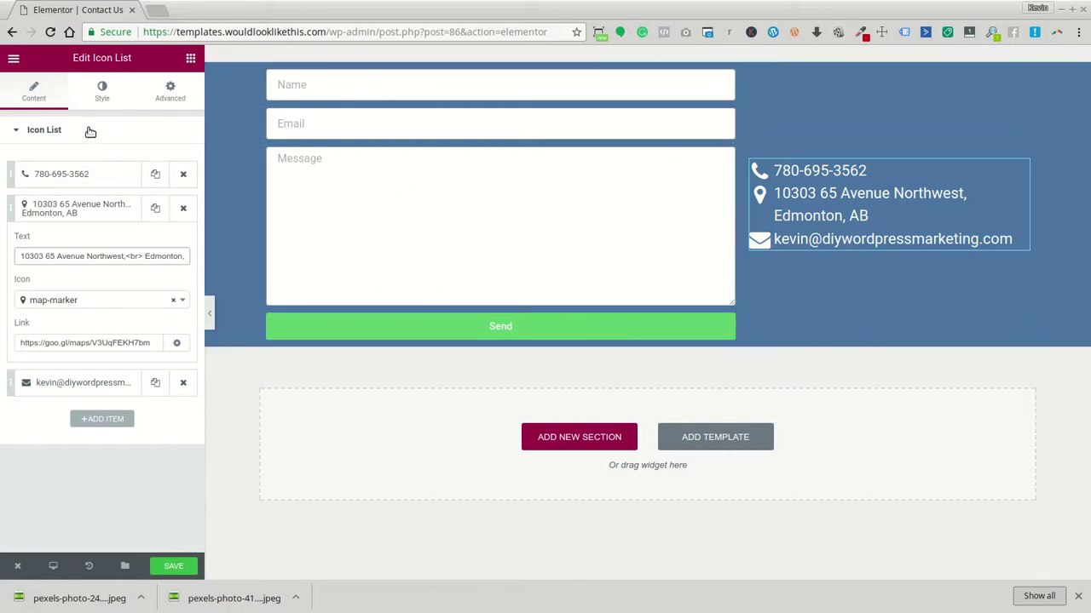
Keep the contact list left-aligned after trying Center, and set Space Between to 28
left_click(94, 92)
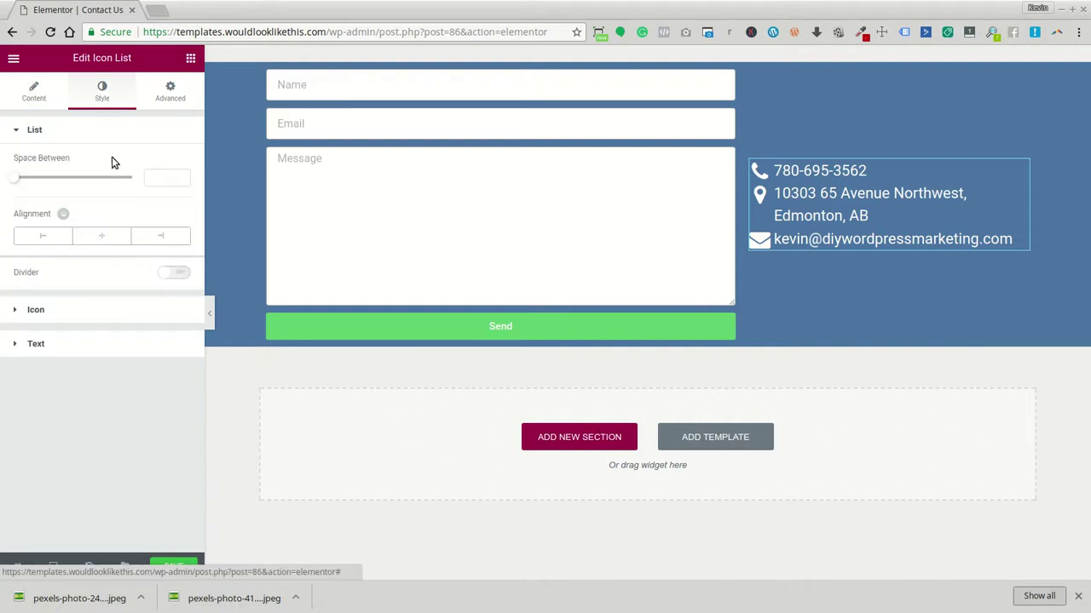
left_click(104, 237)
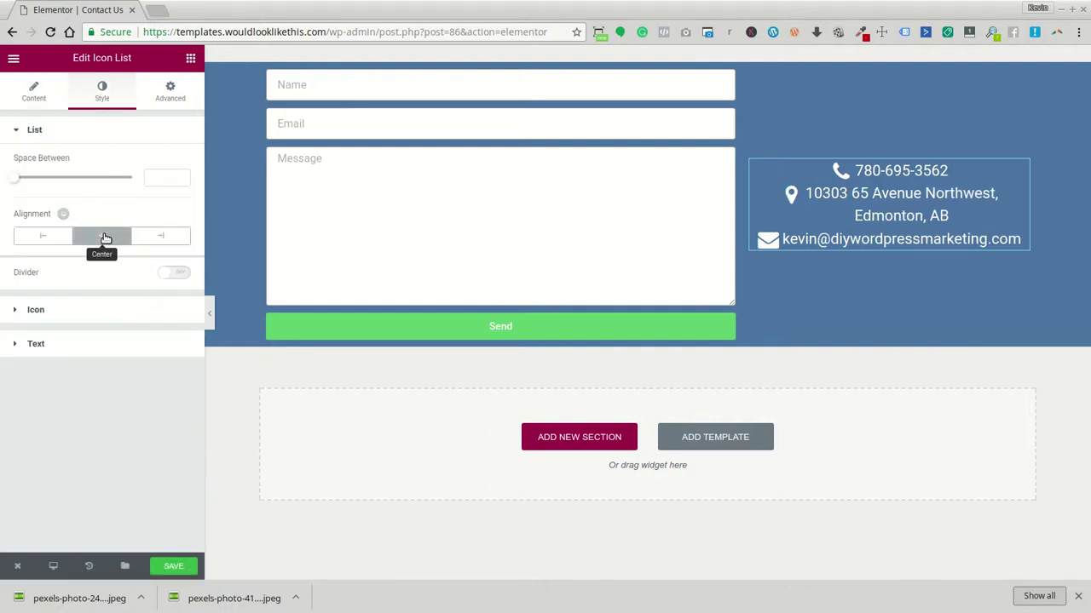
left_click(52, 240)
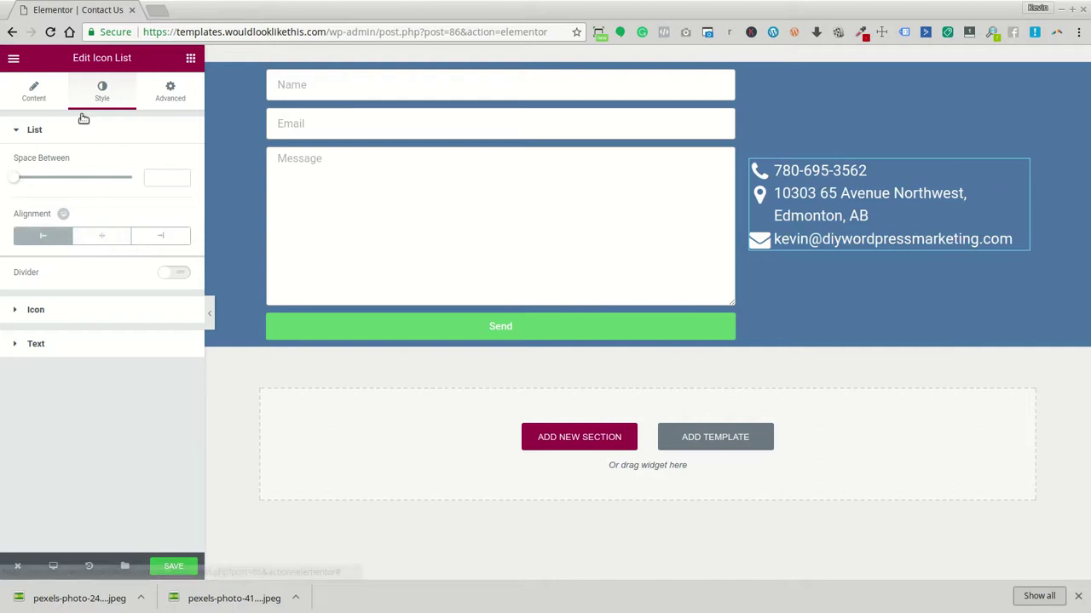
left_click(45, 101)
left_click(98, 99)
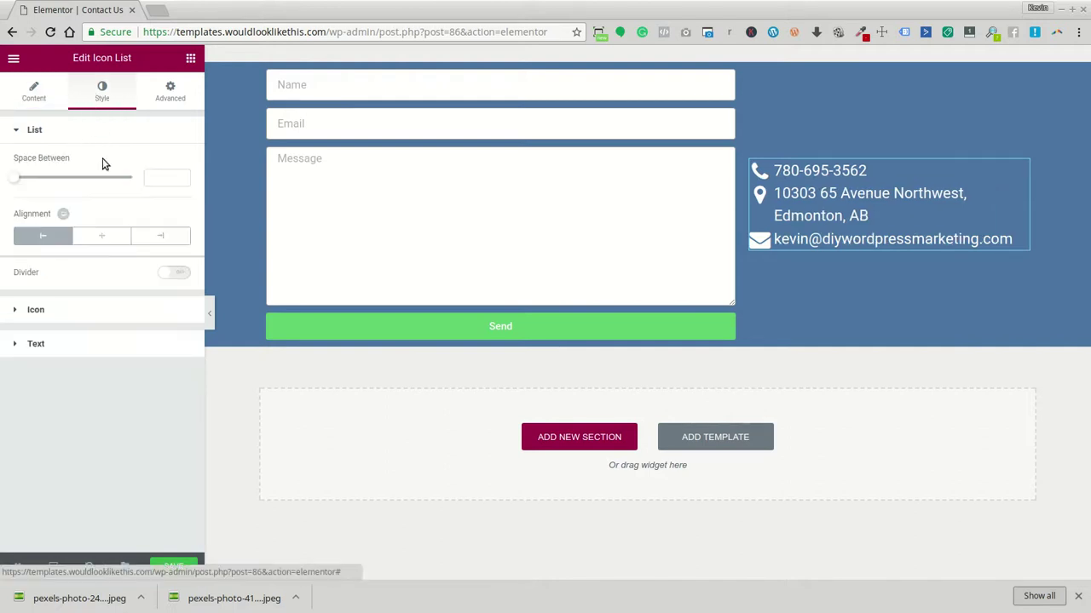
left_click_drag(18, 178, 94, 182)
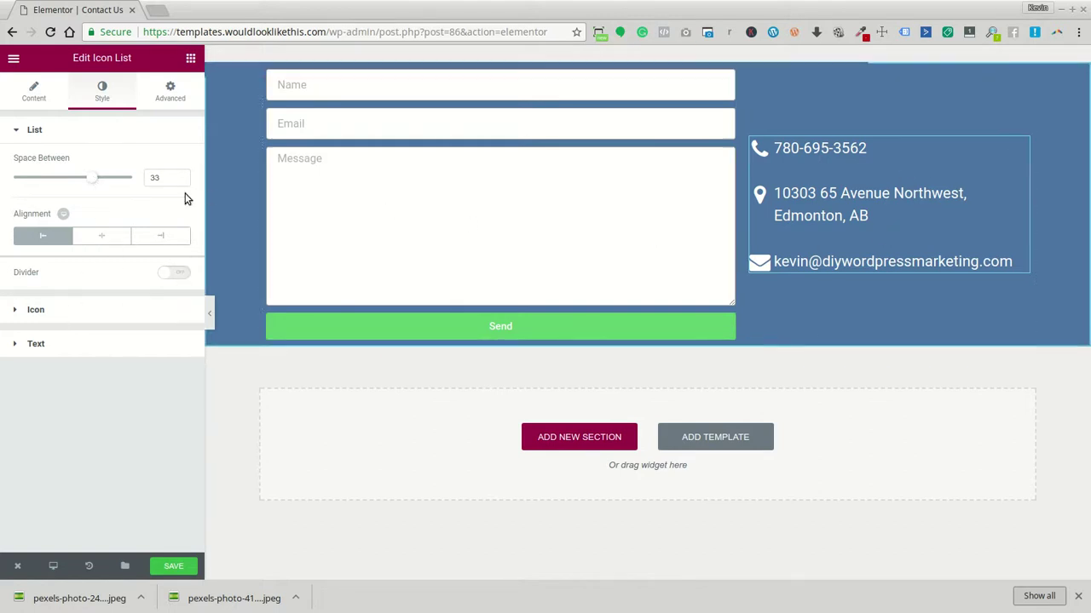
Color the contact icons yellow #fffb35 after trying presets, and copy the hex value
left_click(147, 309)
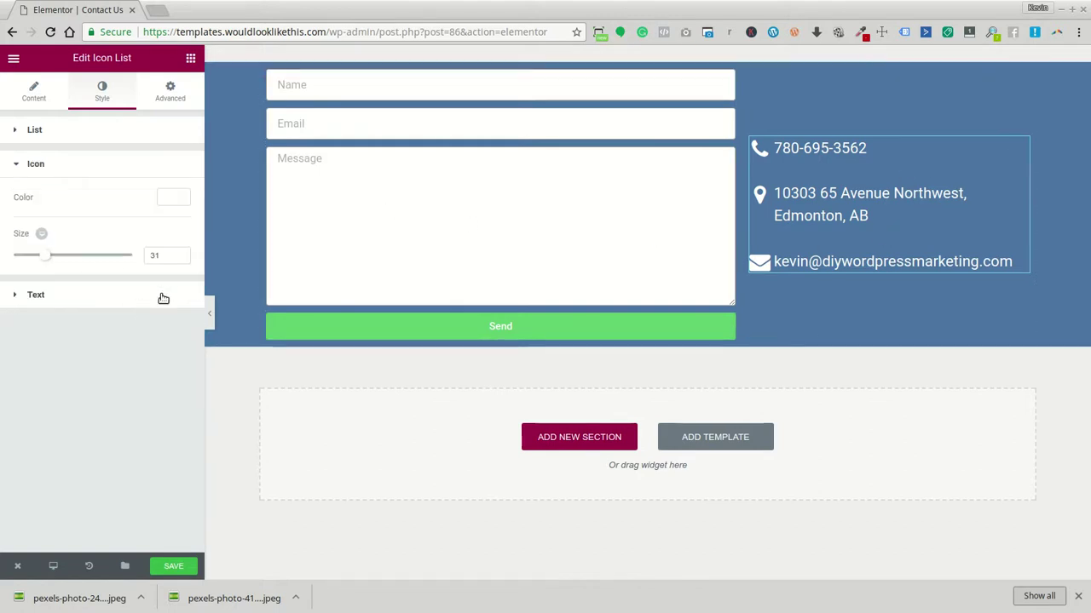
left_click(175, 196)
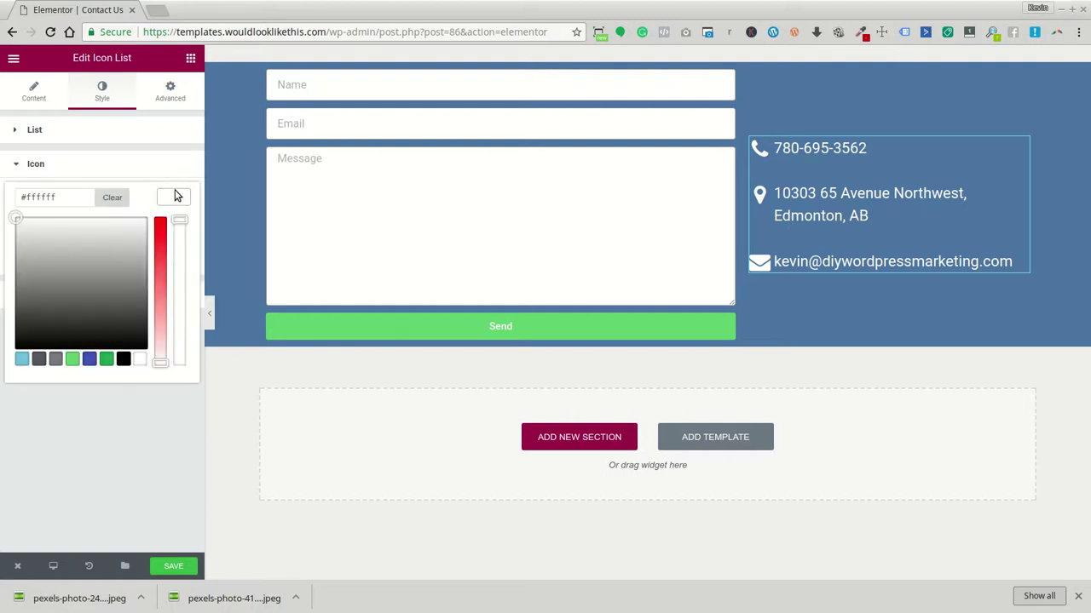
left_click(73, 358)
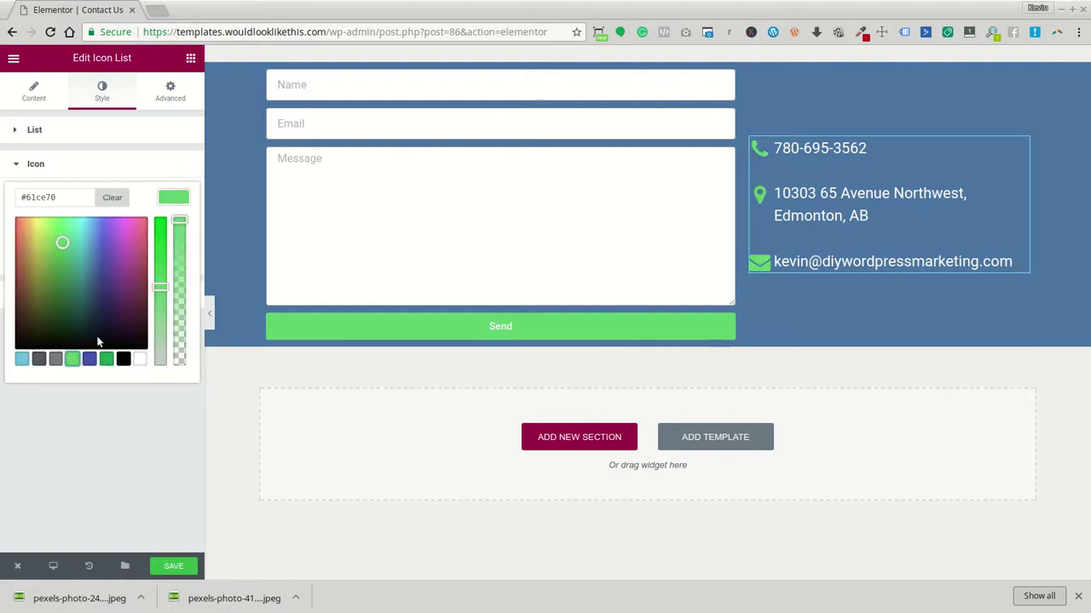
left_click(89, 360)
left_click_drag(30, 259, 38, 197)
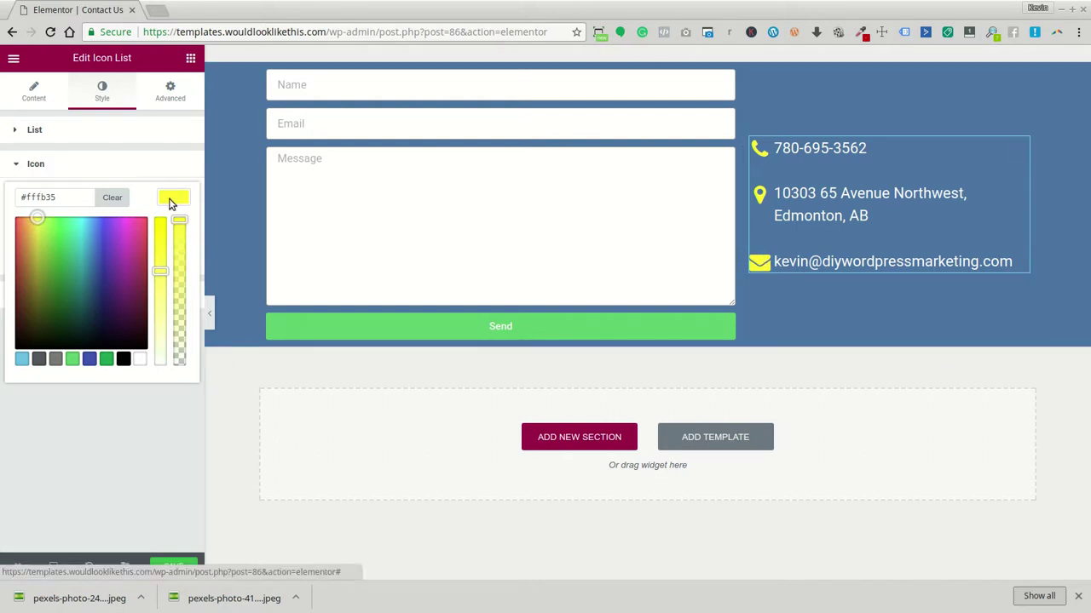
left_click_drag(70, 197, 19, 198)
key("ctrl+c")
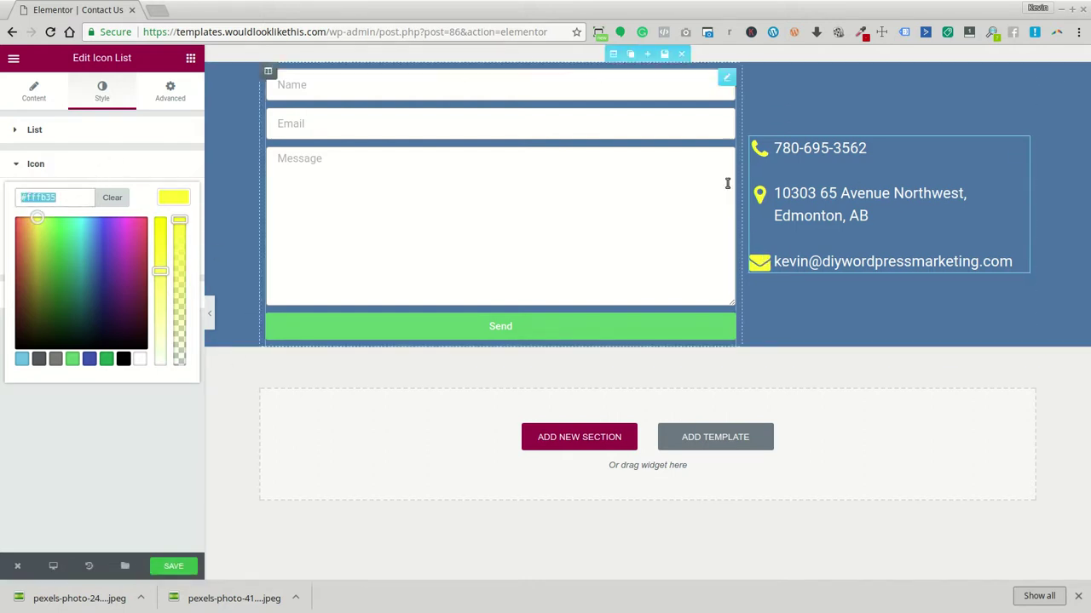
Set the form's Send button text colour to black
left_click(616, 239)
left_click(96, 92)
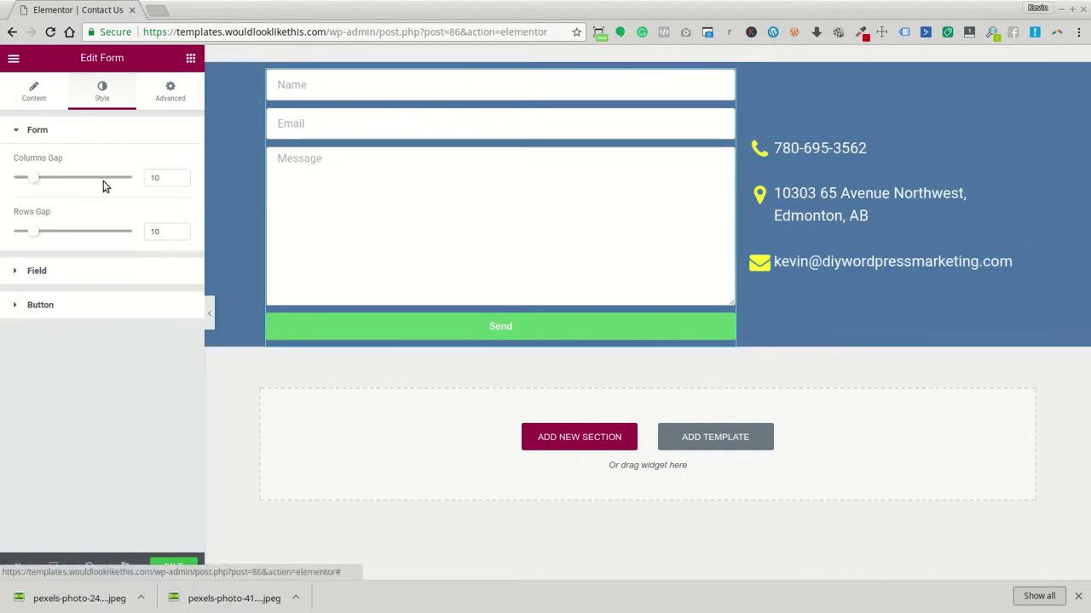
left_click(87, 305)
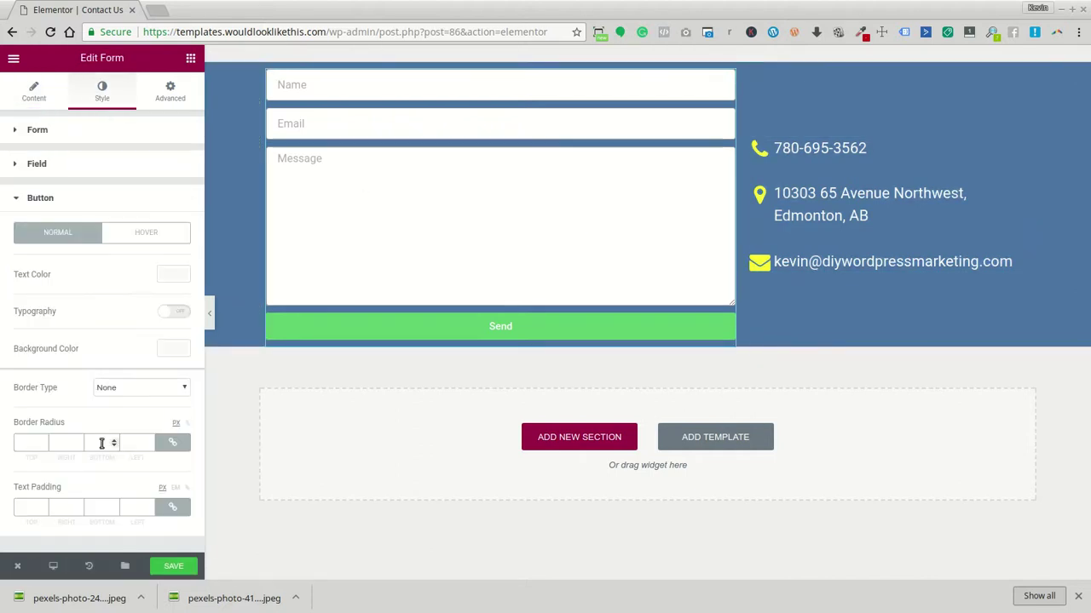
left_click(173, 274)
left_click(62, 276)
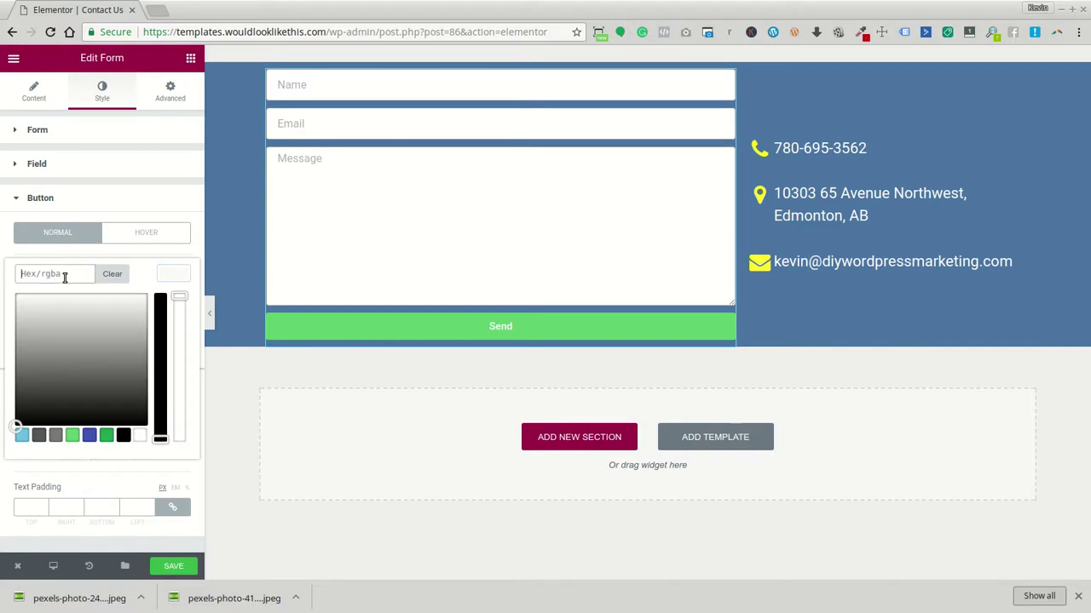
type("#fffb35")
left_click(166, 276)
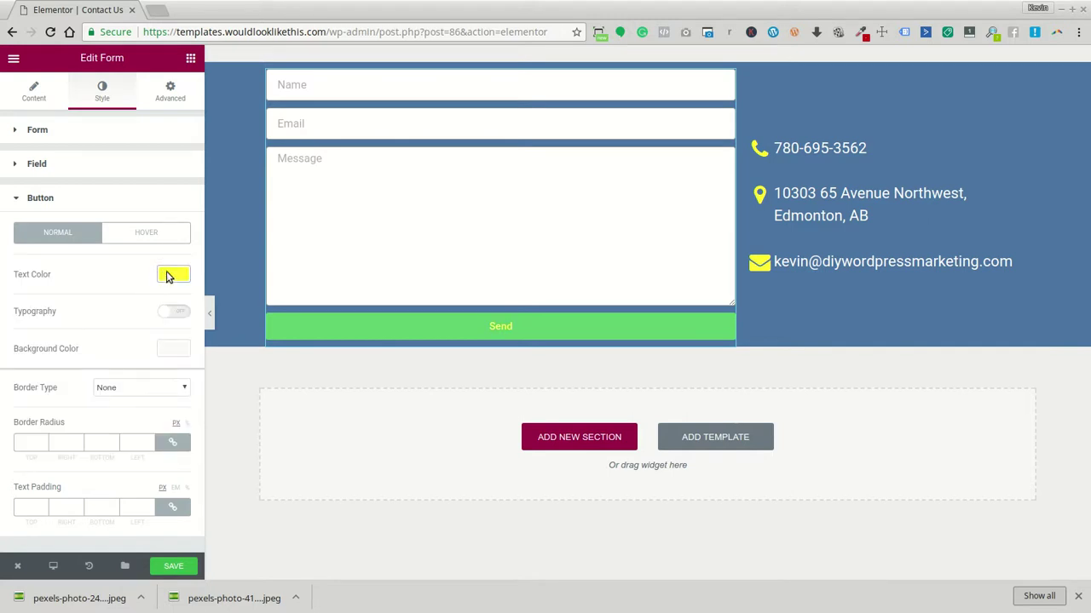
left_click(167, 276)
left_click(124, 435)
left_click(171, 278)
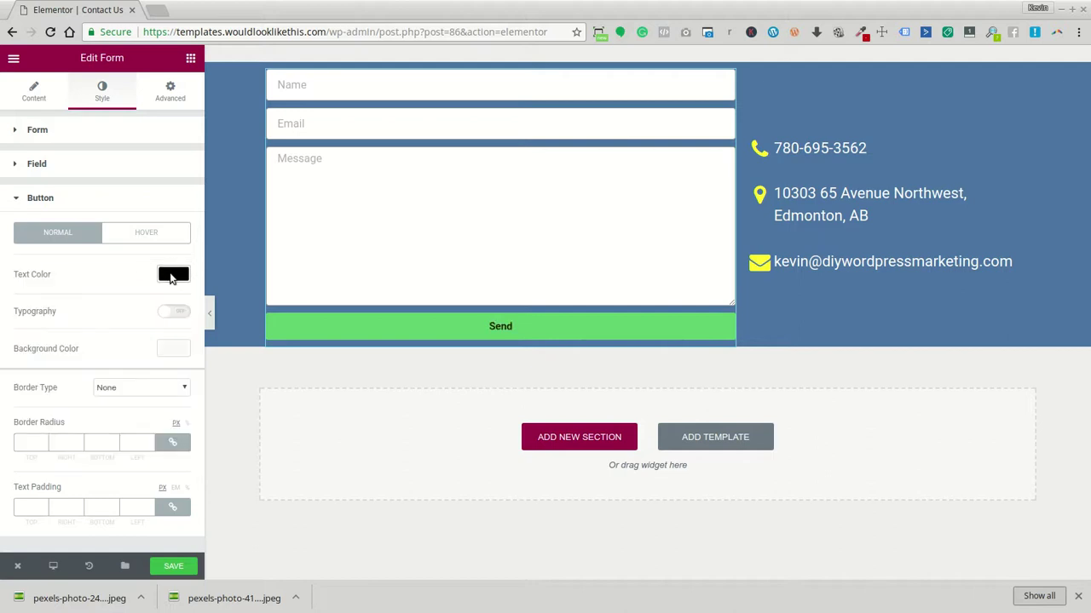
Enable button typography and paste #fffb35 as the Send button's background colour
left_click(174, 312)
scroll(163, 353, "down", 3)
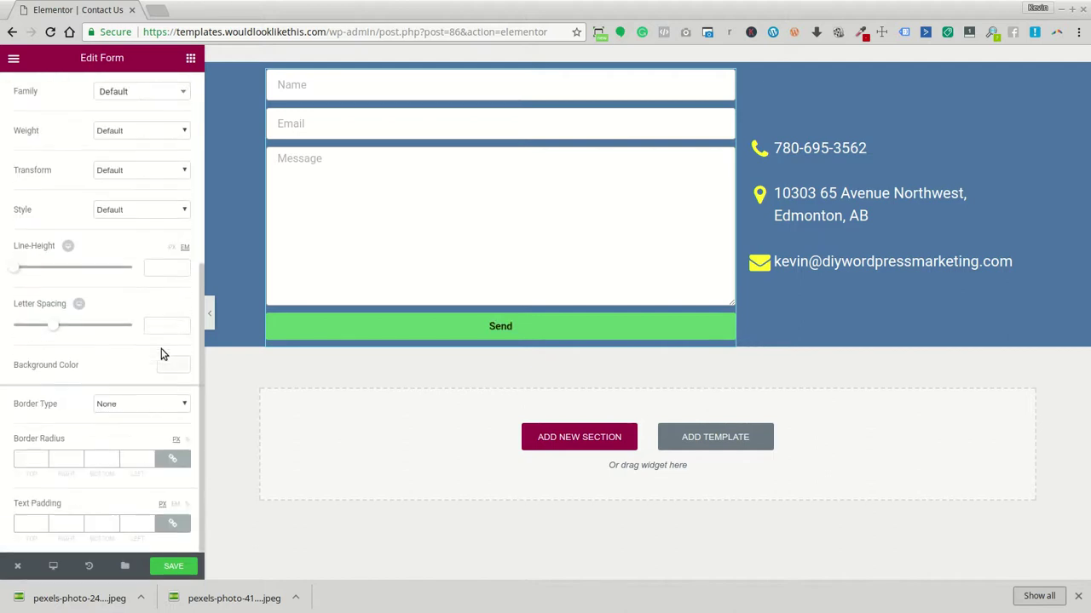
left_click(173, 365)
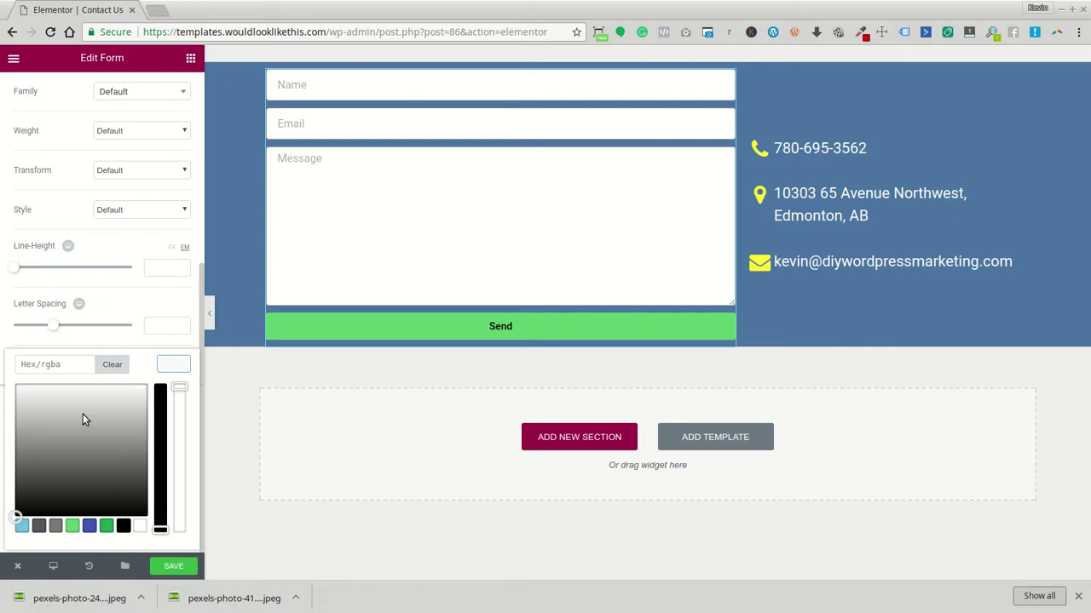
left_click(62, 364)
key("ctrl+v")
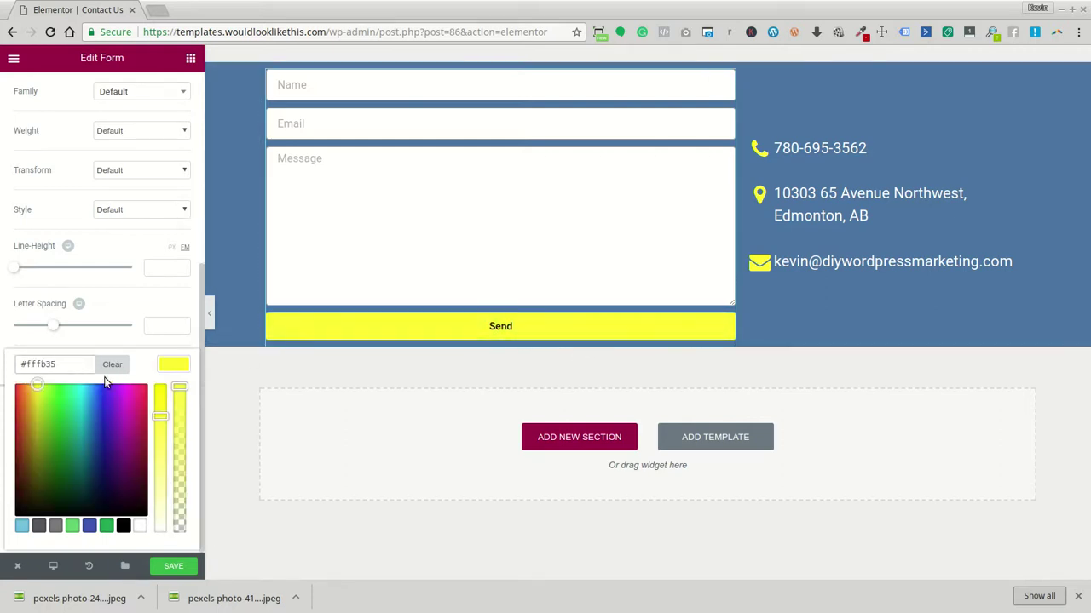
scroll(105, 415, "up", 3)
left_click(104, 160)
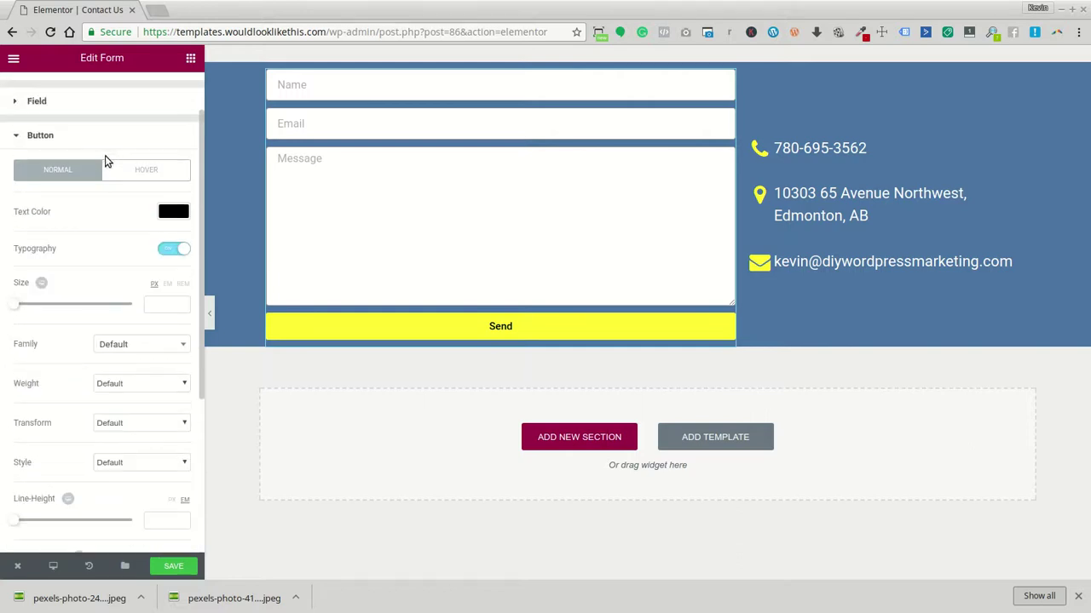
left_click(132, 174)
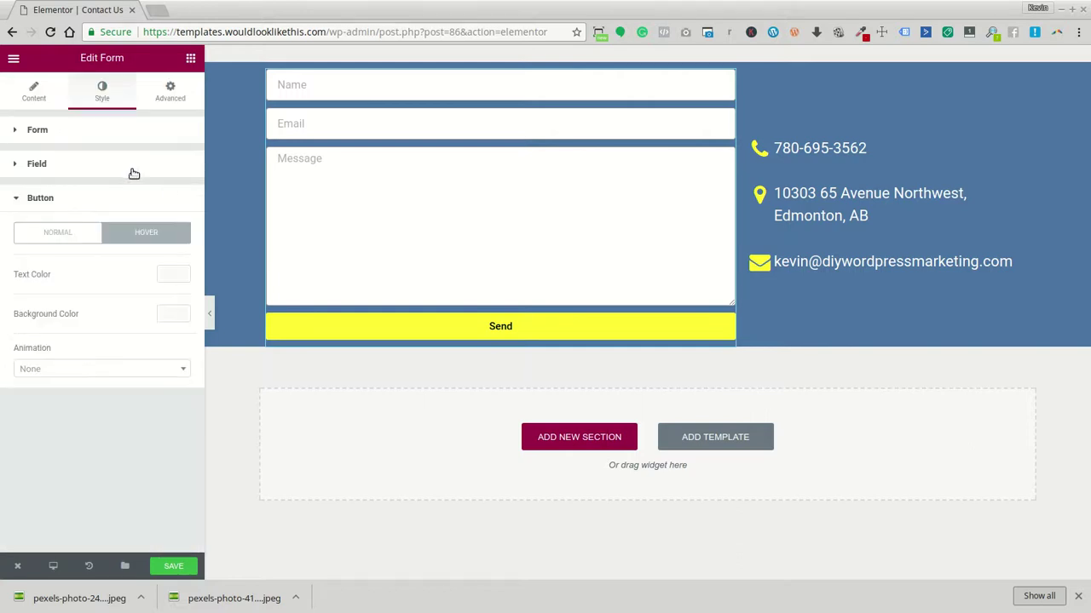
Give the Send button hover state yellow #fffb35 text on a black background
left_click(175, 275)
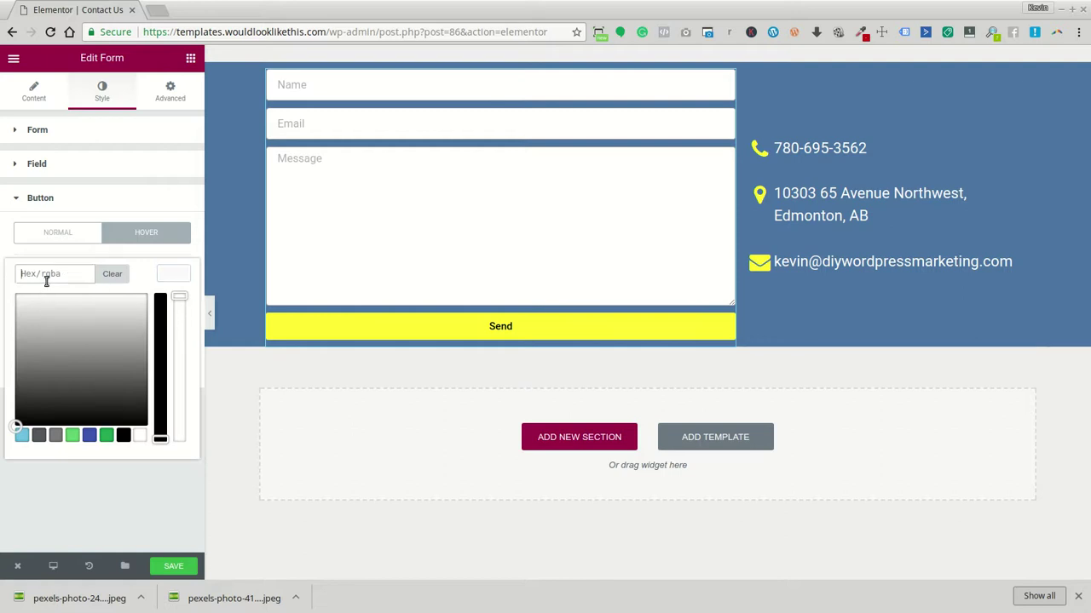
type("#fffb35")
left_click(164, 278)
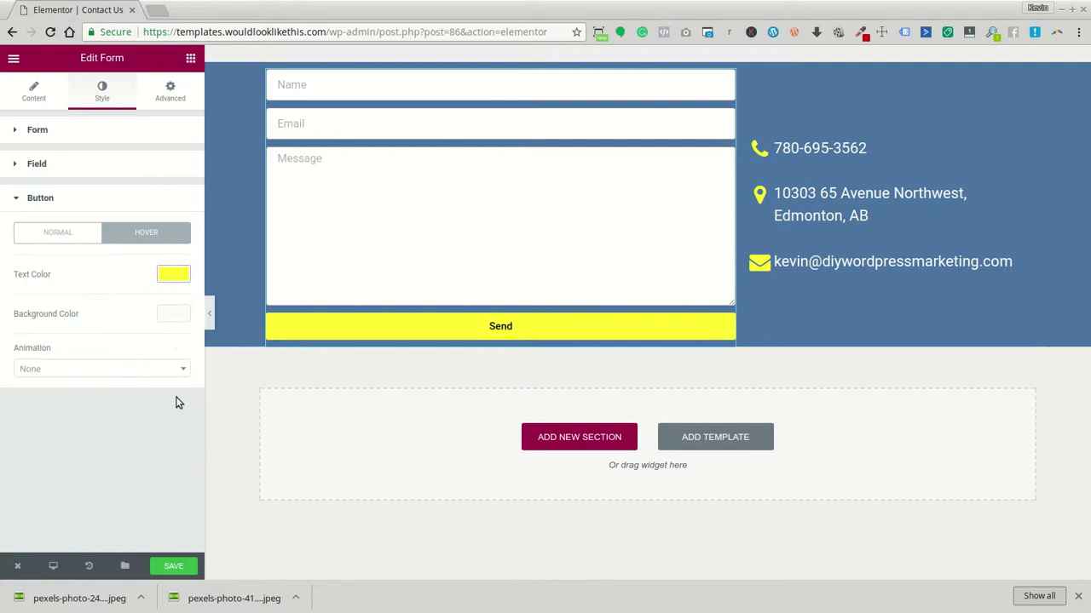
left_click(174, 315)
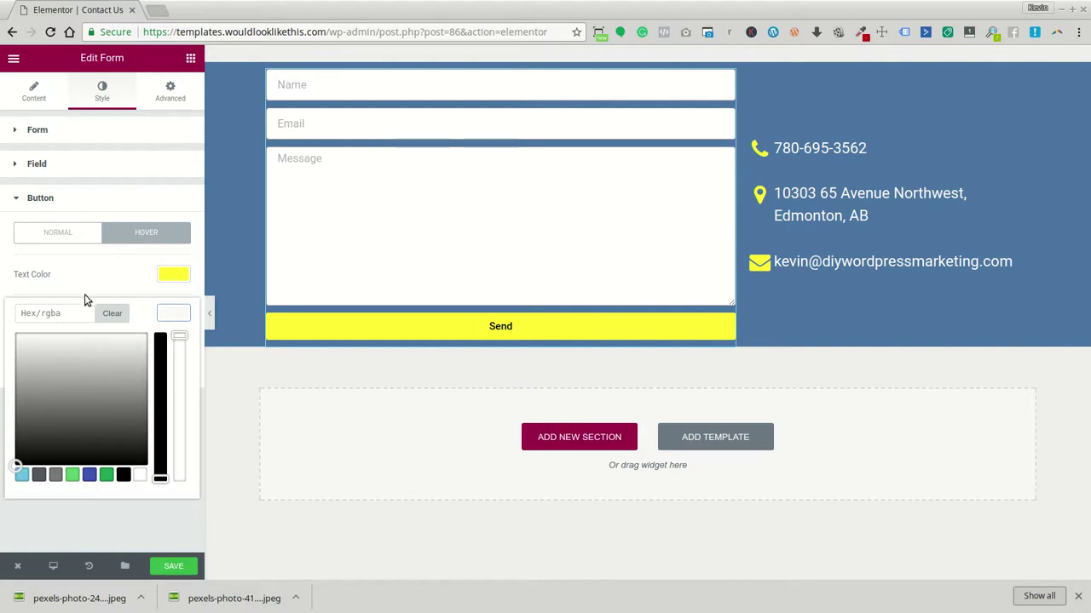
left_click(74, 315)
left_click(123, 476)
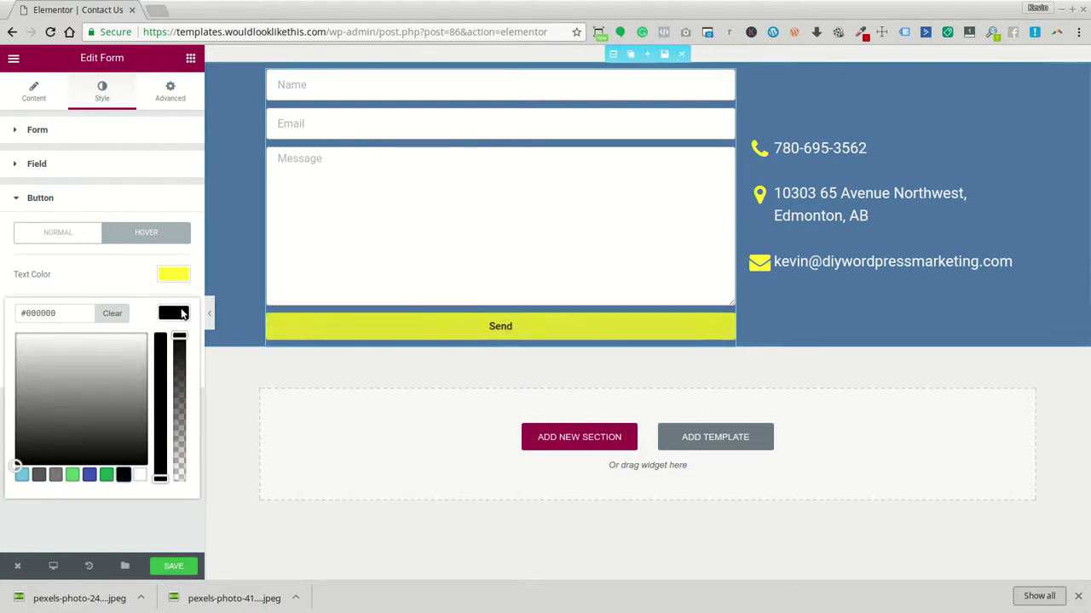
left_click(183, 318)
Set the button's hover animation to Push after trying Grow, Shrink and Pop
left_click(35, 372)
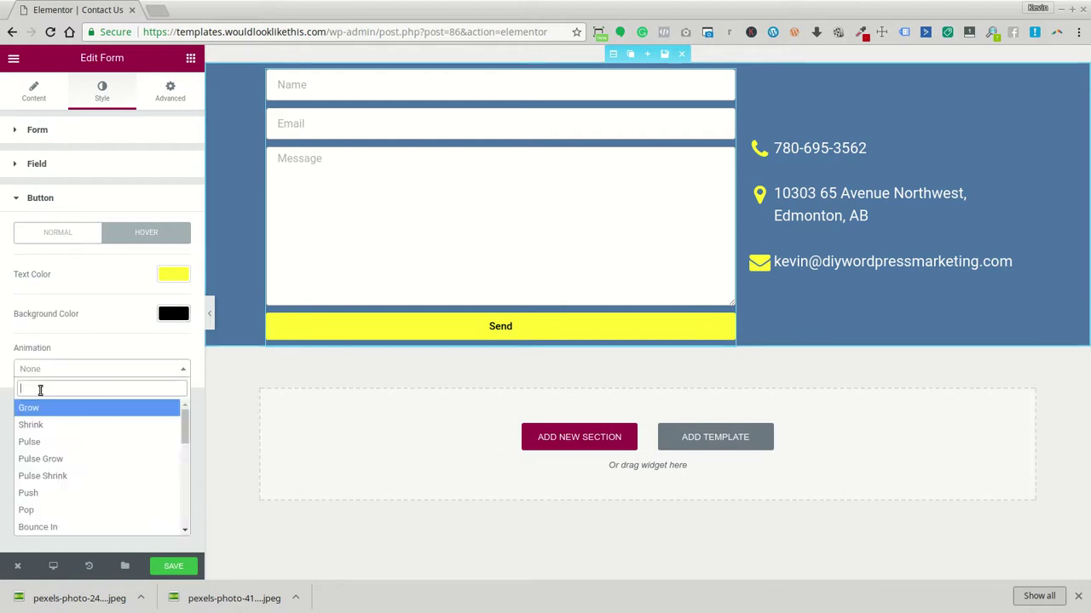
left_click(37, 409)
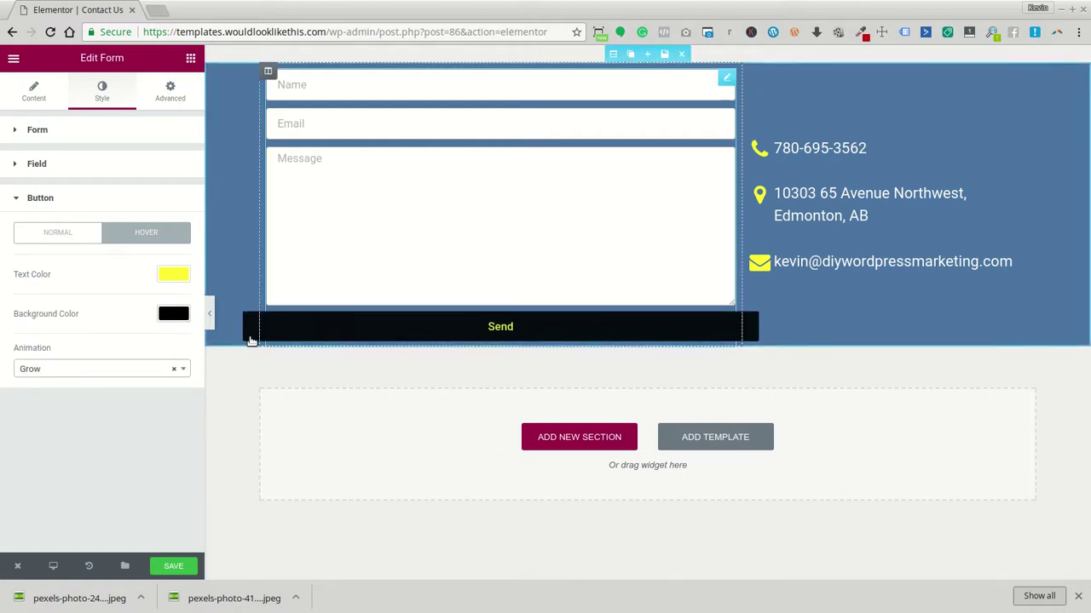
left_click(95, 369)
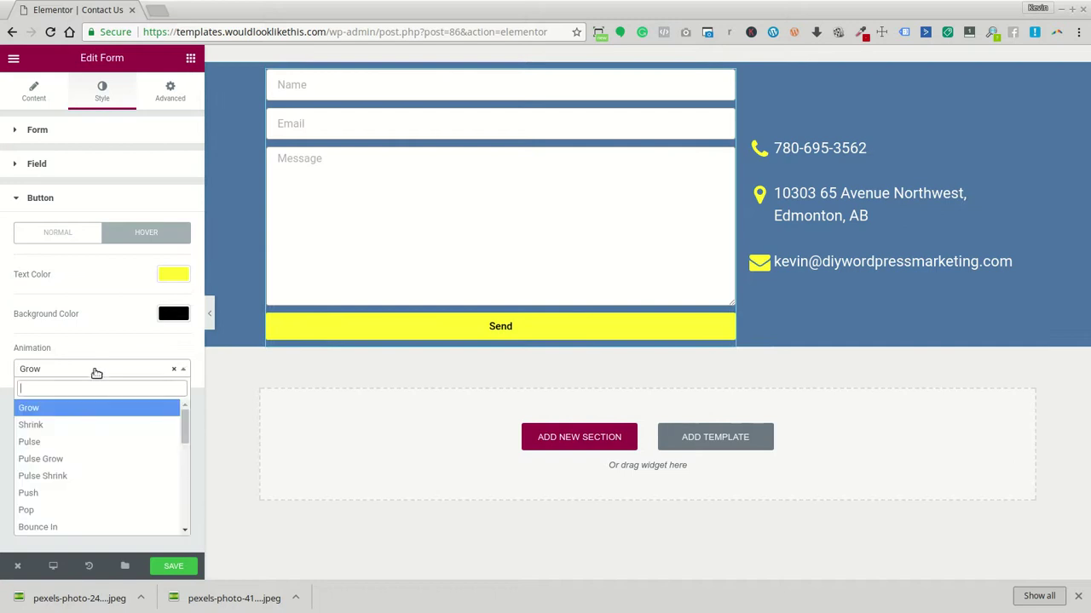
left_click(67, 424)
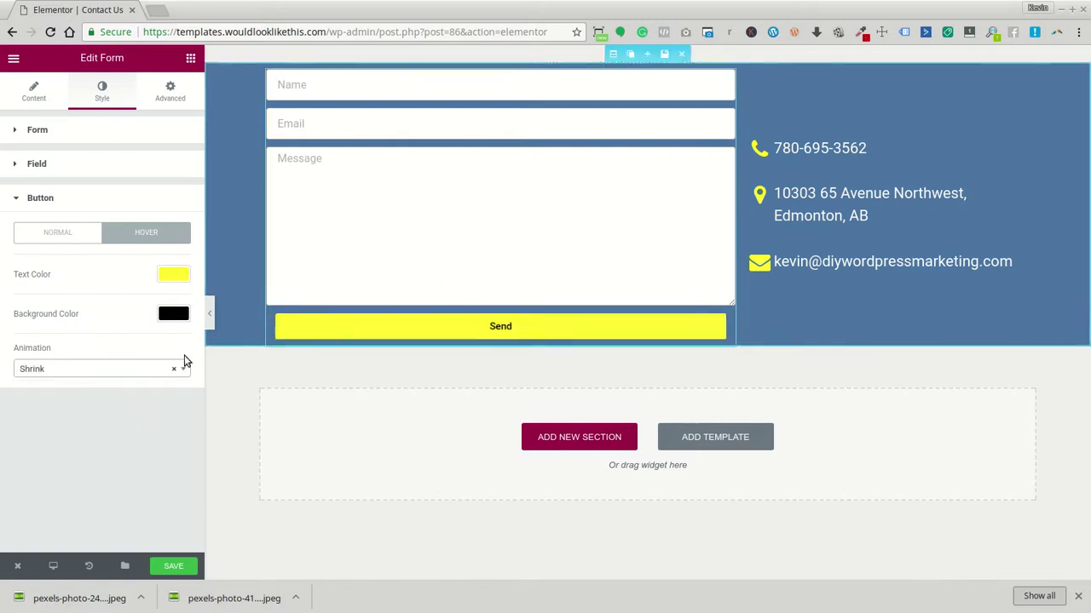
left_click(56, 372)
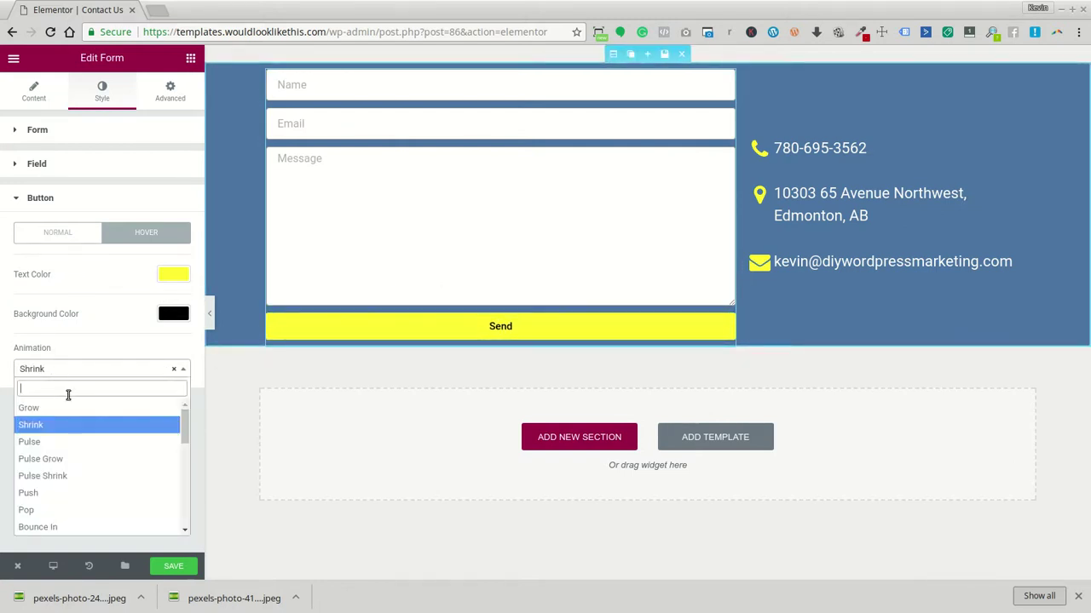
left_click(60, 510)
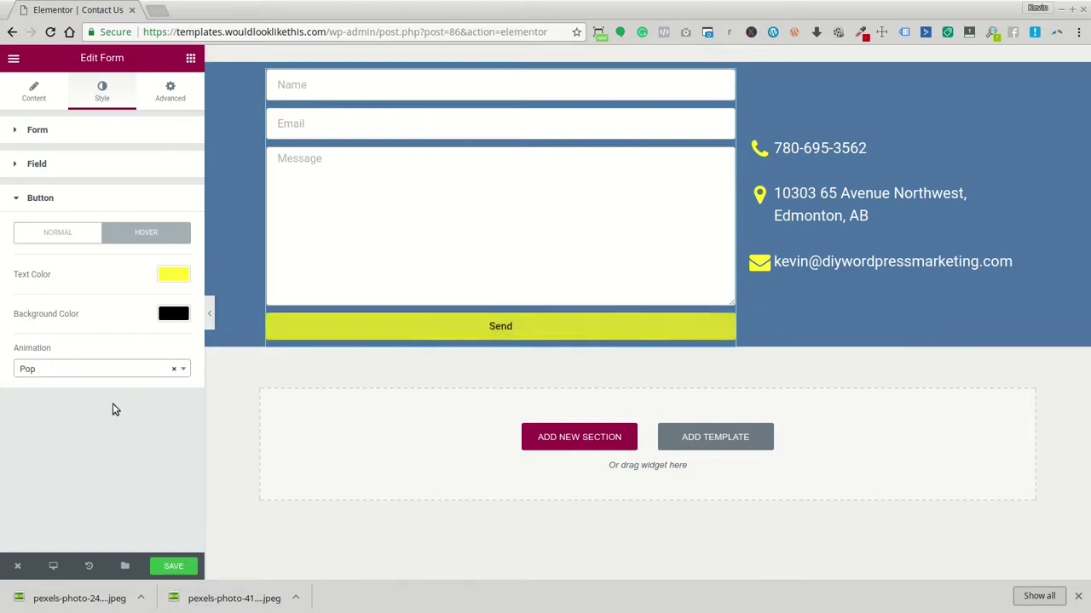
left_click(123, 372)
left_click(85, 492)
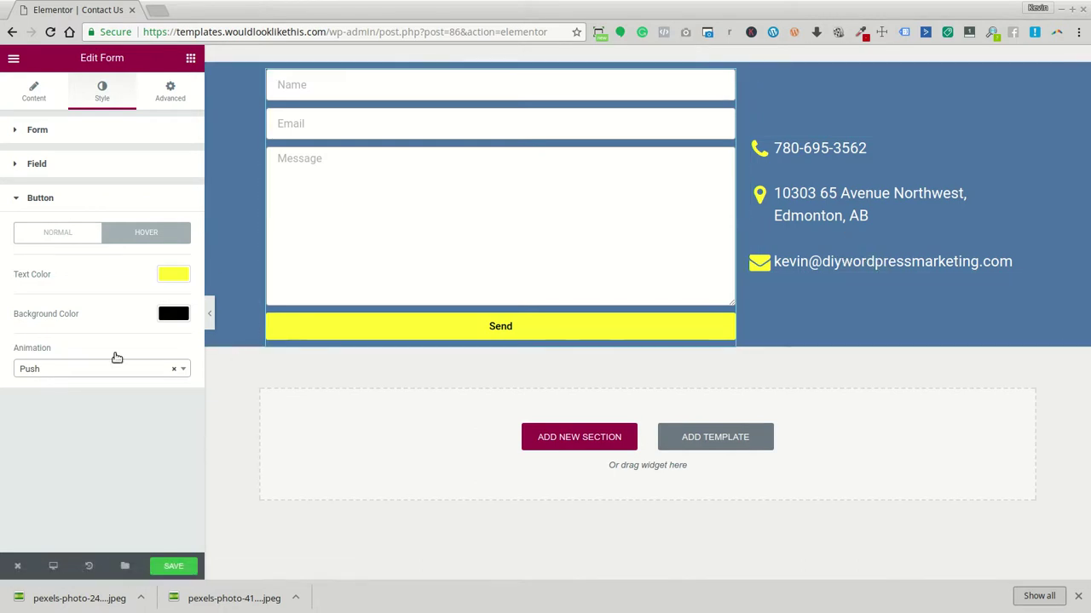
Add Heading widgets above the contact details and the form, left-aligning the form heading
left_click(190, 58)
left_click_drag(152, 158, 901, 162)
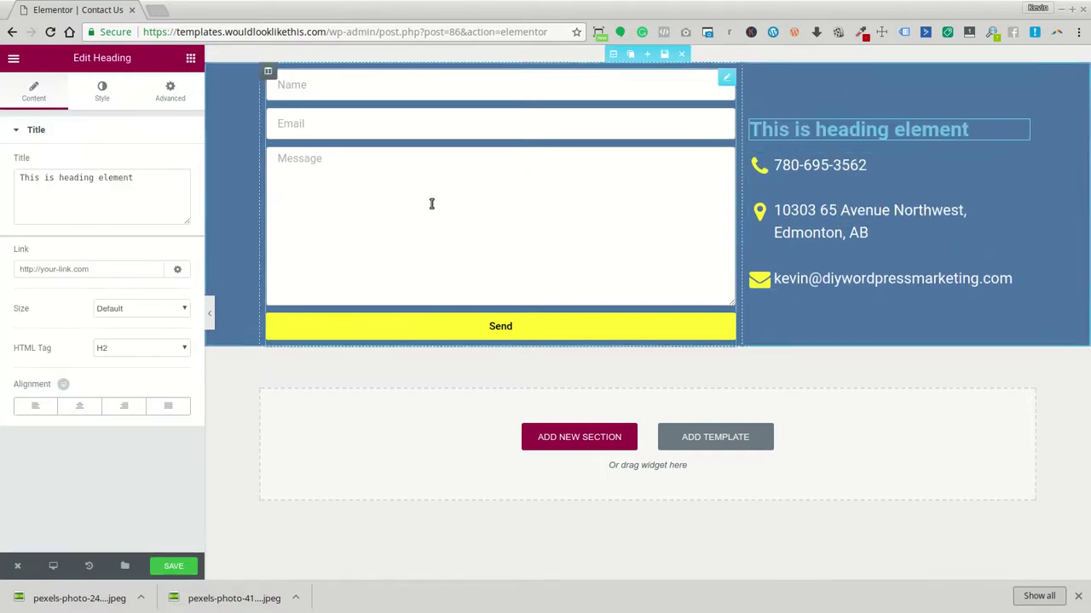
left_click(190, 58)
left_click_drag(150, 158, 405, 85)
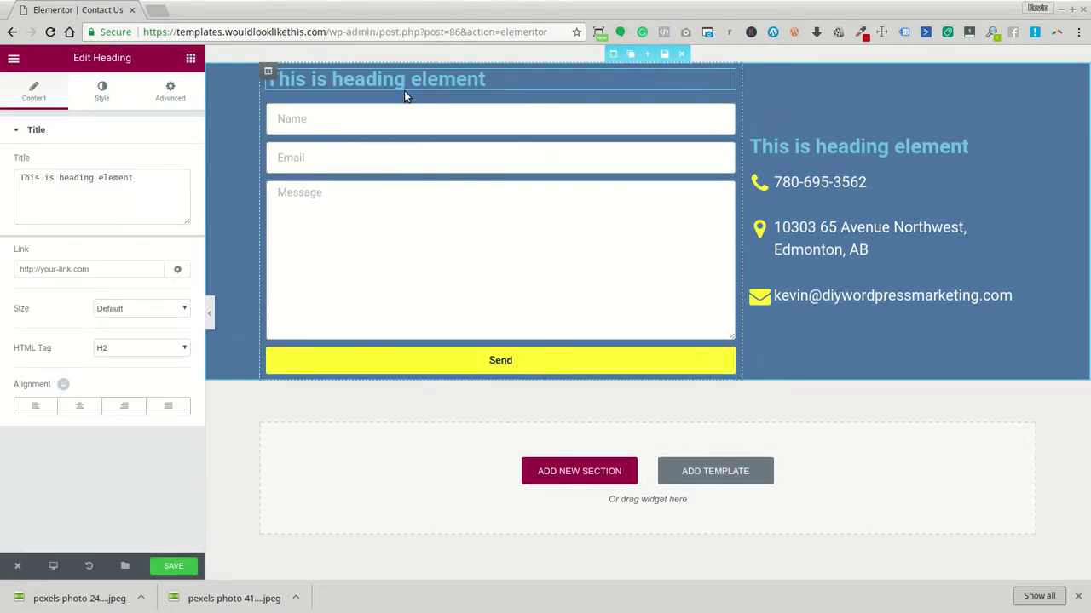
left_click(85, 402)
left_click(842, 155)
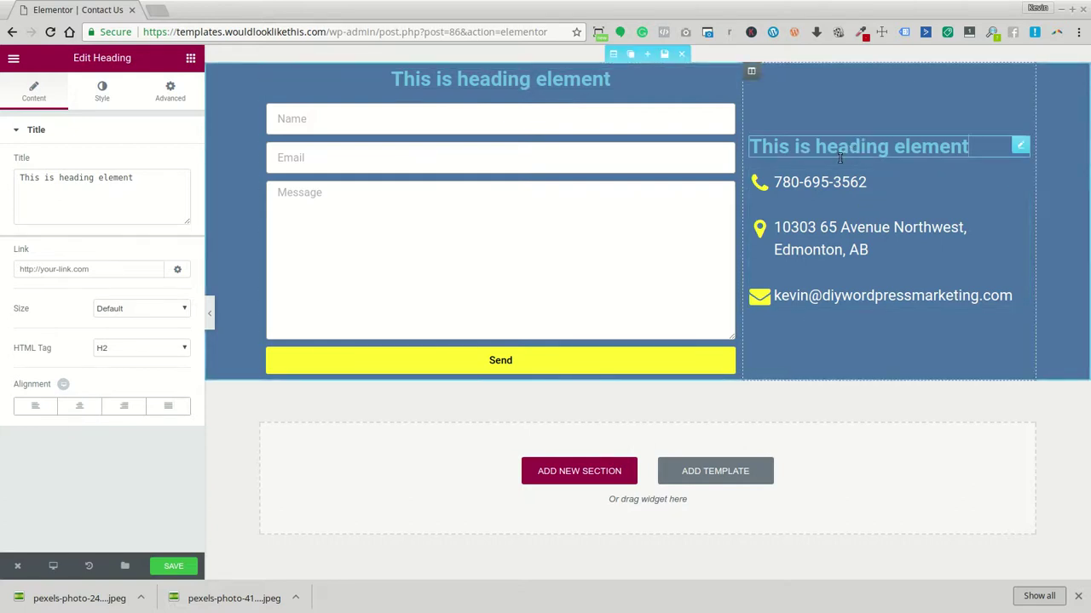
left_click(555, 76)
left_click(53, 404)
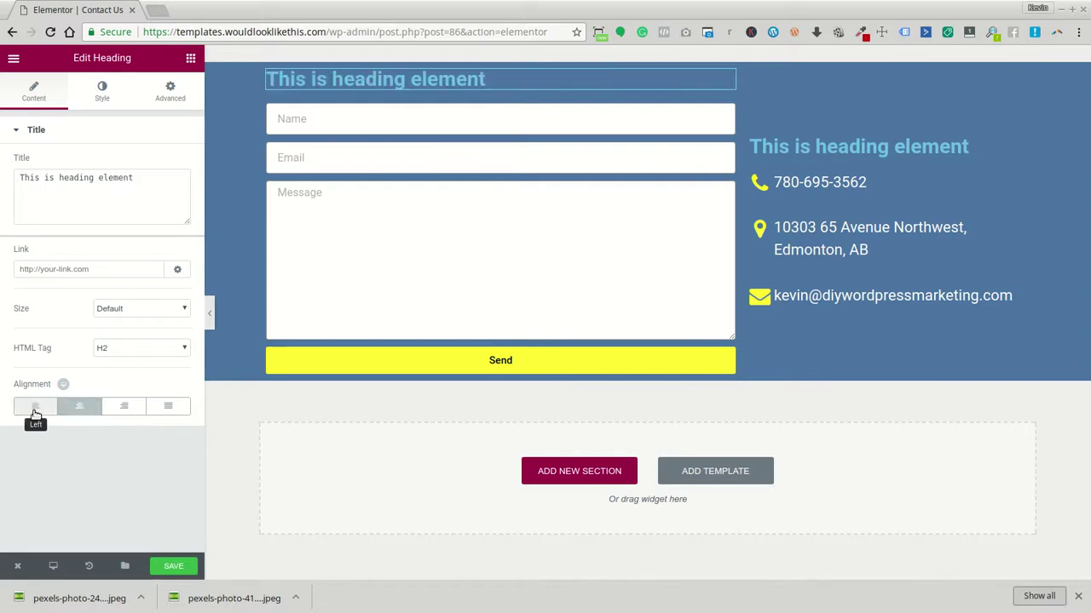
Drop a Text Editor widget above the form's Name field
left_click(190, 57)
left_click_drag(150, 227, 423, 90)
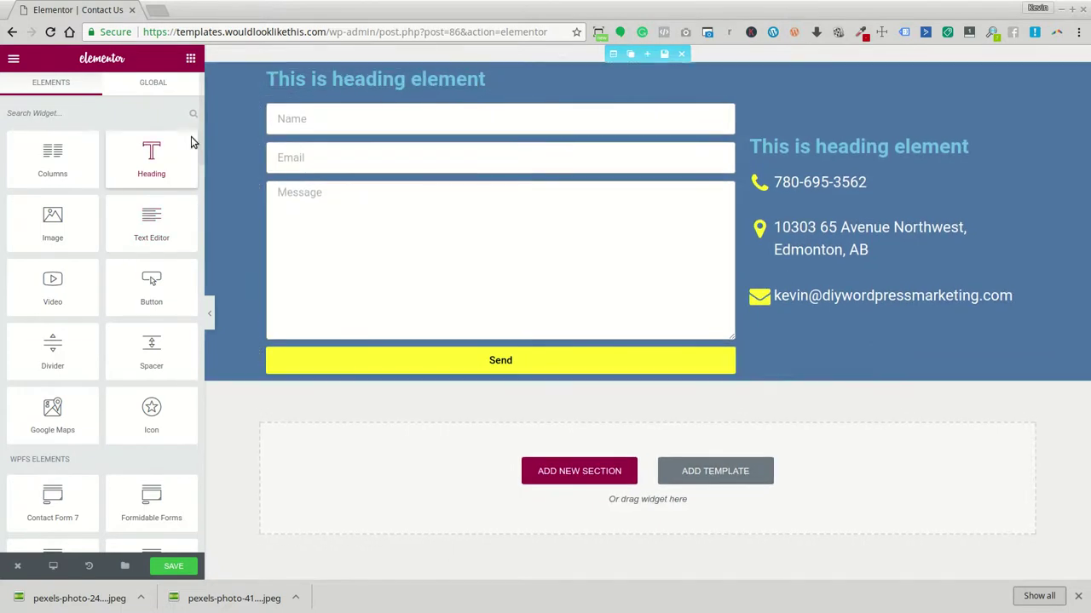
left_click_drag(128, 220, 312, 112)
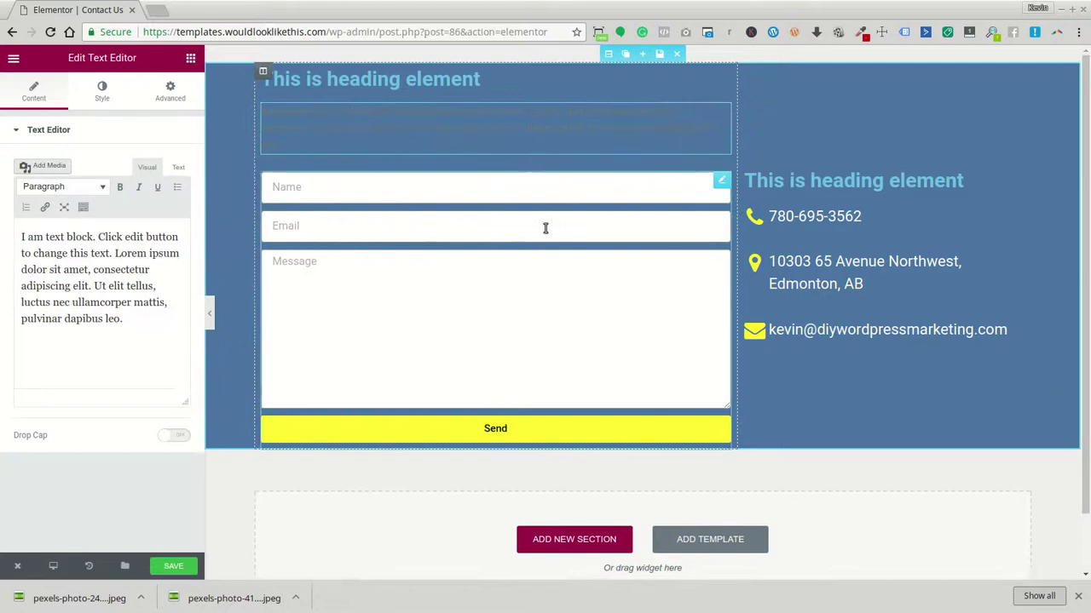
scroll(585, 385, "down", 1)
Add a two-column section below the blue section with an Image widget in the right column
left_click(612, 474)
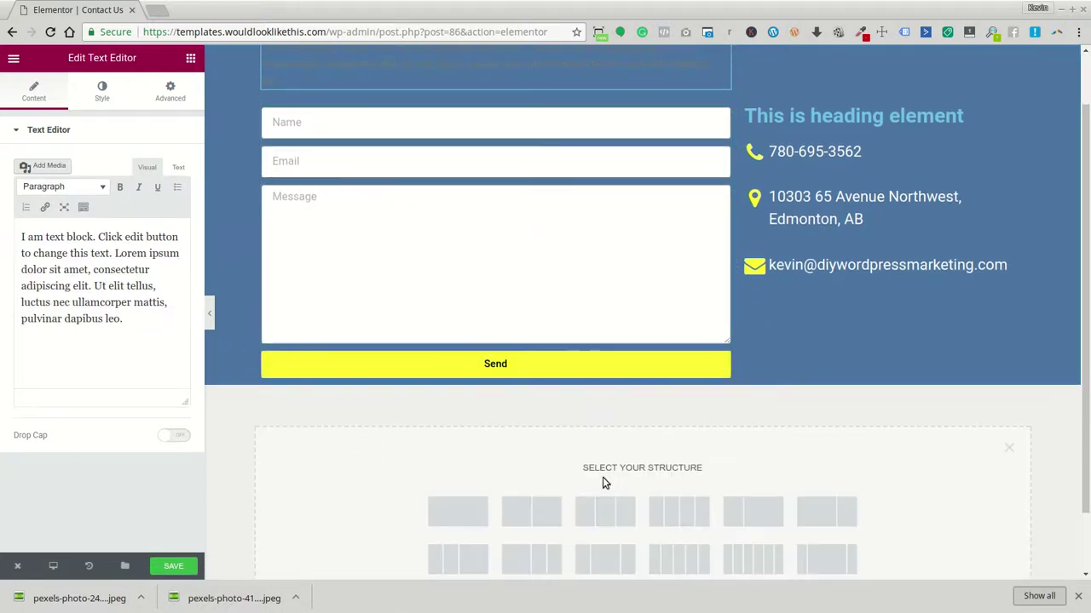
scroll(602, 478, "down", 1)
left_click(463, 439)
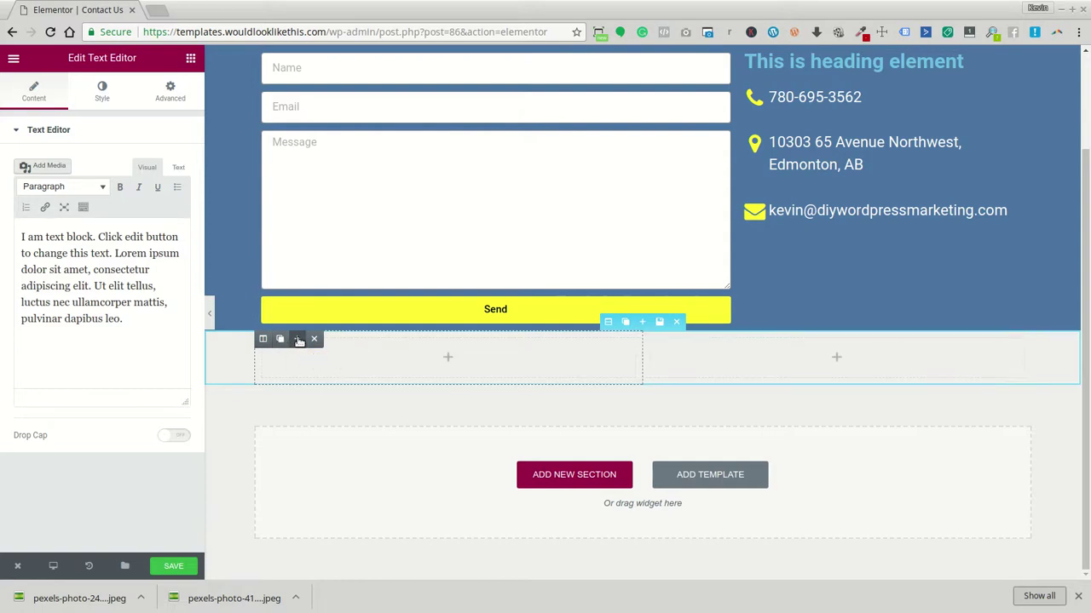
left_click(299, 340)
left_click_drag(53, 223, 828, 360)
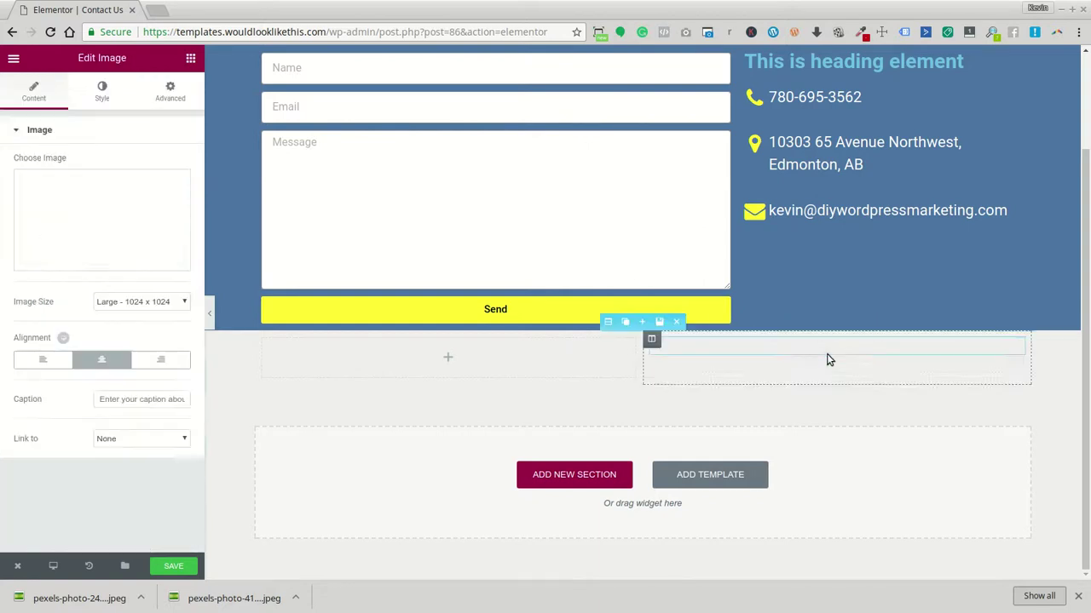
Insert the bearded man's portrait photo from the Media Library into the Image widget
left_click(102, 224)
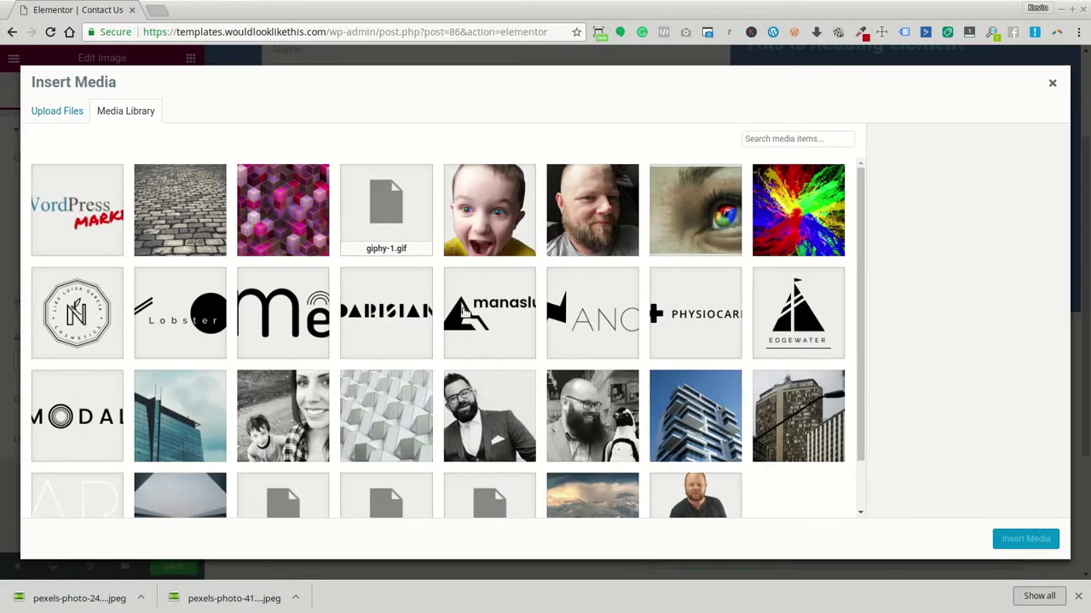
scroll(613, 243, "down", 1)
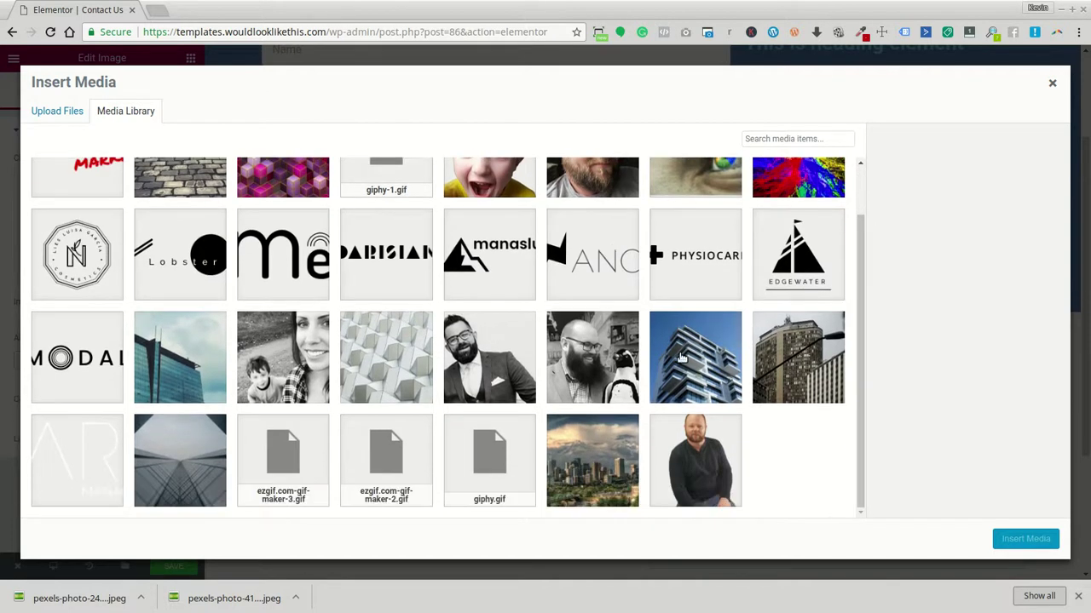
scroll(682, 362, "up", 1)
left_click(602, 216)
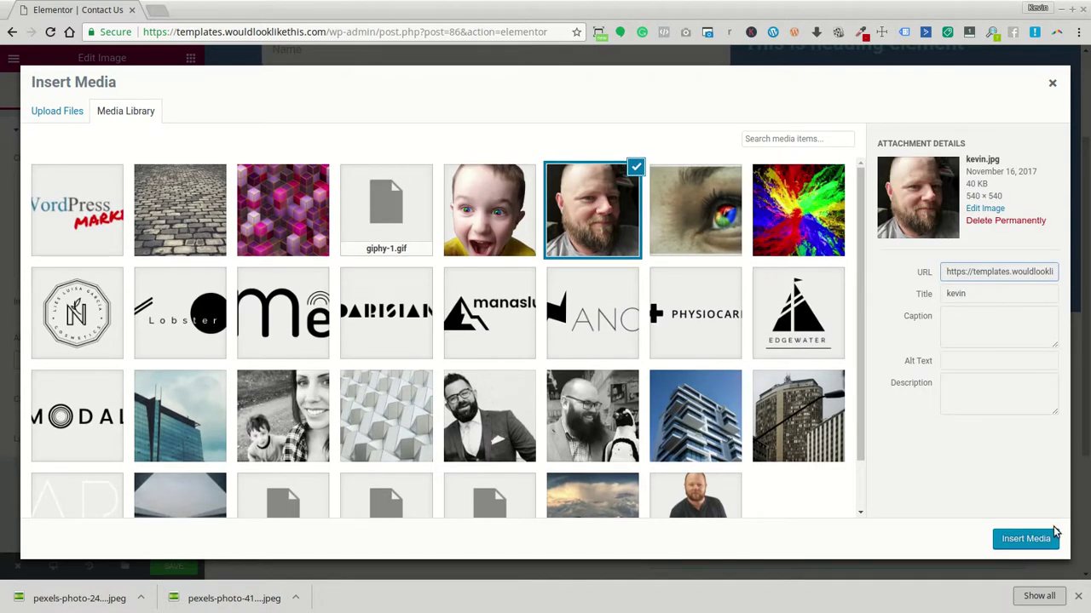
left_click(1026, 538)
scroll(827, 491, "down", 2)
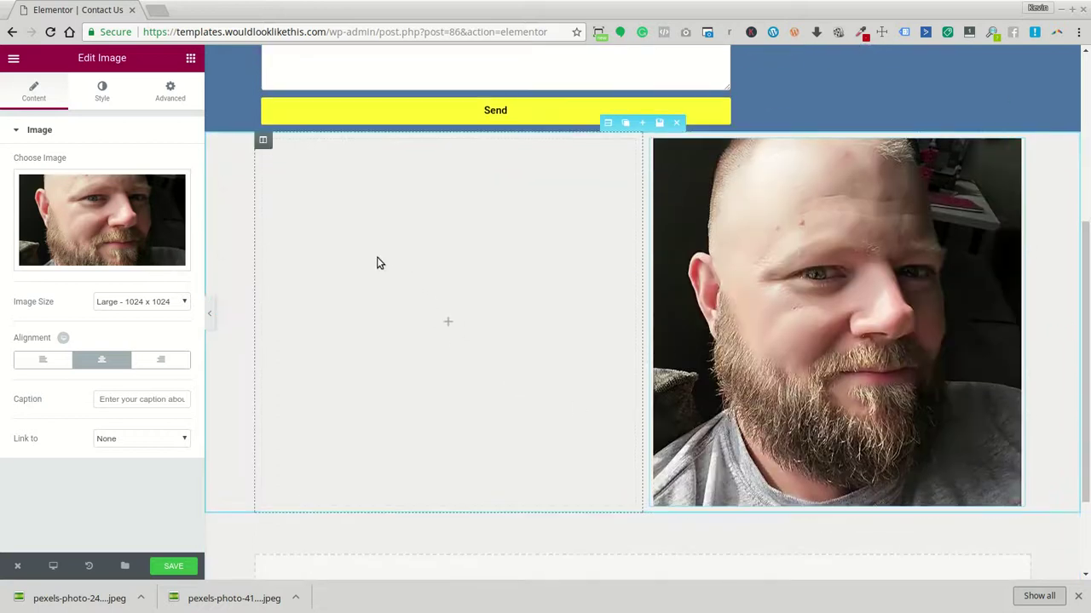
left_click(191, 59)
Drag a Text Editor into the left column and a Heading widget above it
left_click_drag(182, 227, 345, 279)
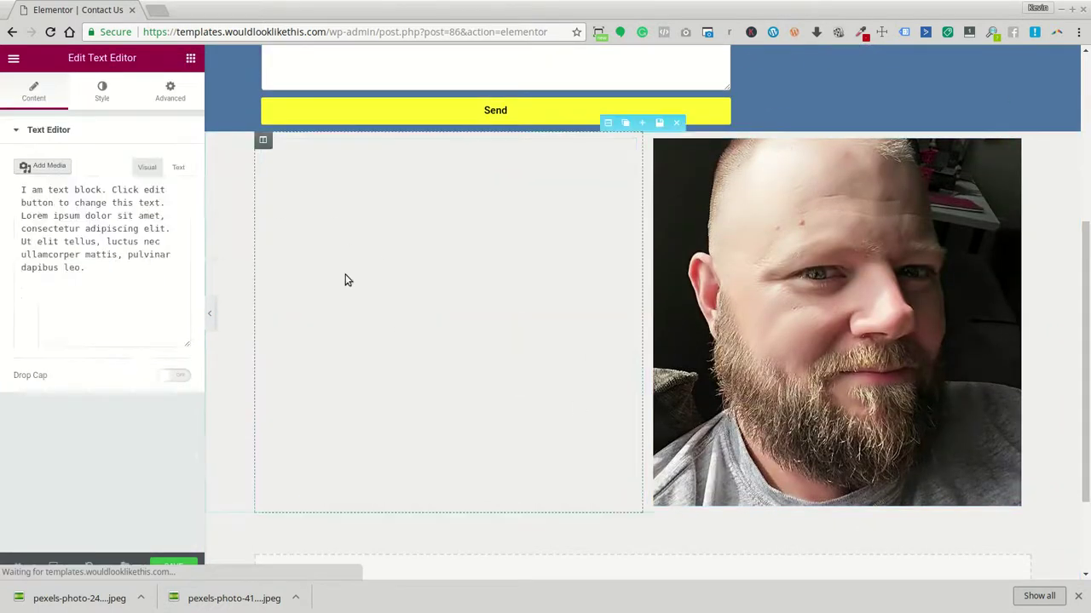
left_click(190, 59)
left_click_drag(167, 151, 375, 147)
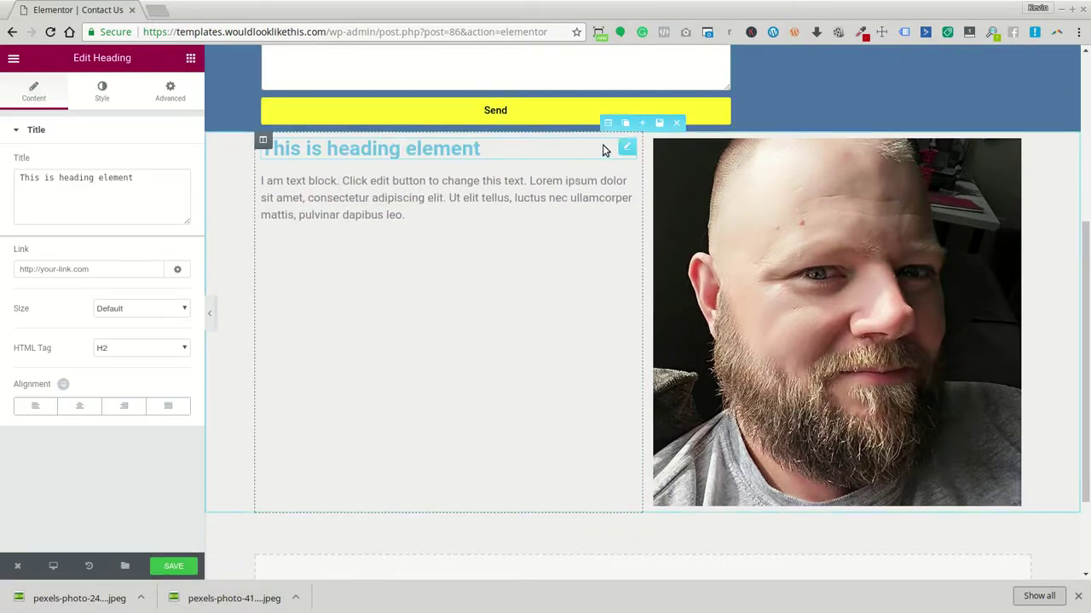
left_click(608, 123)
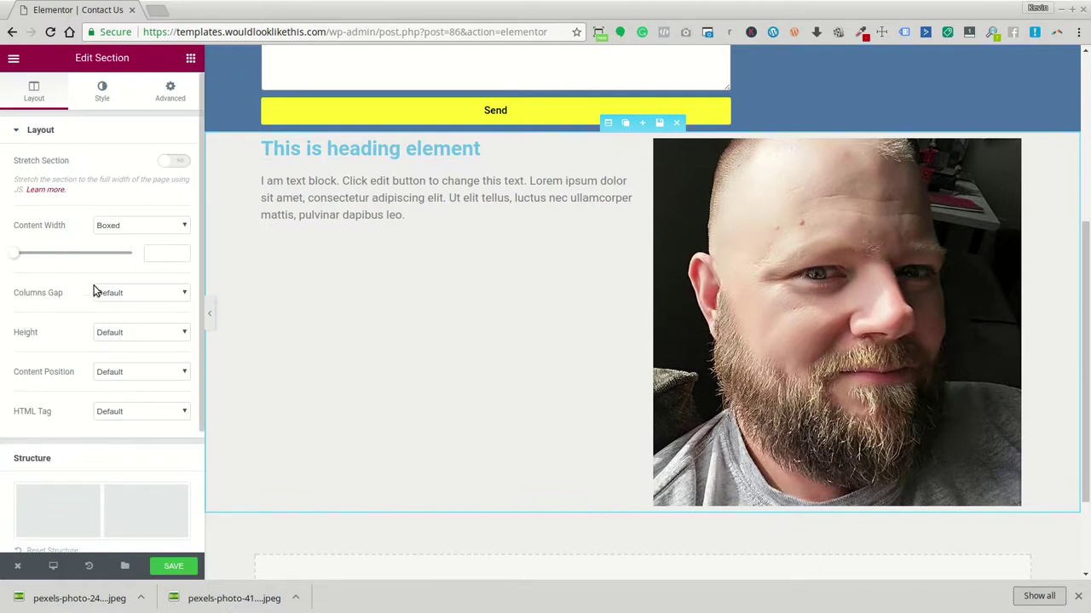
Set the photo section's Content Position to Middle to centre the heading and text
left_click(100, 95)
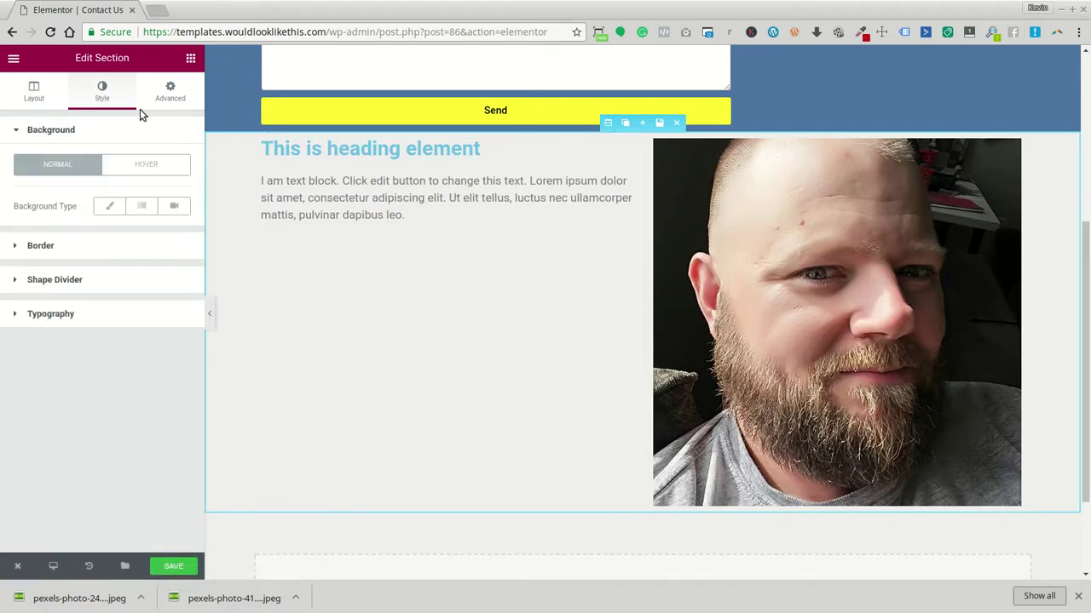
left_click(35, 94)
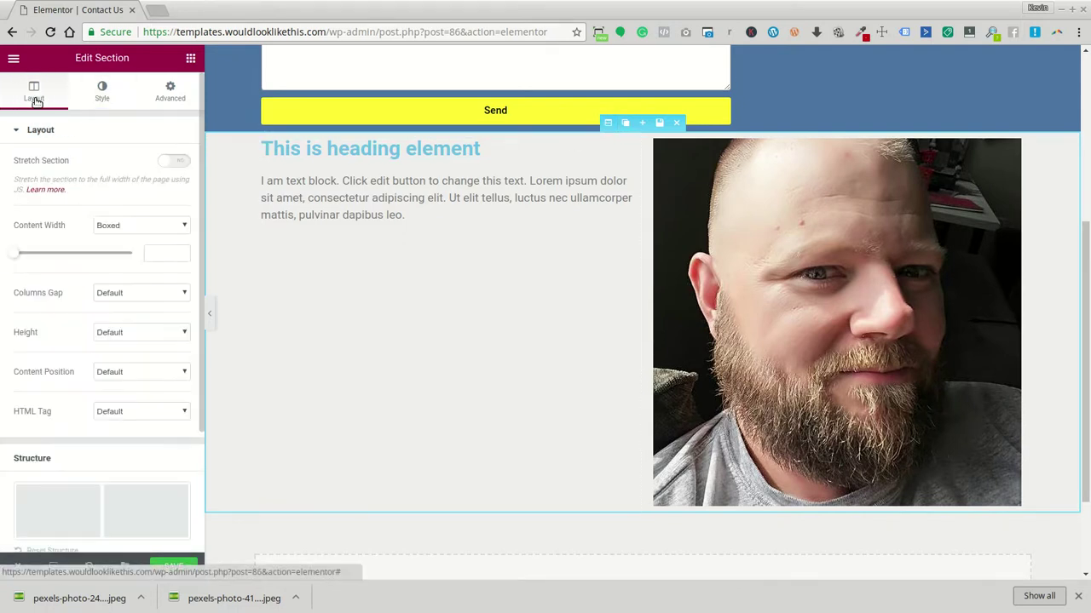
left_click(121, 371)
left_click(125, 406)
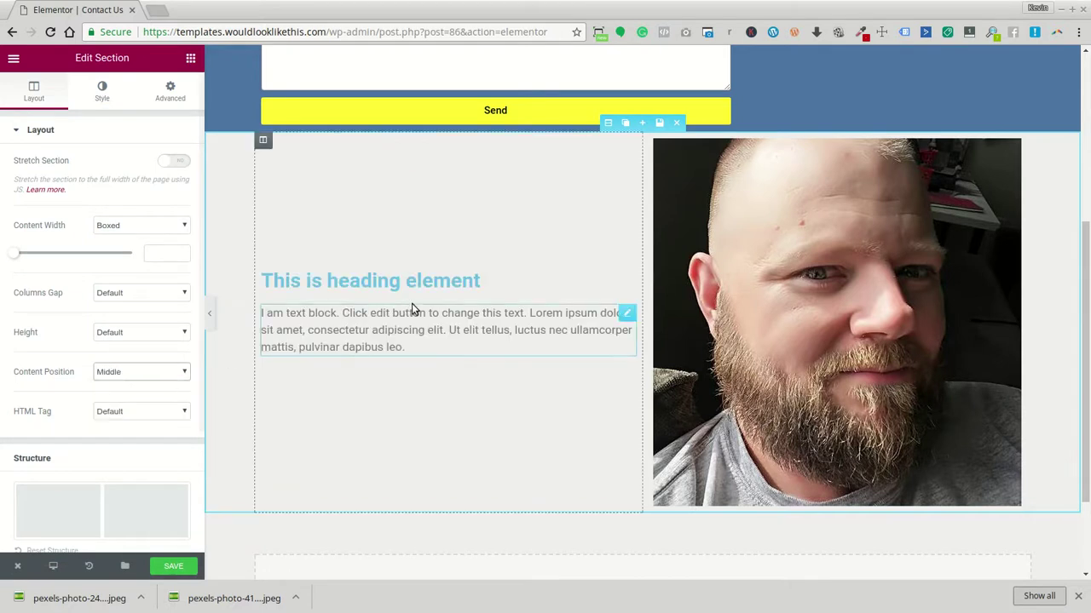
scroll(855, 352, "up", 3)
scroll(853, 328, "down", 3)
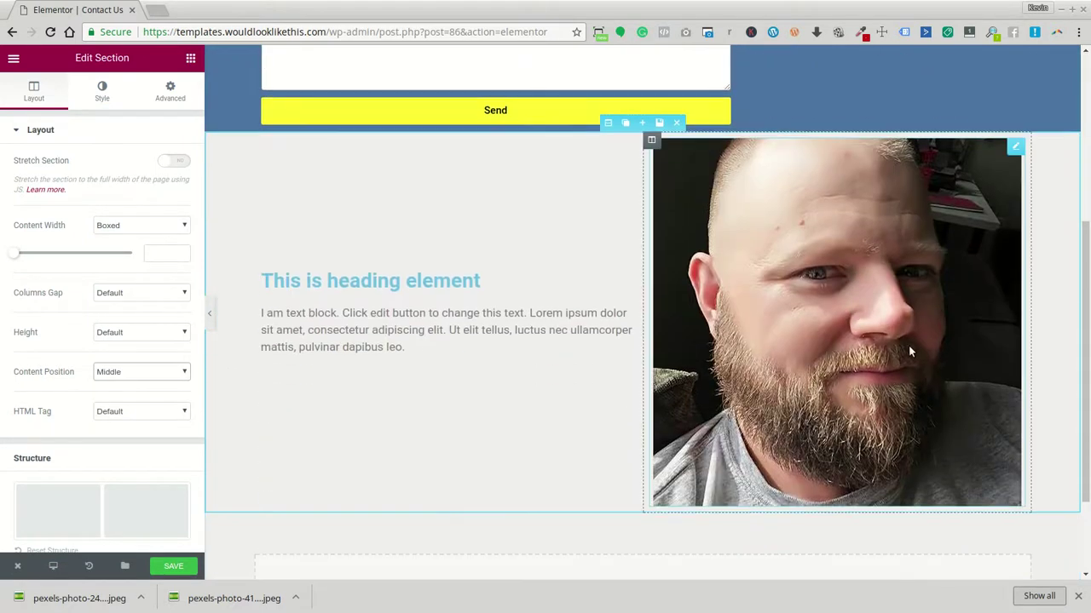
scroll(924, 296, "up", 3)
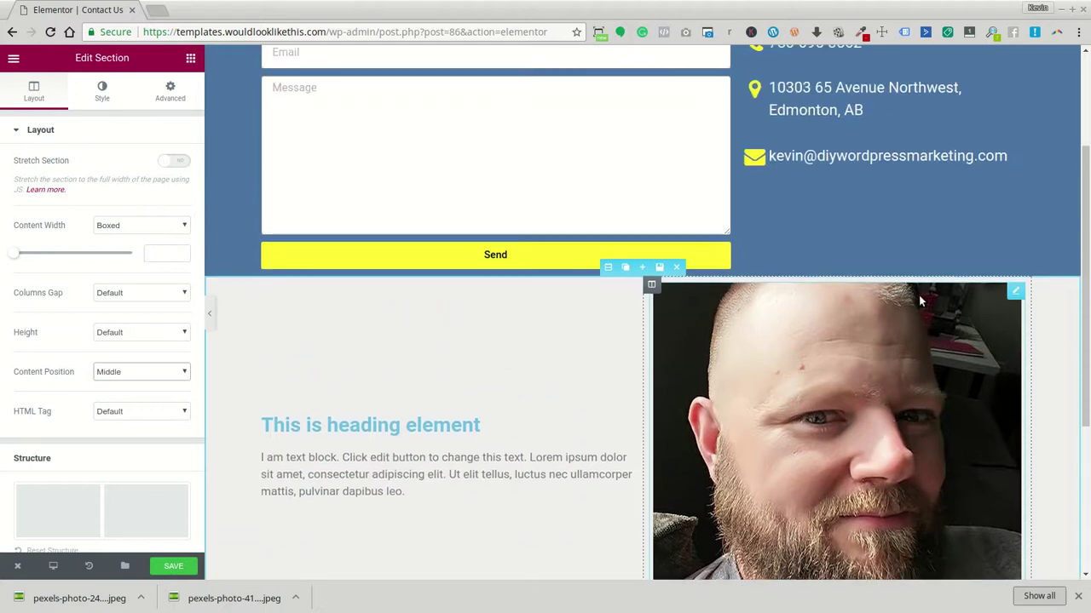
scroll(903, 309, "down", 2)
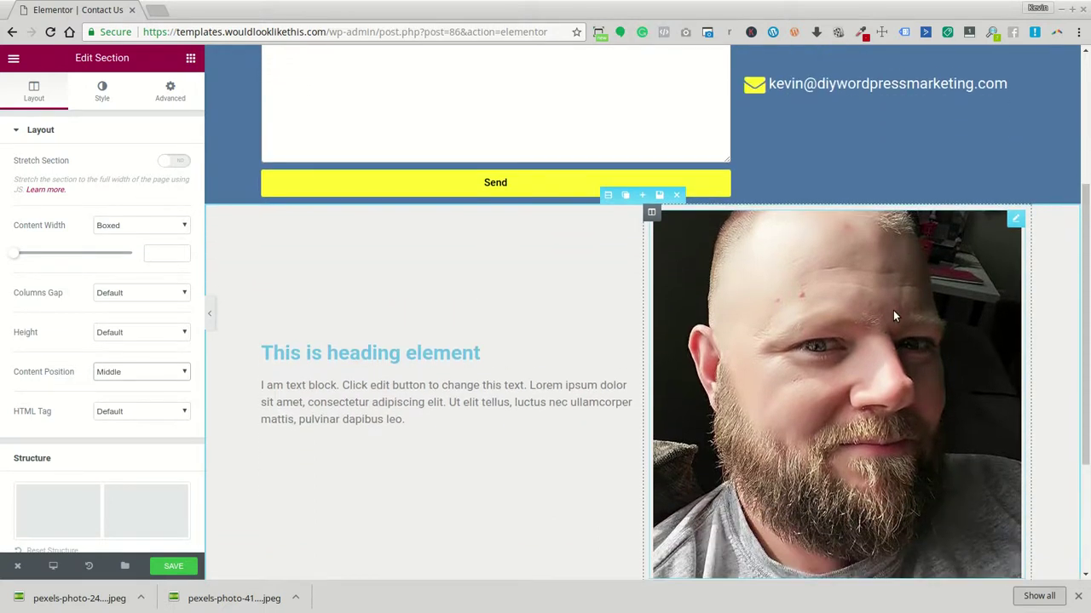
scroll(874, 246, "up", 2)
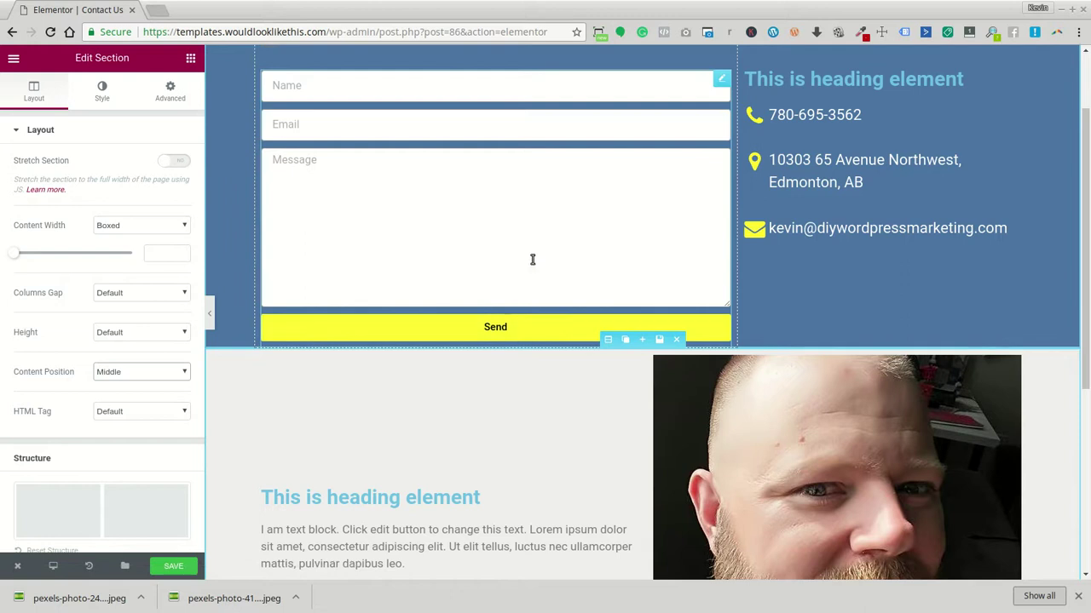
scroll(481, 179, "up", 1)
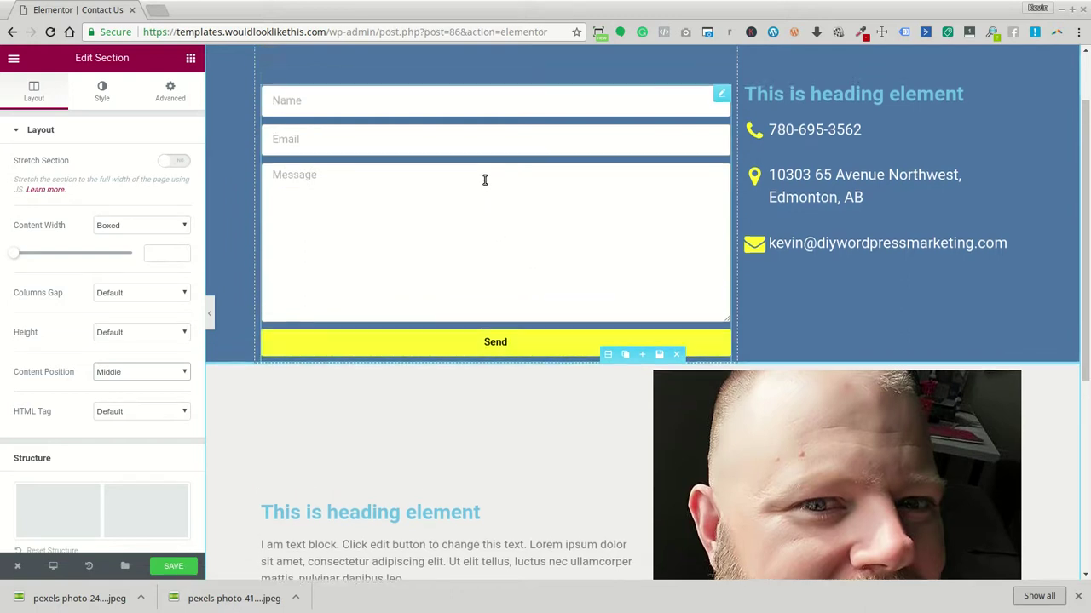
left_click(435, 80)
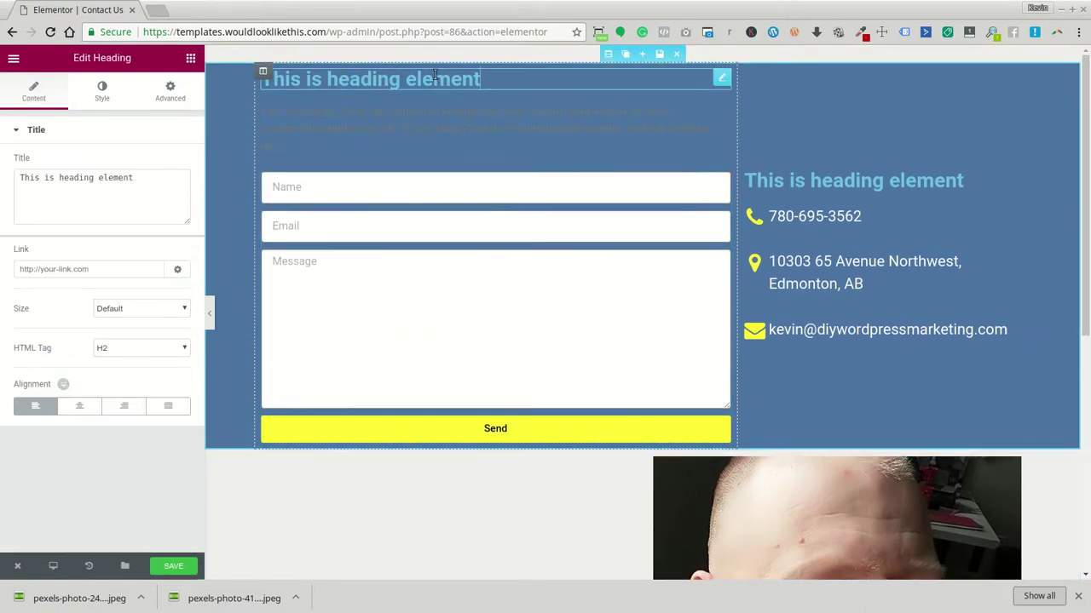
Paste the yellow #fffb35 into the top heading's text colour
left_click(111, 91)
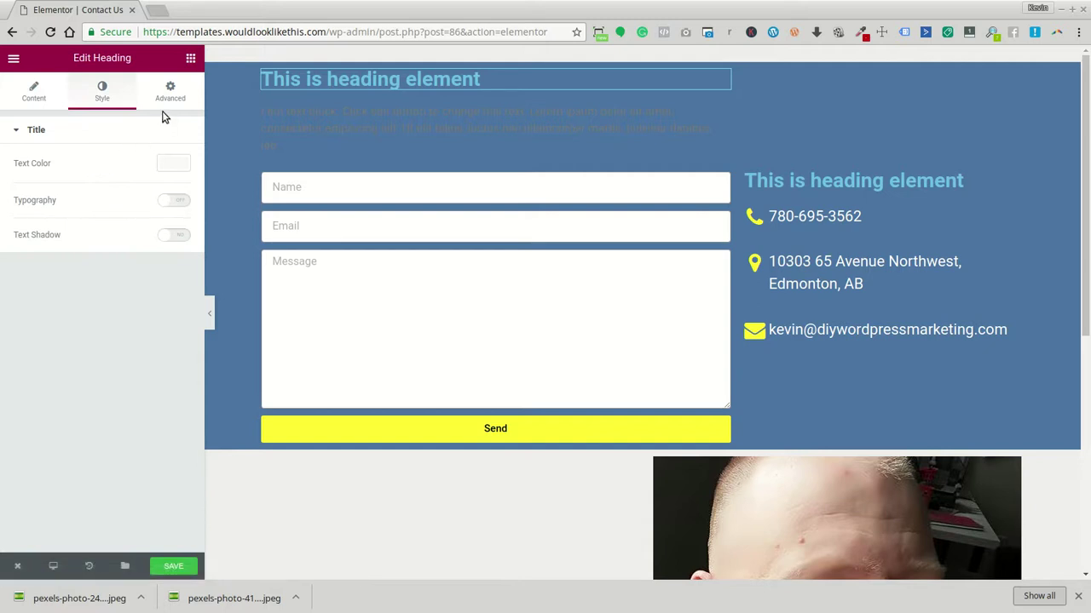
left_click(174, 164)
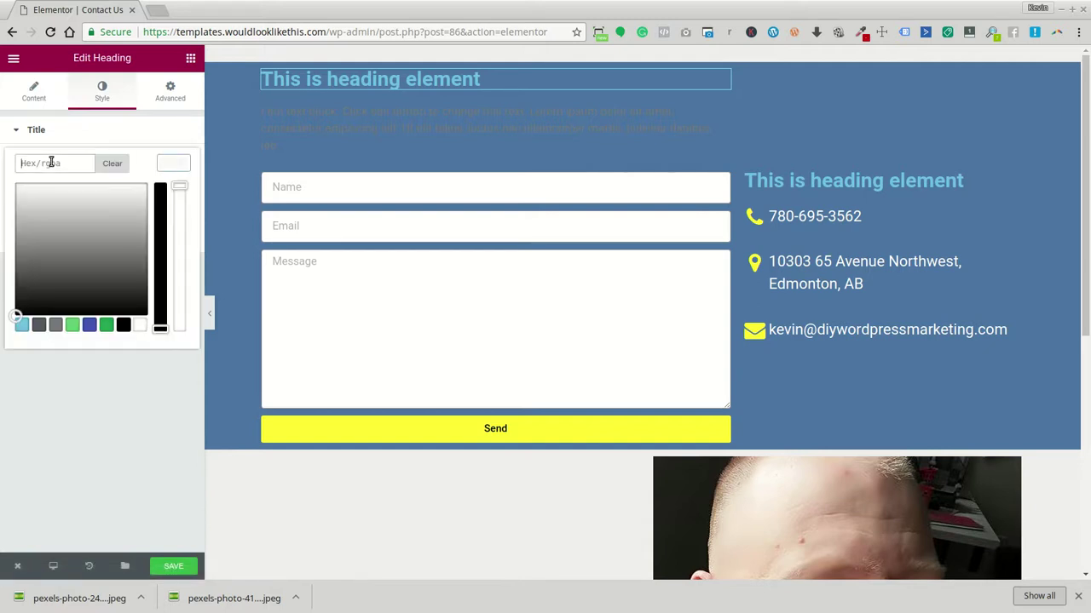
key("ctrl+v")
Give the right-column heading the same yellow #fffb35 text colour
left_click(796, 186)
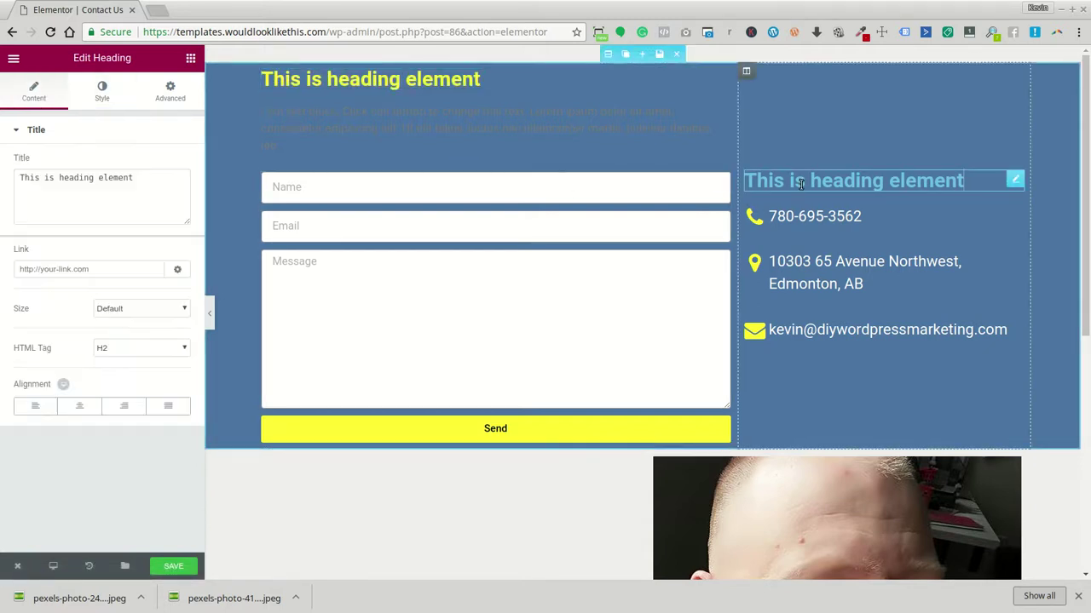
left_click(102, 91)
left_click(175, 163)
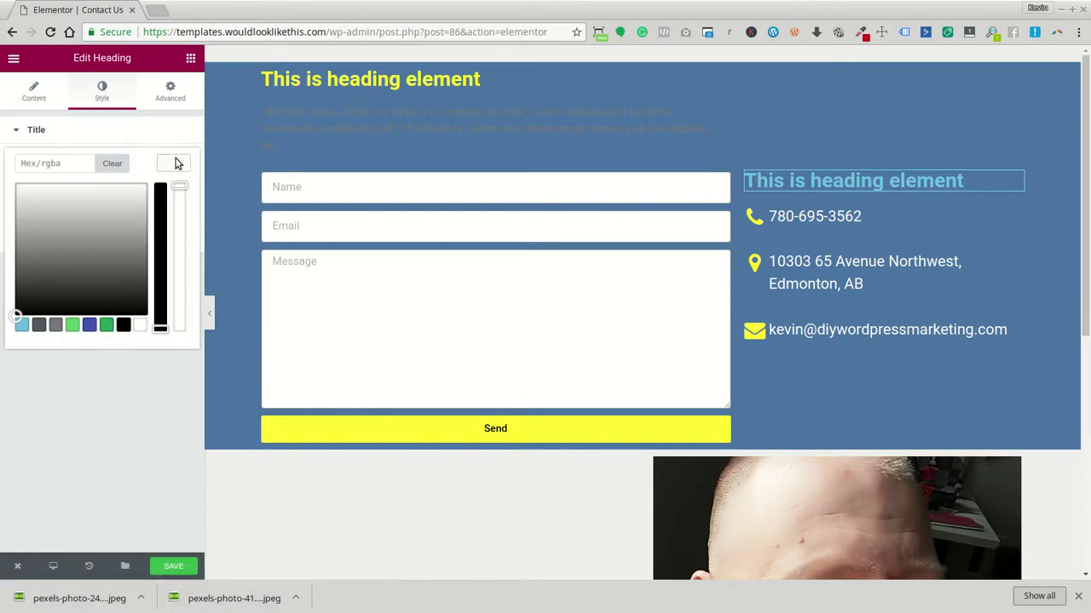
left_click(78, 163)
type("#fffb35")
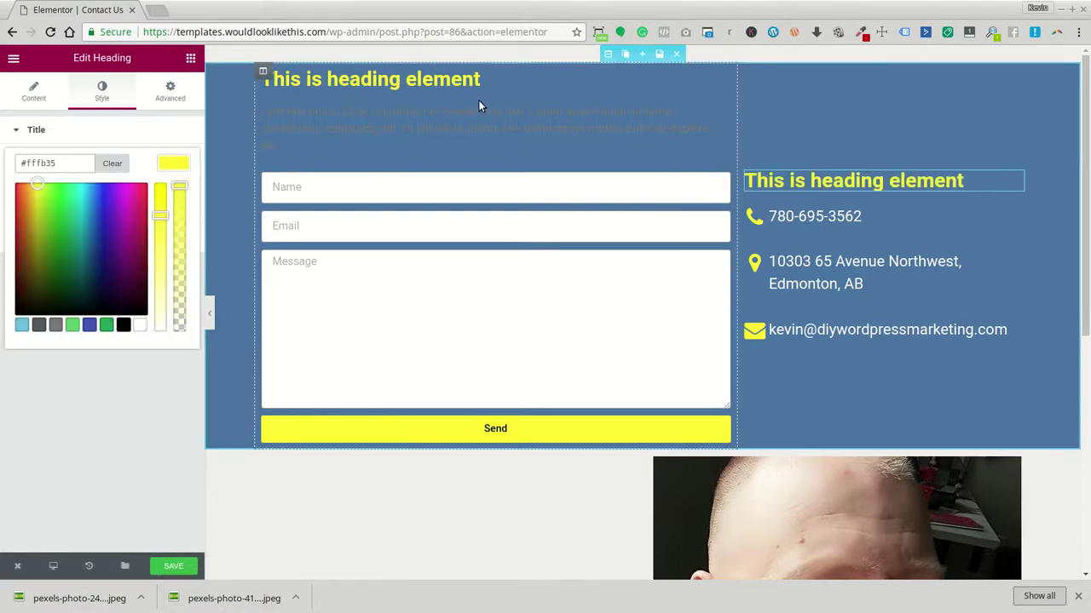
Select the intro paragraph block and bring up its style settings
left_click(438, 110)
left_click(427, 96)
left_click(424, 109)
left_click(102, 91)
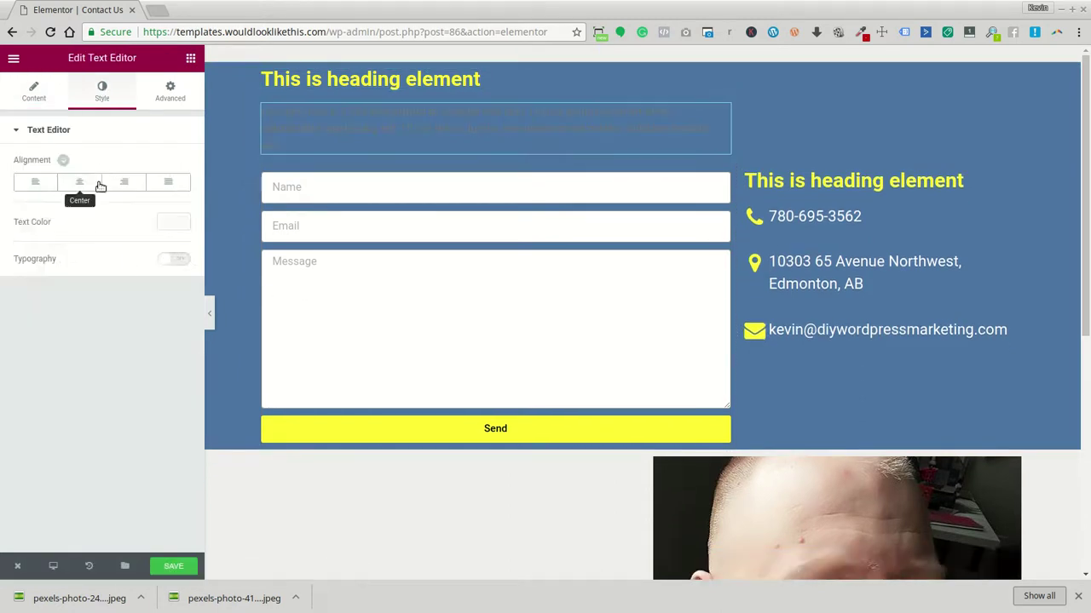
Make the intro paragraph's text colour white (#ffffff)
left_click(173, 223)
left_click(140, 385)
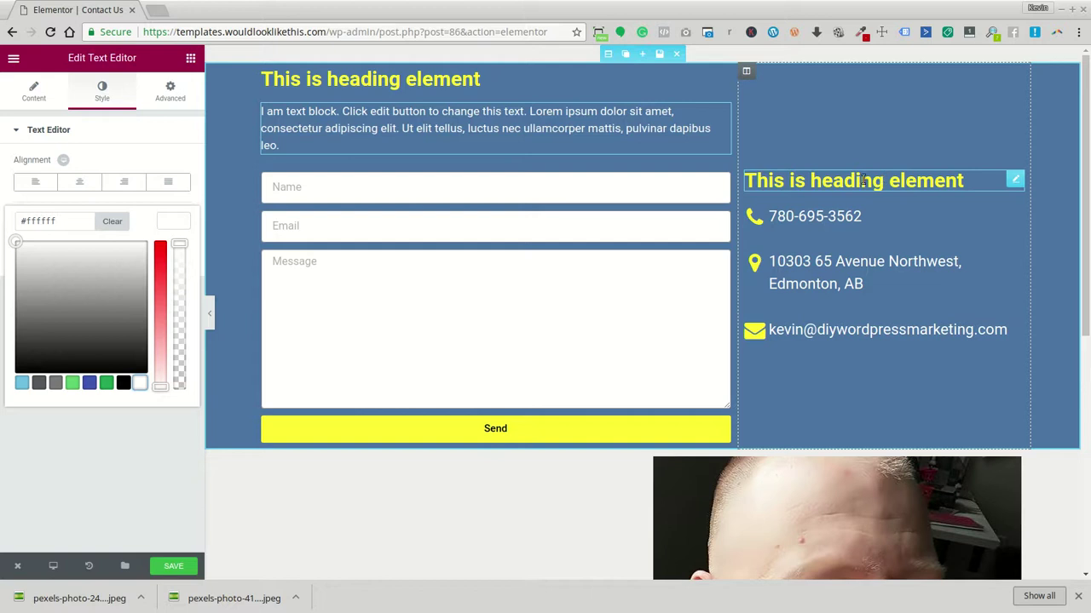
left_click(188, 61)
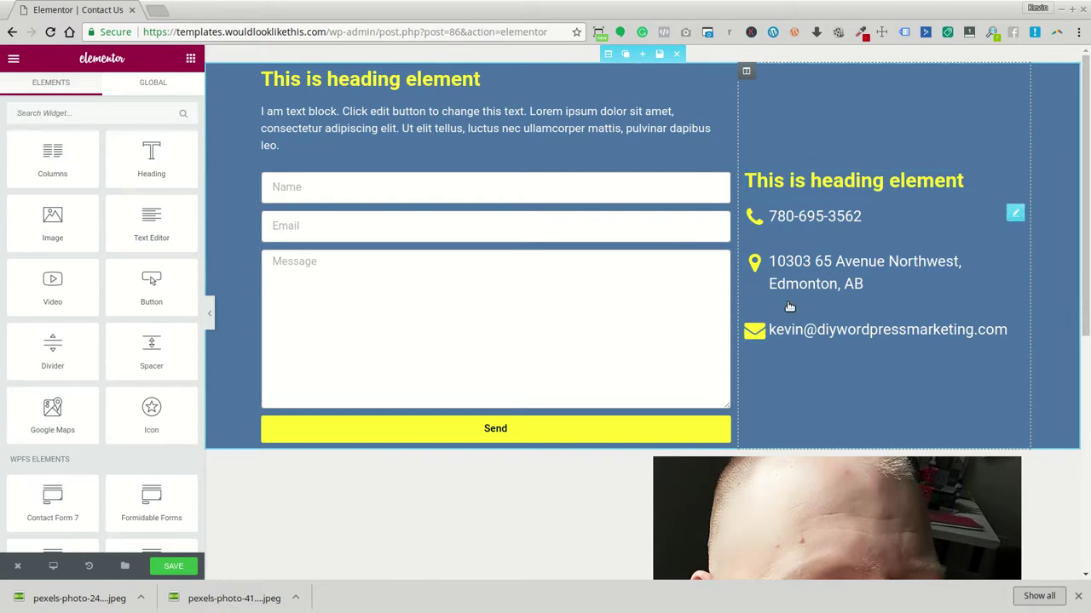
Retitle the top-left heading 'Hey look a Contact Form'
left_click(368, 92)
left_click_drag(141, 179, 42, 168)
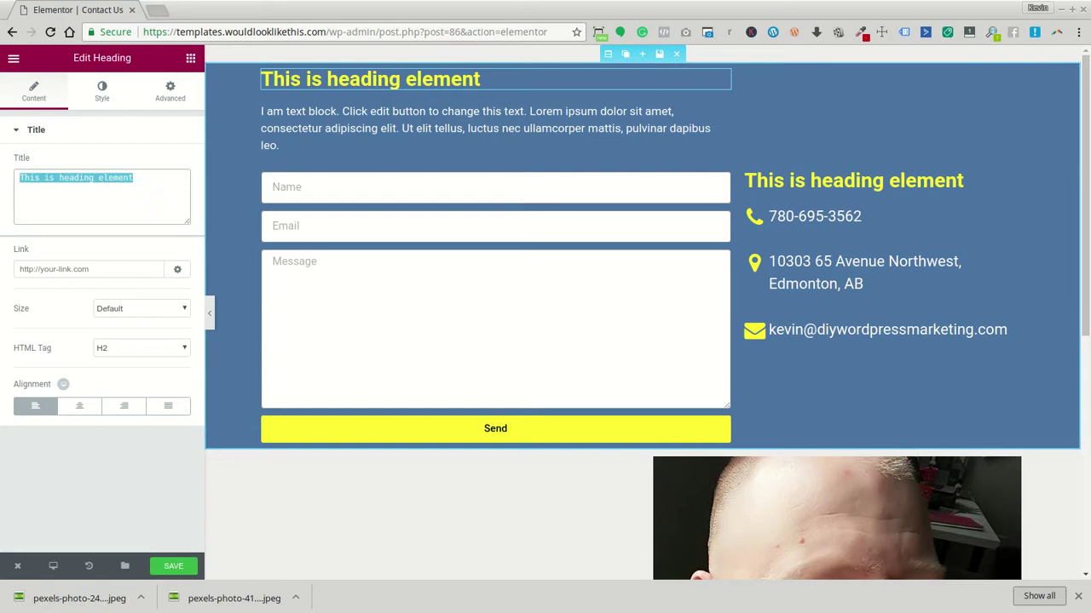
type("Fi")
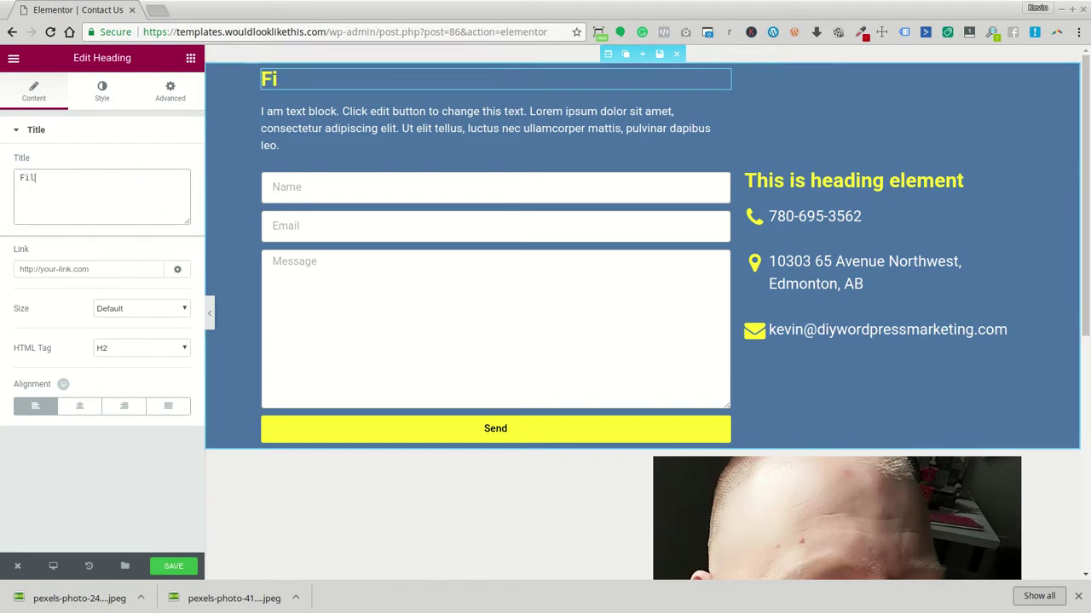
key("BackSpace")
key("BackSpace")
key("BackSpace")
key("BackSpace")
key("BackSpace")
key("BackSpace")
key("BackSpace")
key("BackSpace")
key("BackSpace")
key("BackSpace")
key("BackSpace")
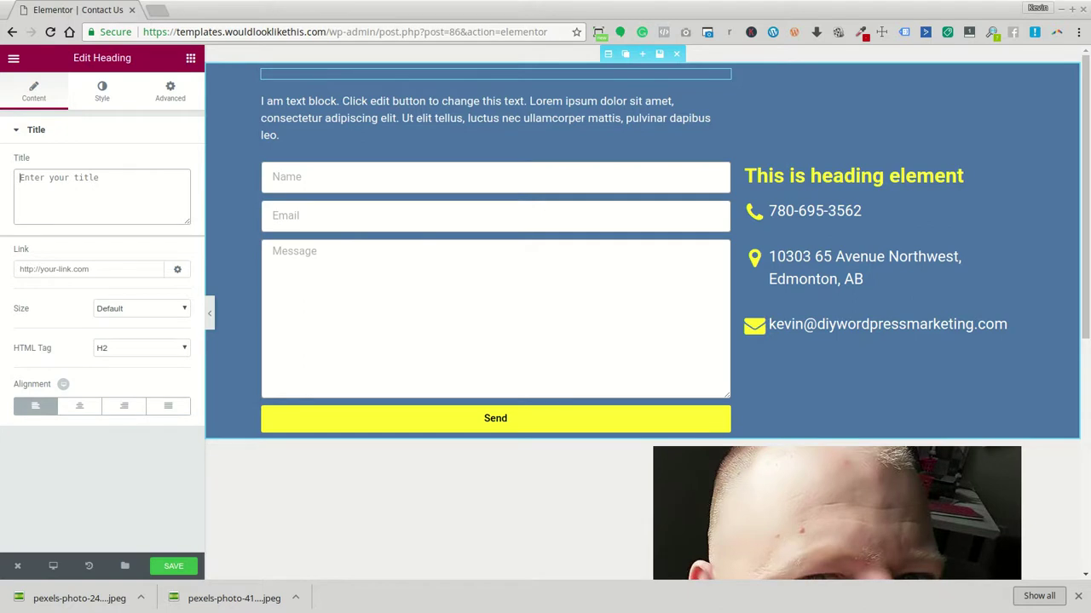
type("Arrive")
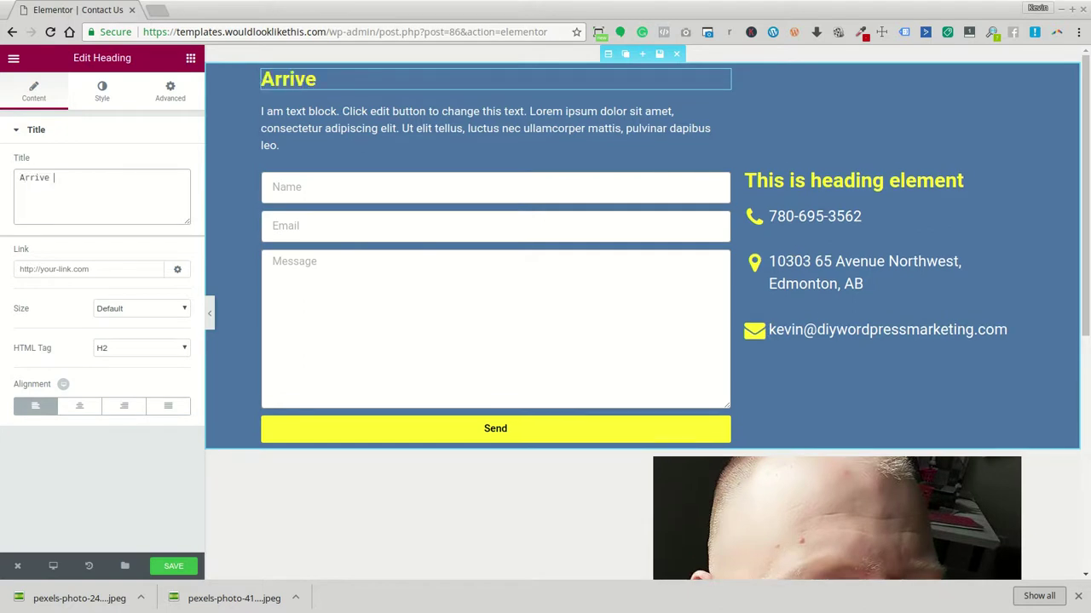
type("T")
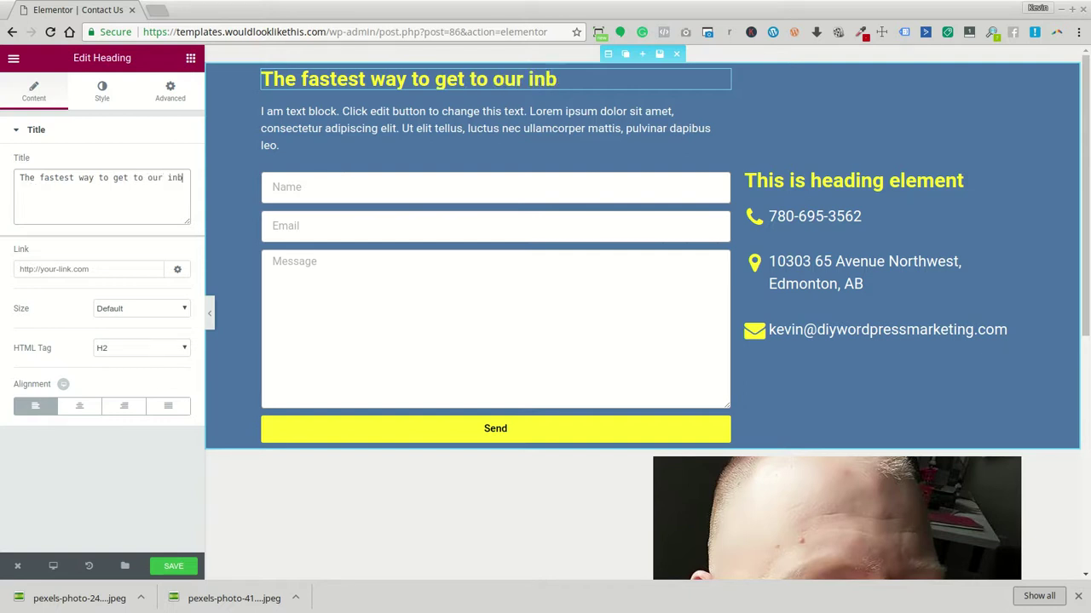
key("BackSpace")
key("BackSpace")
key("BackSpace")
key("BackSpace")
key("BackSpace")
key("BackSpace")
key("BackSpace")
key("BackSpace")
key("BackSpace")
key("BackSpace")
key("BackSpace")
key("BackSpace")
key("BackSpace")
key("BackSpace")
key("BackSpace")
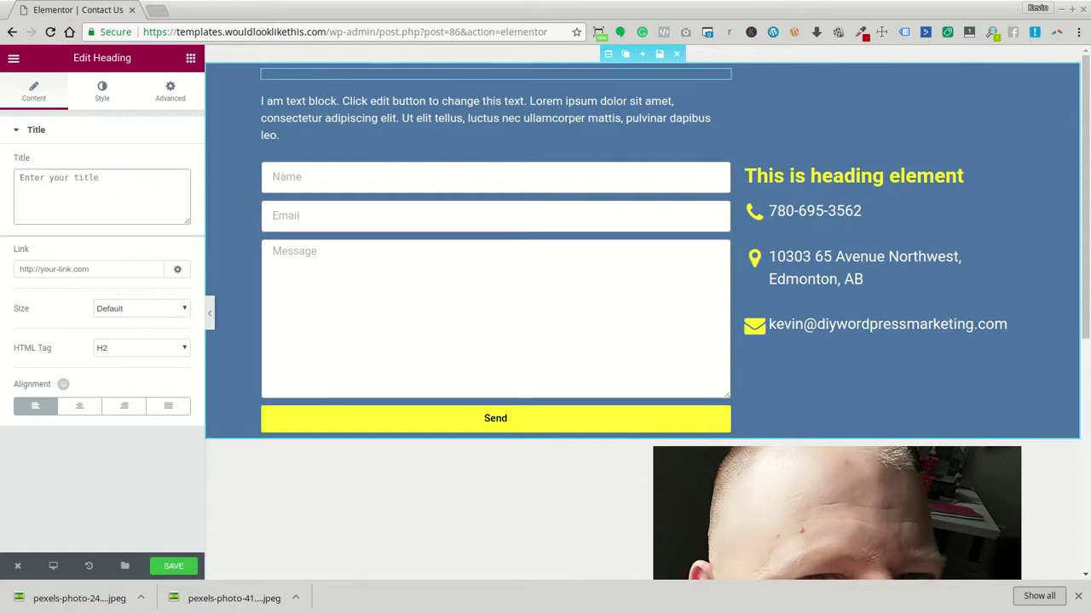
type("H")
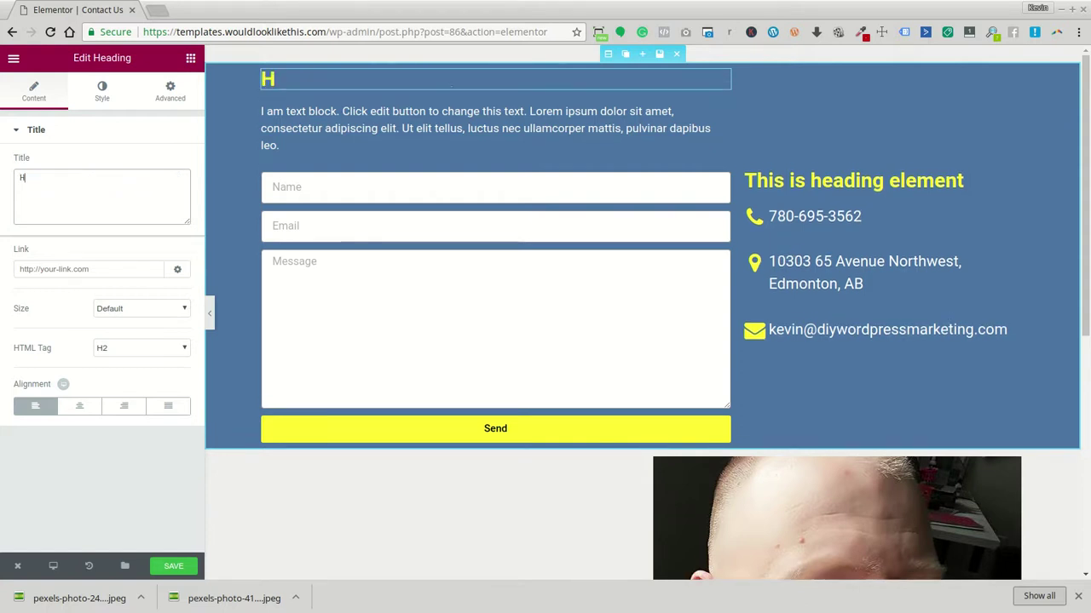
type("ey look a ")
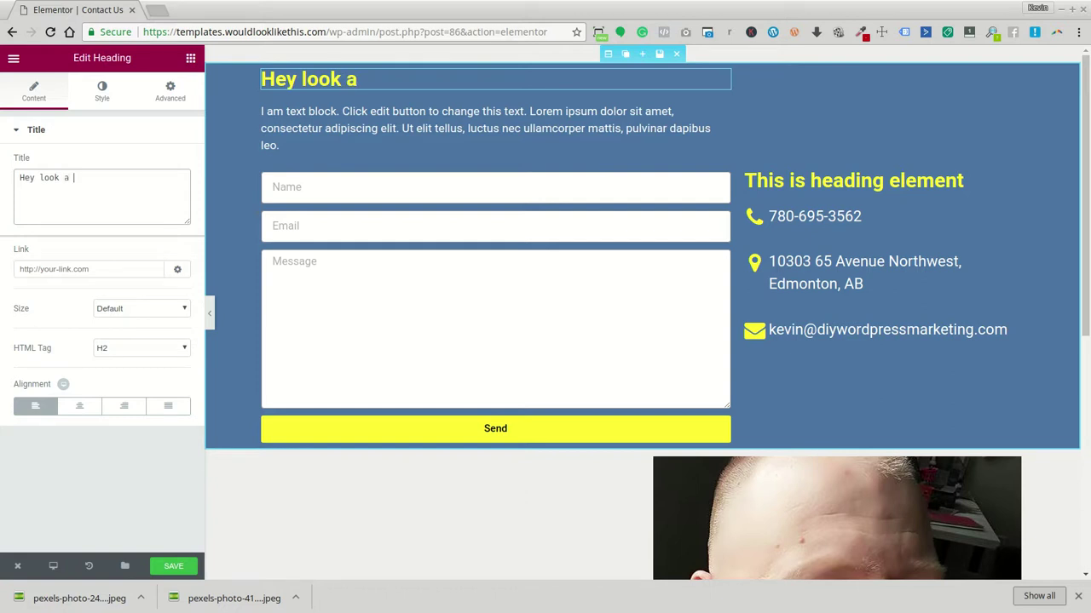
type("Contact Form")
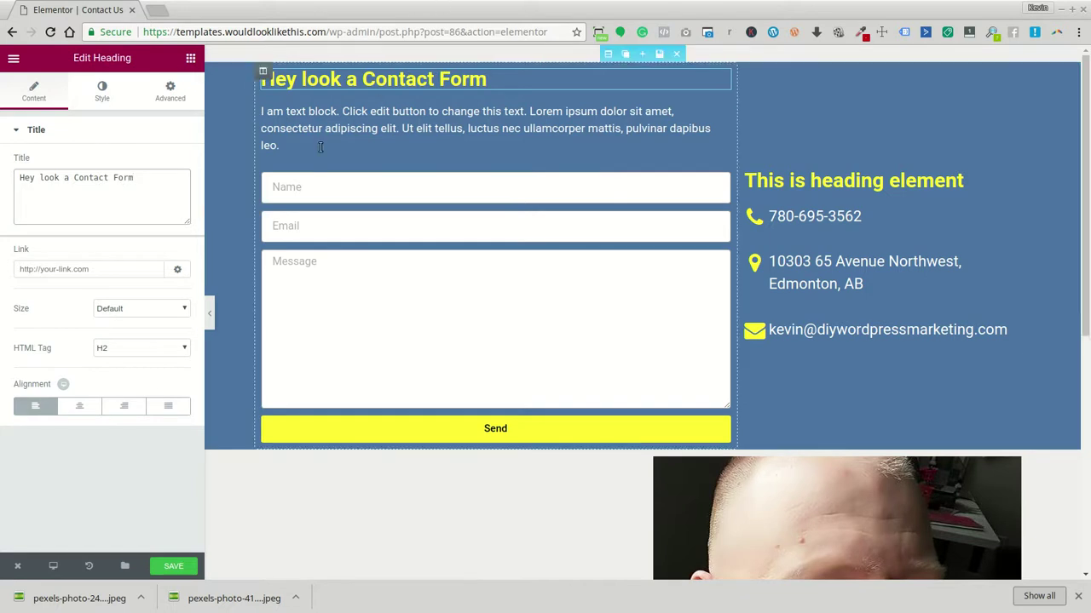
left_click(92, 91)
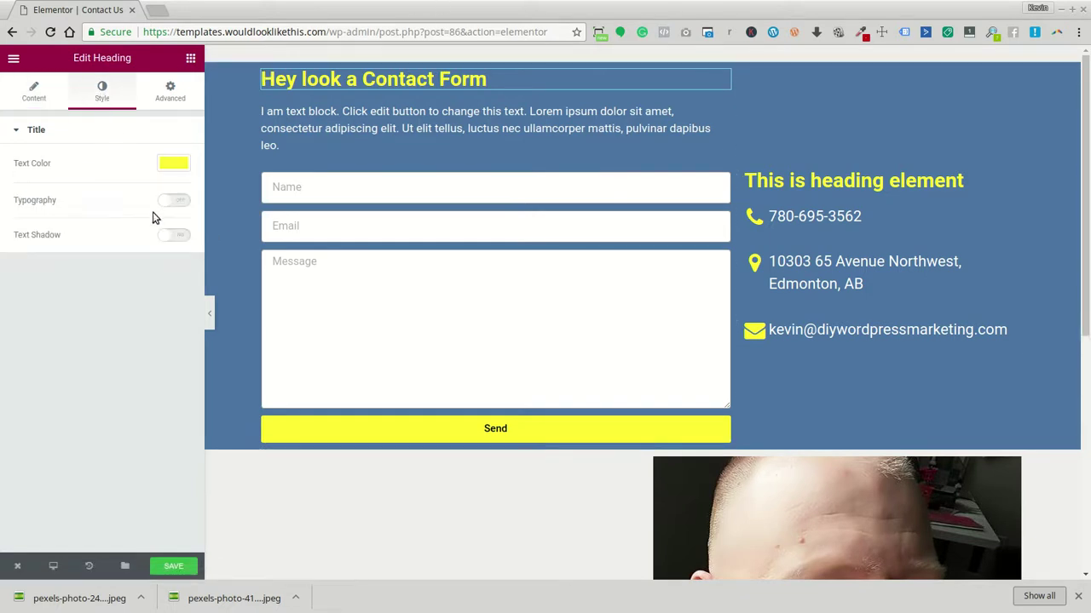
Turn on custom typography for the heading and set its size to 2.6 em
left_click(167, 204)
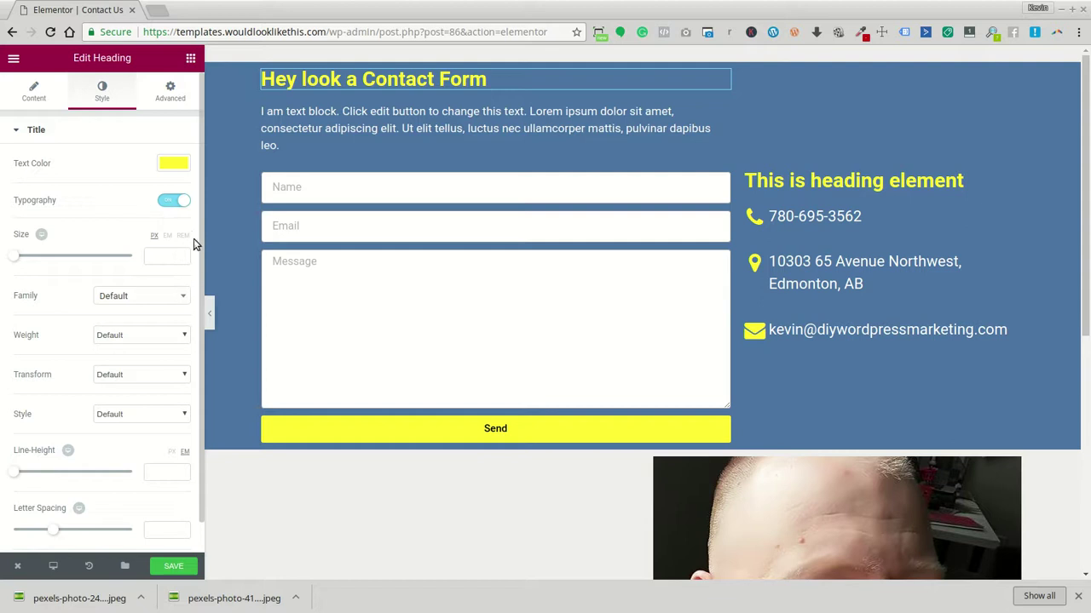
left_click(167, 235)
left_click(179, 254)
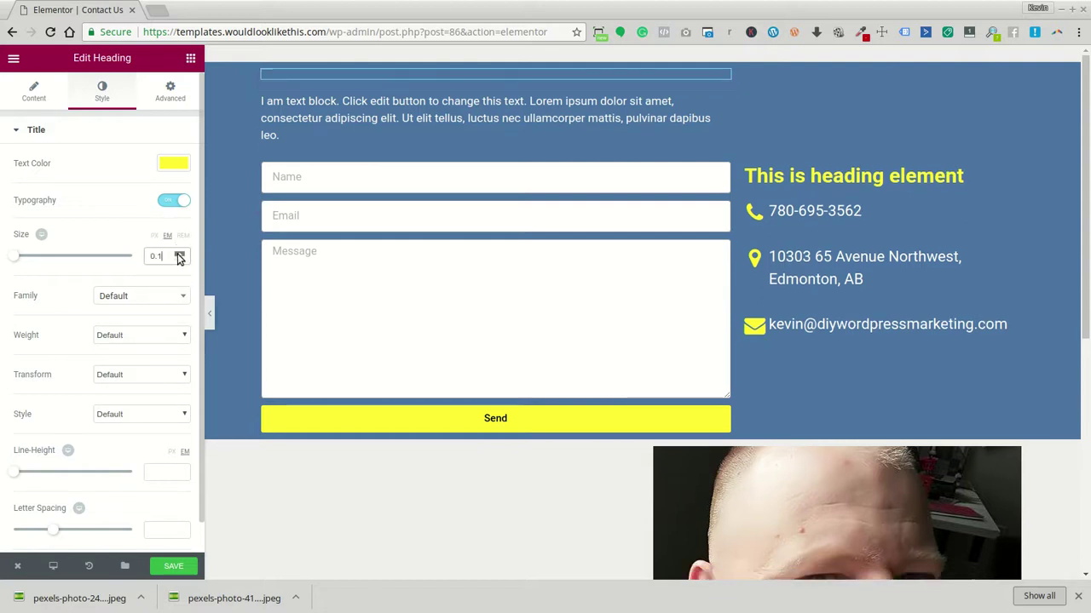
left_click(179, 253)
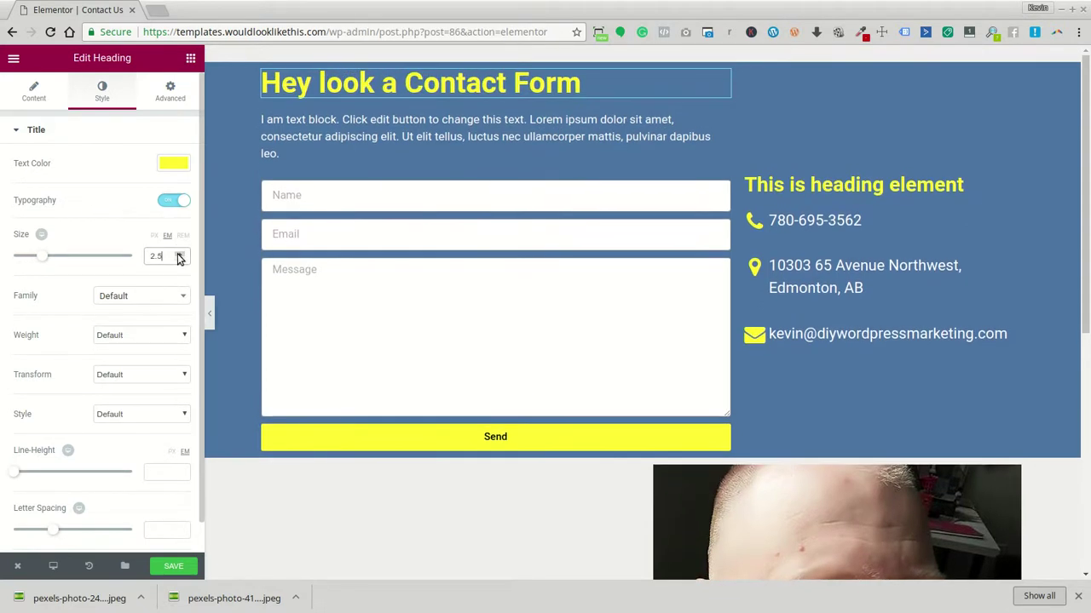
Set the Contact Form heading's text transform to Capitalize
left_click(376, 126)
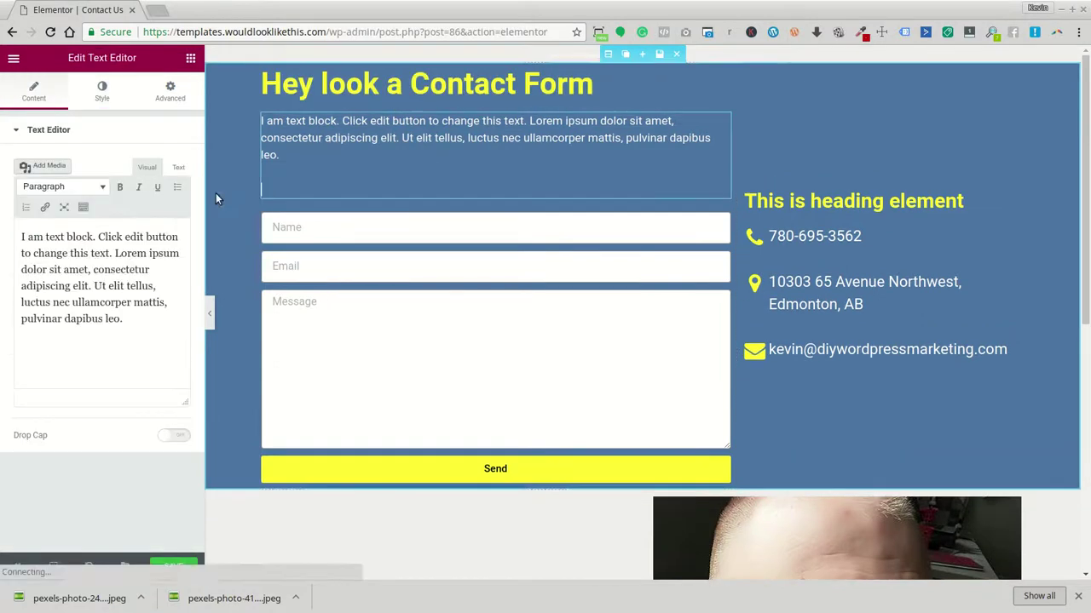
left_click_drag(151, 309, 19, 237)
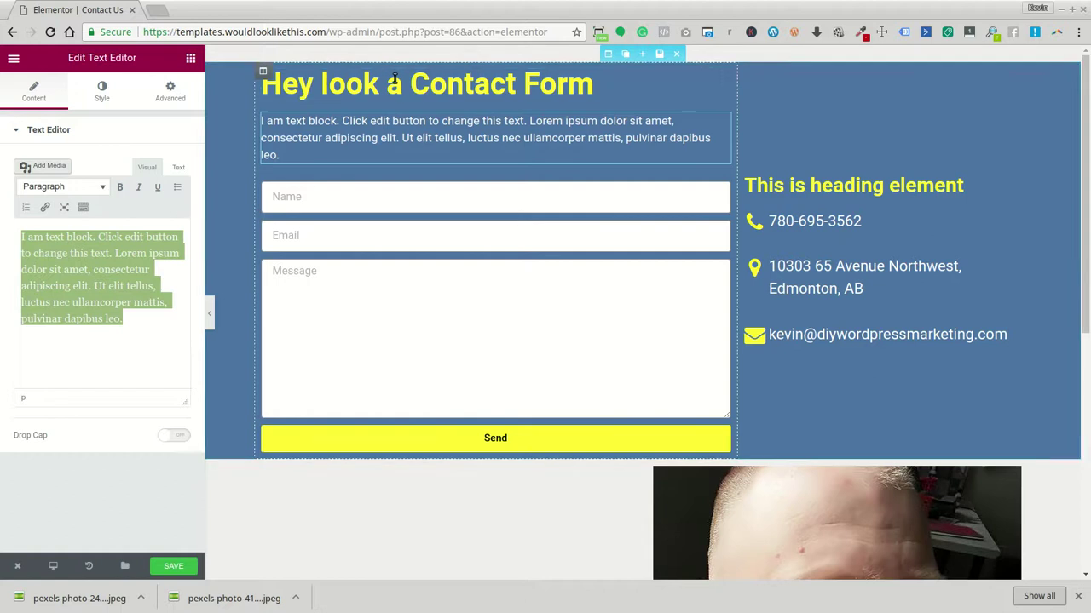
left_click(270, 84)
left_click(112, 105)
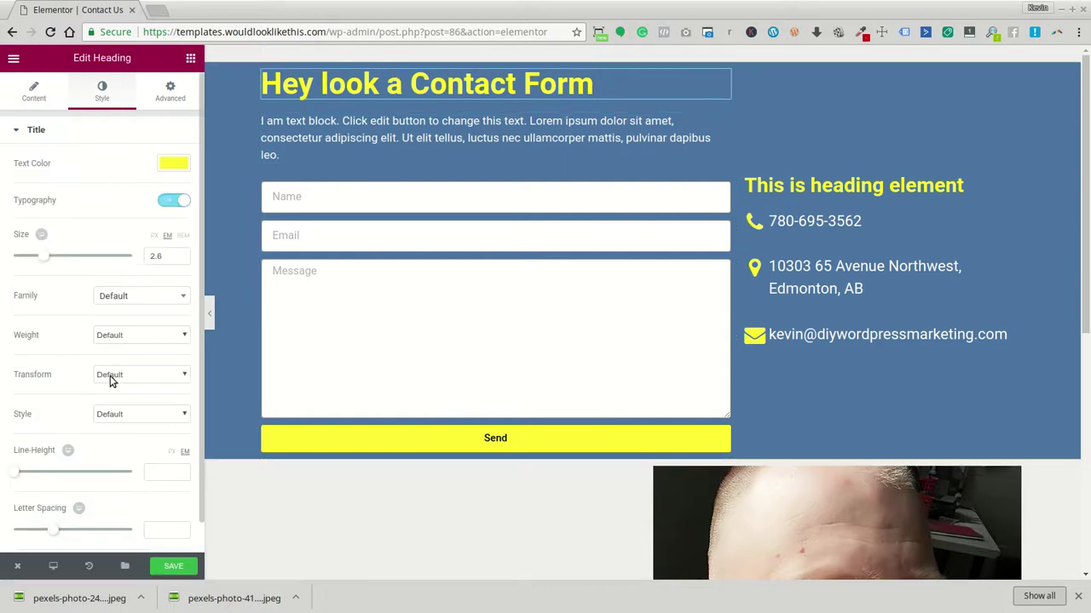
left_click(109, 376)
left_click(130, 425)
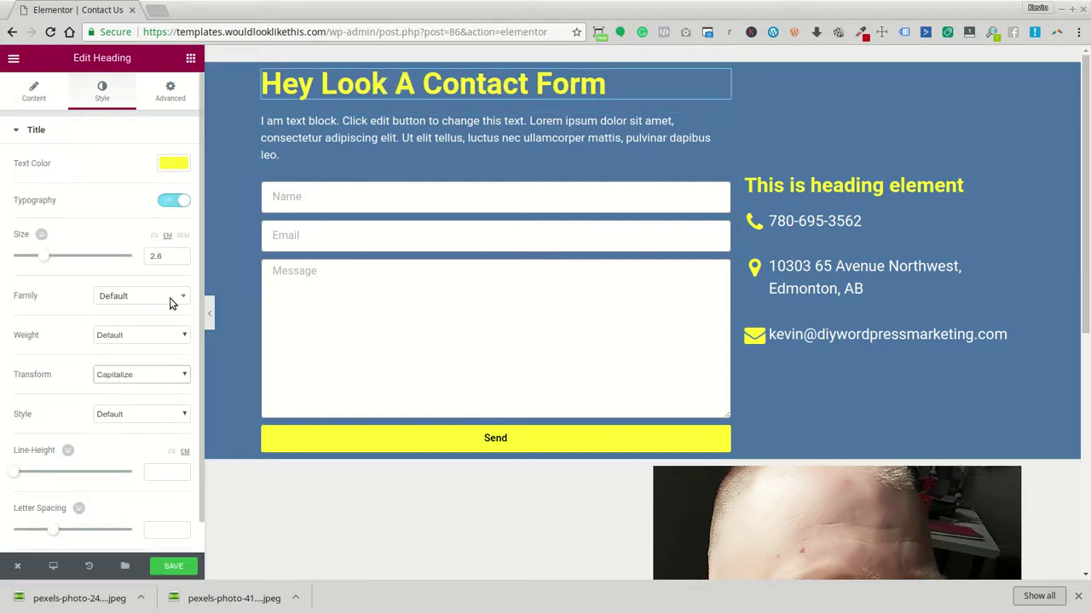
Delete the intro paragraph's placeholder text
left_click(314, 143)
left_click_drag(138, 339, 21, 237)
key("BackSpace")
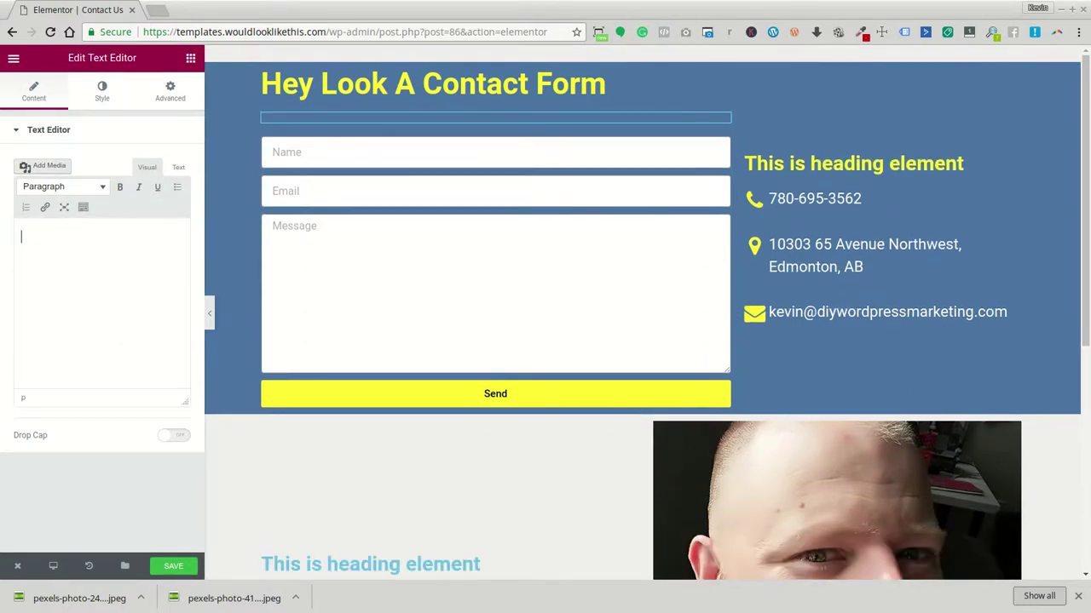
Type 'We love getting mail. If you could just fill out the form below…' plus a sign-off
type("We l")
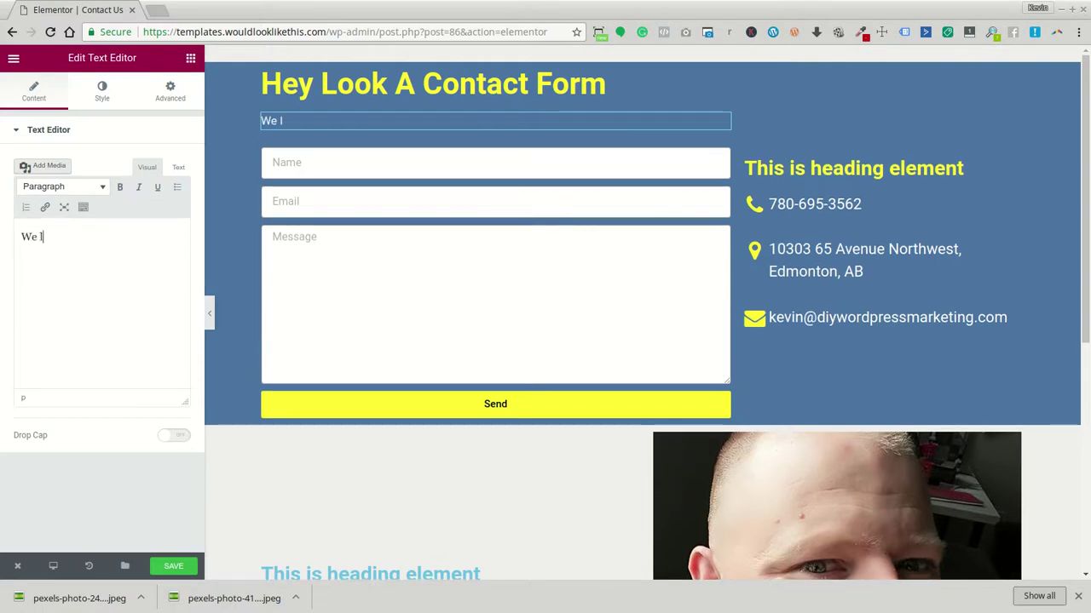
type("ove getting")
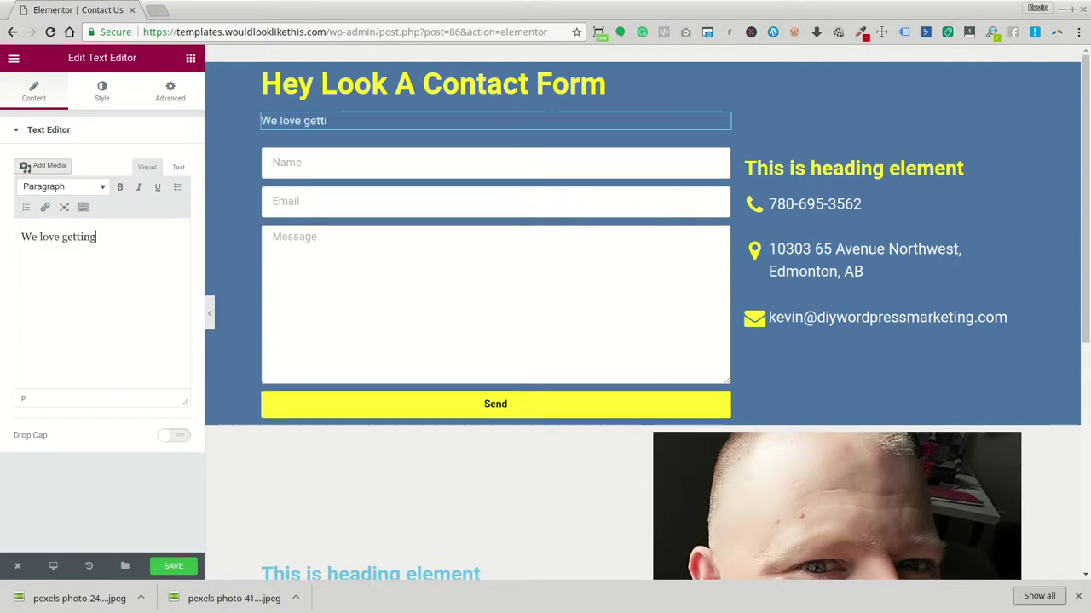
type(" mail.")
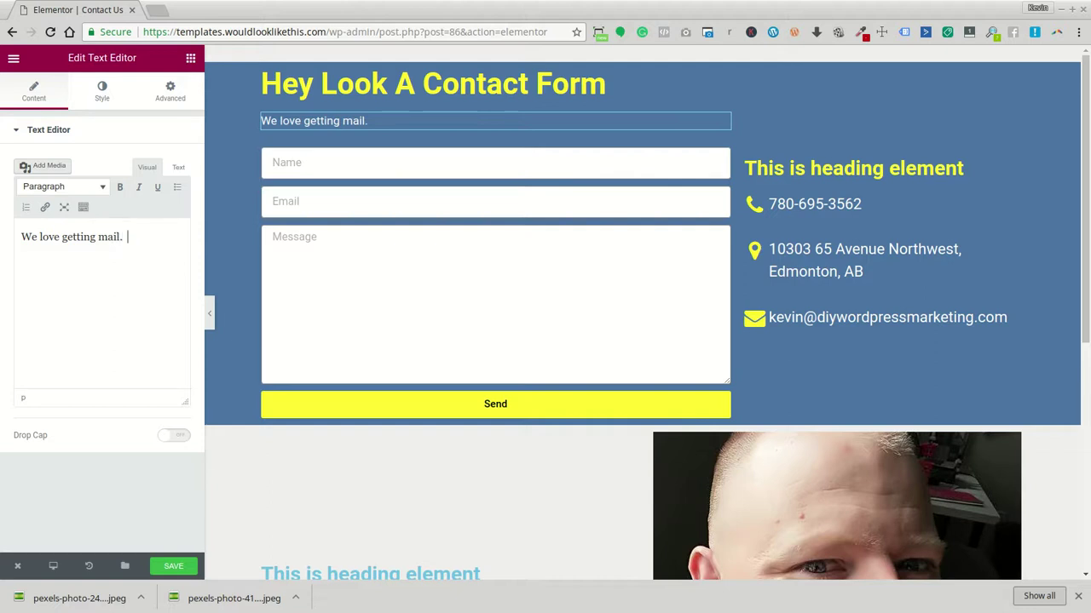
type("If you could jus")
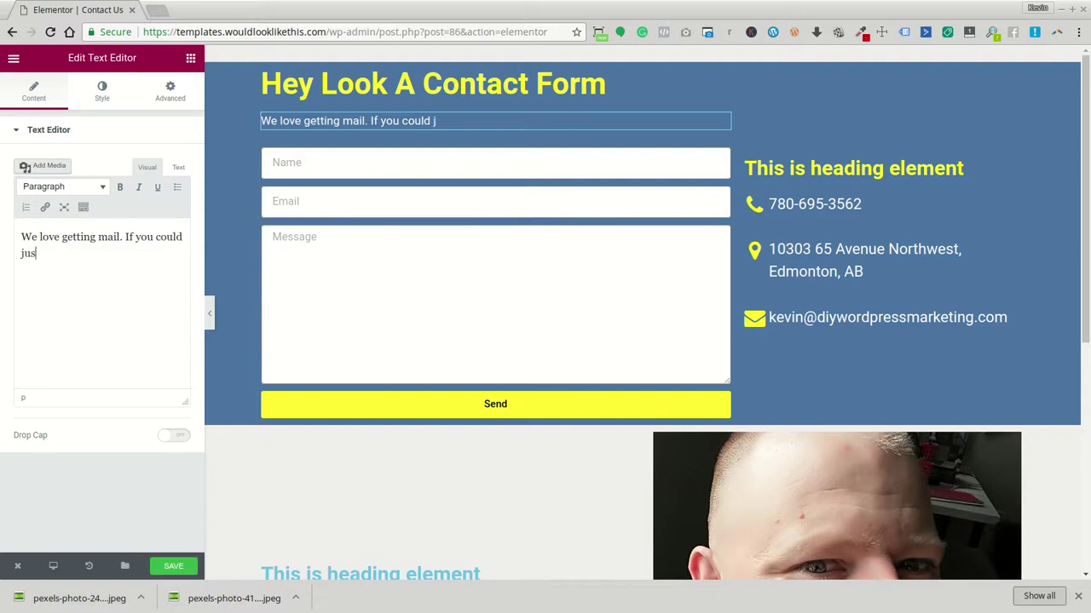
type("t fill out the form below wit")
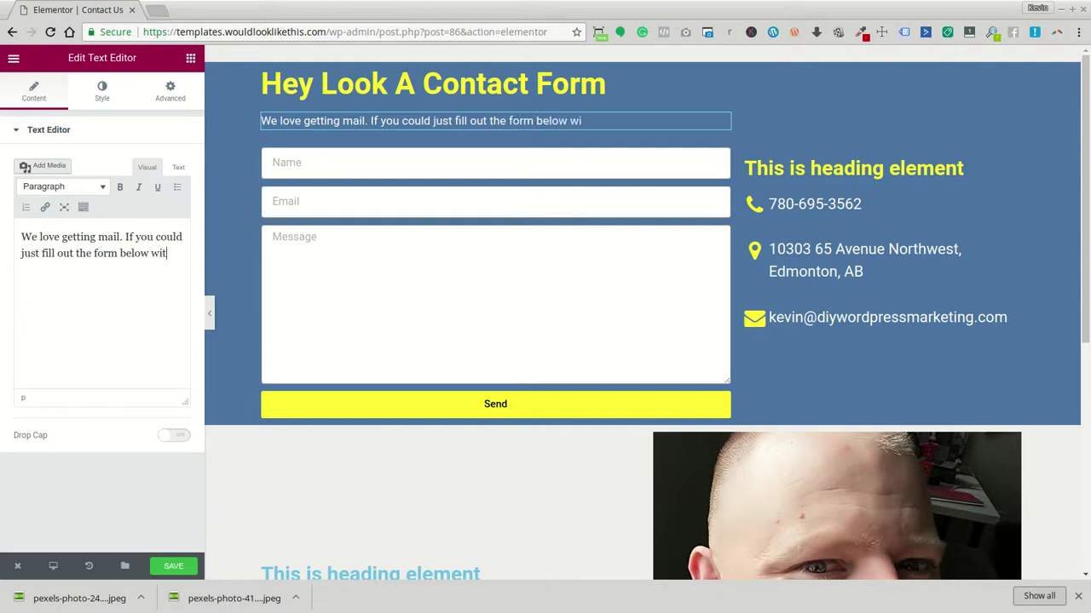
type("h all the things you nee")
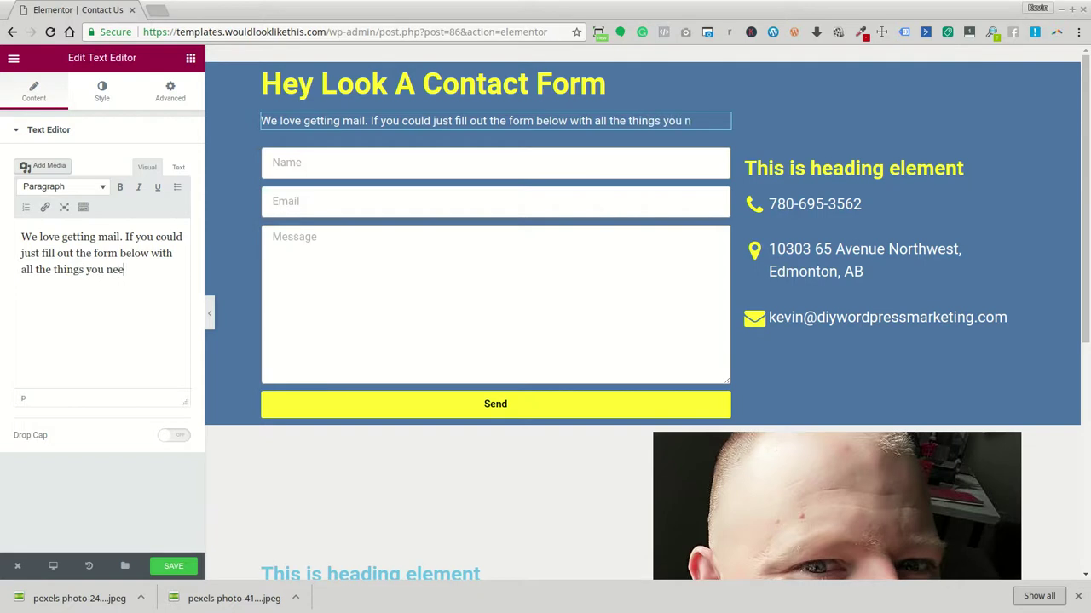
type("d us to ")
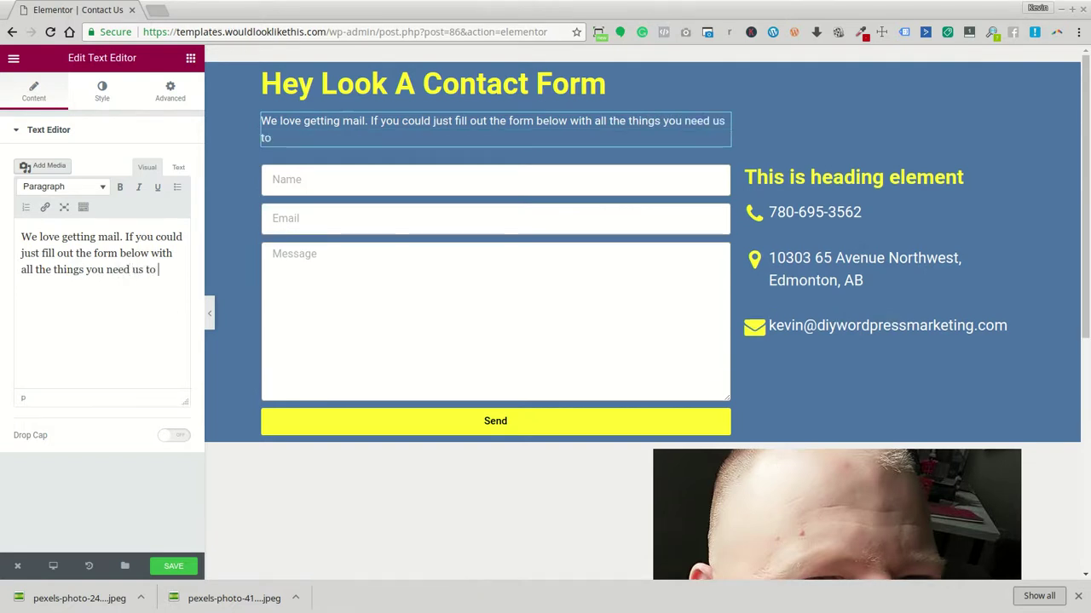
type("do")
type(", Li")
type("ike ")
type("answer your ")
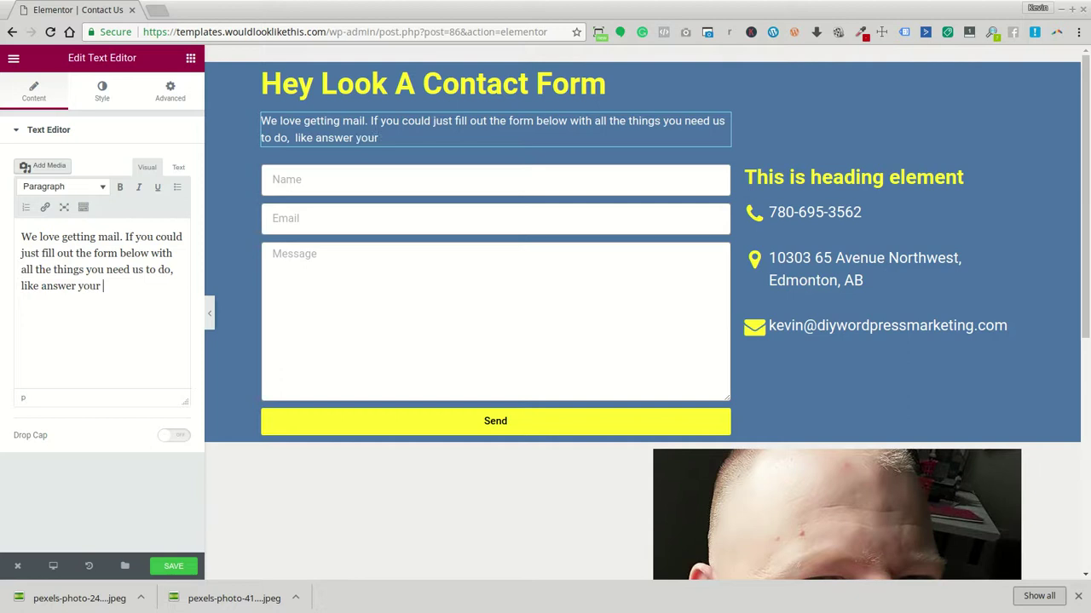
type("questions")
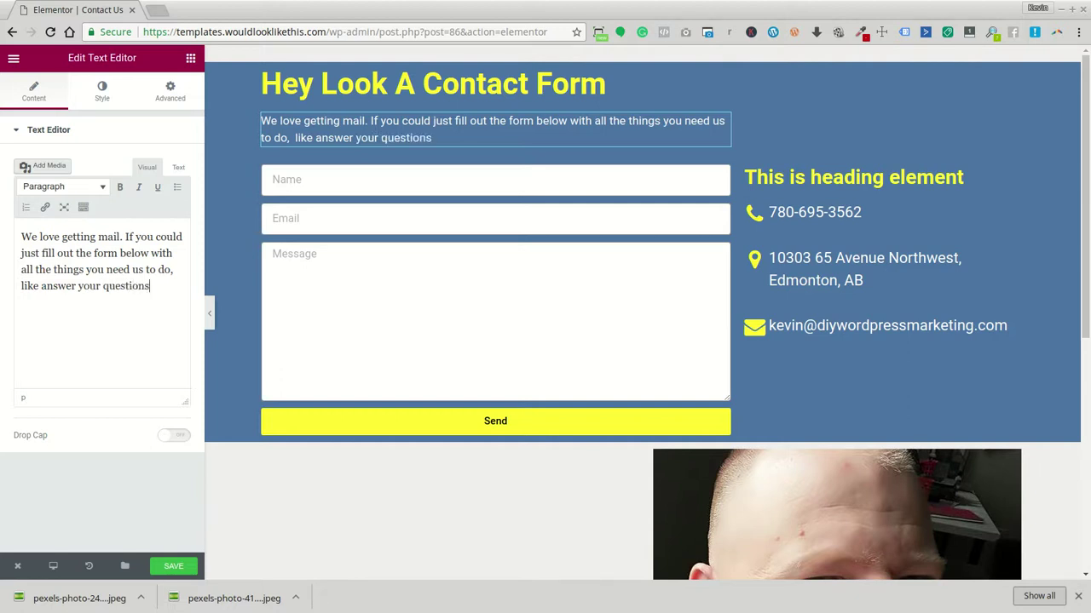
type(",  or help you with ")
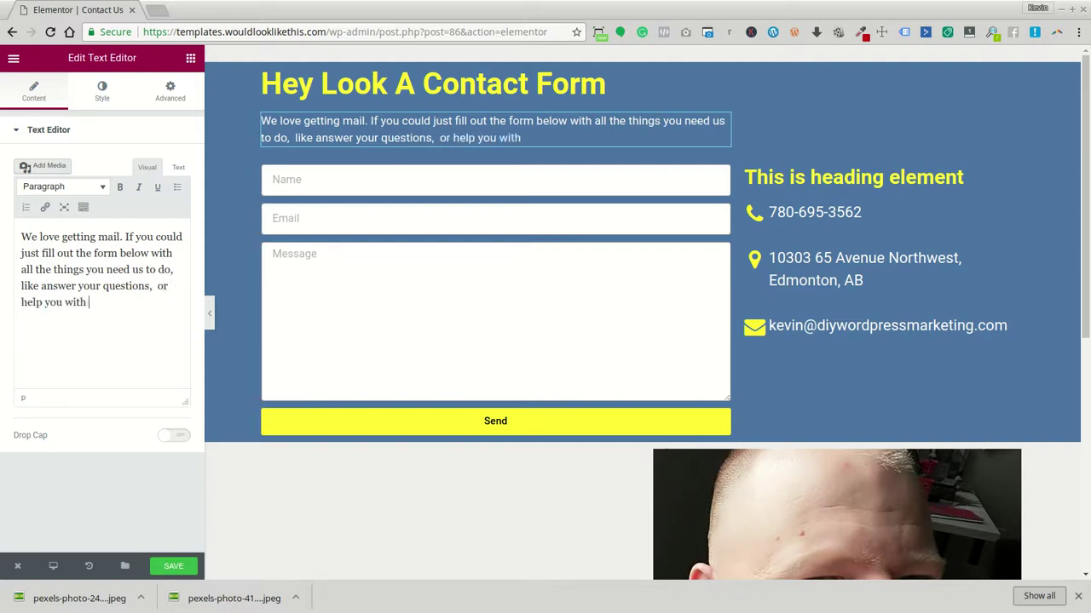
type("something th")
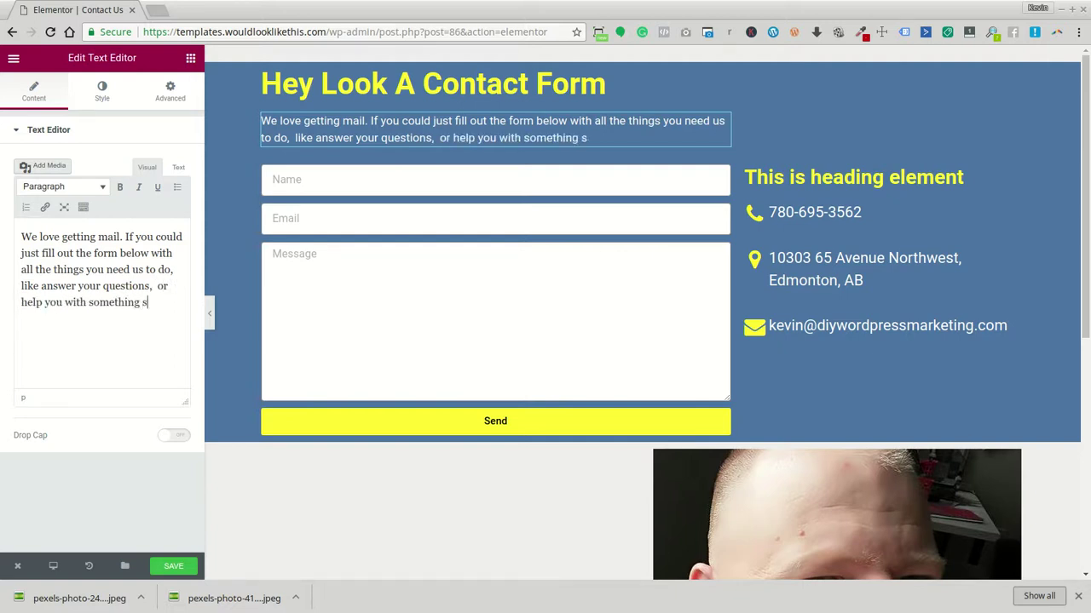
type("at isn't work")
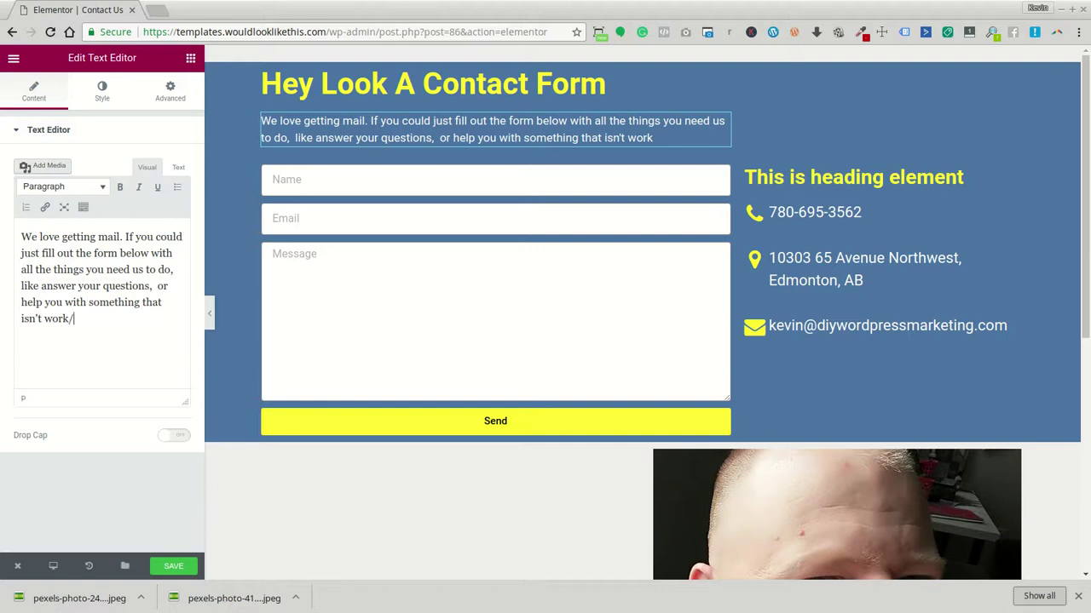
type(".  Kevin")
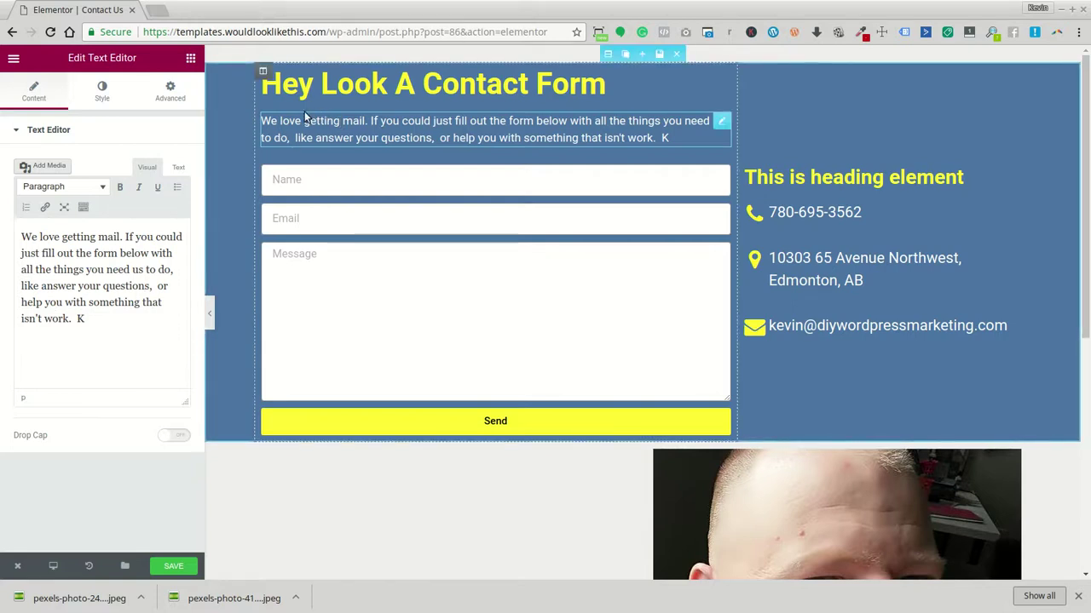
Change 'We' to 'I' and 'us' to 'me' in the intro paragraph
left_click(265, 121)
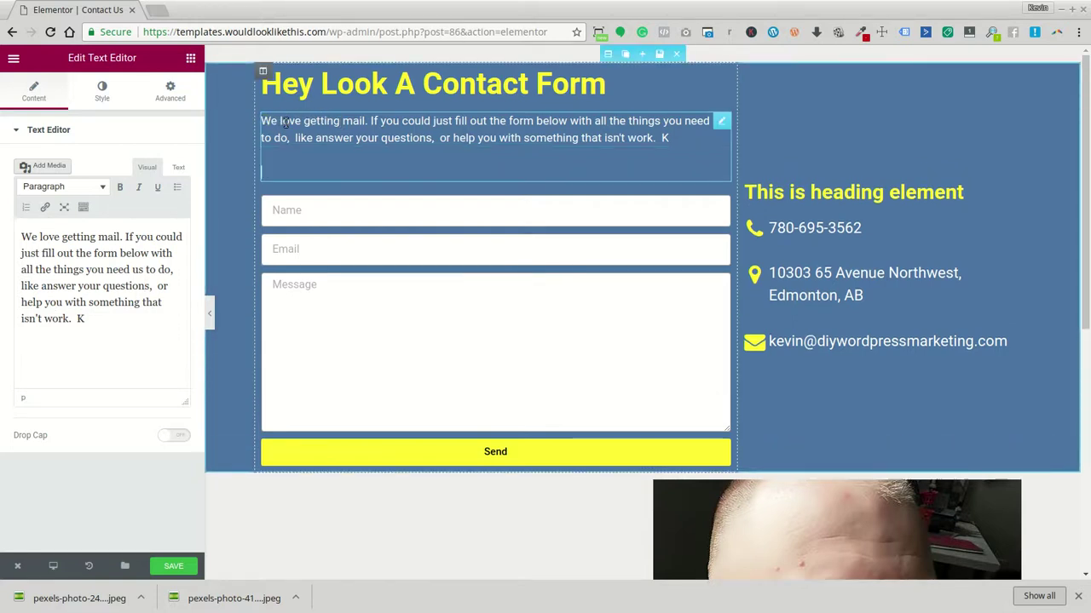
left_click_drag(278, 122, 260, 122)
type("I")
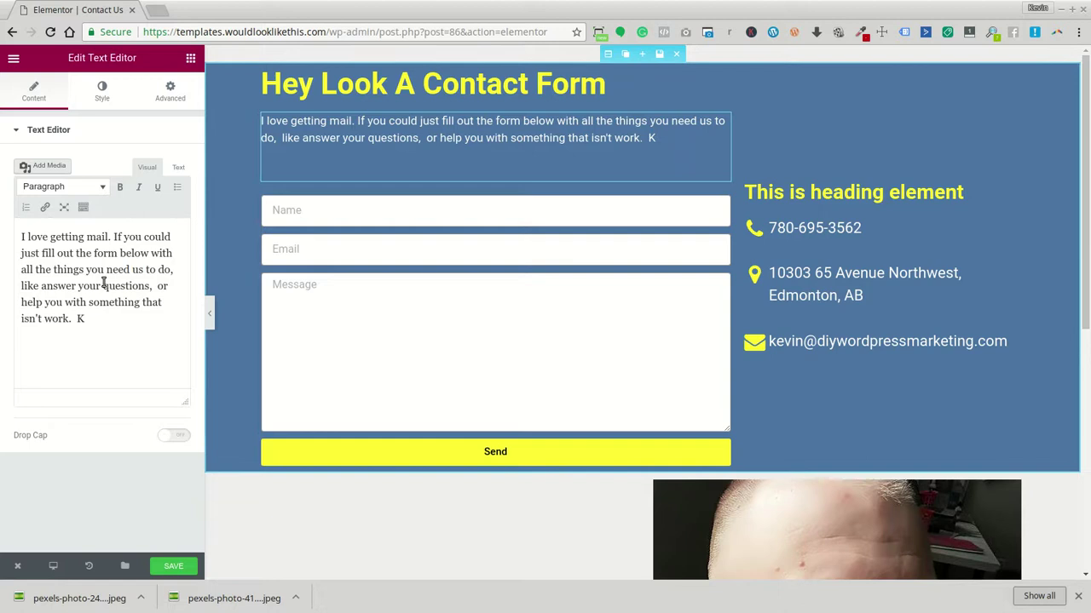
left_click(144, 267)
left_click_drag(144, 269, 132, 268)
type("me")
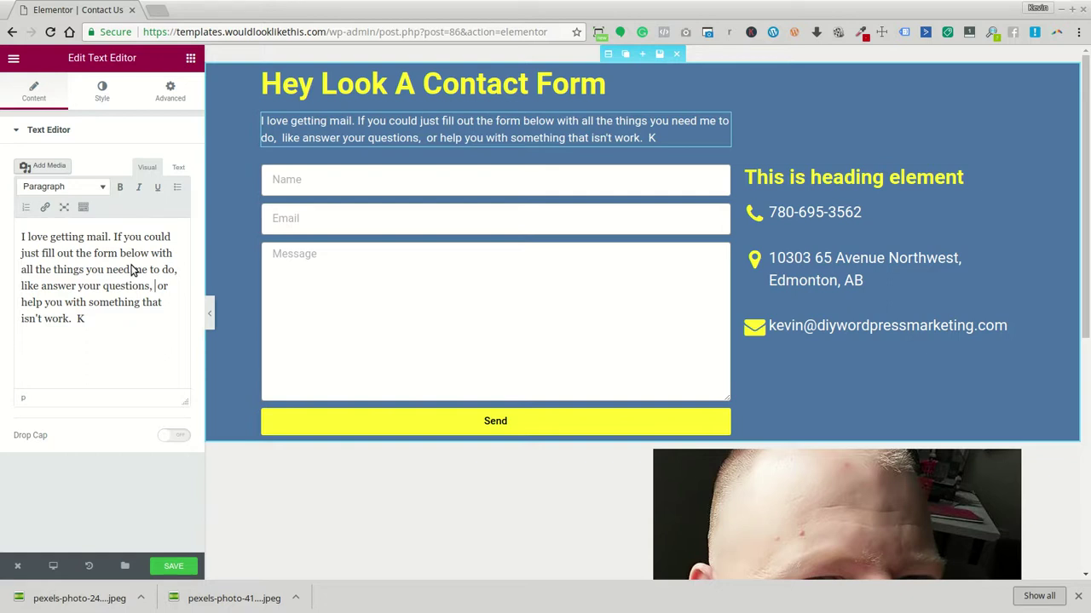
Add 'I will respond as quickly as I can.' and a paragraph about 24-hour replies as a one man show
key("BackSpace")
type("I will respond as ")
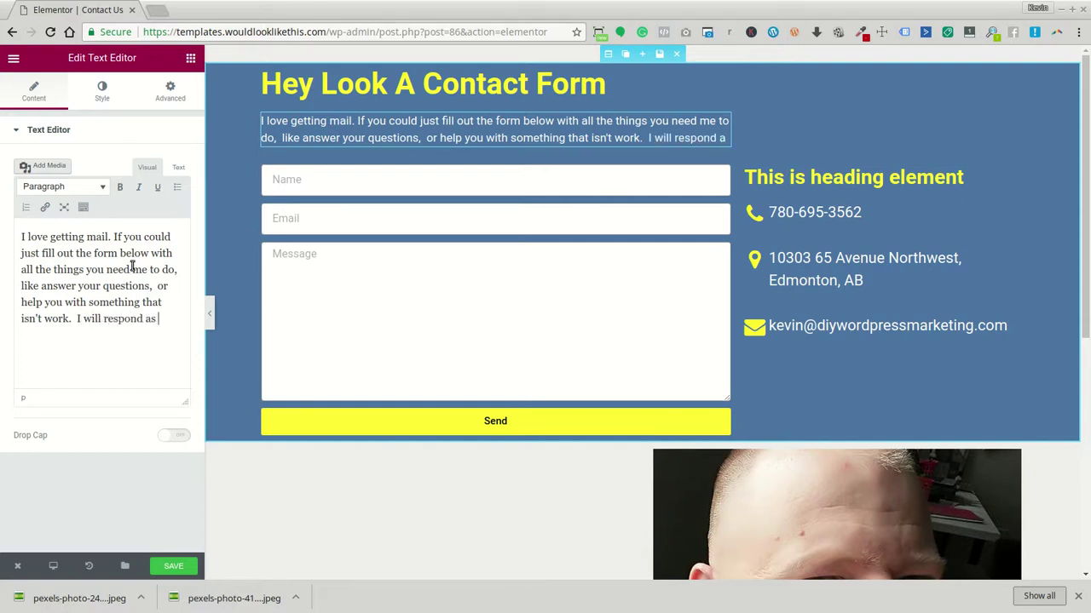
type("quickly as I can.")
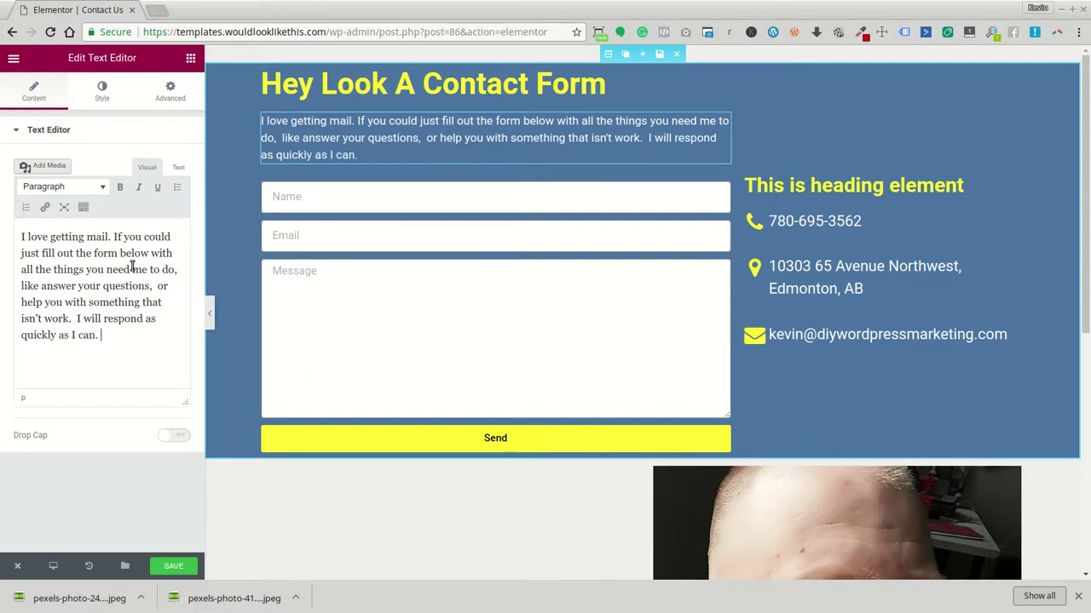
key("Return")
type("I a")
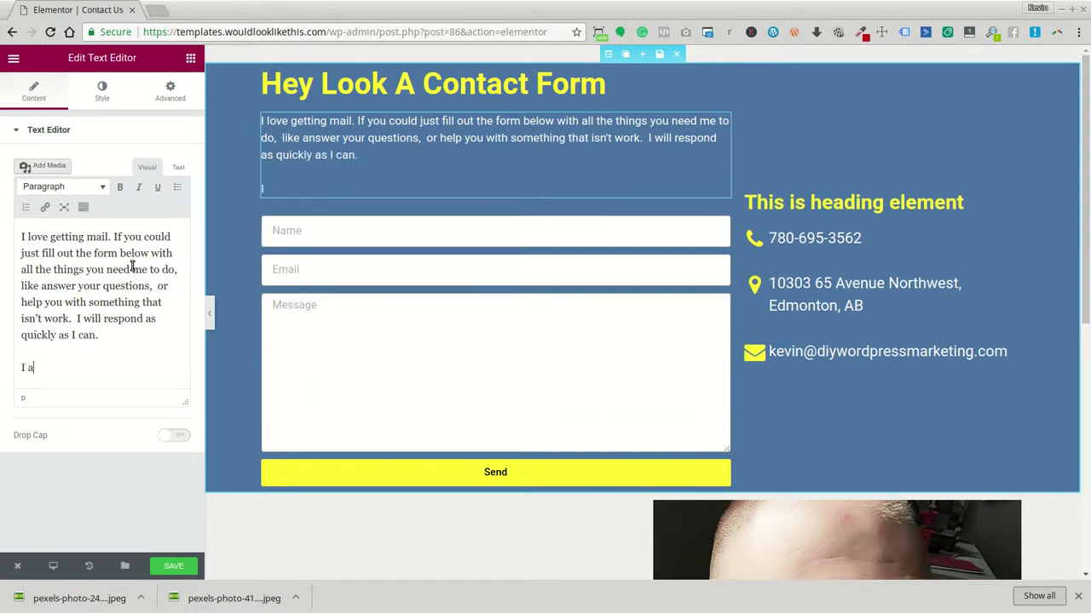
type("m a one man Show")
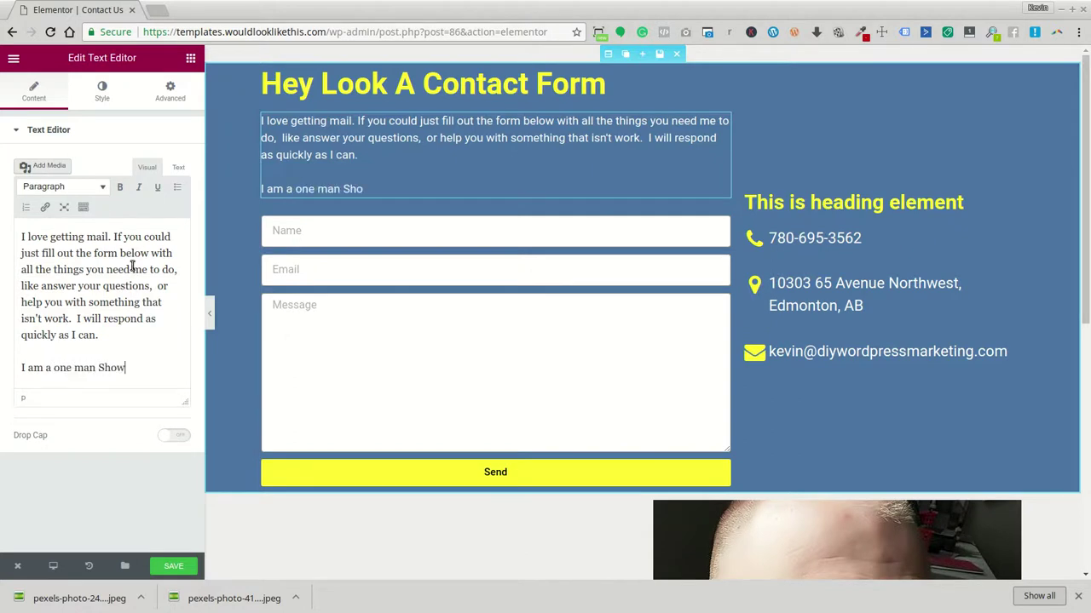
key("BackSpace")
key("BackSpace")
key("BackSpace")
key("BackSpace")
key("BackSpace")
type("show so please if I t")
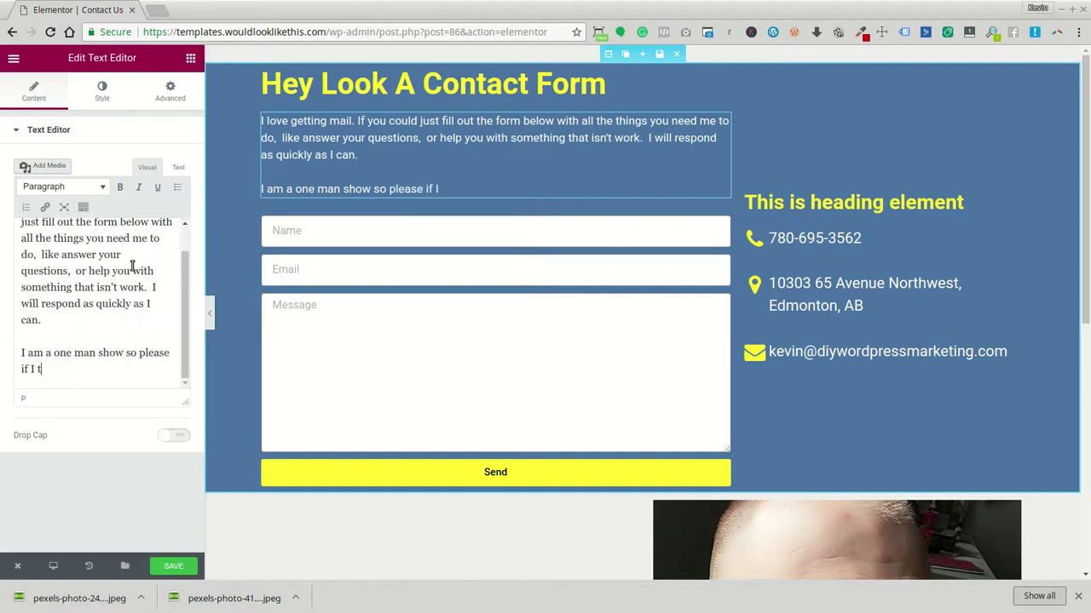
type("ake more than 25")
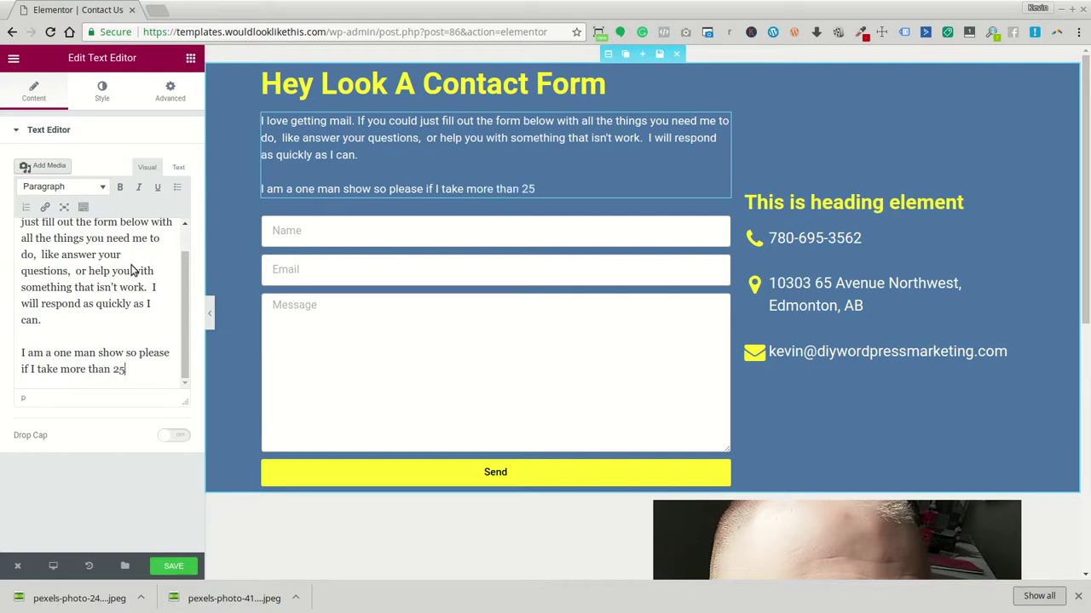
key("BackSpace")
type("4 hours I am so")
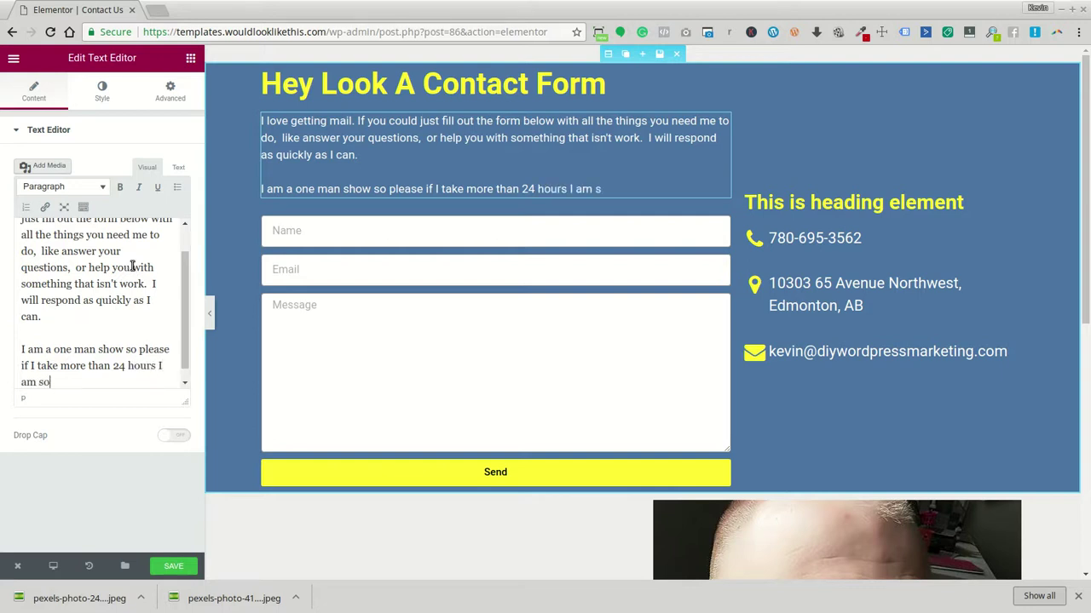
type("rry someti")
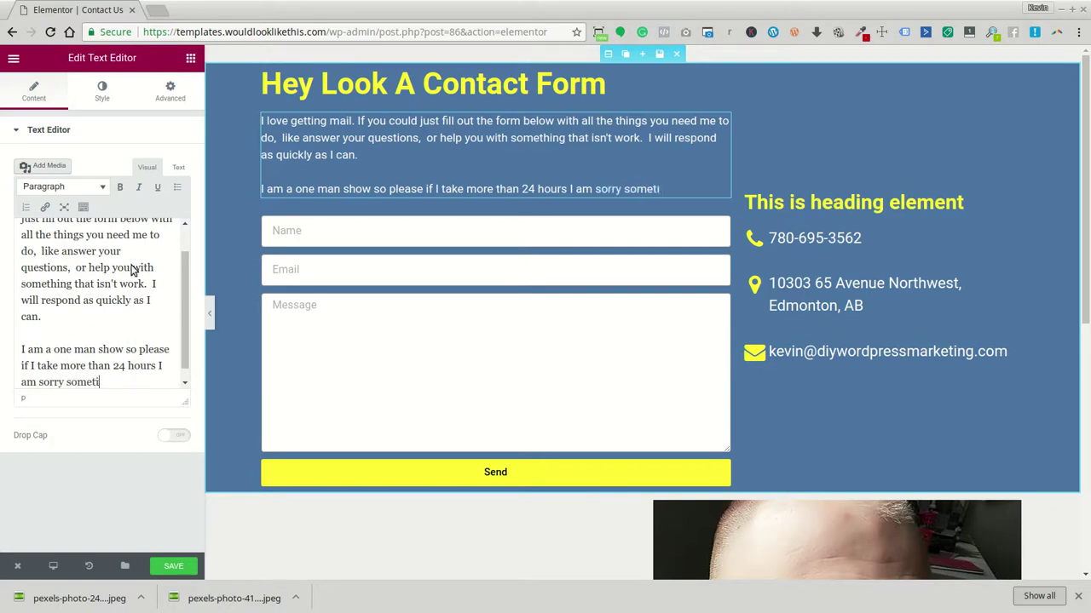
type("mes I am b")
key("BackSpace")
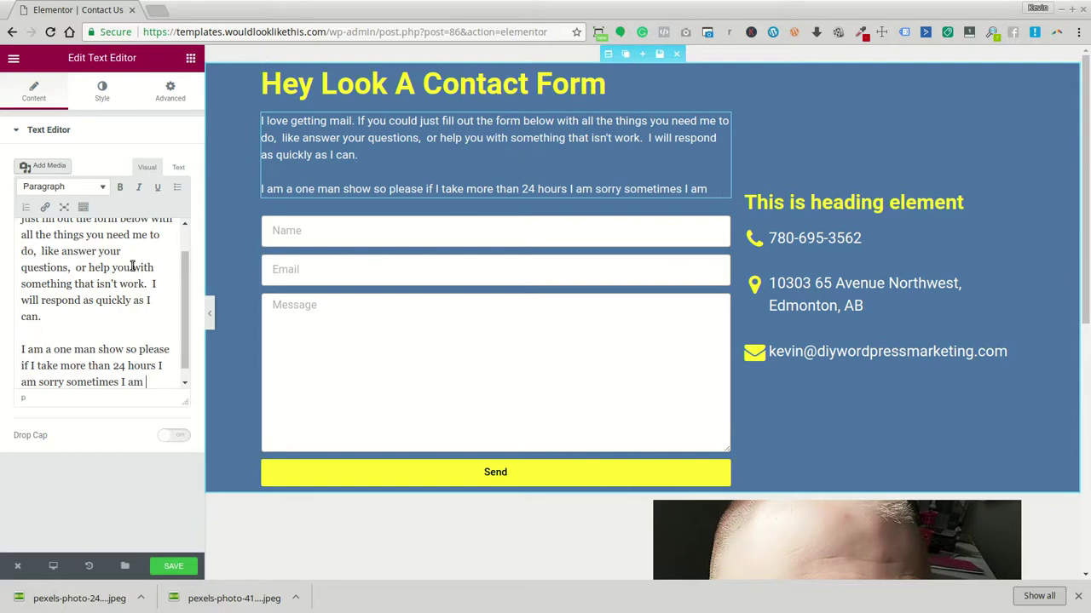
type("running around ")
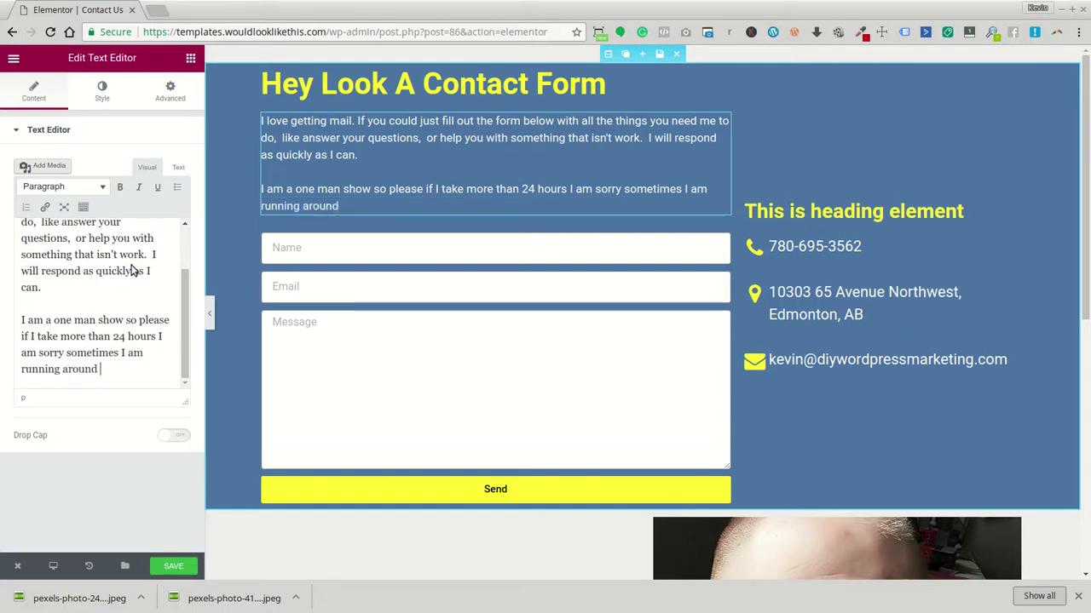
type("like a mad man!")
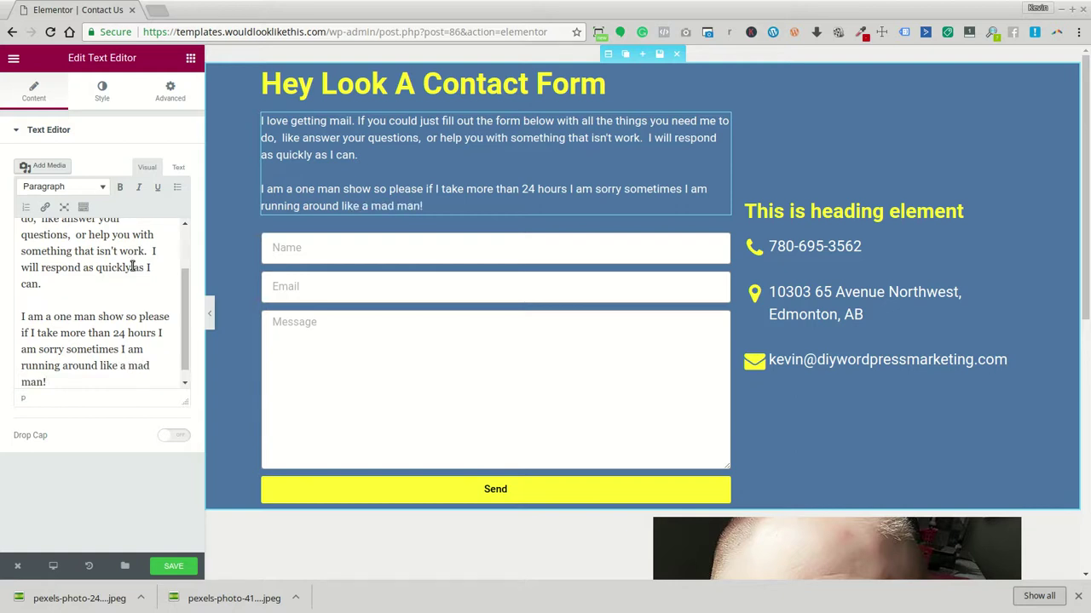
Set the right column's Content Position to Top
left_click(830, 207)
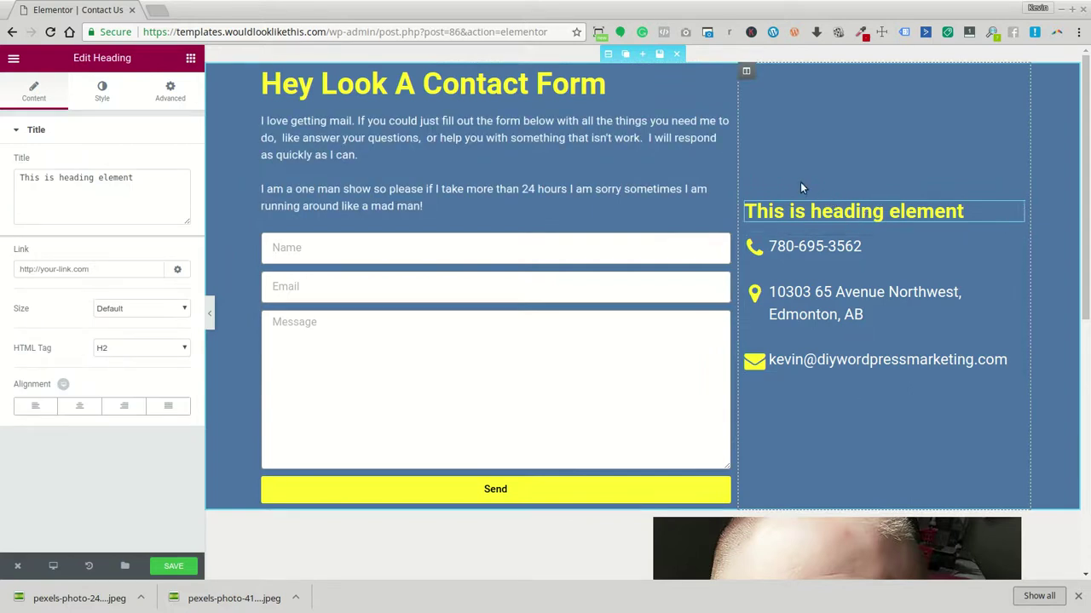
left_click(746, 71)
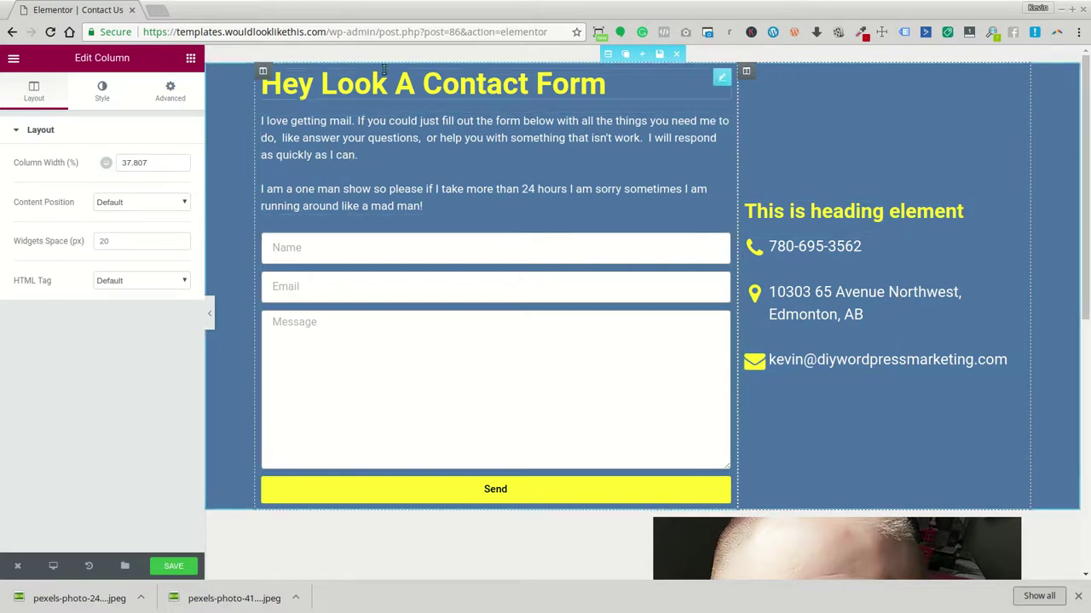
left_click(147, 202)
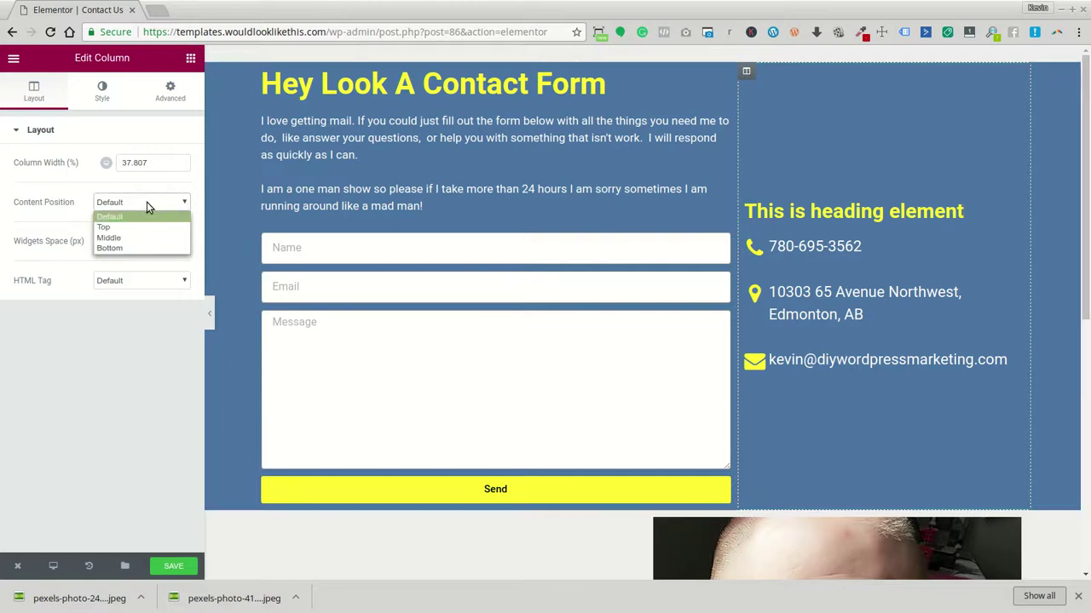
left_click(154, 227)
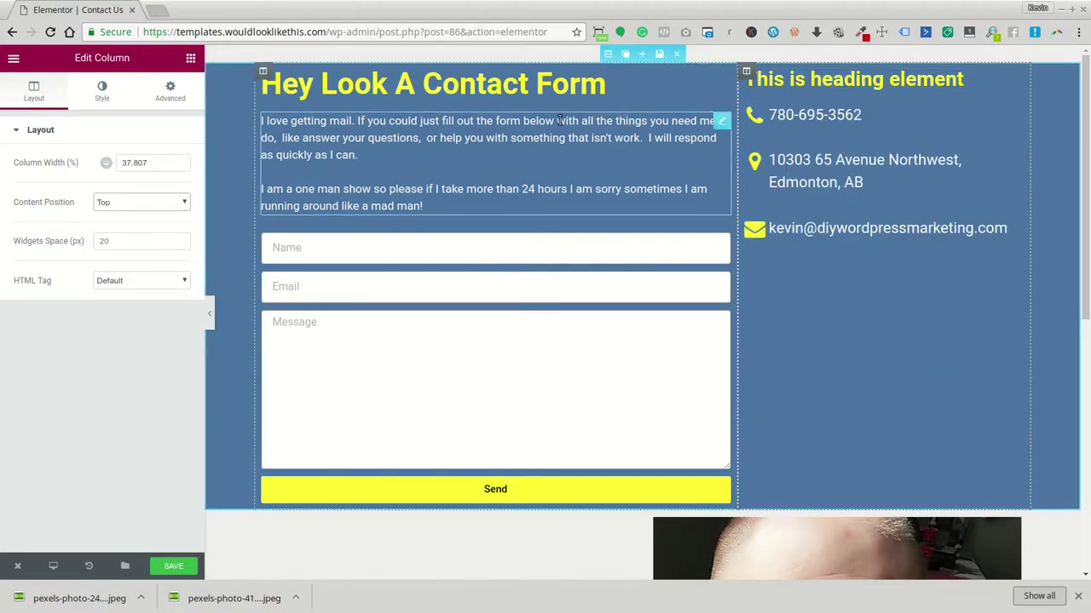
Enlarge the right-column heading to 2.5 em with custom typography
left_click(547, 96)
left_click(102, 92)
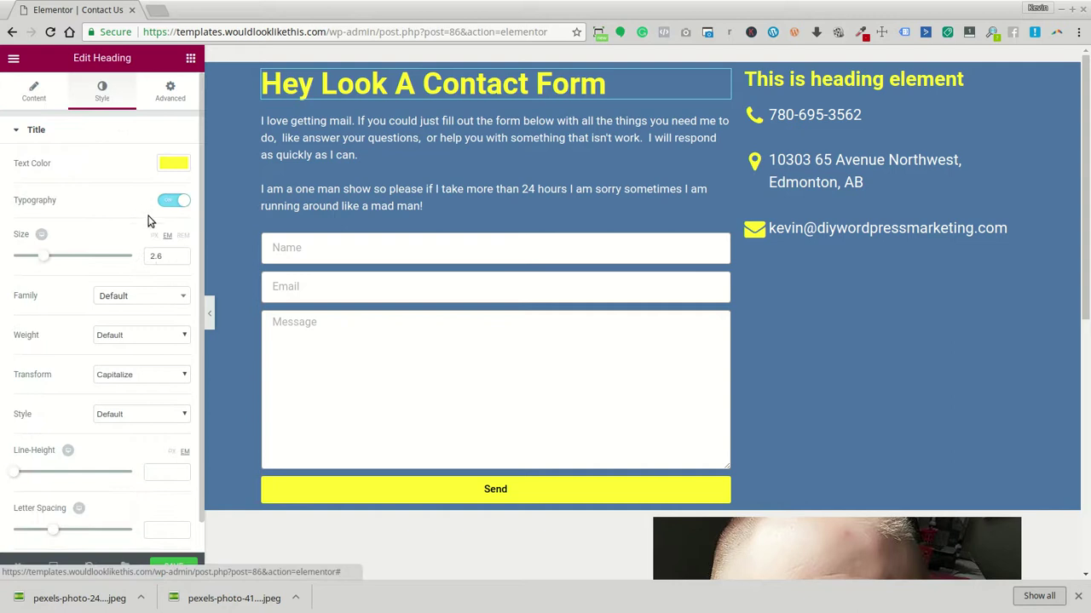
left_click_drag(168, 258, 136, 257)
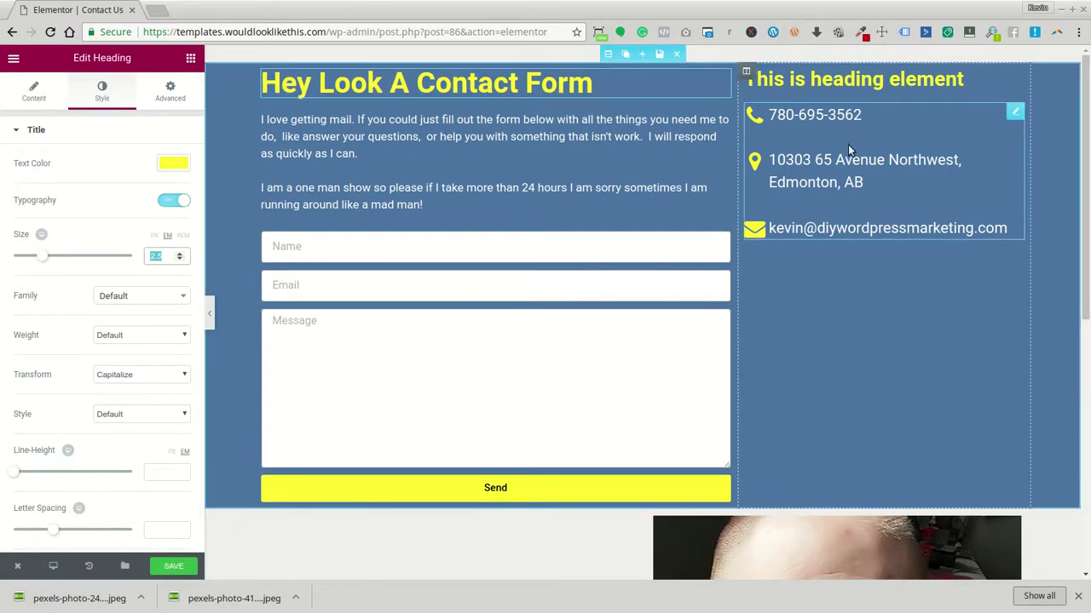
left_click(848, 75)
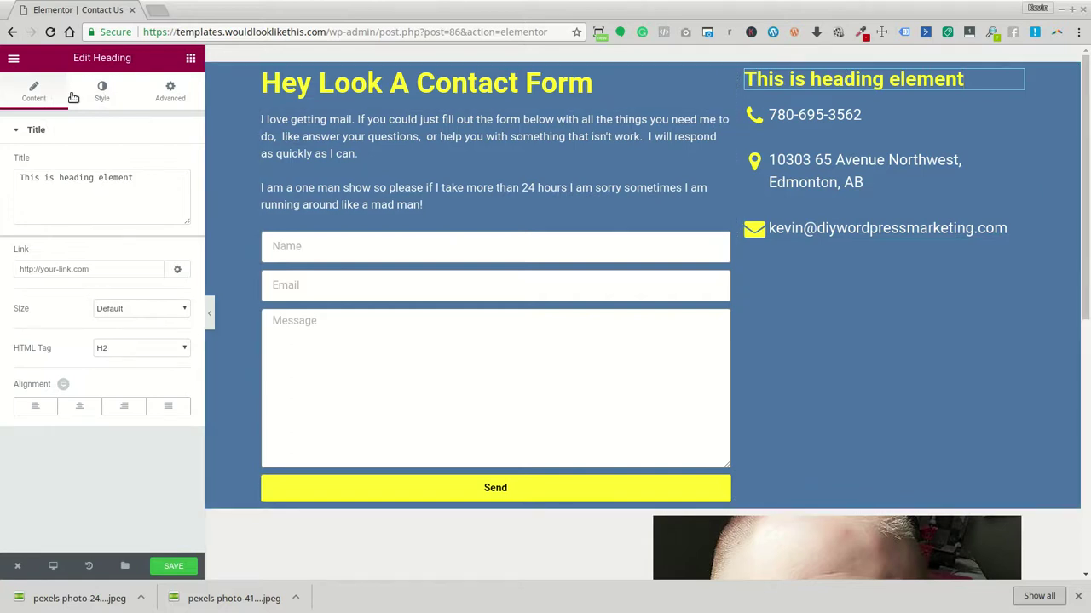
left_click(102, 91)
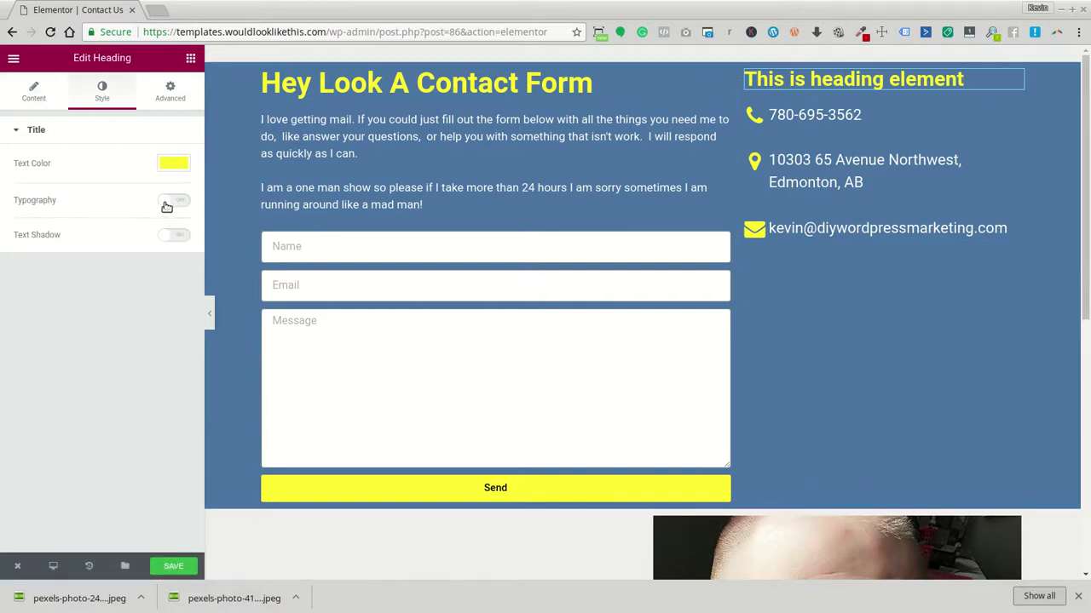
left_click(170, 200)
left_click(167, 235)
left_click(165, 256)
type("2.5")
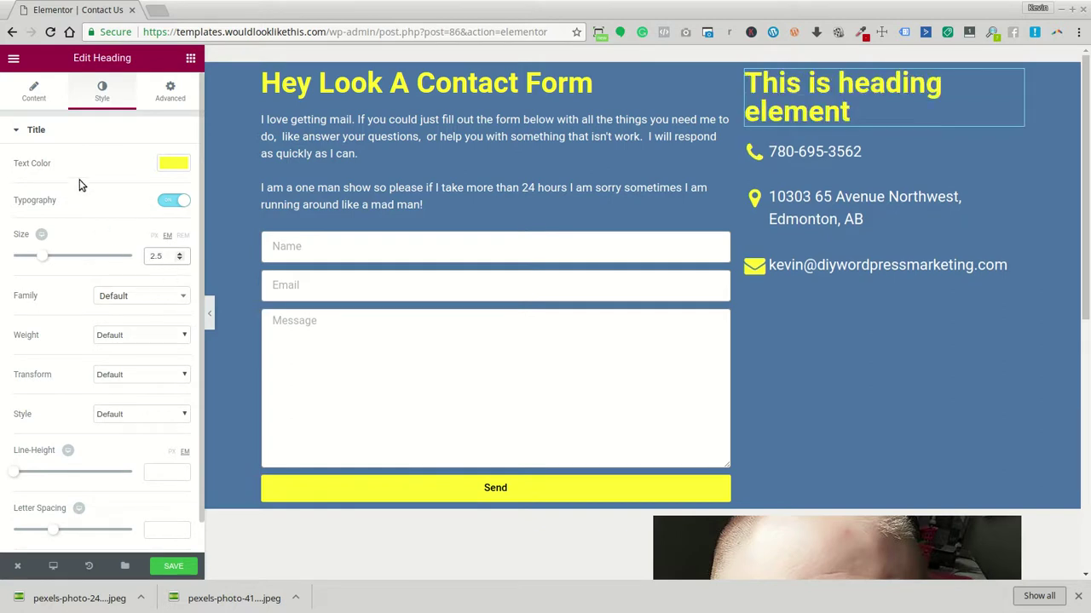
left_click(33, 92)
left_click_drag(132, 179, 18, 178)
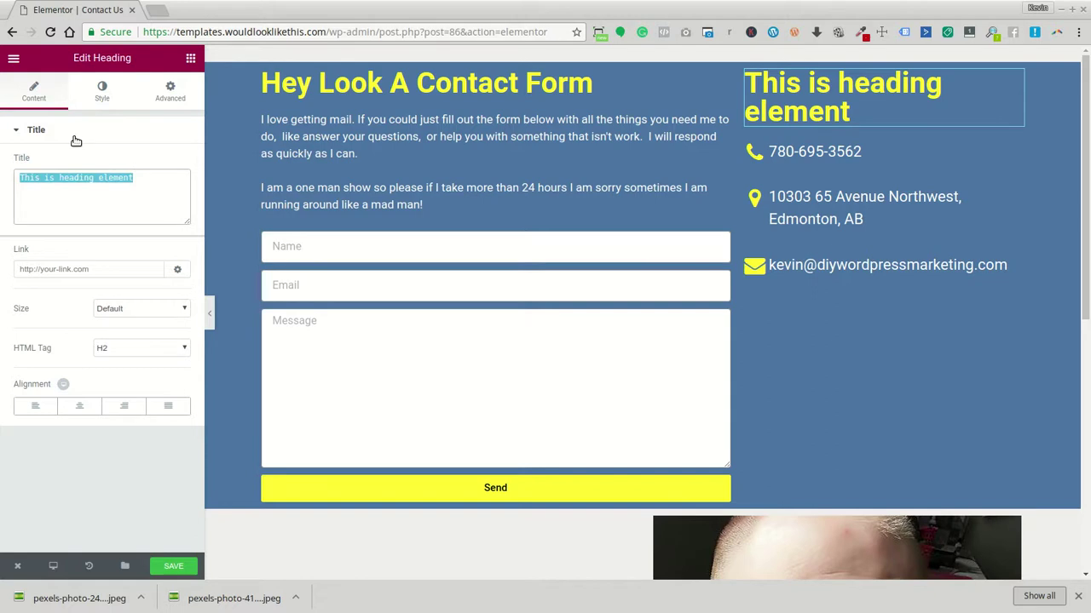
Rewrite the right-column heading as 'Oh good easy ways to contact him from my phone.'
type("Hey")
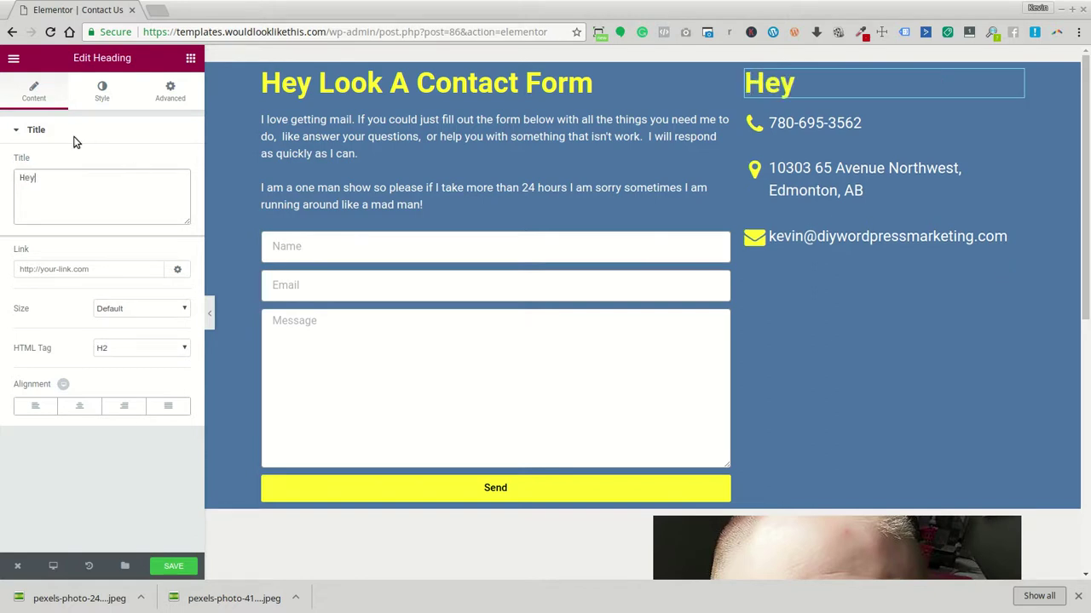
key("BackSpace")
key("BackSpace")
key("BackSpace")
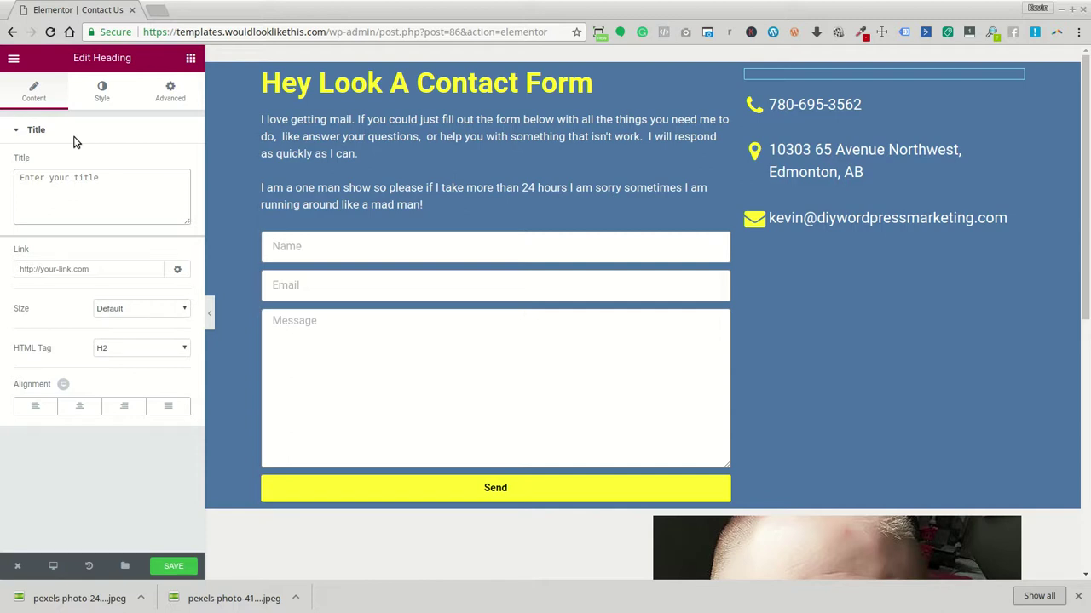
type("hmm. ")
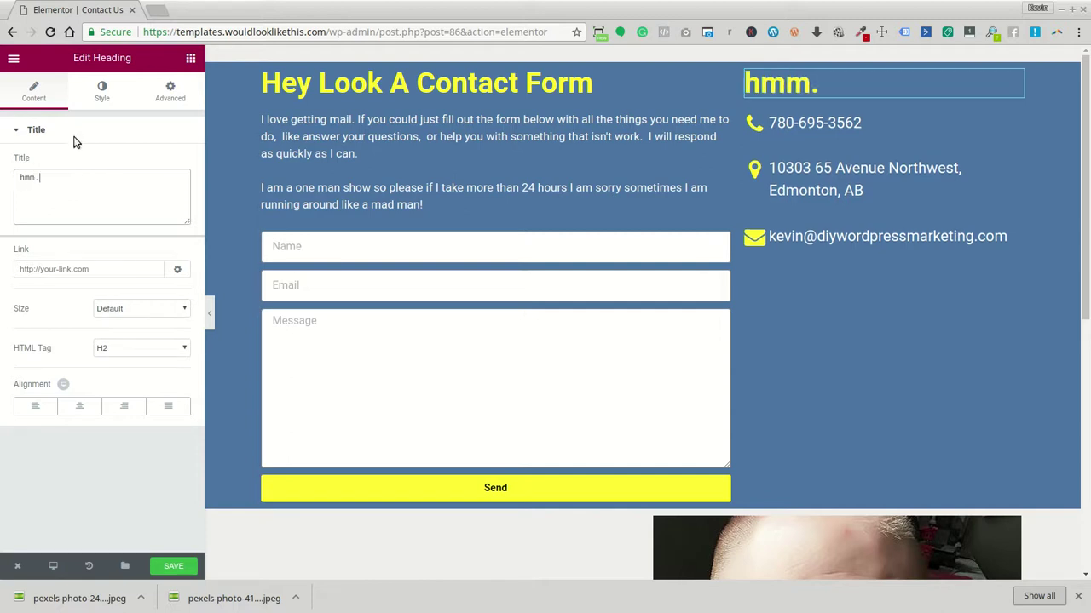
type("...")
key("BackSpace")
type("and t")
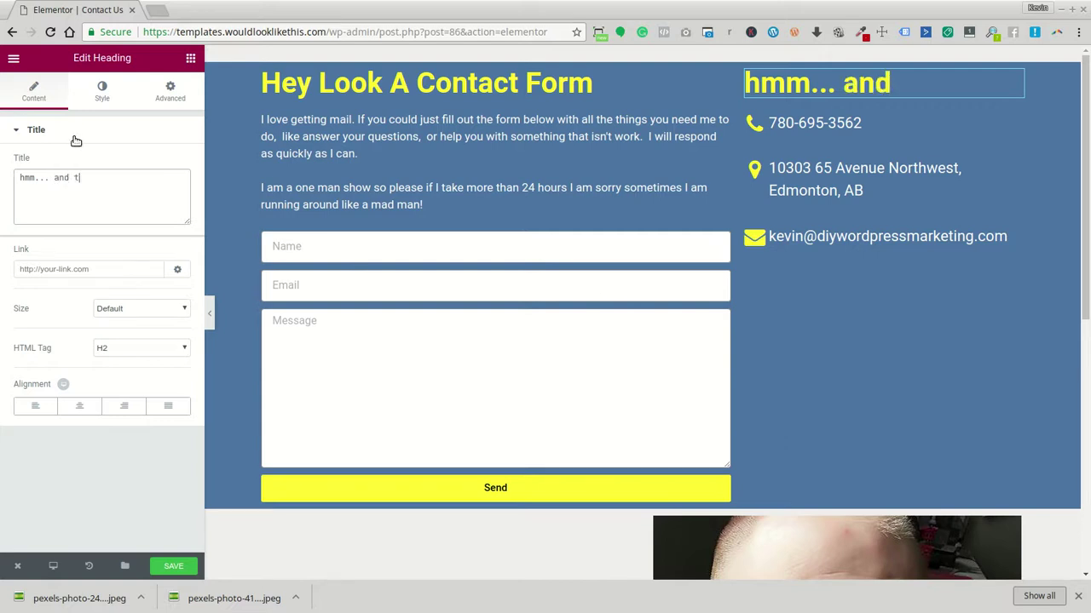
type("he ma")
key("BackSpace")
key("BackSpace")
key("BackSpace")
type("other ")
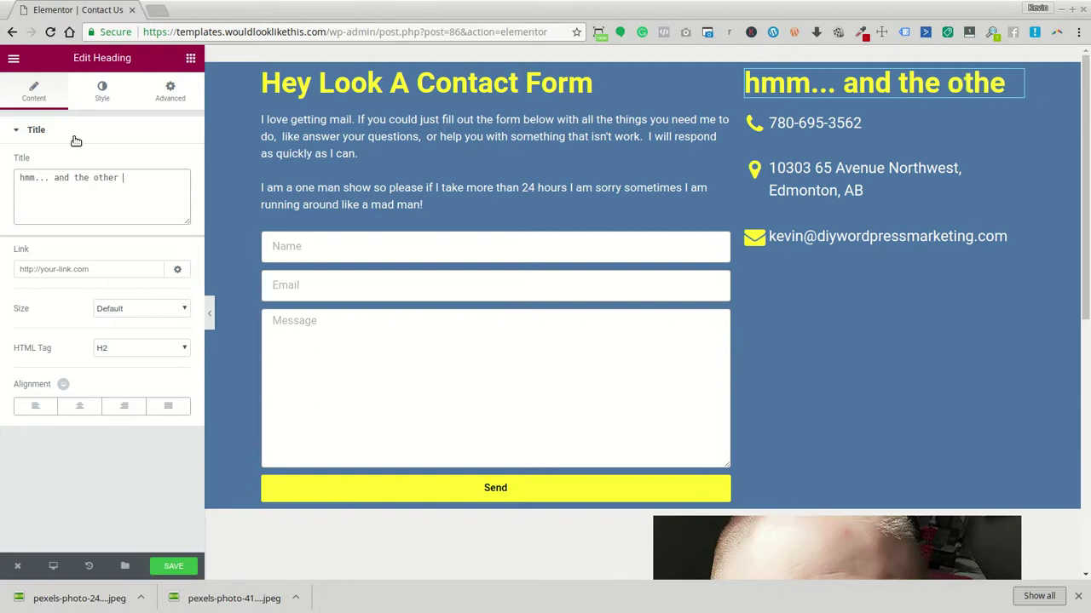
type("ways to get a")
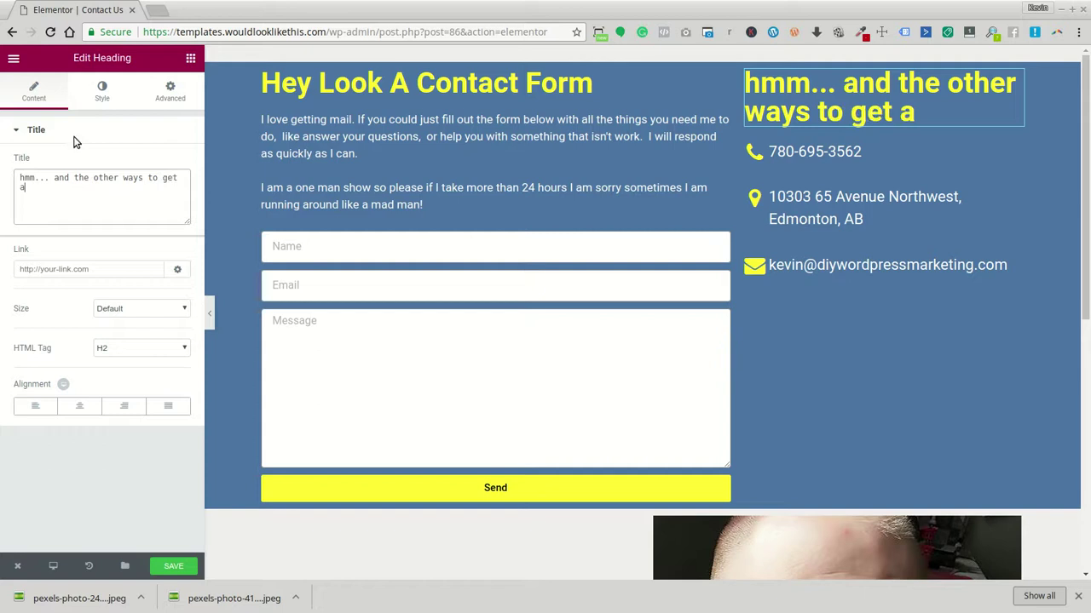
type("hold of")
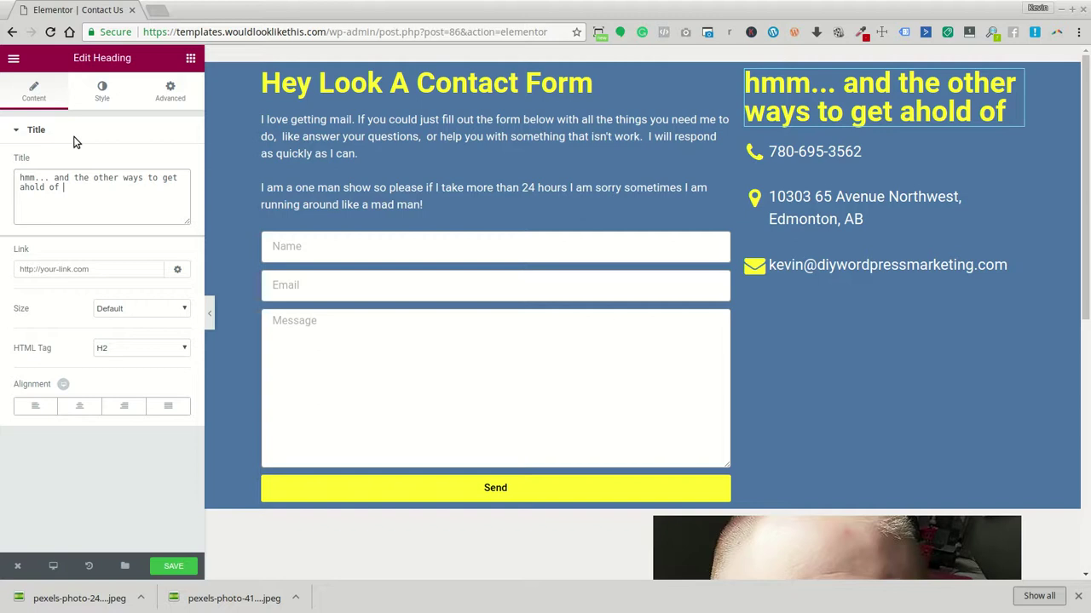
type("th")
key("BackSpace")
key("BackSpace")
key("BackSpace")
key("BackSpace")
key("BackSpace")
key("BackSpace")
key("BackSpace")
key("BackSpace")
key("BackSpace")
key("BackSpace")
key("BackSpace")
key("BackSpace")
key("BackSpace")
key("BackSpace")
key("BackSpace")
key("BackSpace")
key("BackSpace")
key("BackSpace")
key("BackSpace")
key("BackSpace")
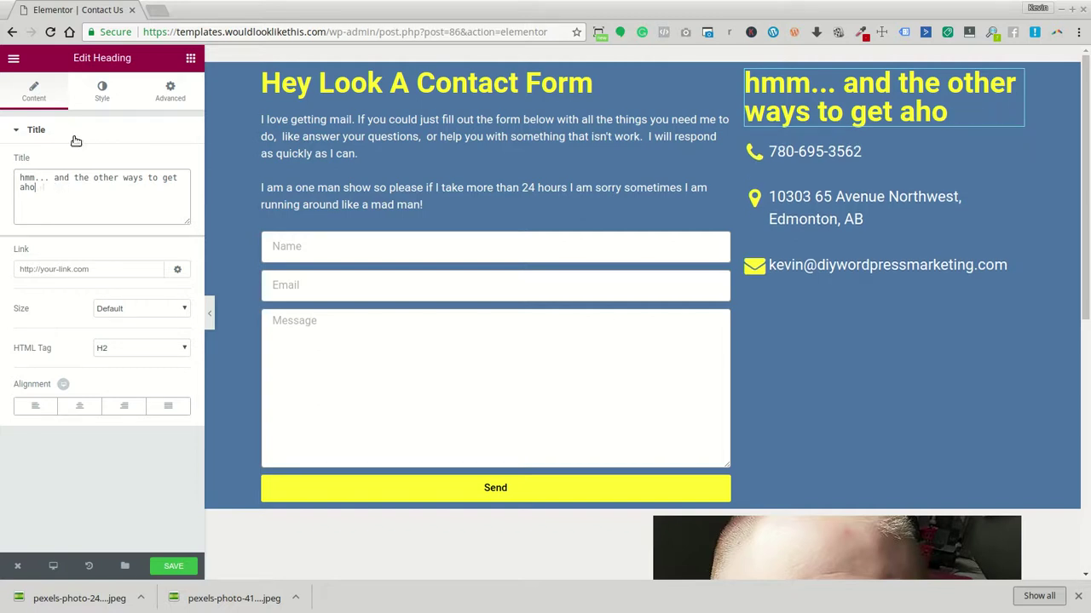
key("BackSpace")
key("BackSpace")
key("BackSpace")
key("BackSpace")
key("BackSpace")
key("BackSpace")
key("BackSpace")
key("BackSpace")
key("BackSpace")
key("BackSpace")
key("BackSpace")
key("BackSpace")
key("BackSpace")
key("BackSpace")
key("BackSpace")
key("BackSpace")
key("BackSpace")
key("BackSpace")
key("BackSpace")
key("BackSpace")
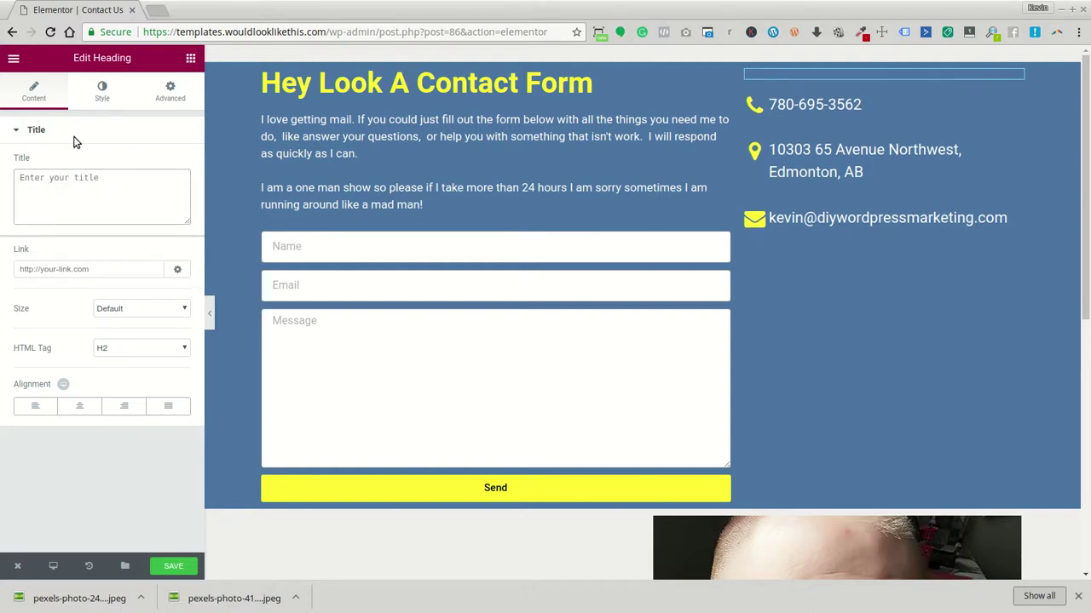
type("Oh good ea")
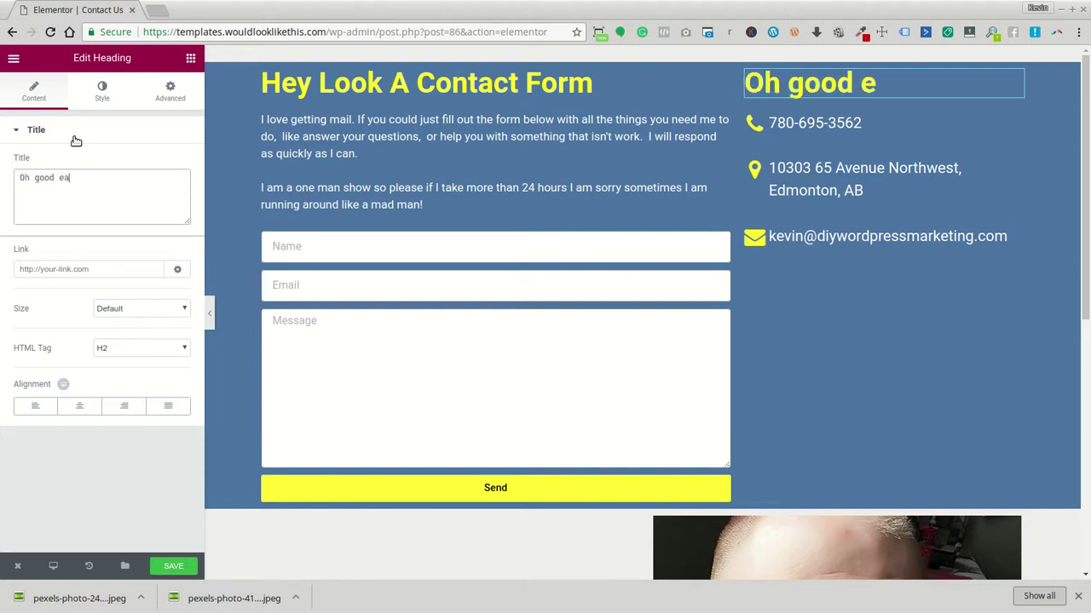
type("sy ways to contact h")
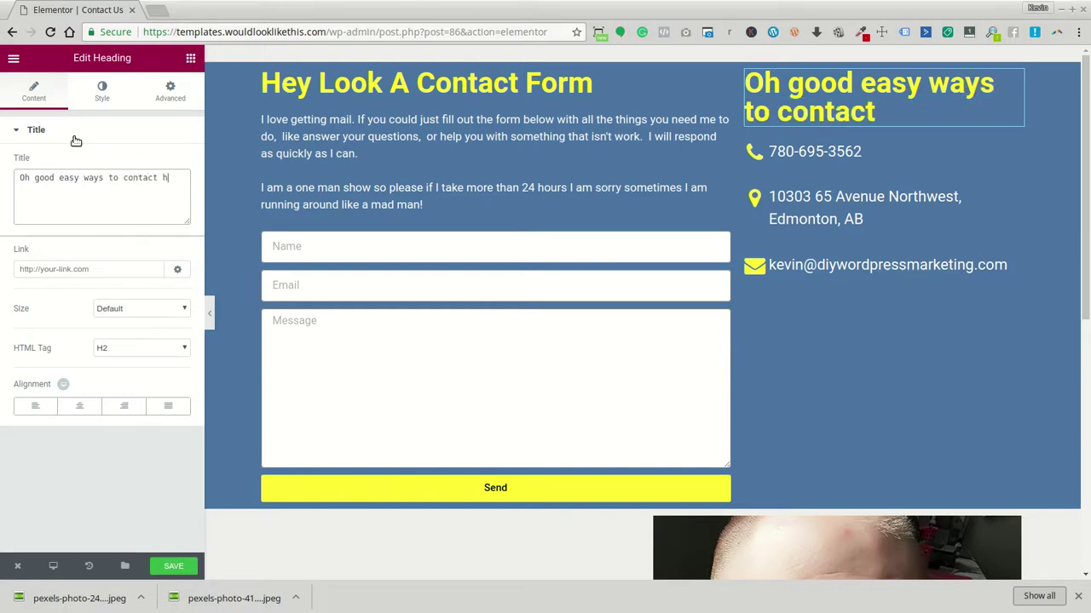
type("im from my phone")
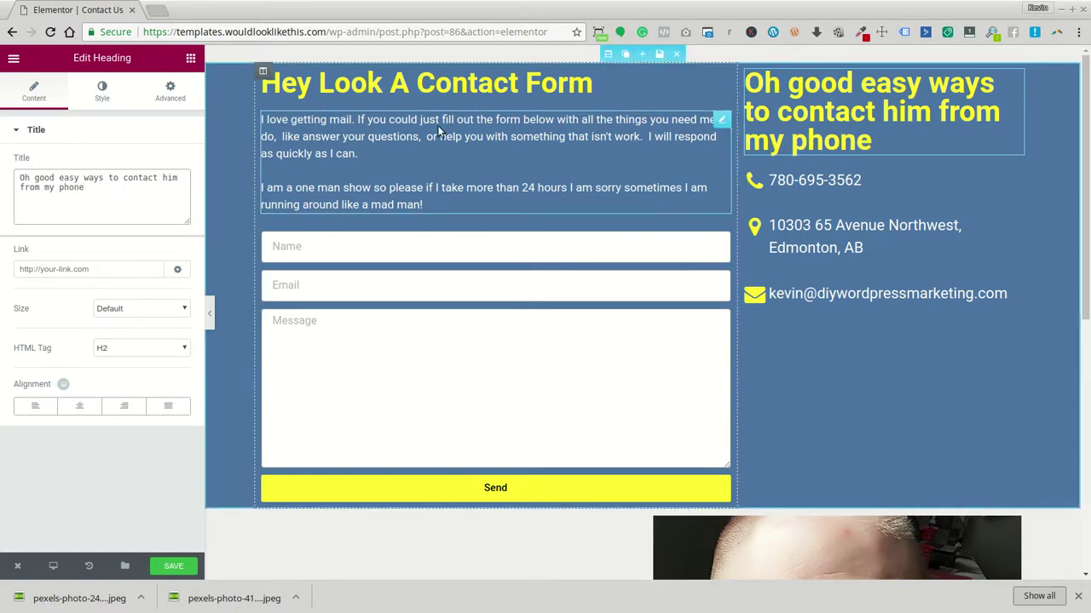
type(".")
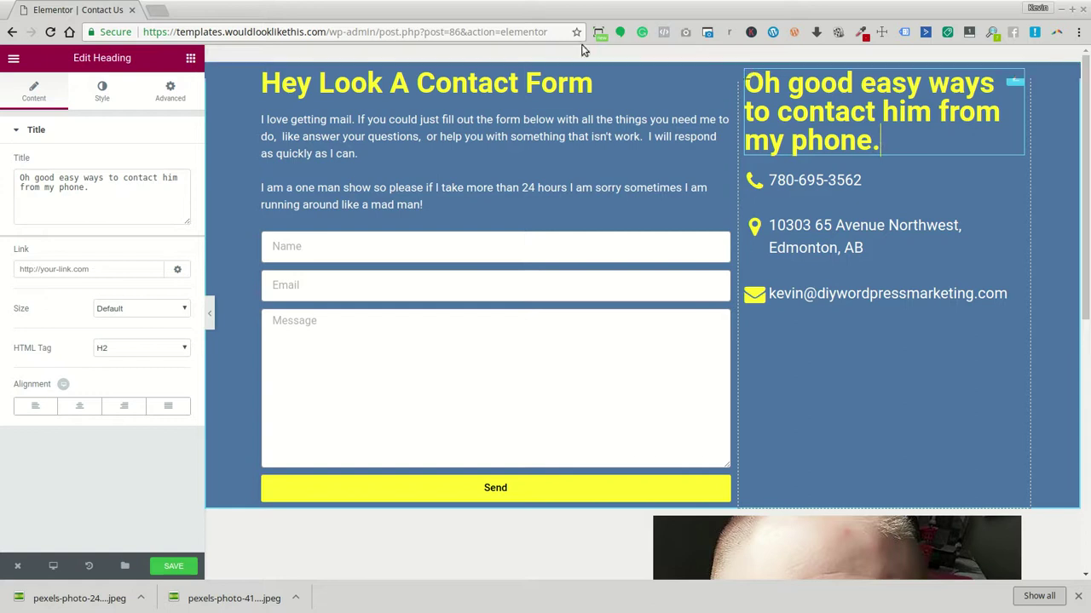
Duplicate the intro Text Editor paragraph and place the copy under the right-column heading
left_click(190, 58)
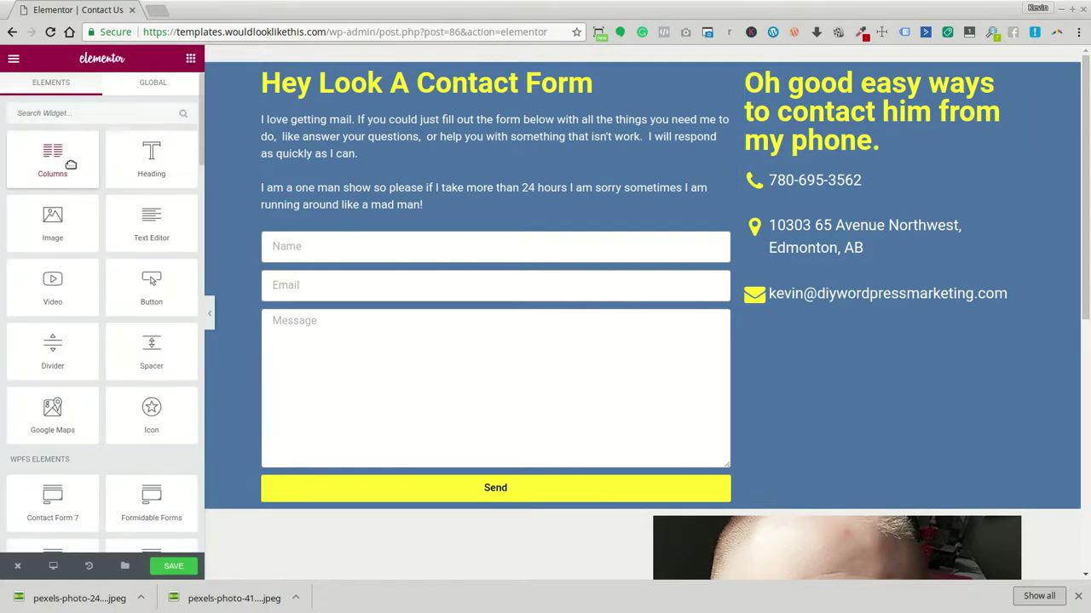
left_click_drag(110, 207, 836, 183)
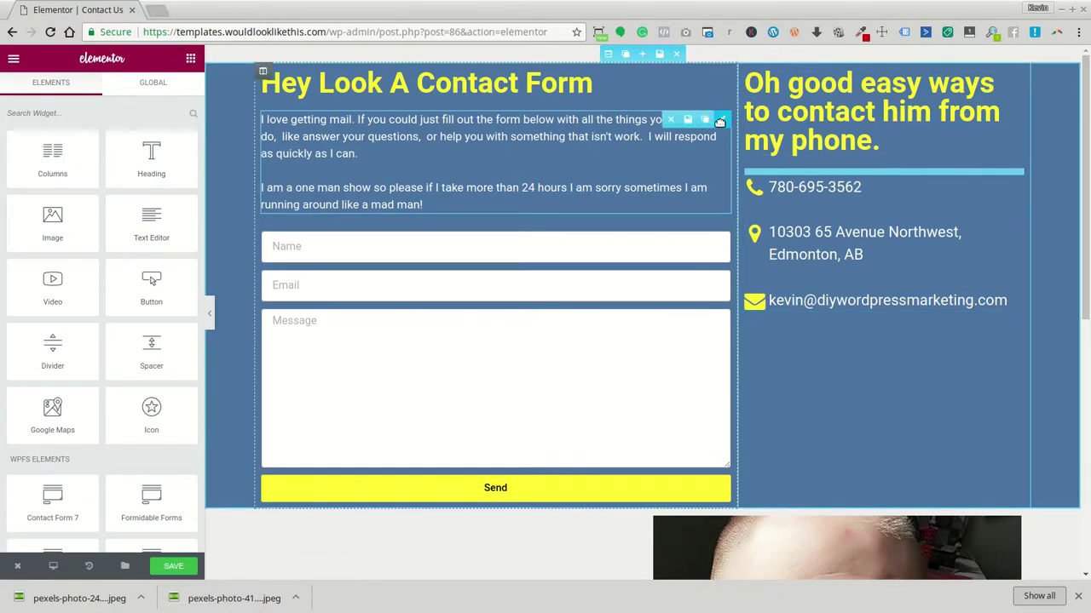
left_click(703, 125)
left_click_drag(707, 240, 882, 170)
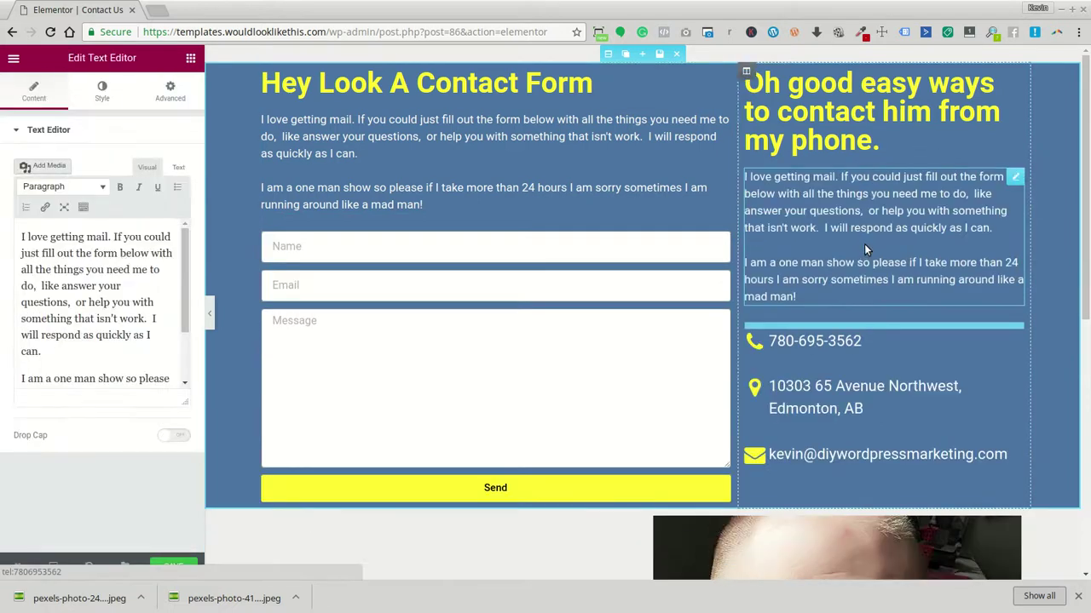
Replace the copied text with the note 'I presume you are trying to contact me from your phone…'
left_click(136, 370)
key("ctrl+a")
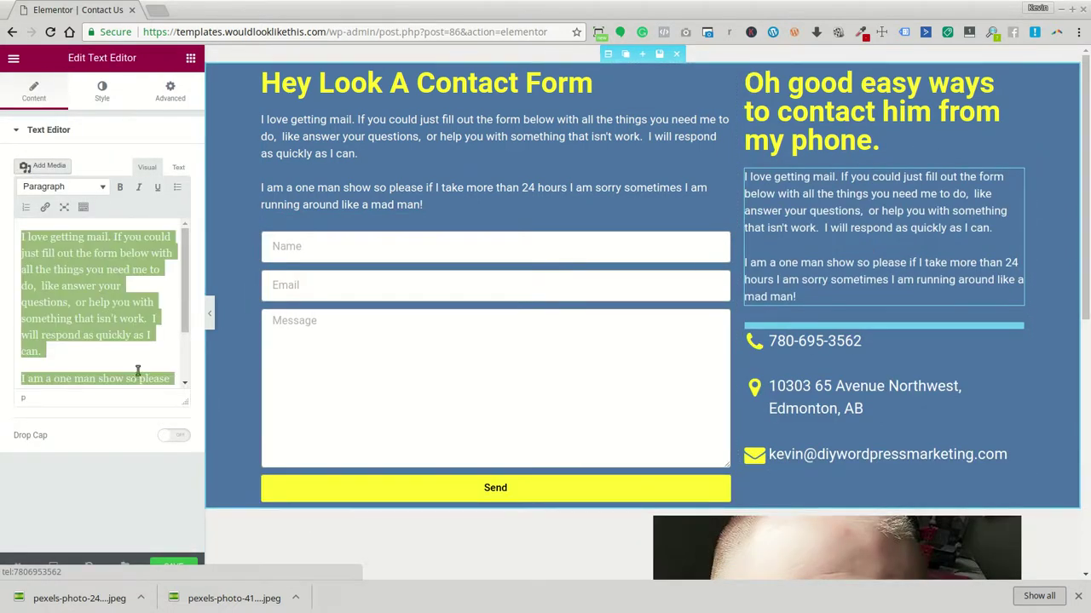
key("BackSpace")
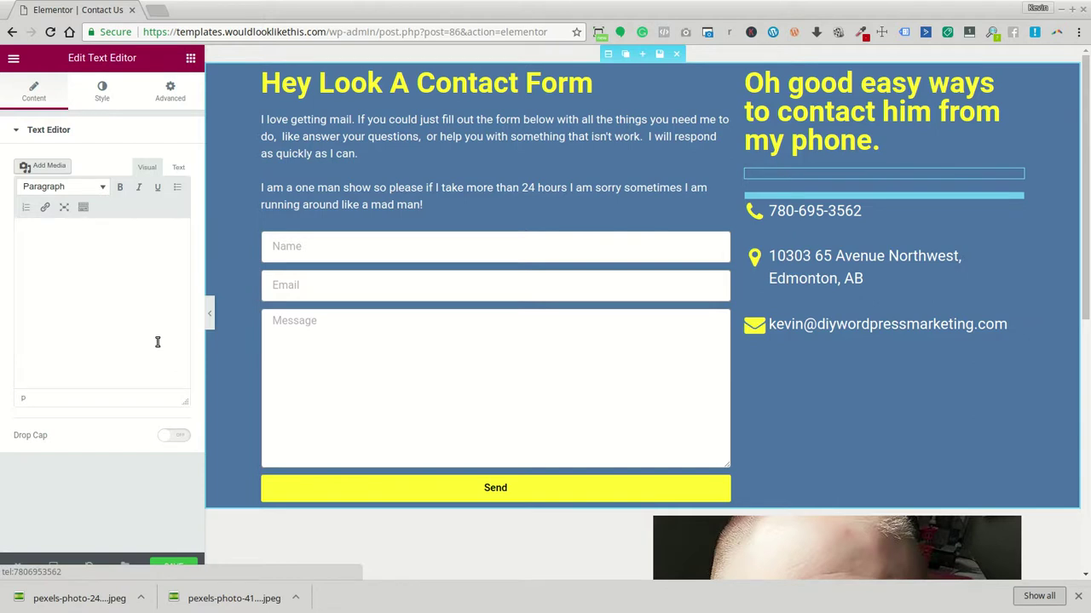
type("wel")
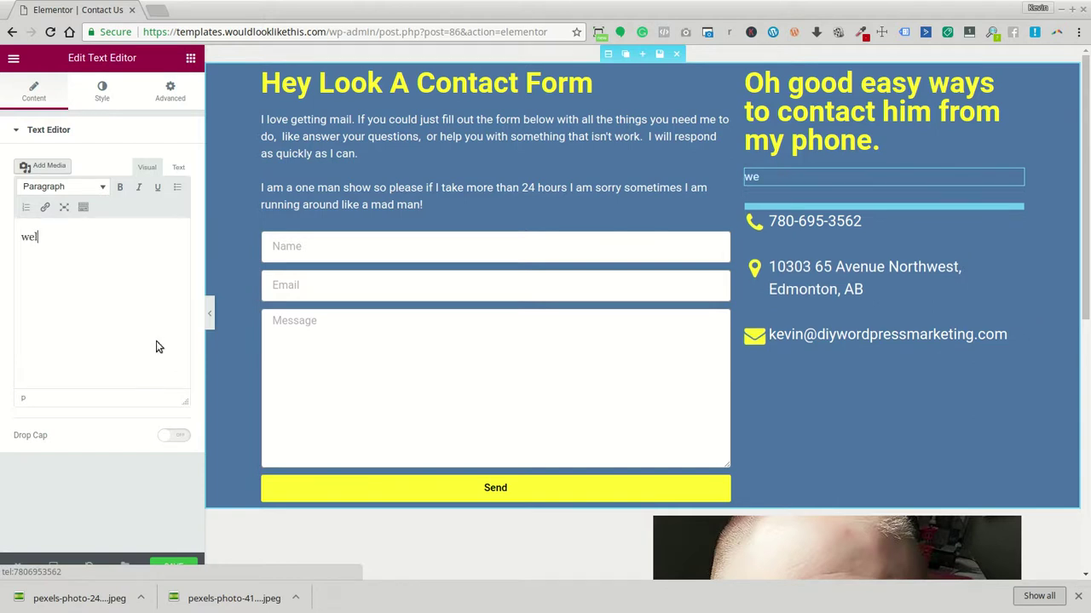
key("BackSpace")
key("BackSpace")
key("BackSpace")
type("I presume you are tr")
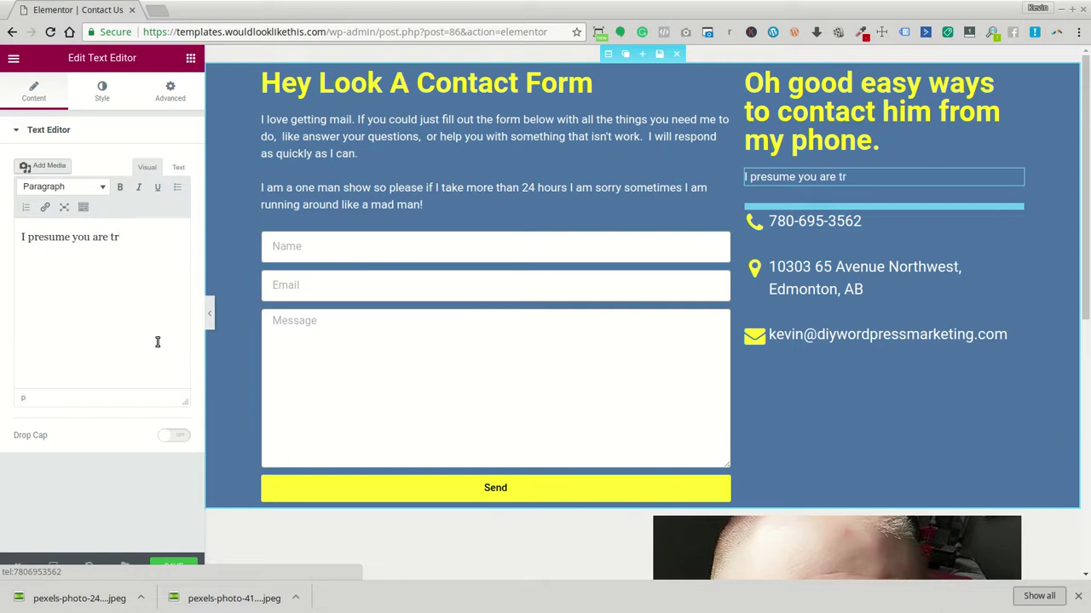
type("ying to con")
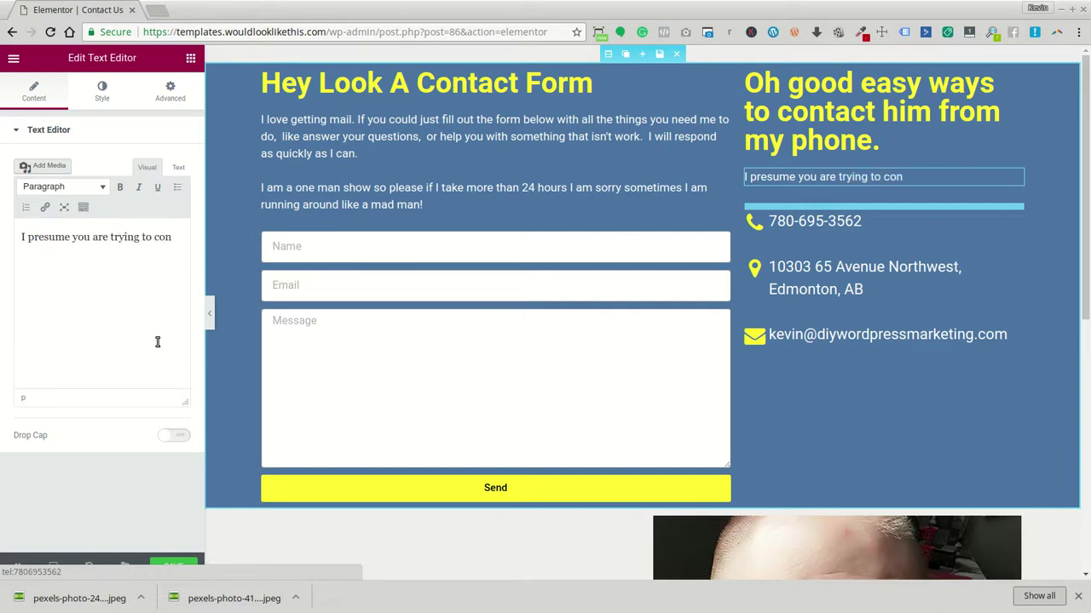
type("tact me")
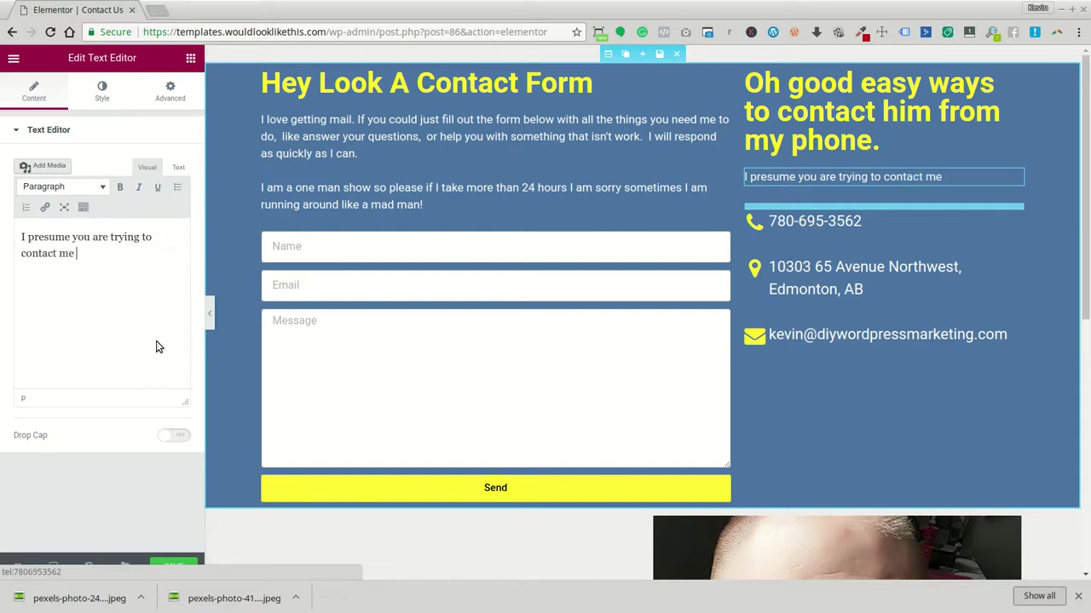
type(" from your p")
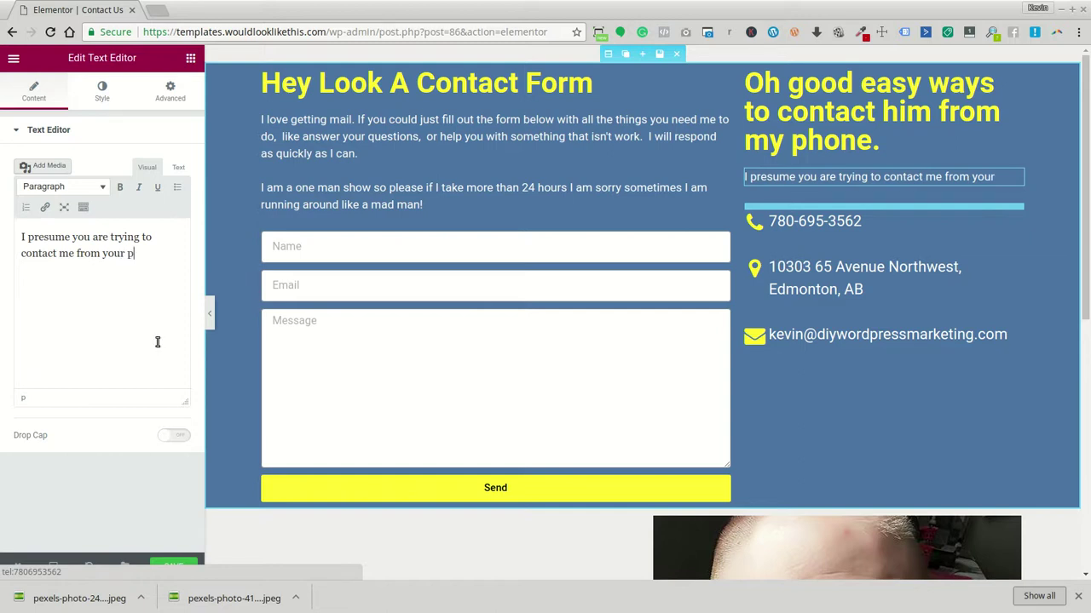
type("hone.  S")
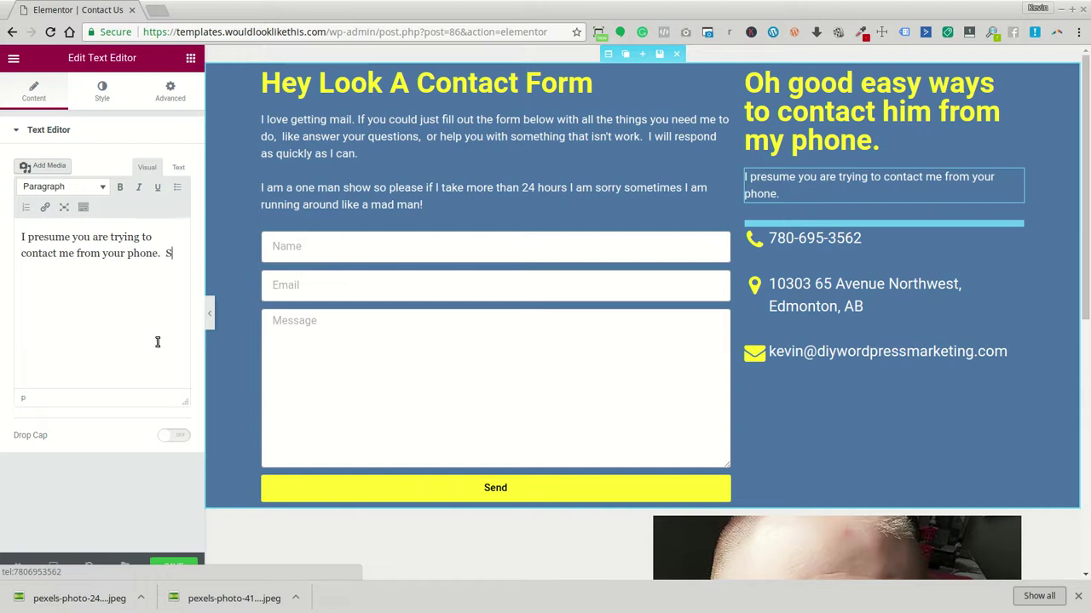
type("ince this ")
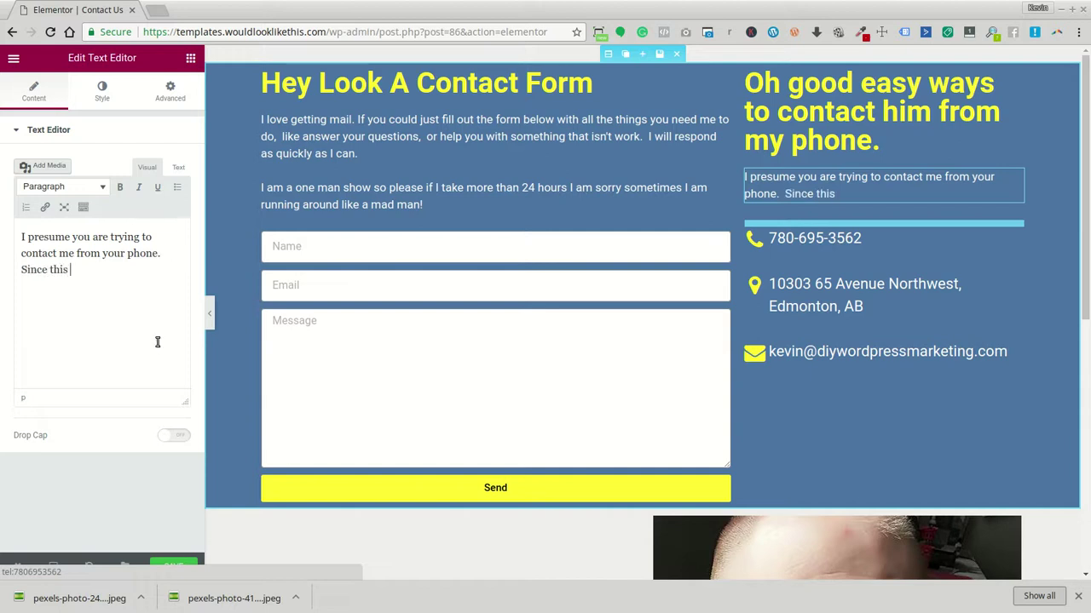
type("isat the top and")
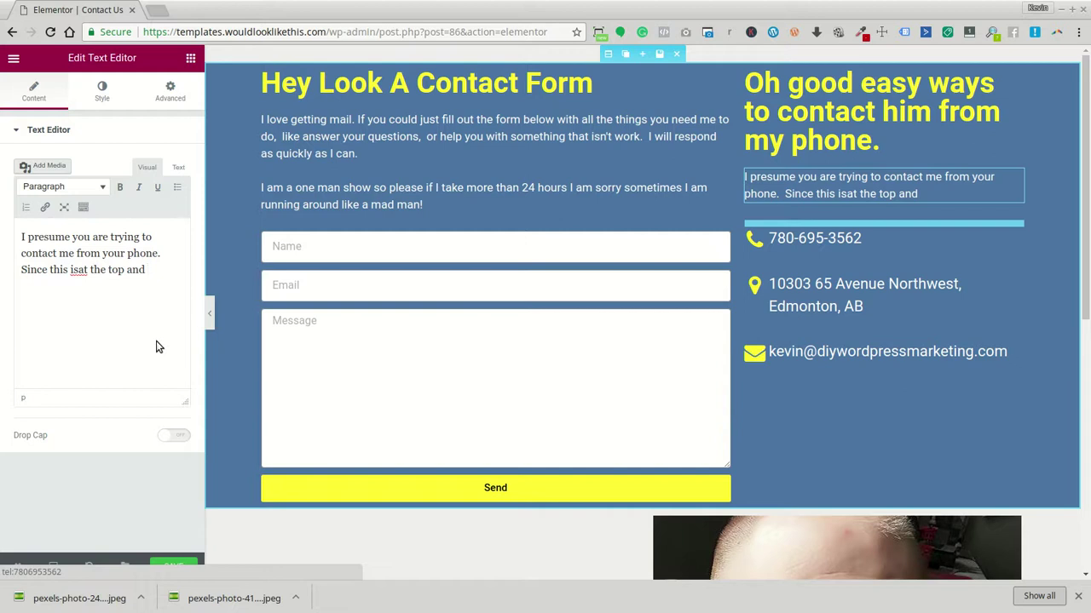
key("BackSpace")
key("BackSpace")
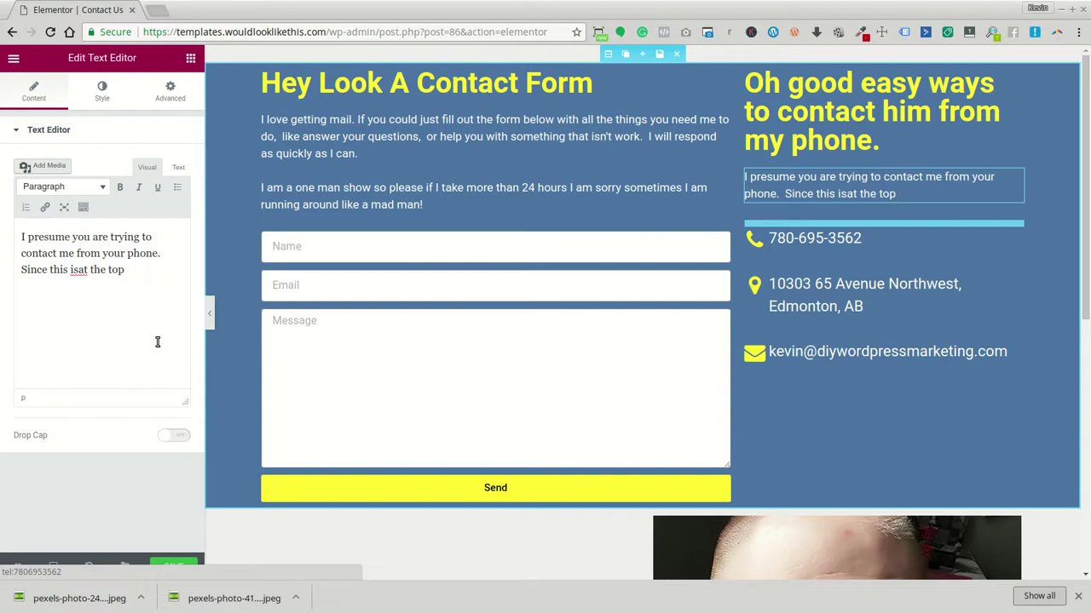
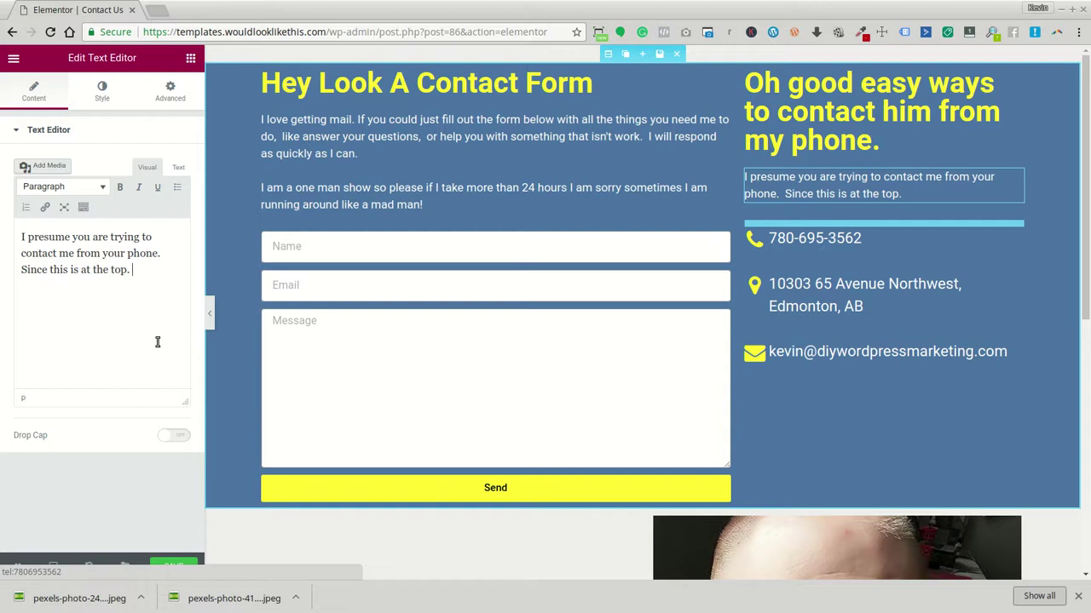
Add 'you need to do is touch your favourtie way to find me.' and fix the misspelling via spellcheck
type("you need to do is touch your favourt")
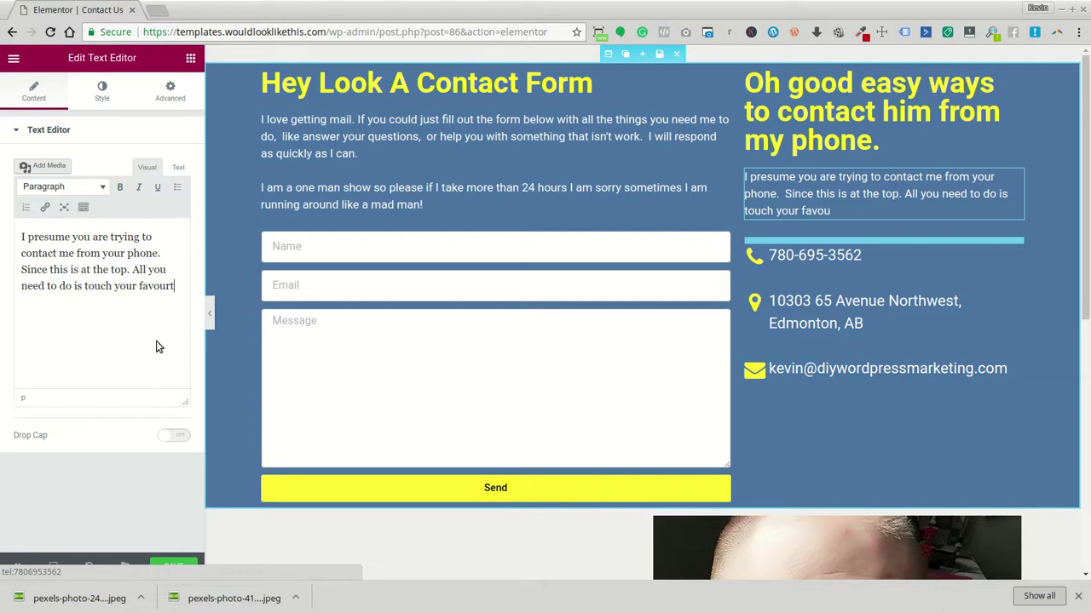
type("ie way to find me.")
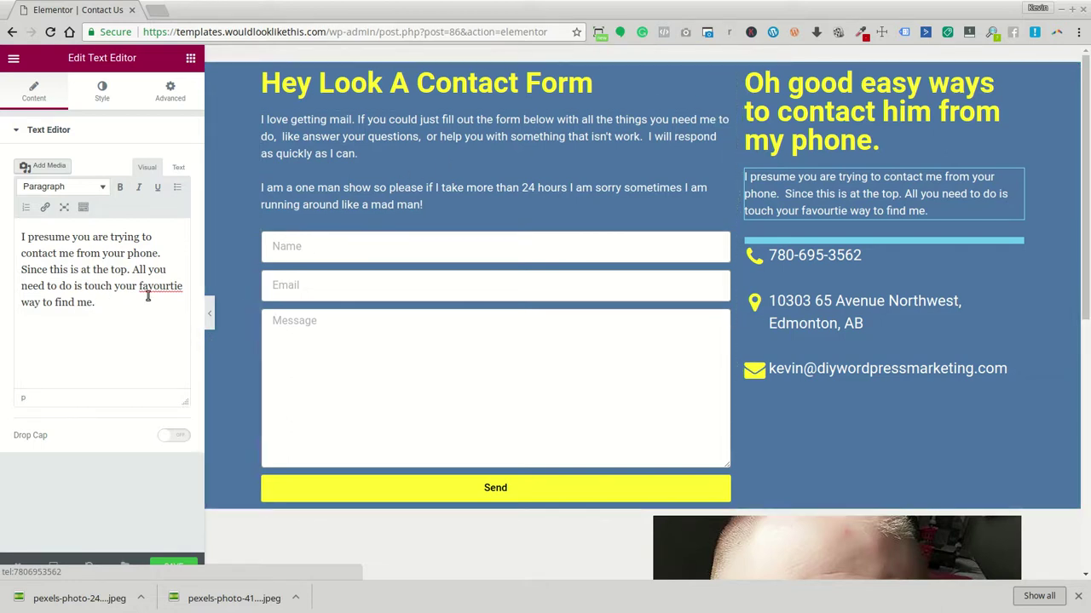
right_click(149, 288)
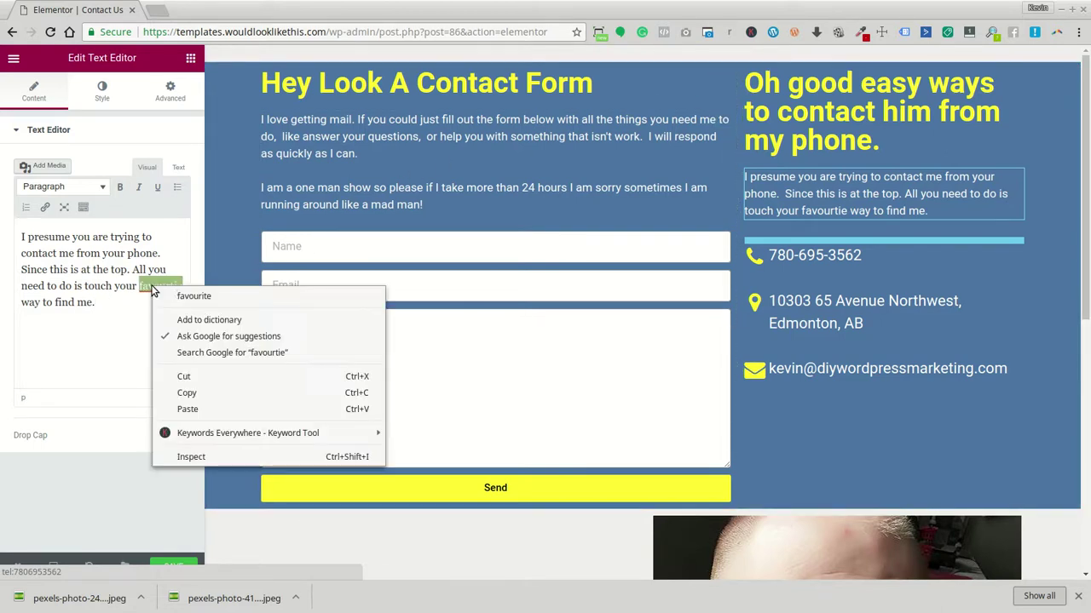
left_click(166, 295)
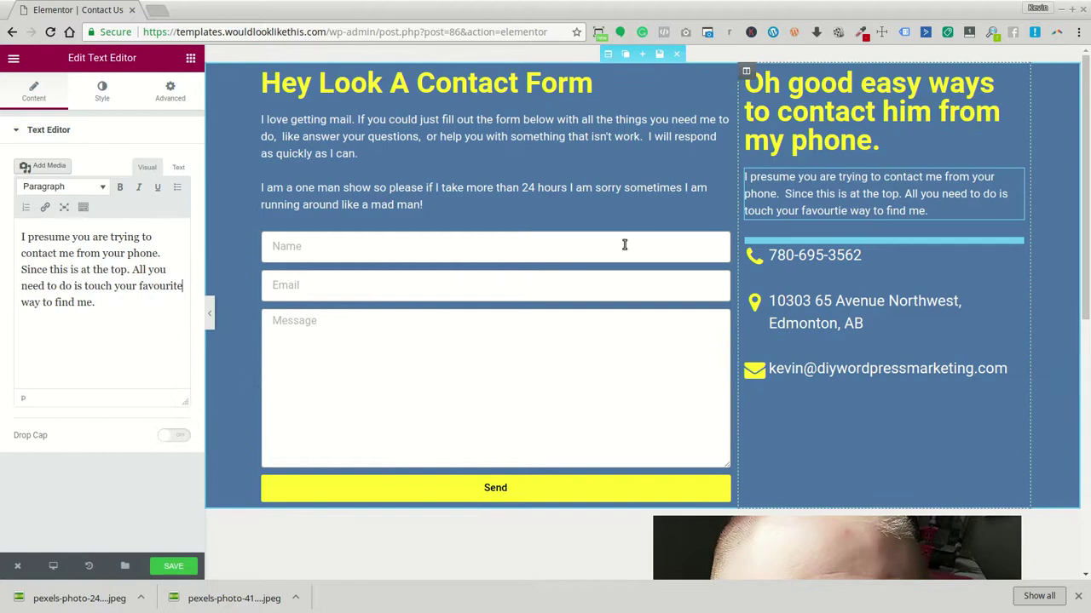
Change 'favourite' to the spelling 'favorite', then select the contact details list
right_click(159, 288)
left_click(159, 286)
double_click(159, 286)
left_click(159, 286)
key("Delete")
left_click(151, 314)
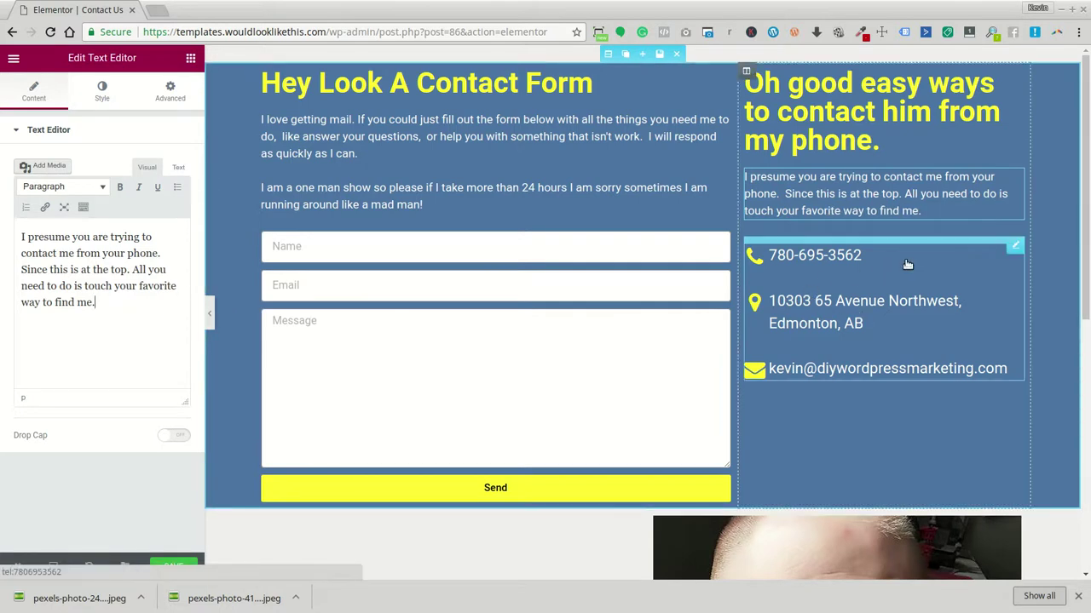
scroll(908, 265, "down", 1)
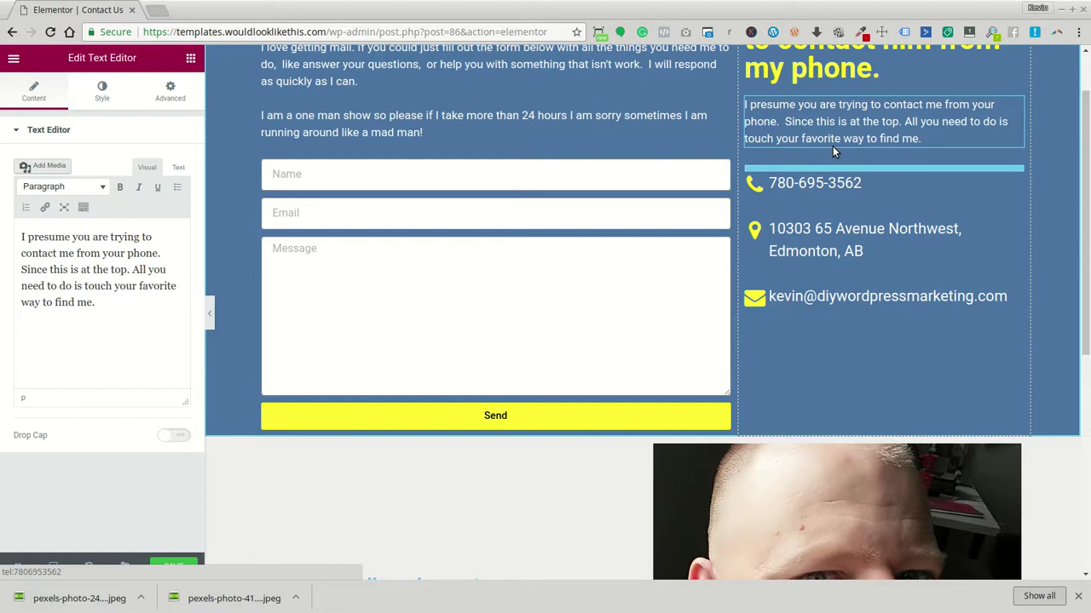
left_click(874, 188)
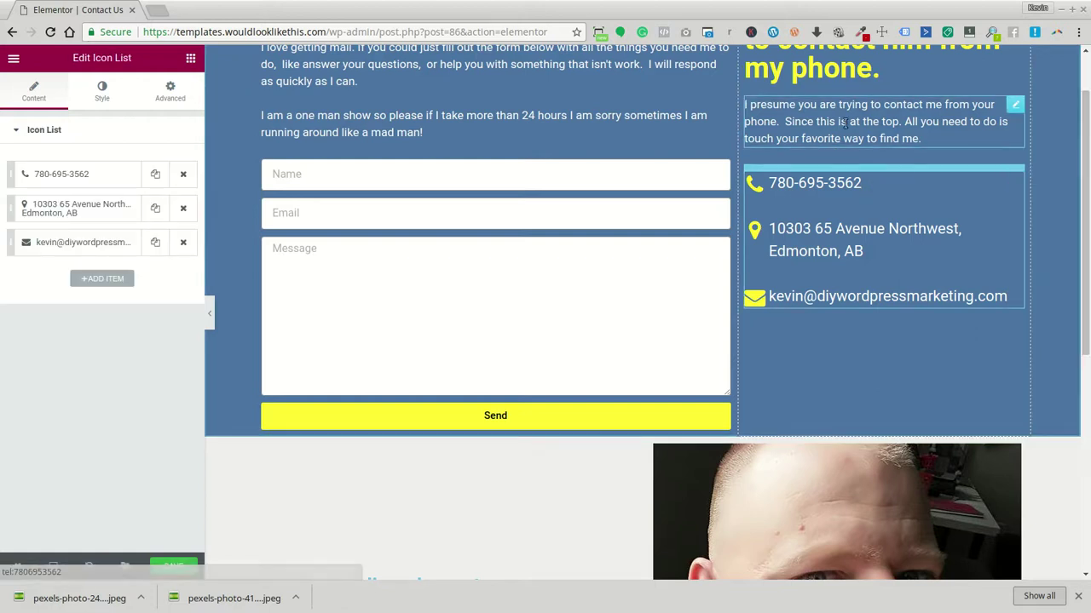
Set the contact list's Space Between to 50
scroll(853, 177, "down", 1)
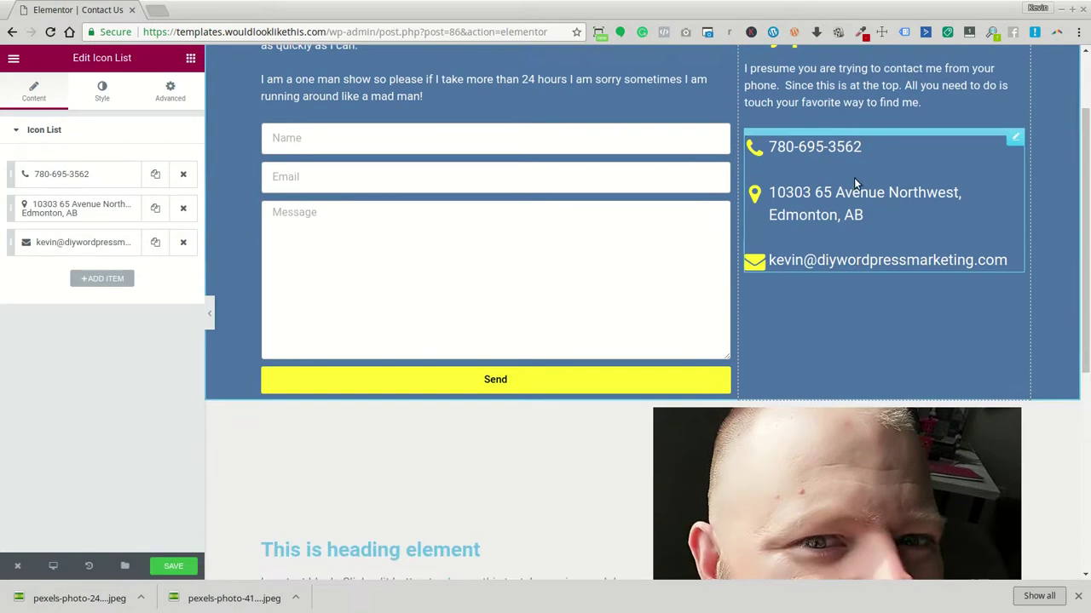
left_click(115, 81)
left_click_drag(97, 178, 144, 180)
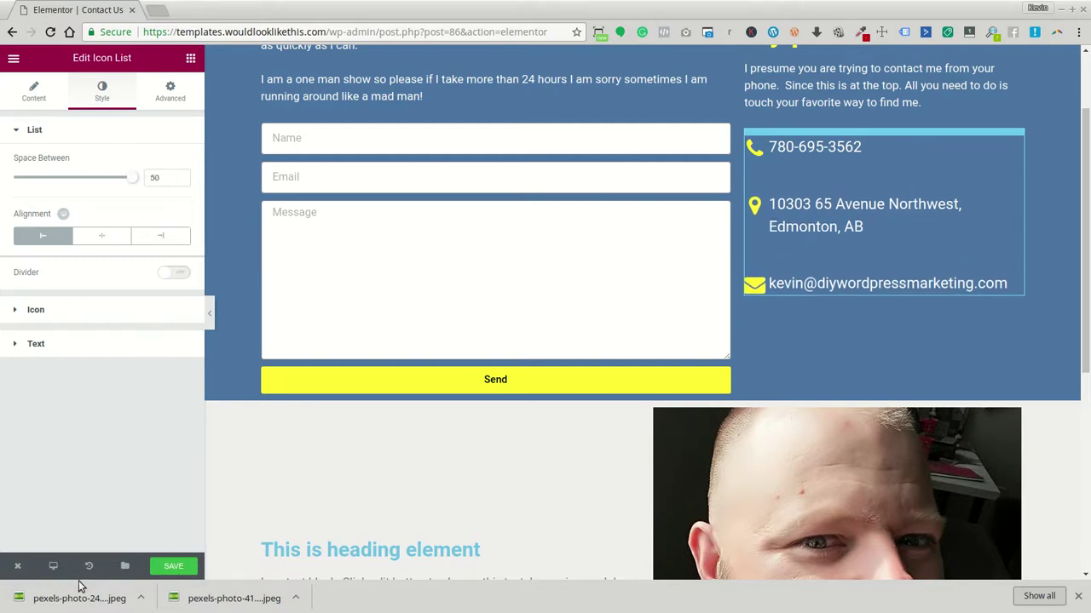
Turn on Reverse Columns for mobile in the section's Advanced > Responsive settings
scroll(794, 272, "up", 2)
scroll(794, 272, "up", 1)
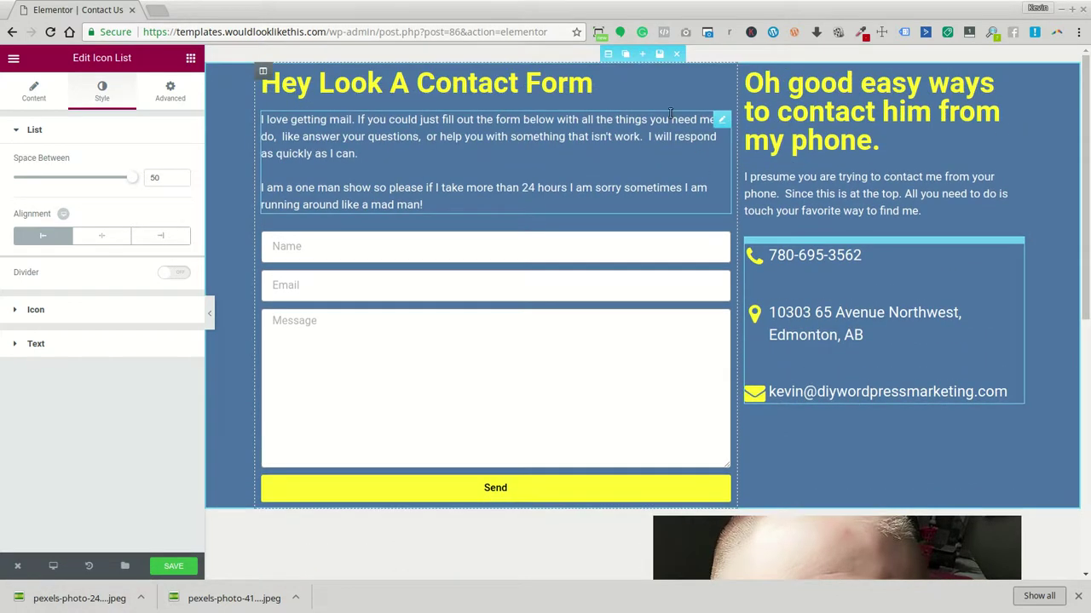
left_click(608, 54)
left_click(173, 92)
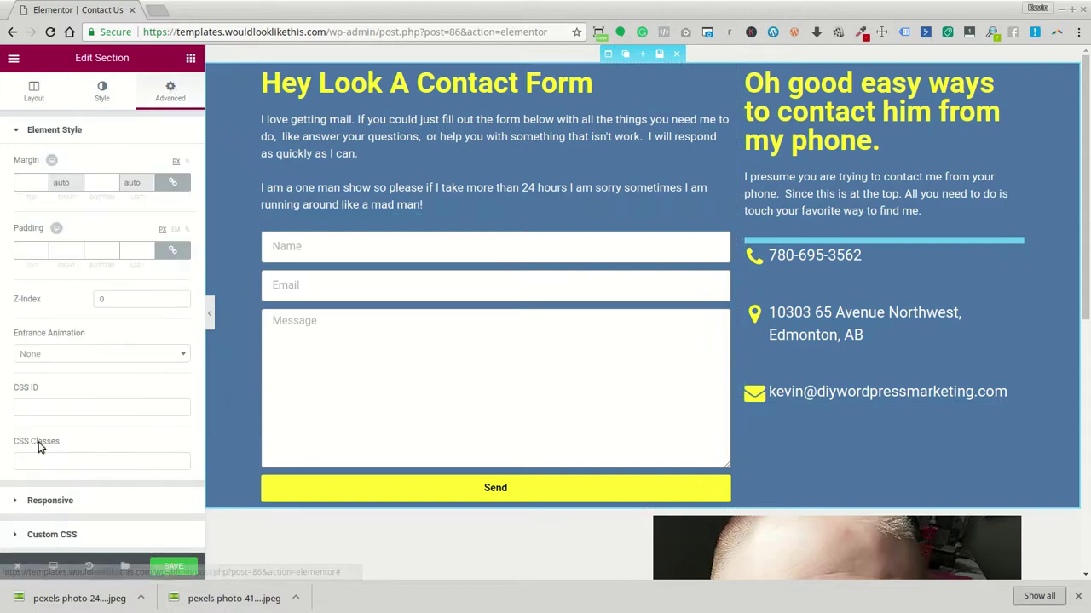
left_click(57, 500)
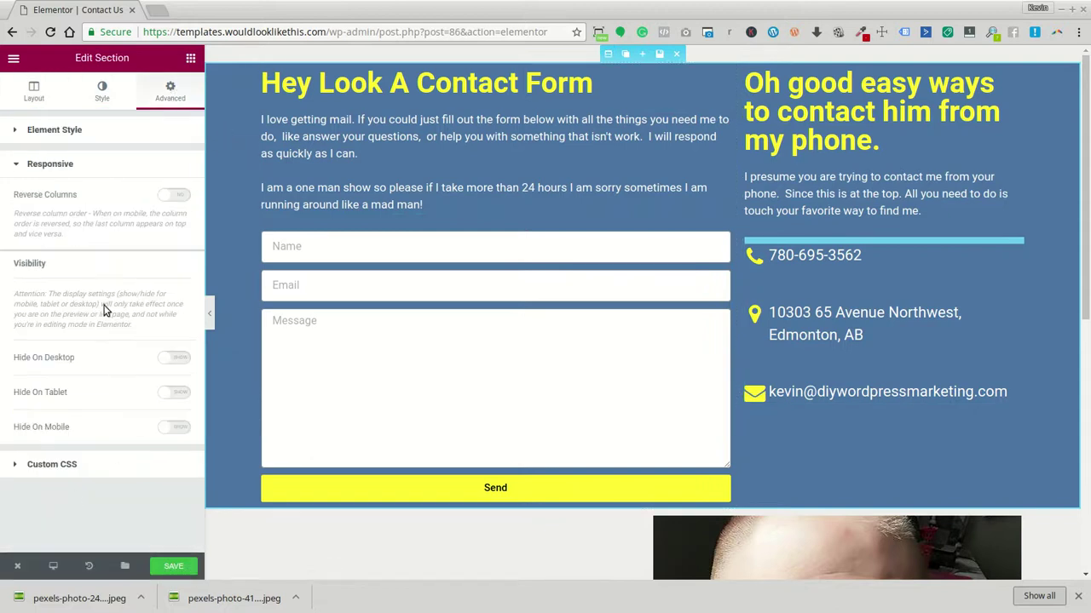
left_click(177, 195)
Save the page and switch the editor preview to Mobile
left_click(180, 576)
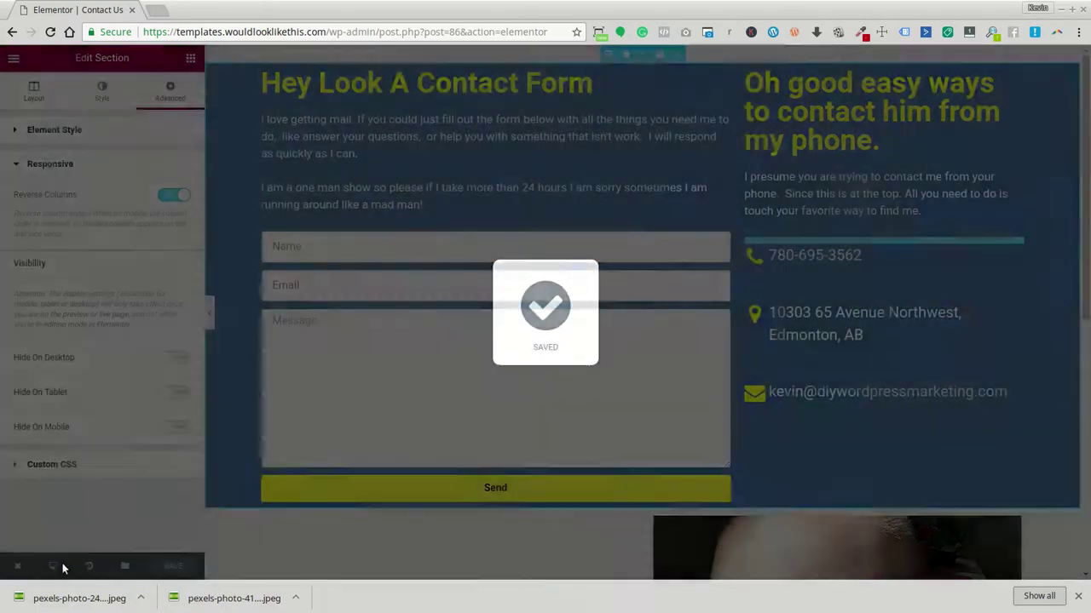
left_click(54, 567)
left_click(46, 532)
scroll(647, 185, "down", 1)
Centre the contact-ways heading and the 'Hey Look A Contact Form' heading
left_click(630, 163)
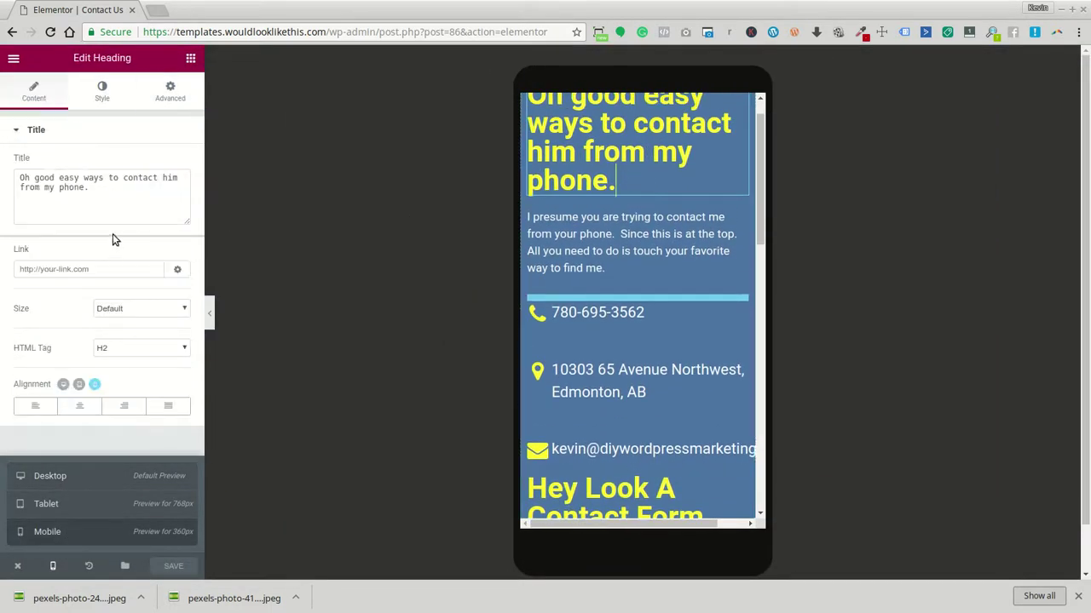
left_click(78, 408)
scroll(637, 418, "down", 1)
left_click(638, 418)
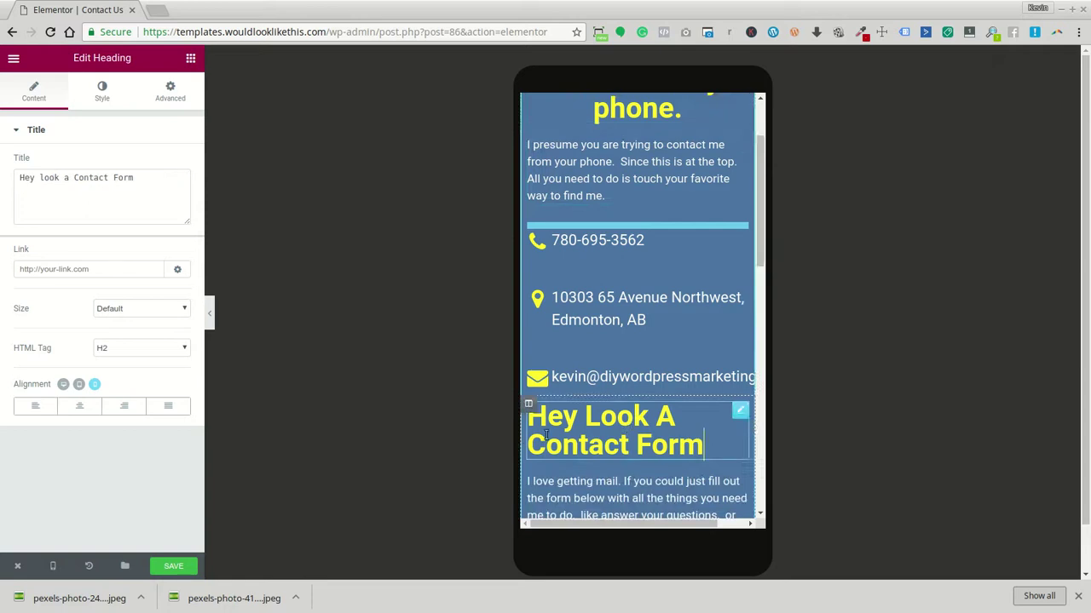
left_click(83, 405)
scroll(681, 389, "down", 1)
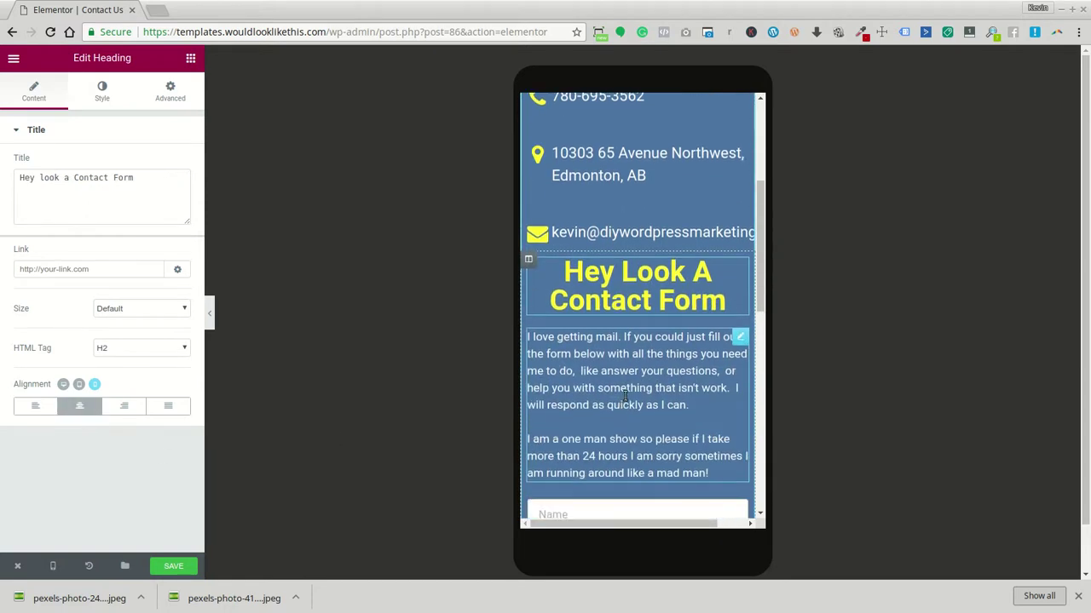
scroll(625, 389, "up", 3)
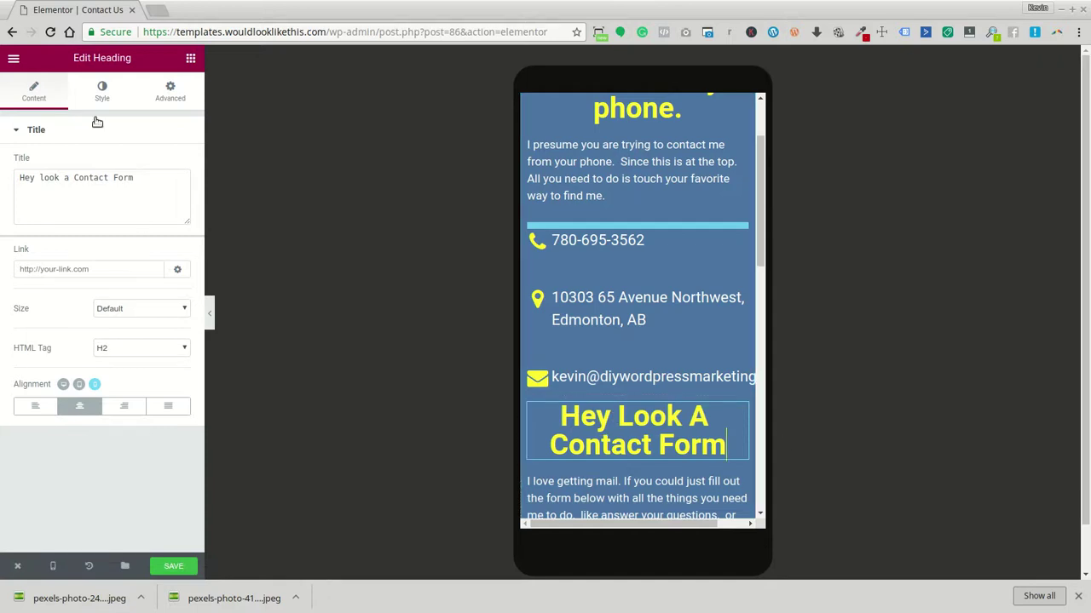
Give the contact form heading an unlinked top margin of 50
left_click(174, 94)
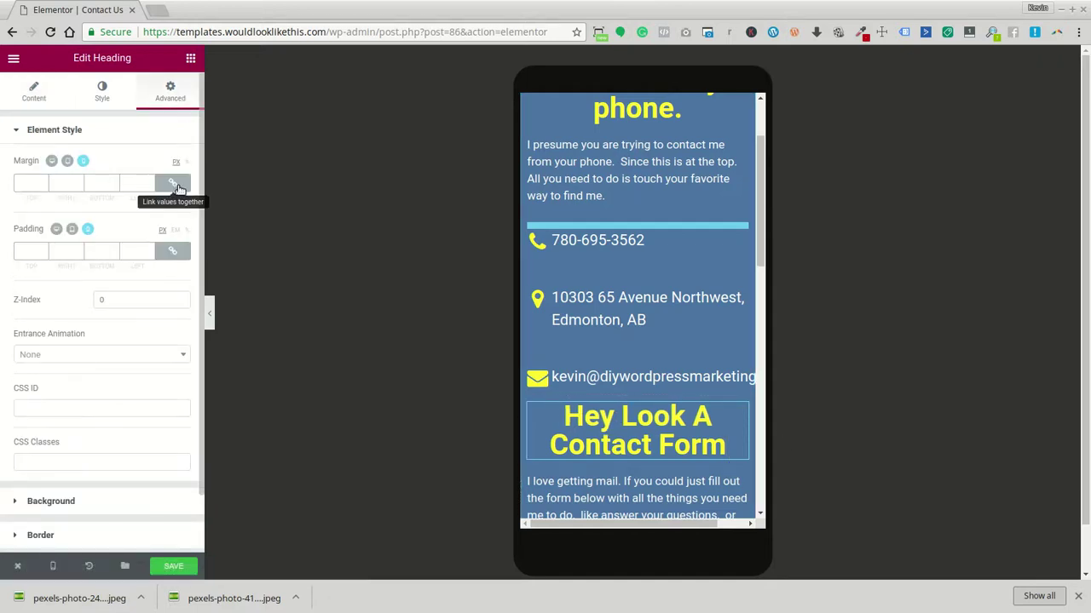
left_click(173, 182)
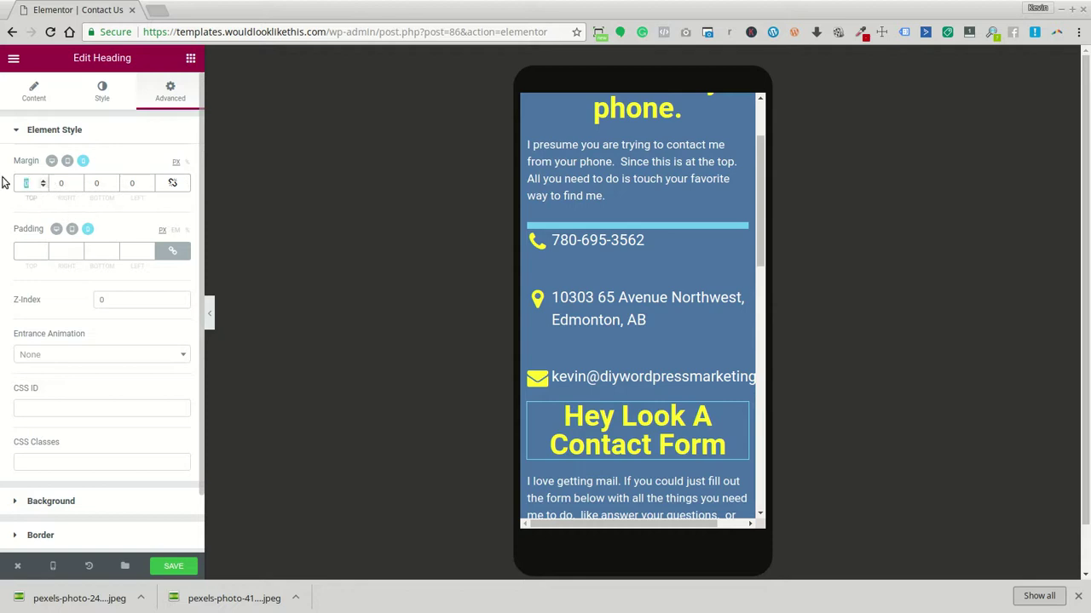
type("50")
scroll(672, 344, "up", 1)
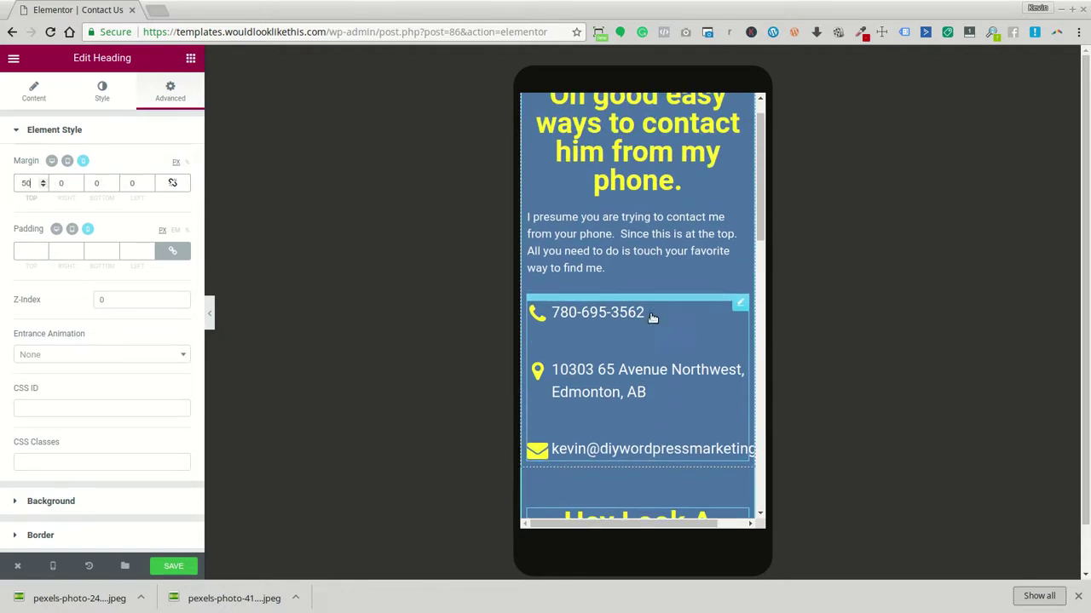
Centre the intro paragraph above the phone contact list
left_click(667, 247)
left_click(640, 328)
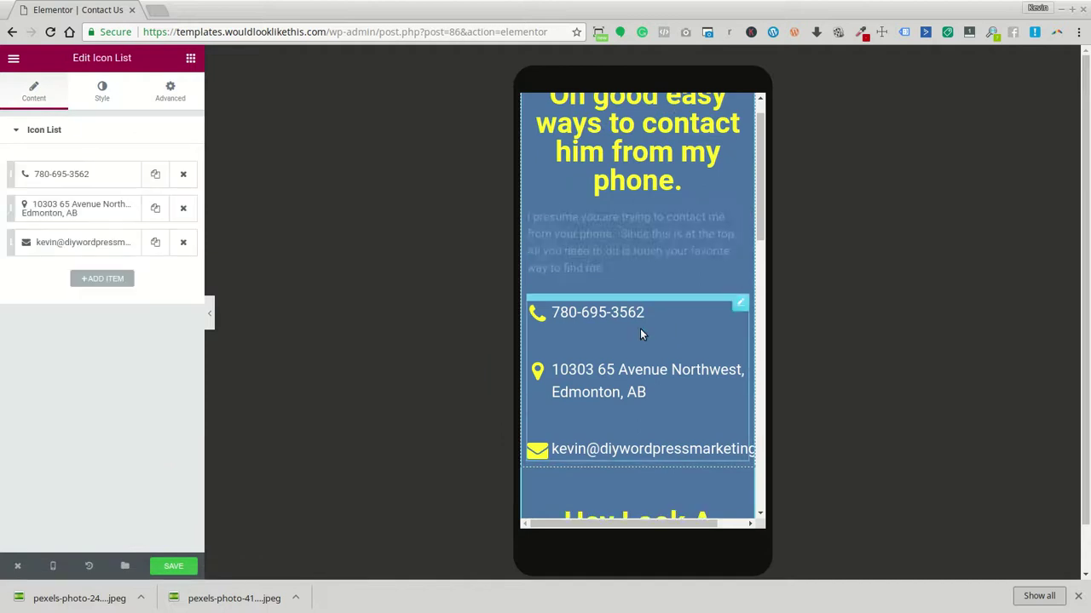
scroll(637, 198, "down", 1)
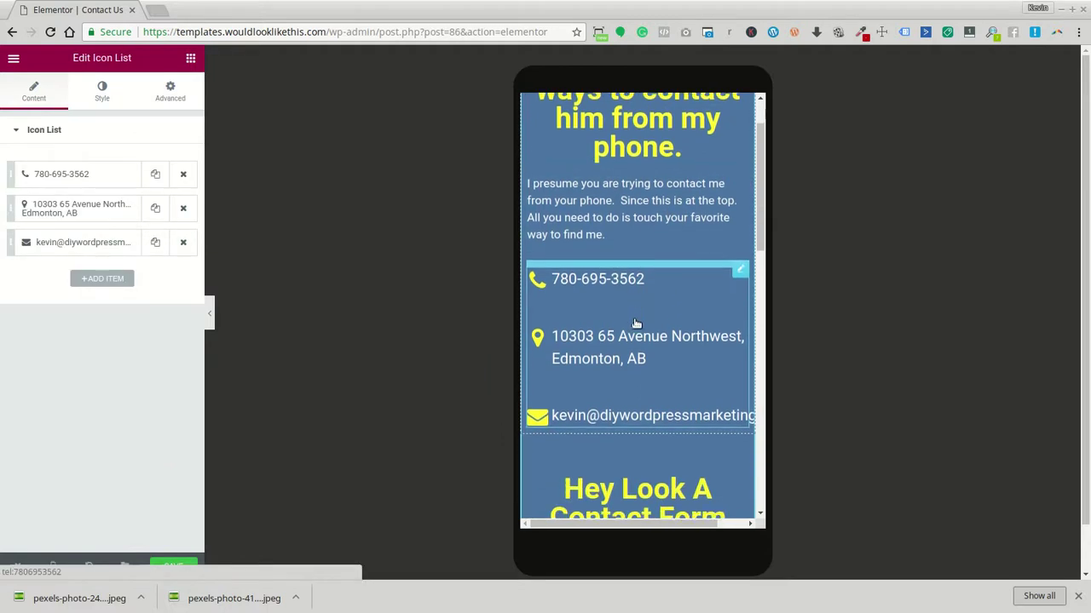
left_click(635, 218)
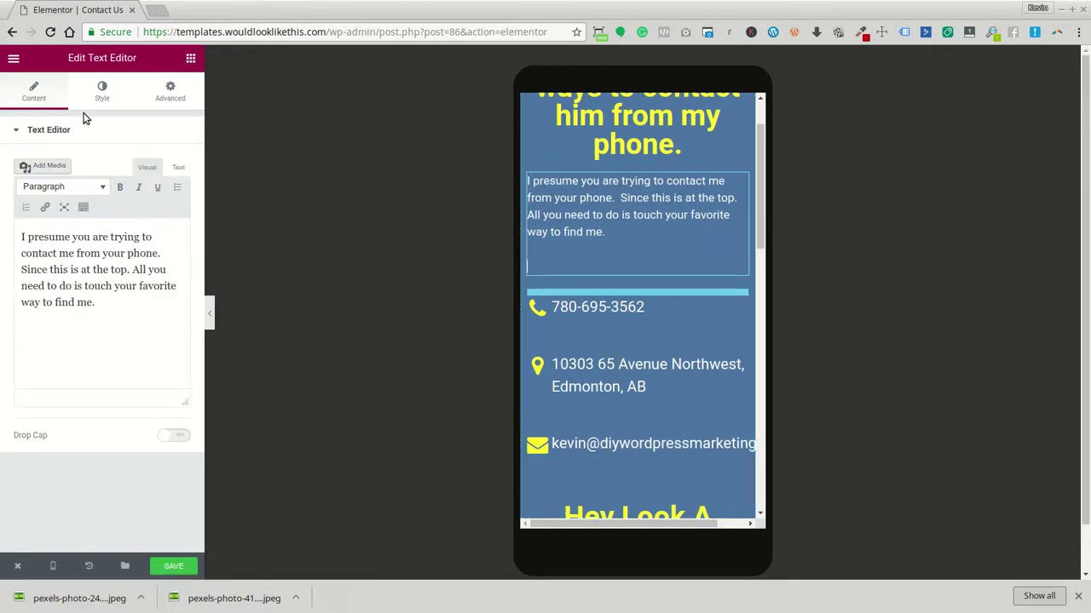
left_click(101, 91)
left_click(79, 182)
scroll(637, 418, "down", 2)
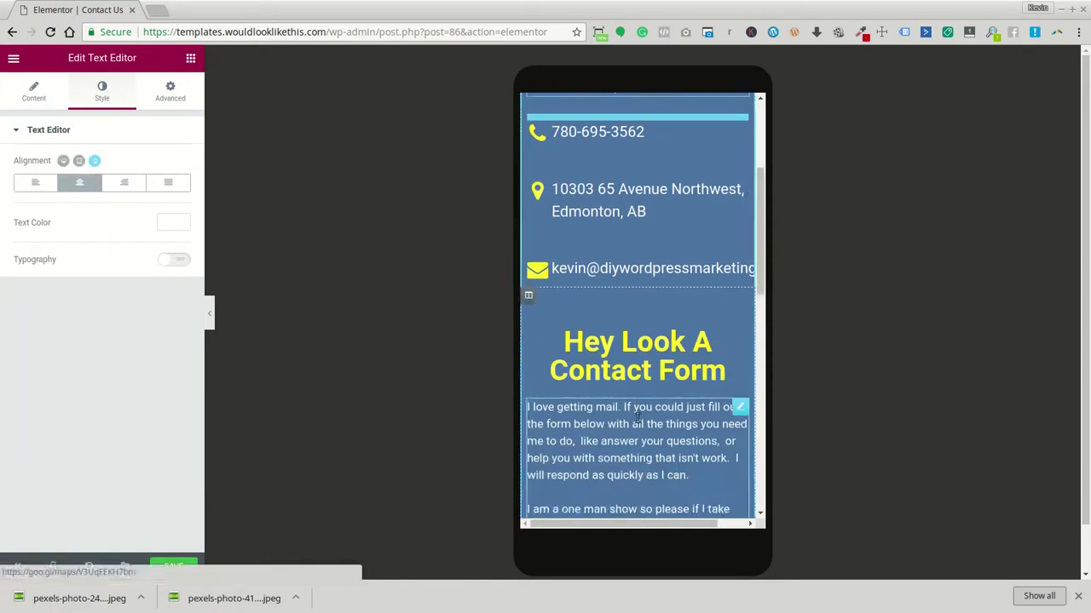
scroll(637, 419, "down", 1)
Centre the contact form's intro paragraph and save the page
left_click(572, 396)
left_click(94, 97)
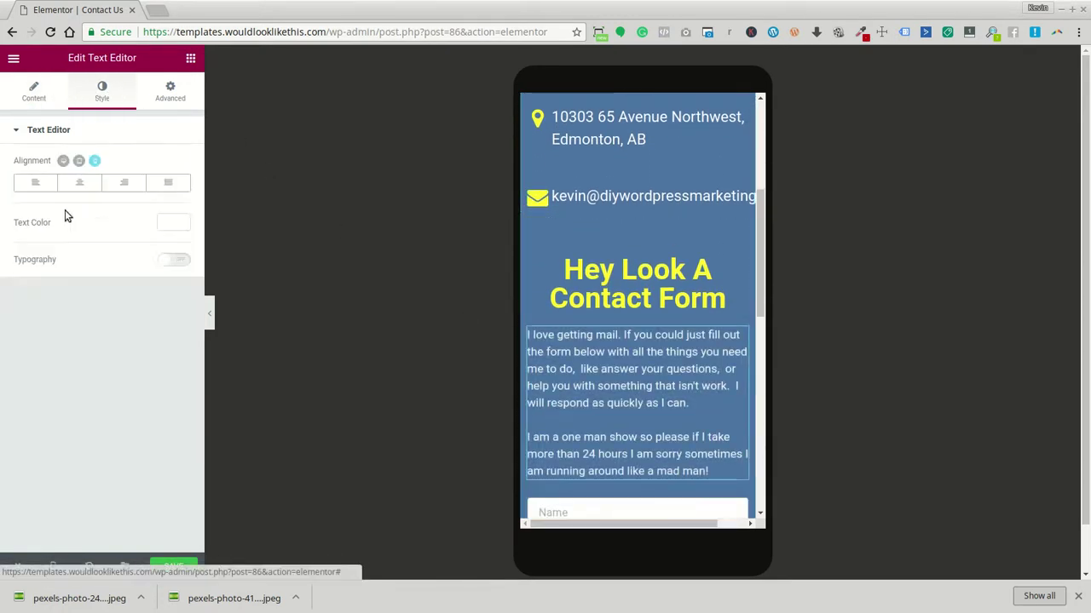
left_click(80, 182)
scroll(609, 370, "down", 5)
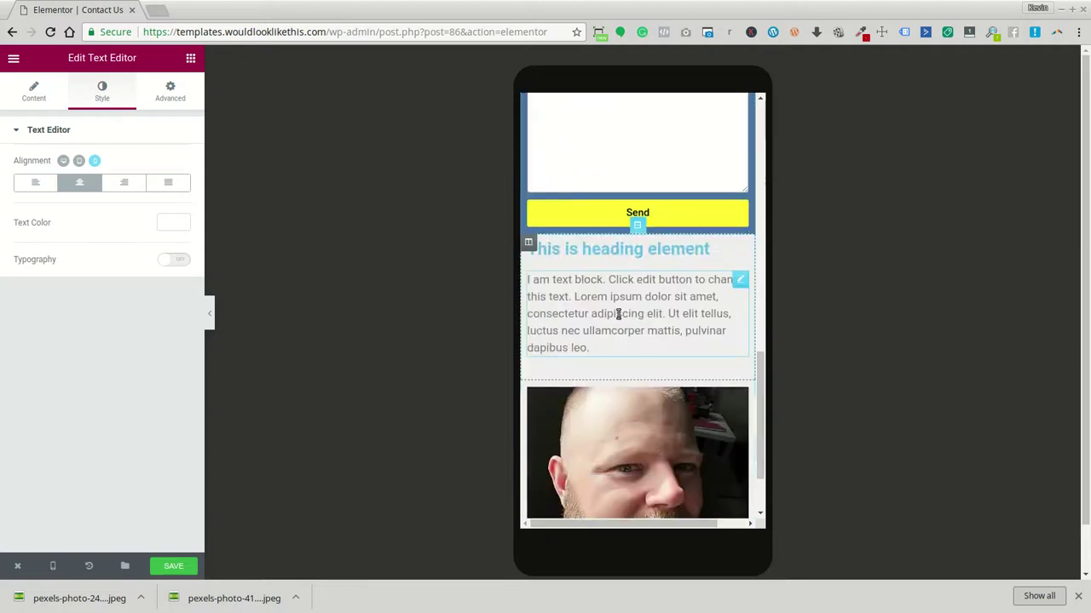
scroll(641, 346, "up", 10)
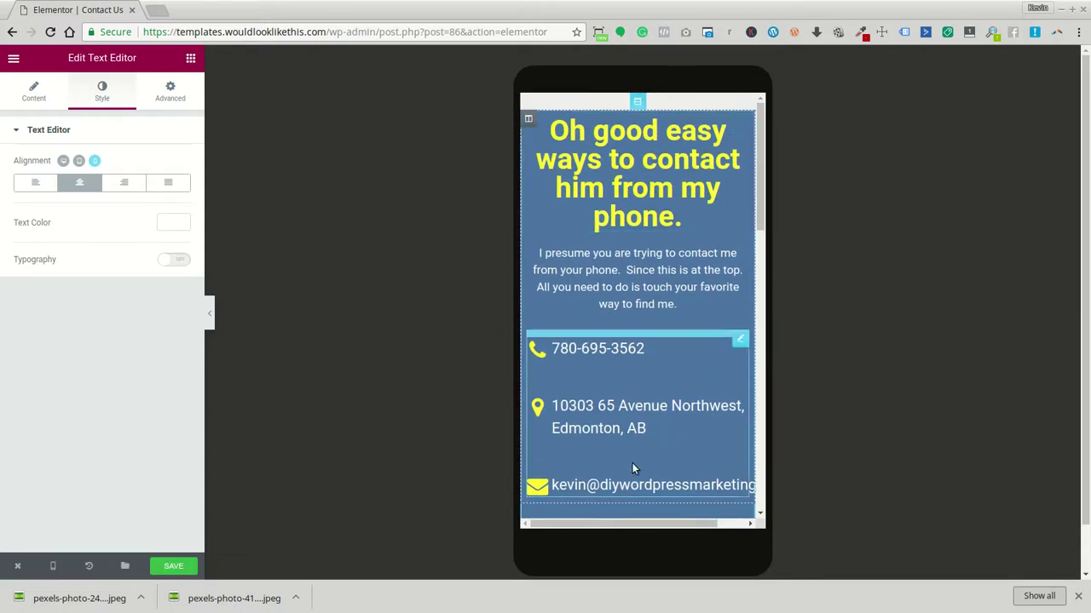
left_click(173, 566)
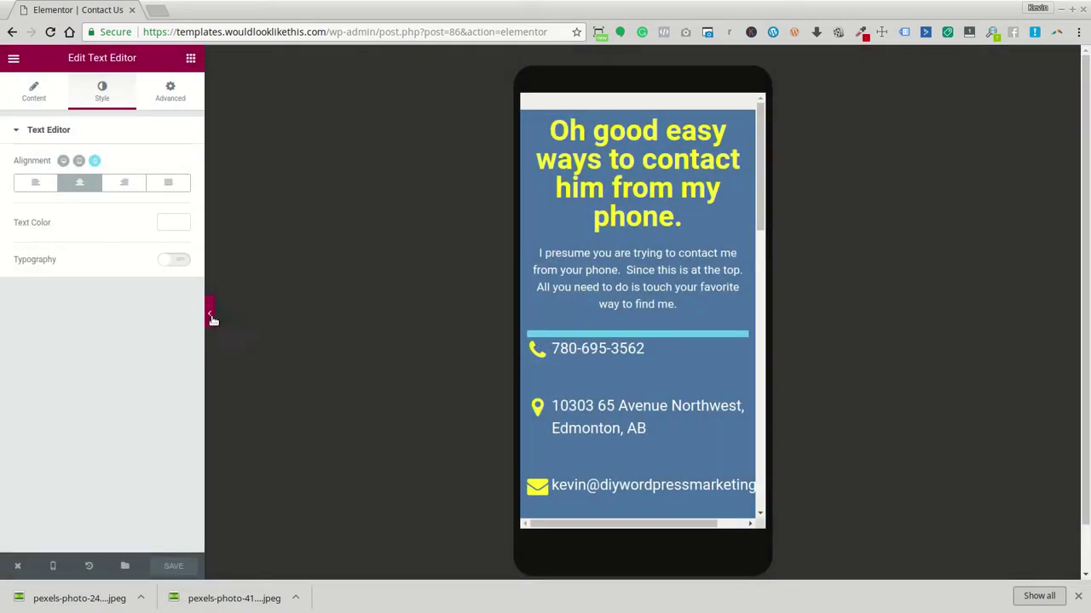
Switch the editor preview from Mobile back to Desktop and scroll to the heading section
left_click(211, 316)
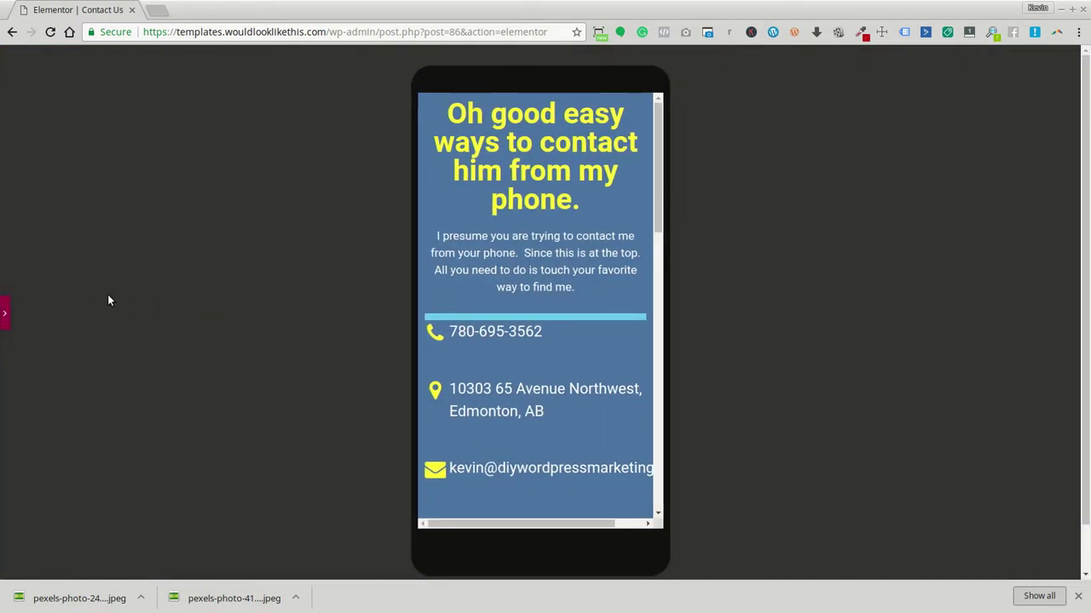
left_click(9, 317)
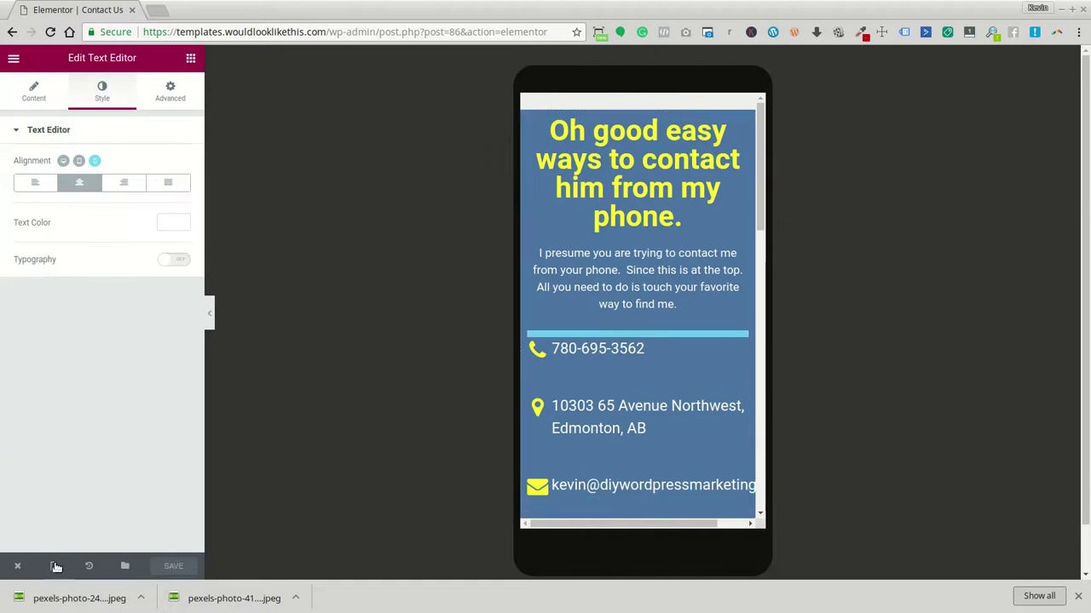
mouse_move(52, 565)
left_click(39, 477)
scroll(724, 299, "down", 4)
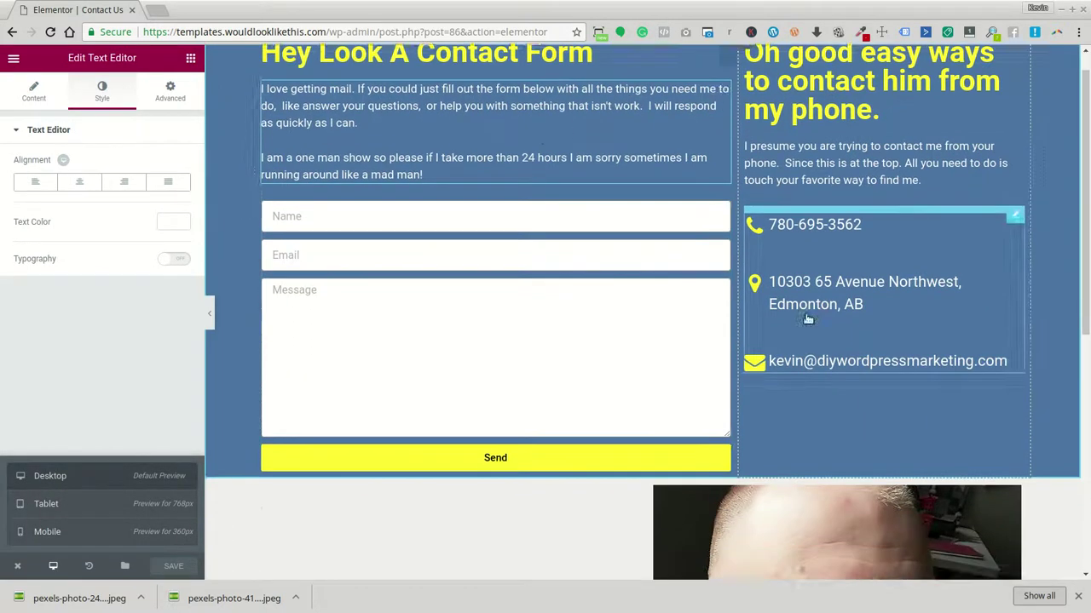
scroll(600, 461, "down", 2)
scroll(544, 377, "up", 4)
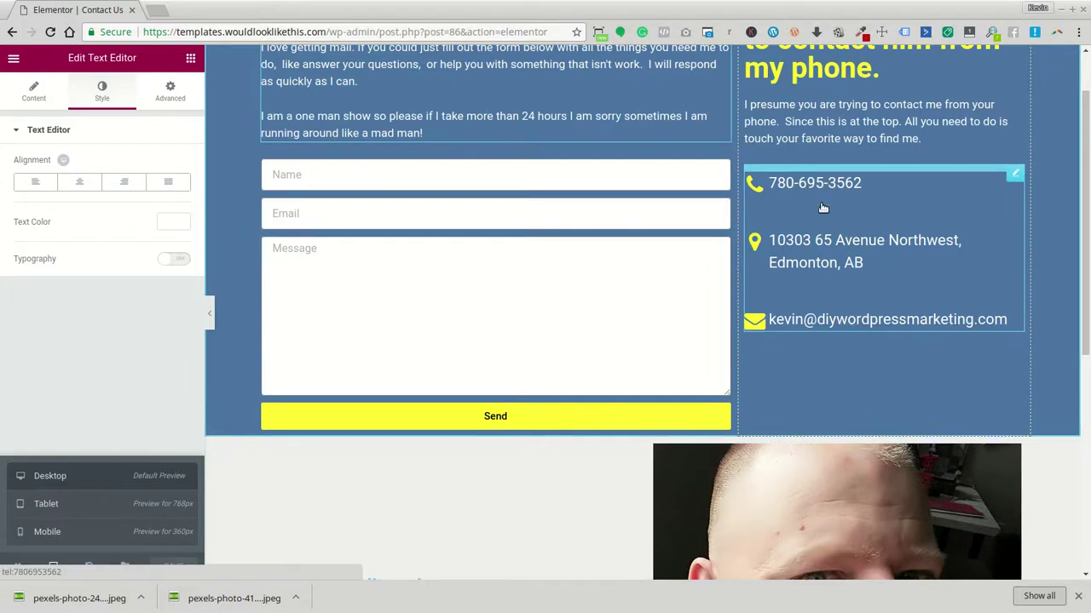
scroll(850, 230, "down", 2)
scroll(850, 230, "up", 2)
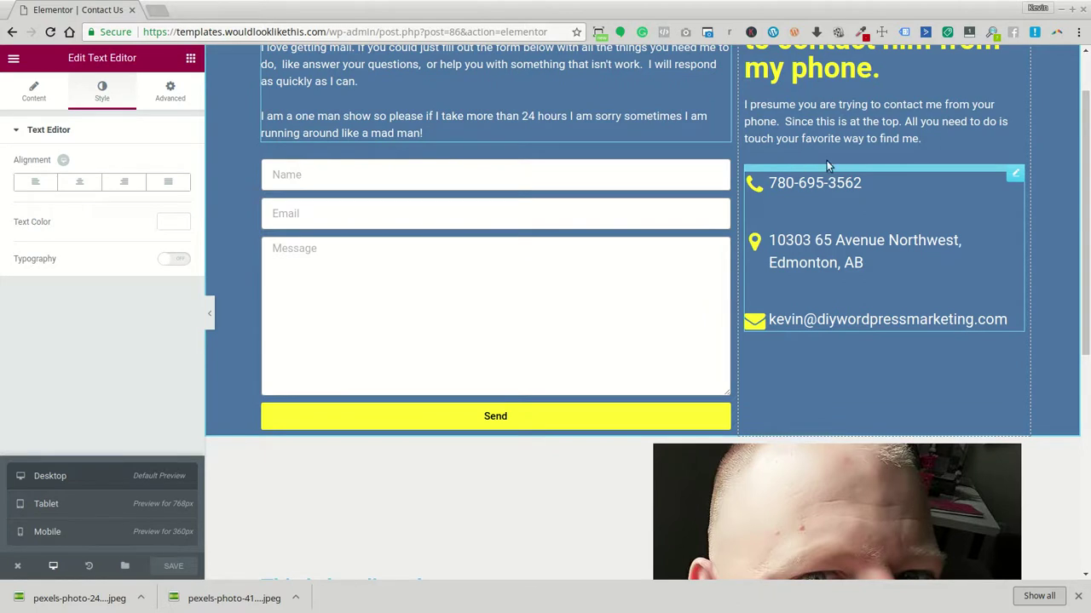
Replace the heading title with 'That guy right there is who is reading your email or answering your phone cal'
scroll(650, 282, "down", 5)
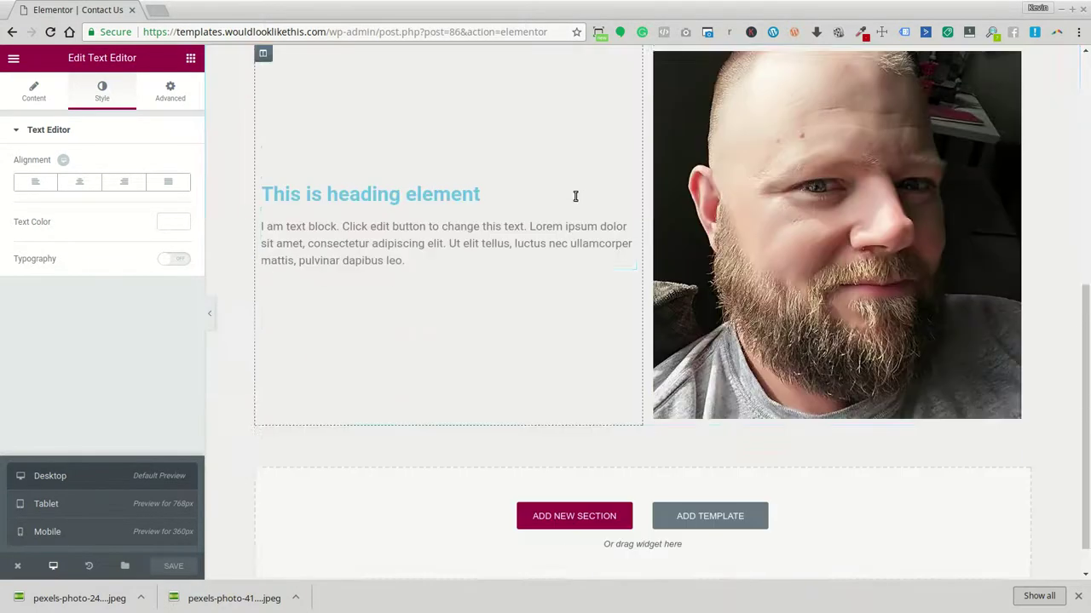
left_click(435, 153)
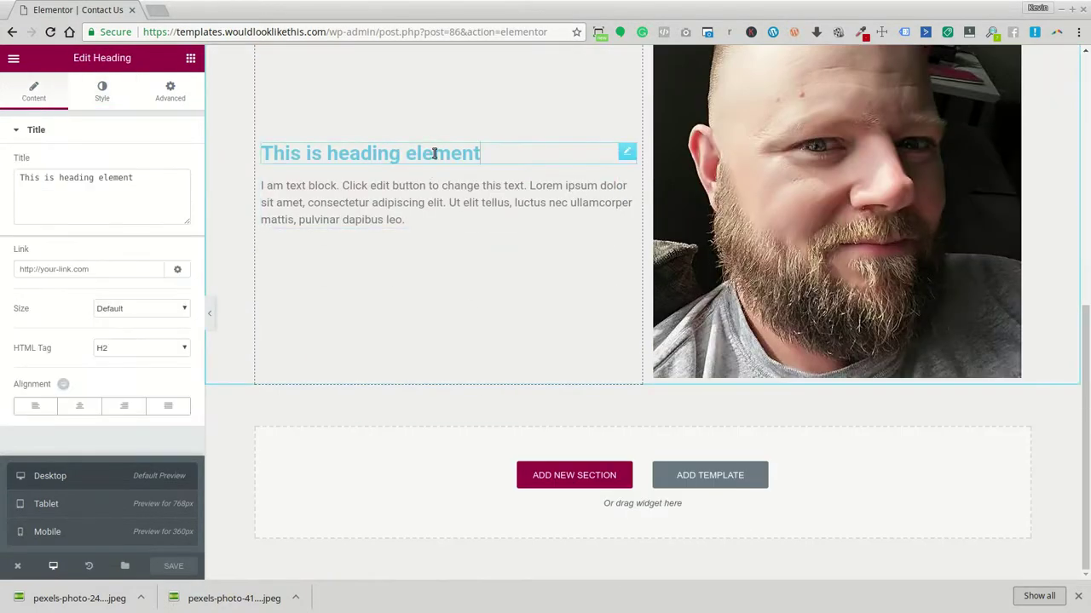
left_click_drag(136, 176, 5, 167)
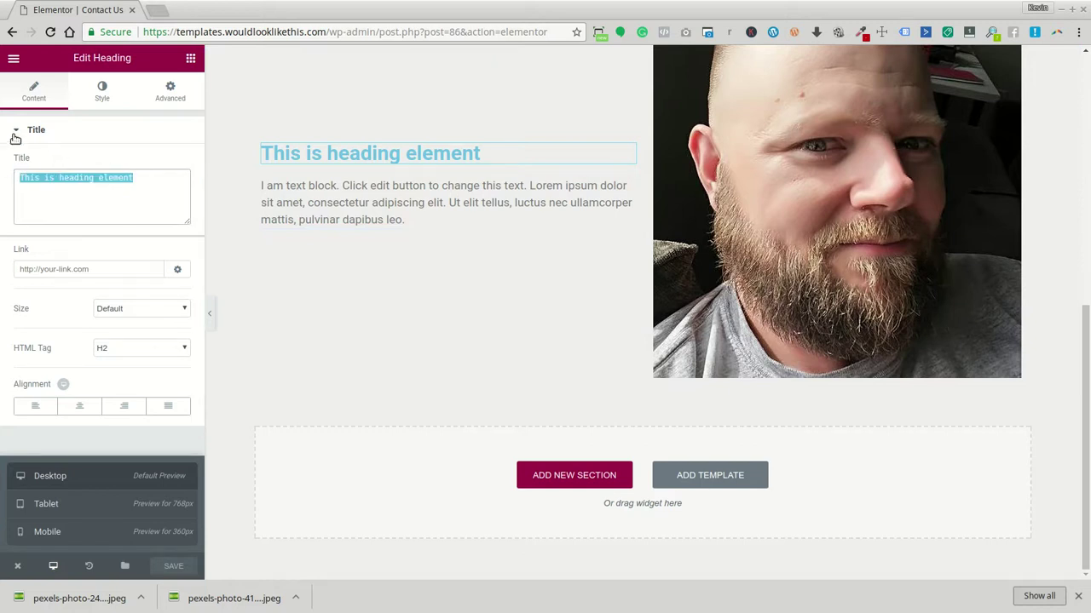
type("That guy ri")
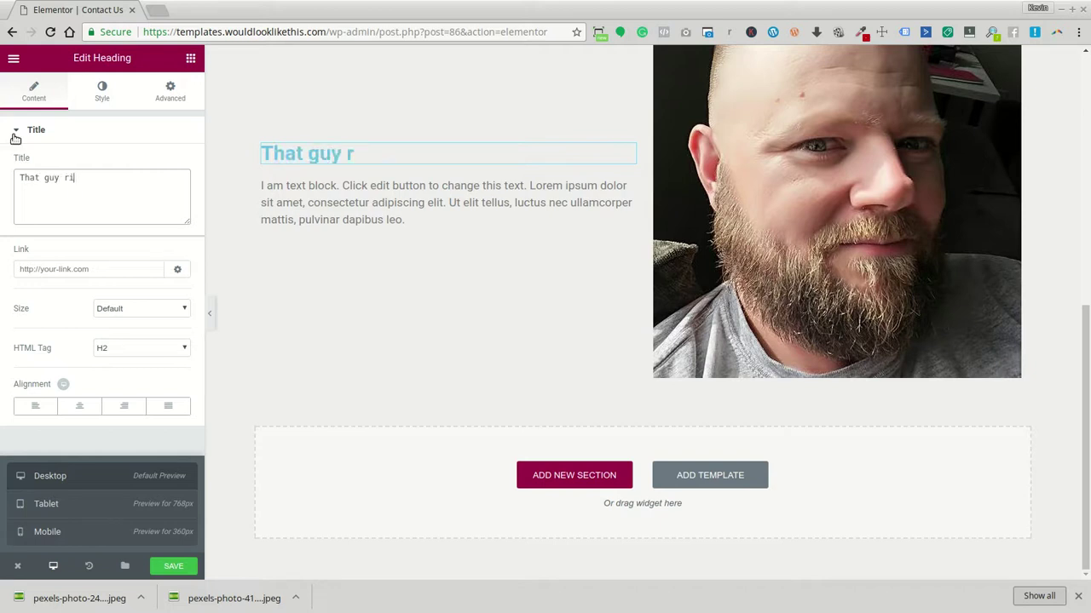
type("ght there is who is reading your email or")
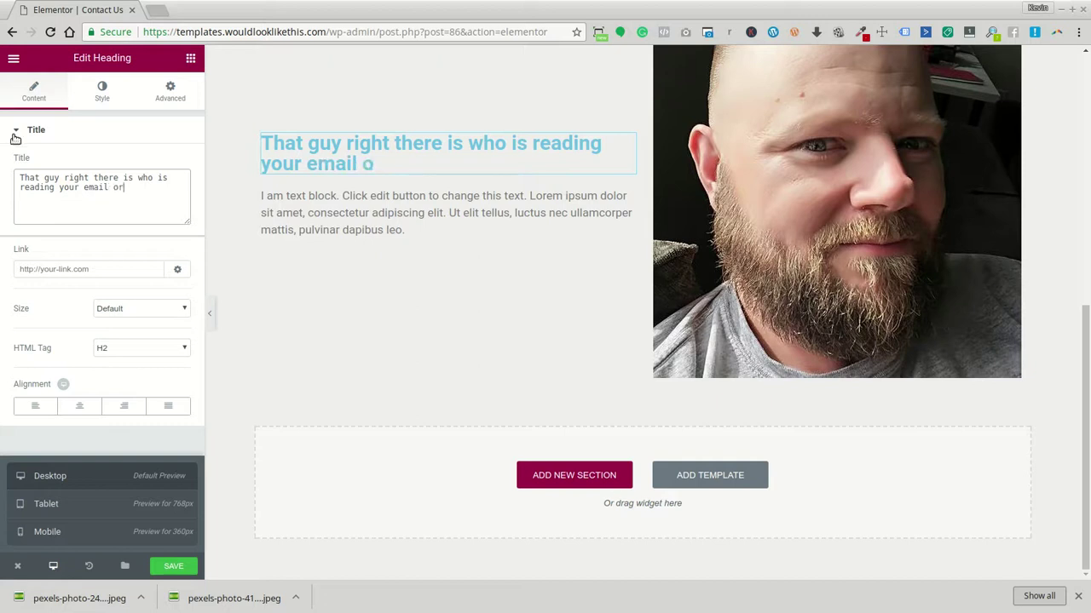
type(" answering your phone call")
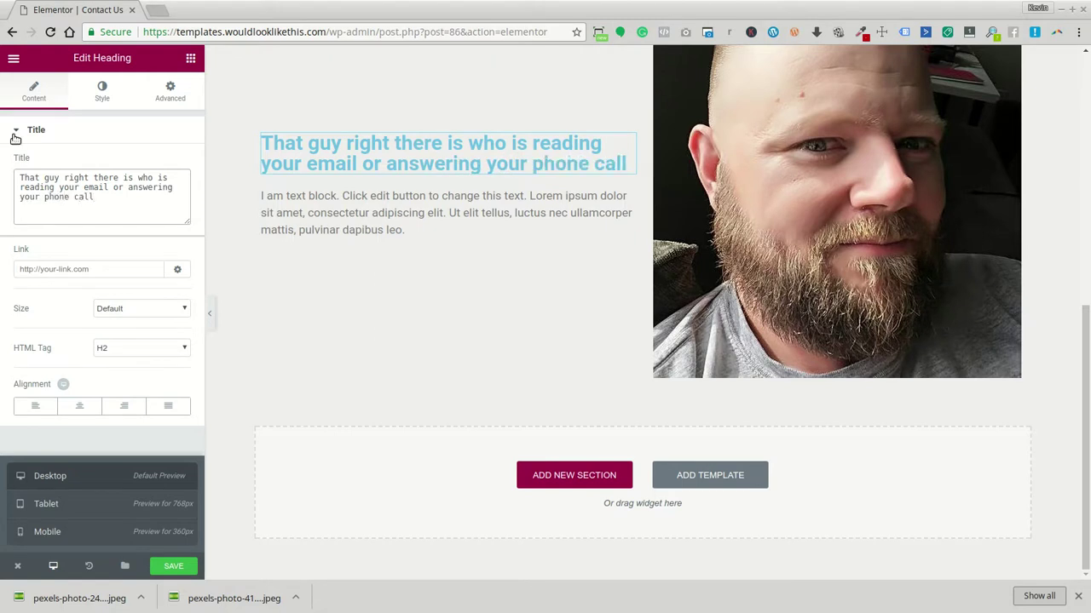
Overwrite the lorem ipsum paragraph with a draft reply note, then delete it, leaving the block empty
left_click(282, 212)
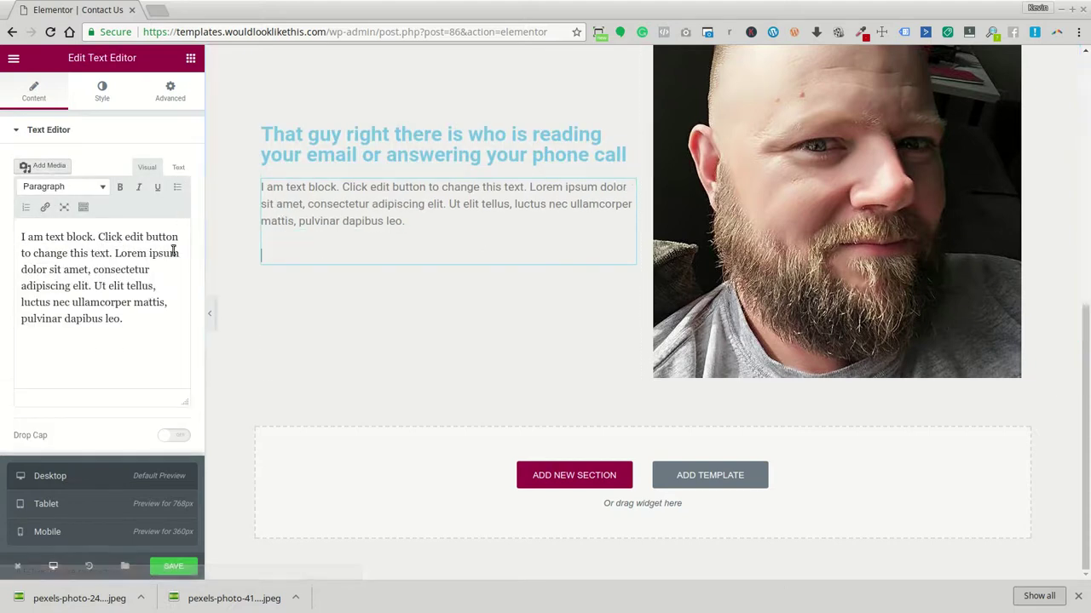
left_click_drag(142, 324, 21, 224)
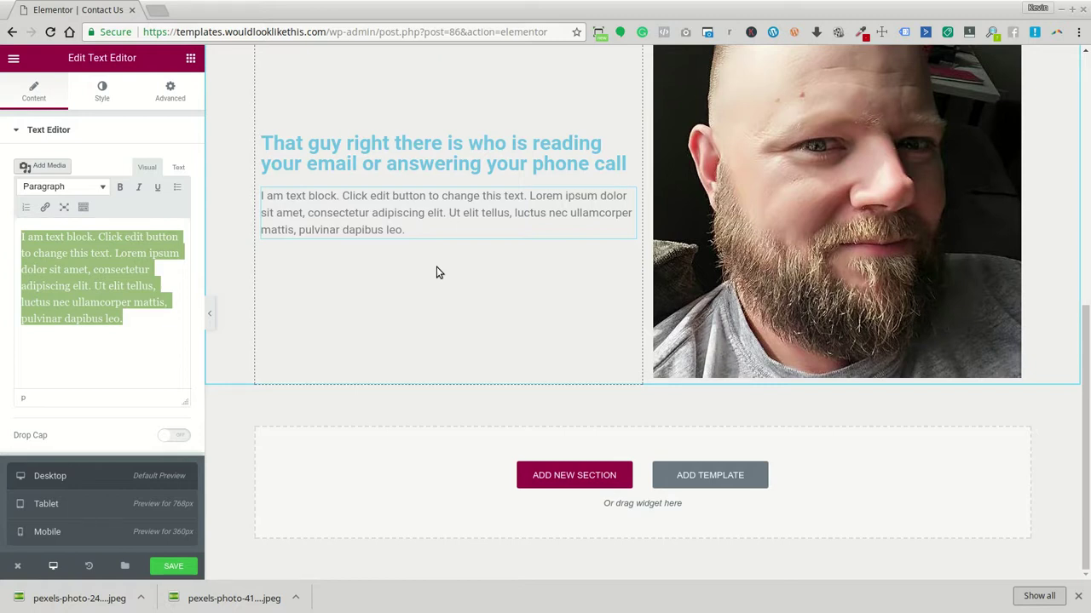
type("I")
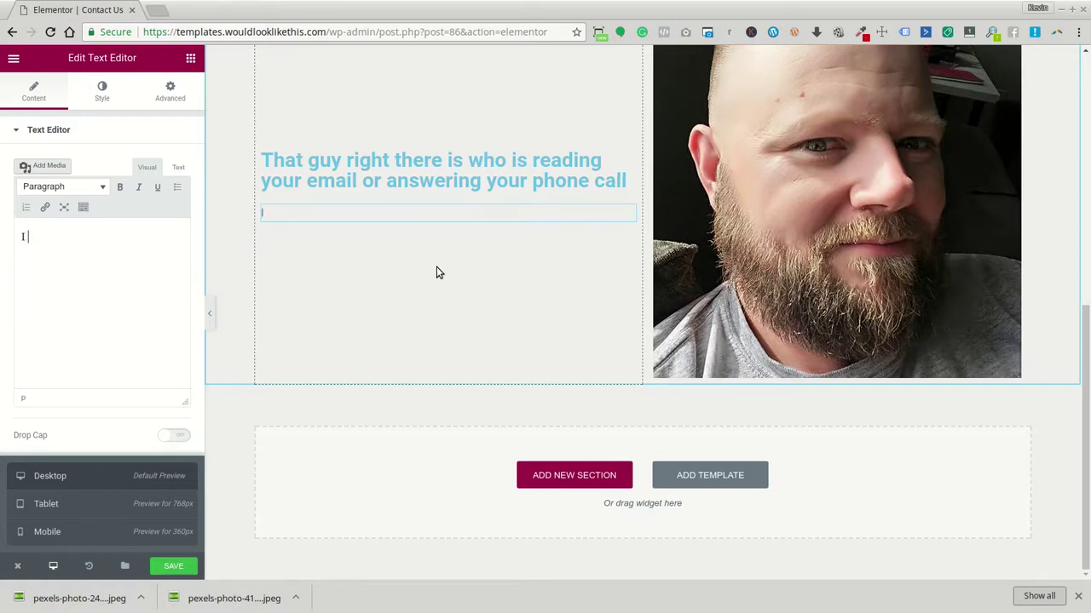
type(" try to make sure I respond as quickly as I can to ")
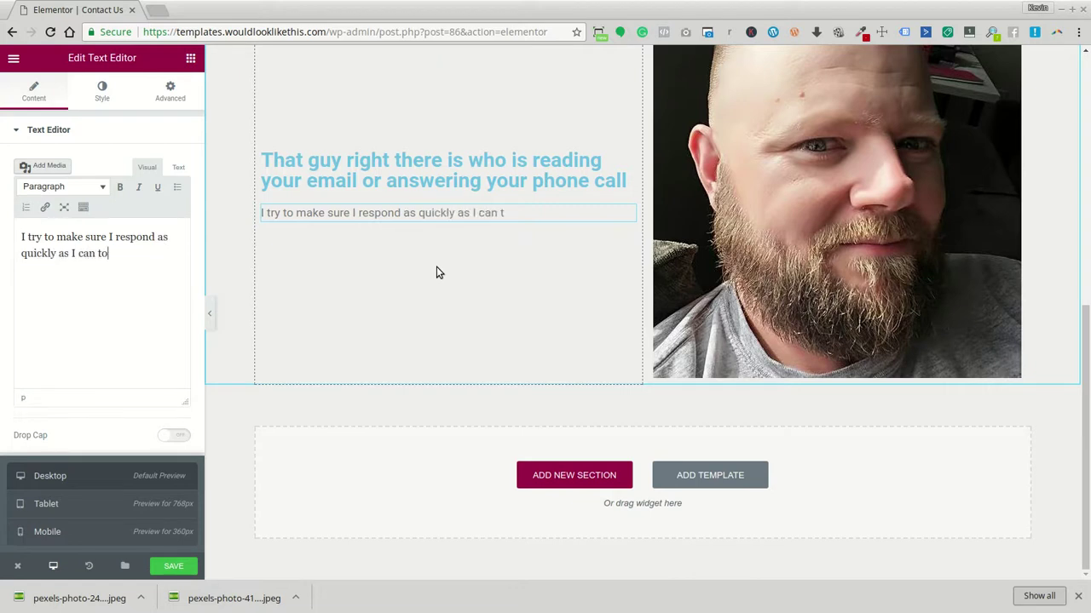
type("e")
key("BackSpace")
key("BackSpace")
key("BackSpace")
key("BackSpace")
key("BackSpace")
key("BackSpace")
key("BackSpace")
key("BackSpace")
key("BackSpace")
key("BackSpace")
key("BackSpace")
key("BackSpace")
key("BackSpace")
key("BackSpace")
key("BackSpace")
key("BackSpace")
key("BackSpace")
key("BackSpace")
key("BackSpace")
key("BackSpace")
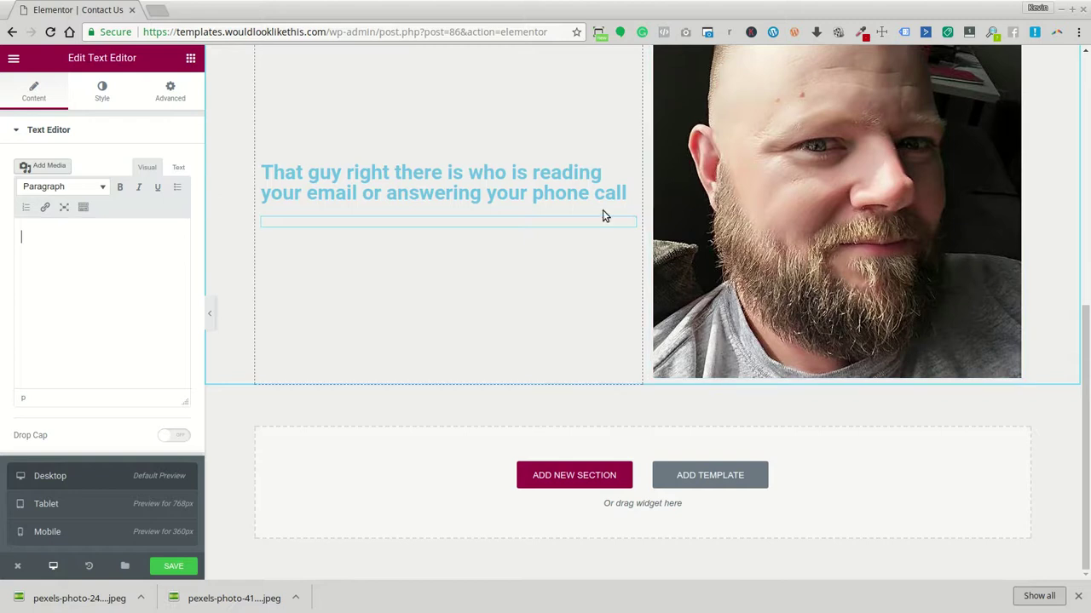
Remove the empty text block and move the heading above the photo in the right column
left_click(577, 225)
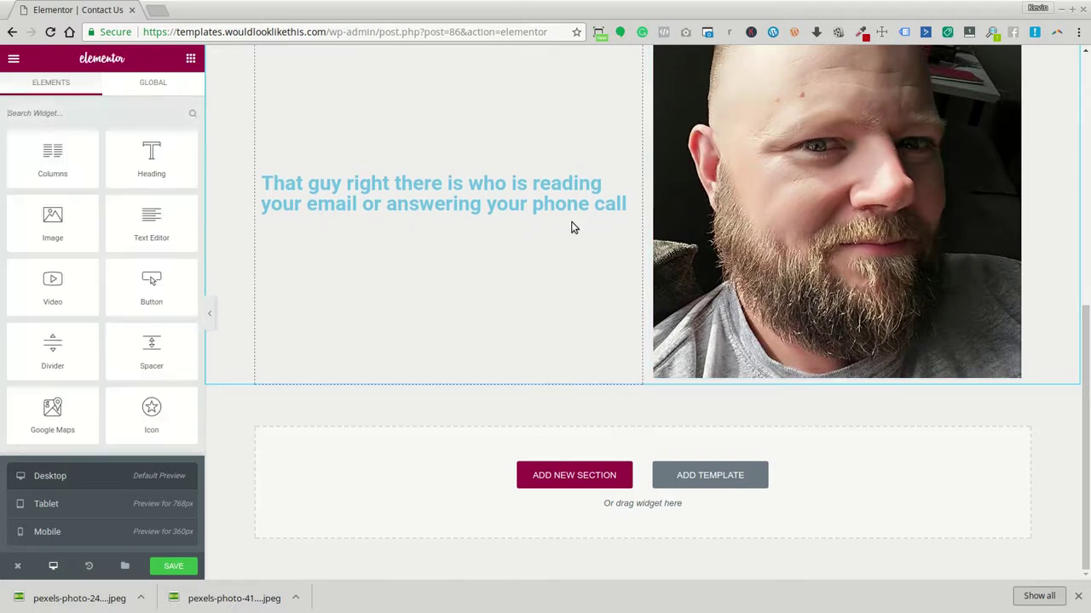
scroll(520, 357, "up", 3)
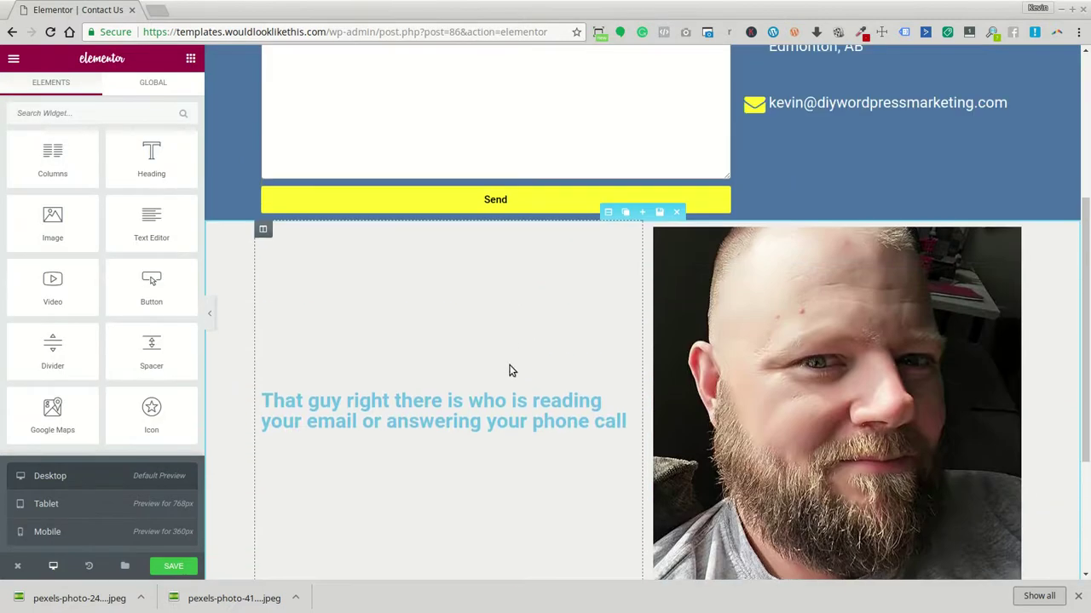
left_click_drag(559, 364, 769, 244)
left_click(514, 441)
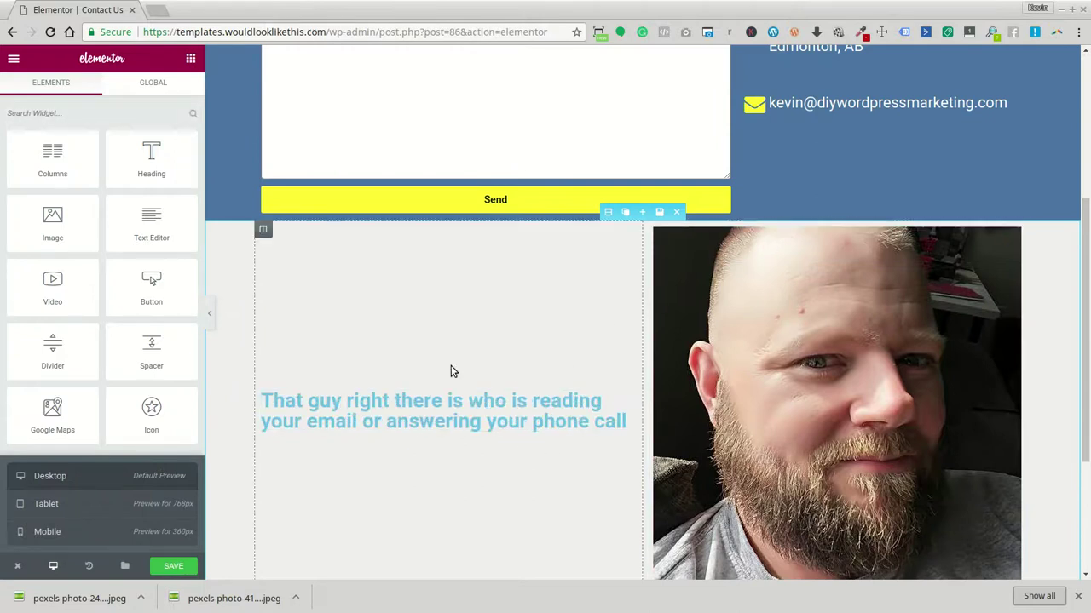
left_click_drag(628, 401, 770, 261)
Give the heading custom typography: Capitalize transform and size 2.3 em
left_click(98, 93)
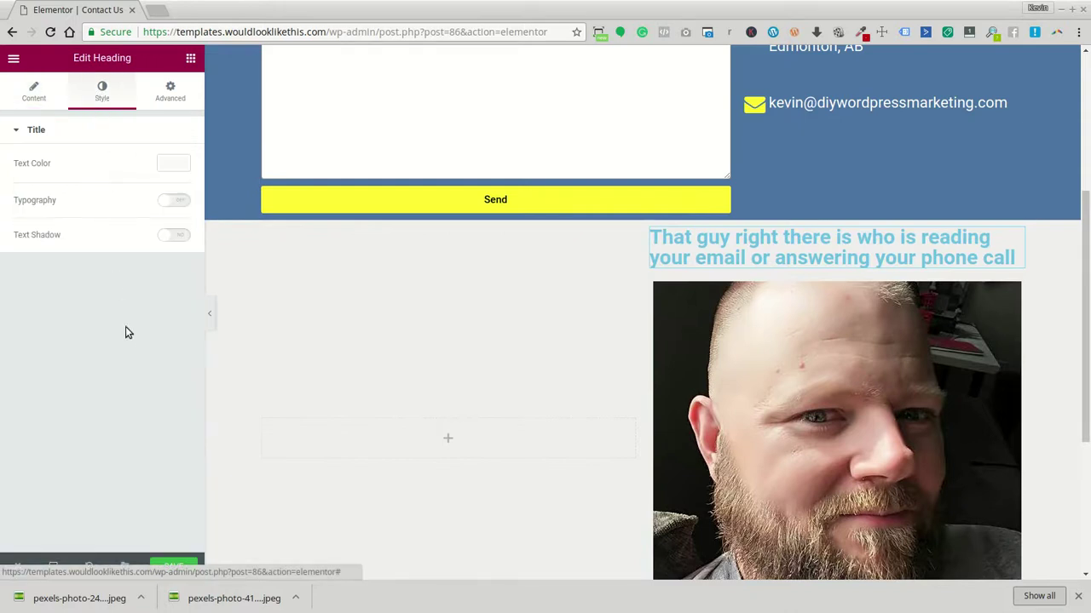
left_click(174, 201)
left_click(128, 375)
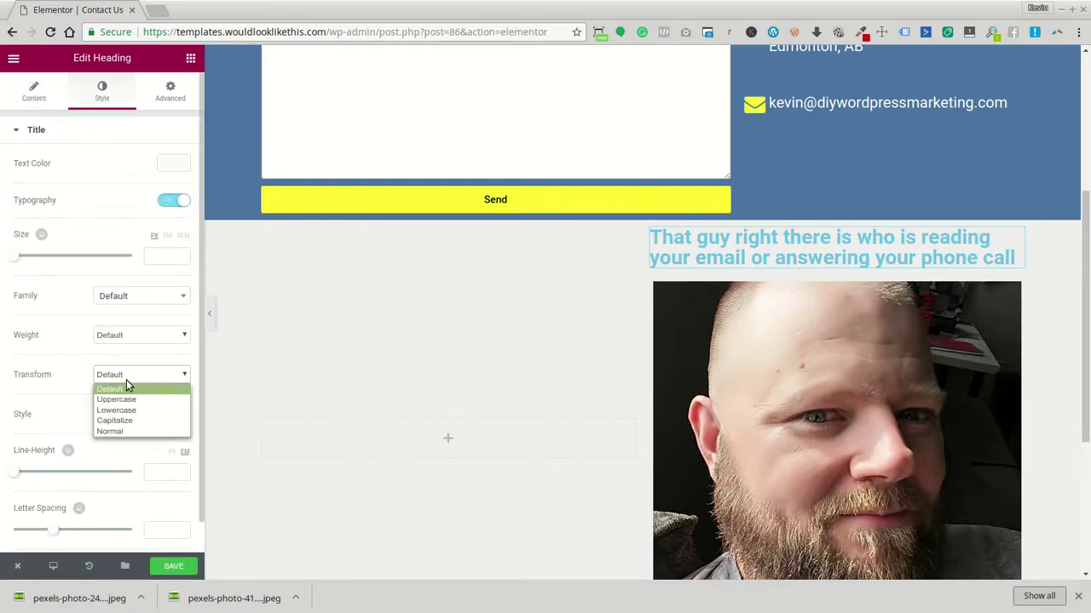
left_click(128, 421)
left_click(167, 236)
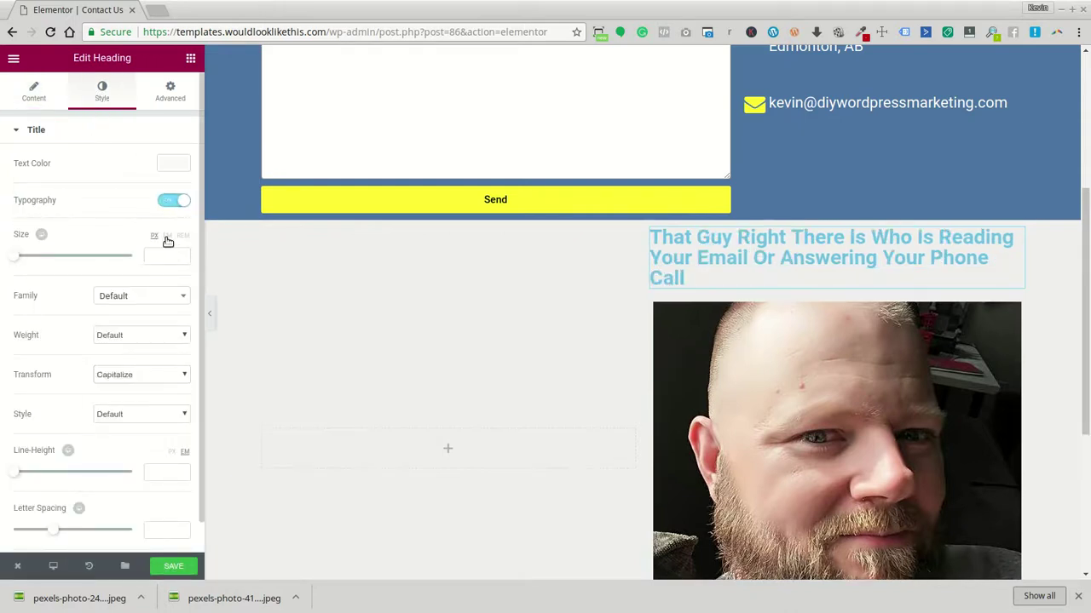
left_click(179, 254)
left_click(180, 255)
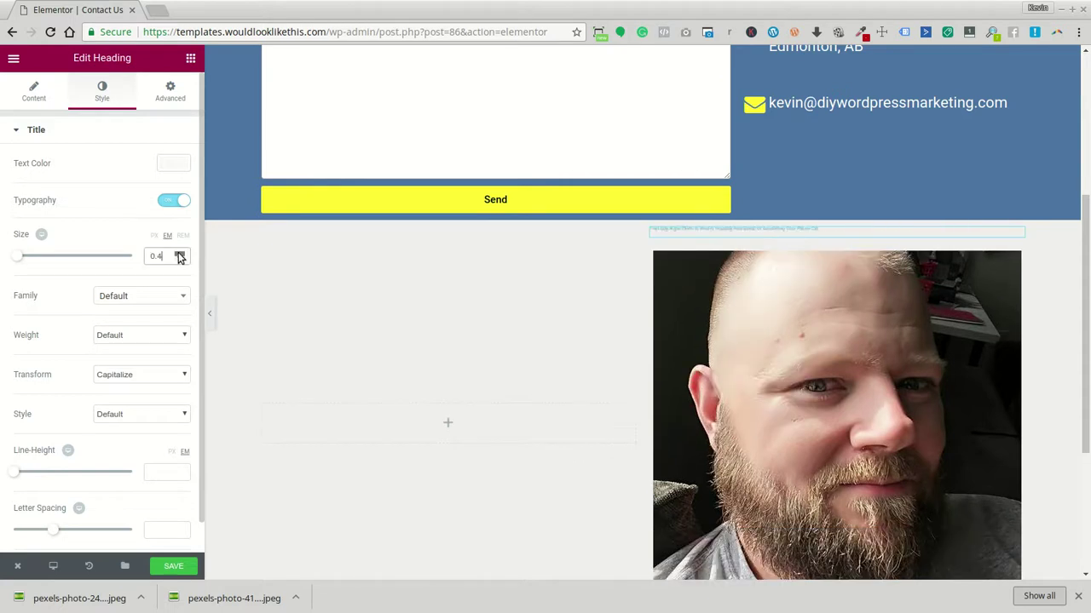
left_click(179, 254)
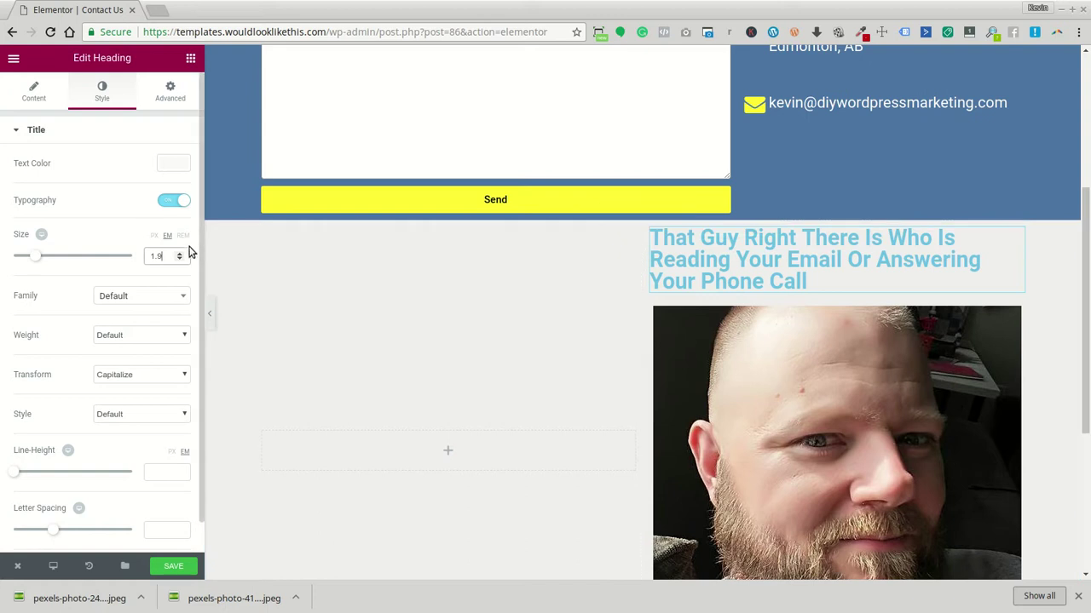
left_click(180, 254)
left_click(180, 253)
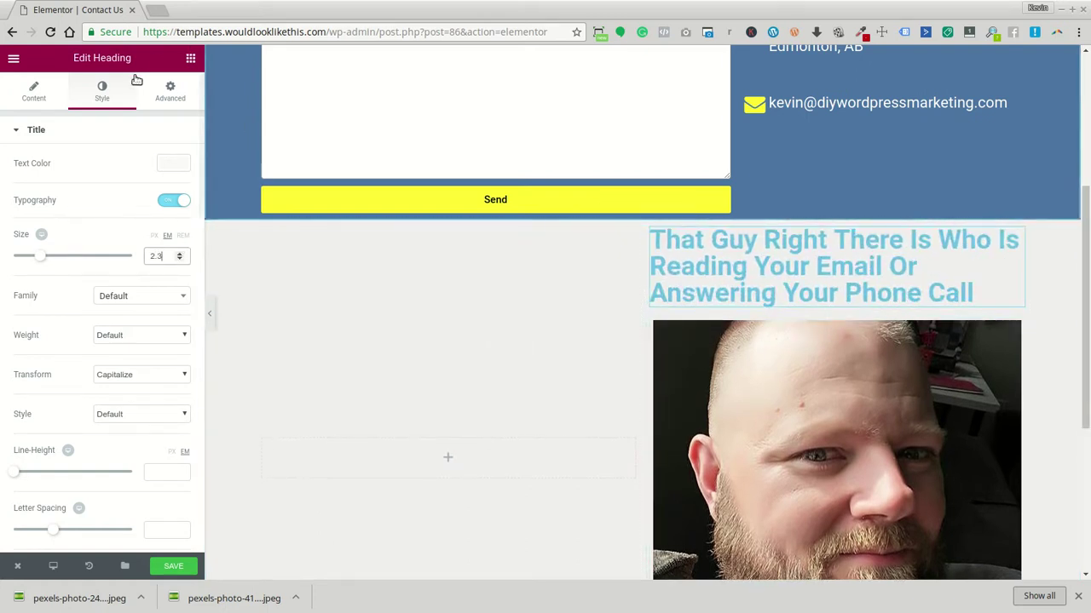
Make the heading text colour black and narrow the photo column
left_click(183, 162)
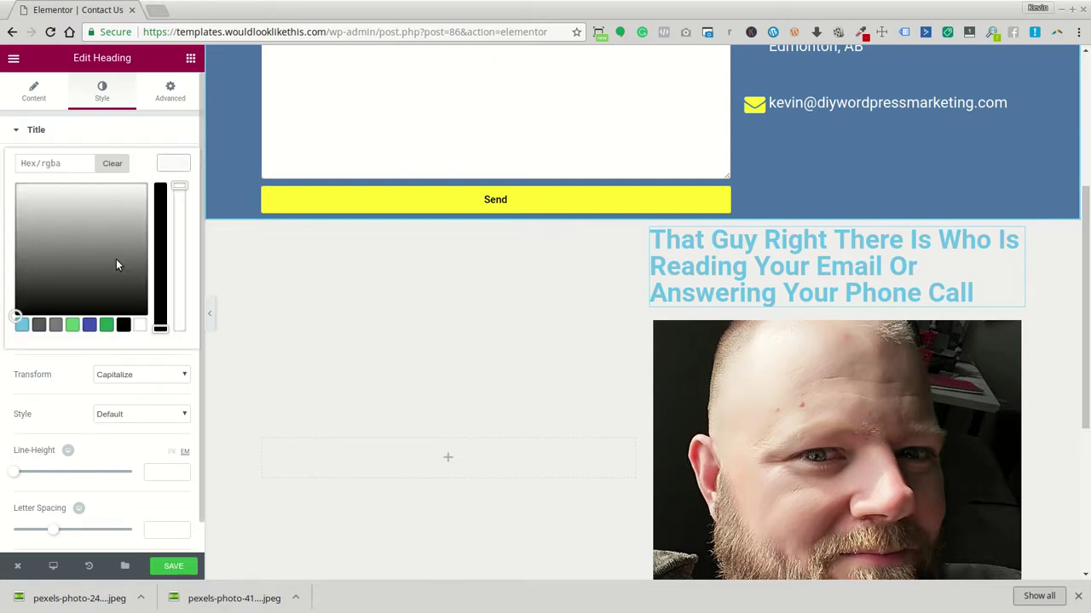
left_click(122, 324)
scroll(682, 362, "down", 3)
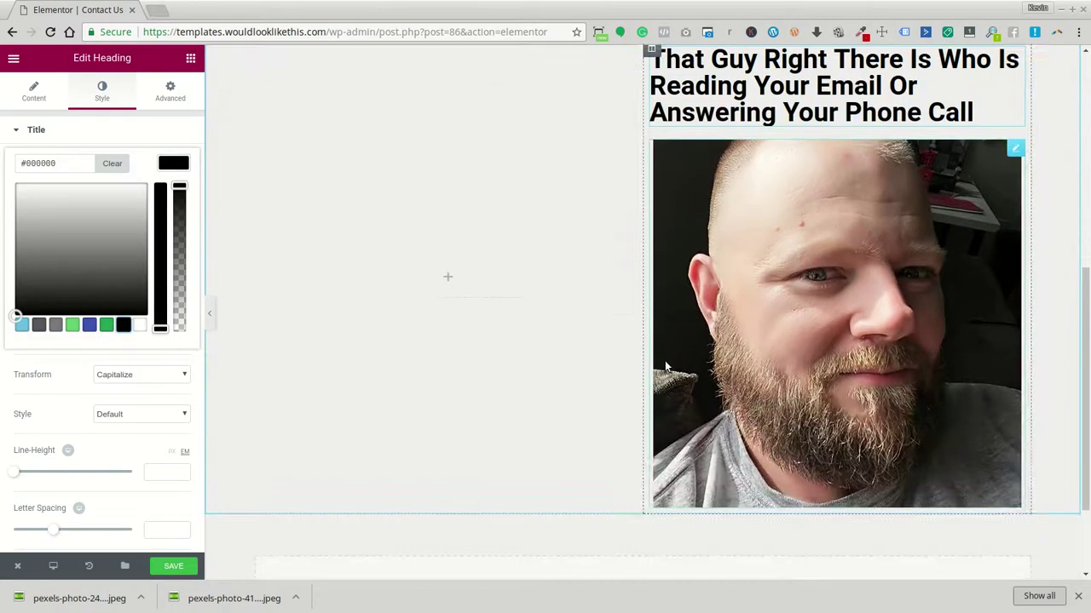
left_click_drag(642, 340, 792, 357)
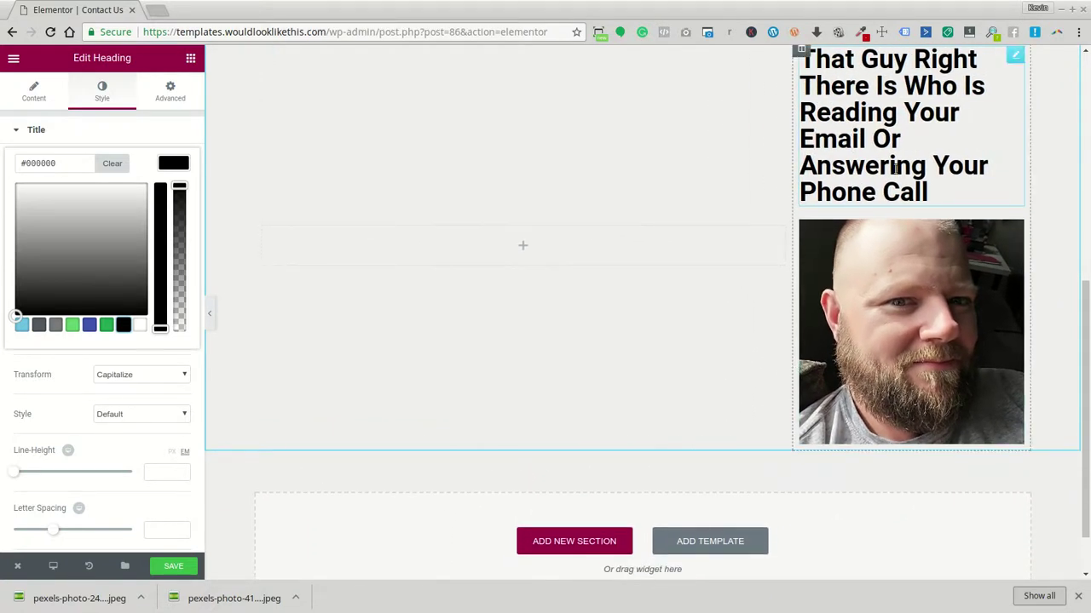
left_click(119, 104)
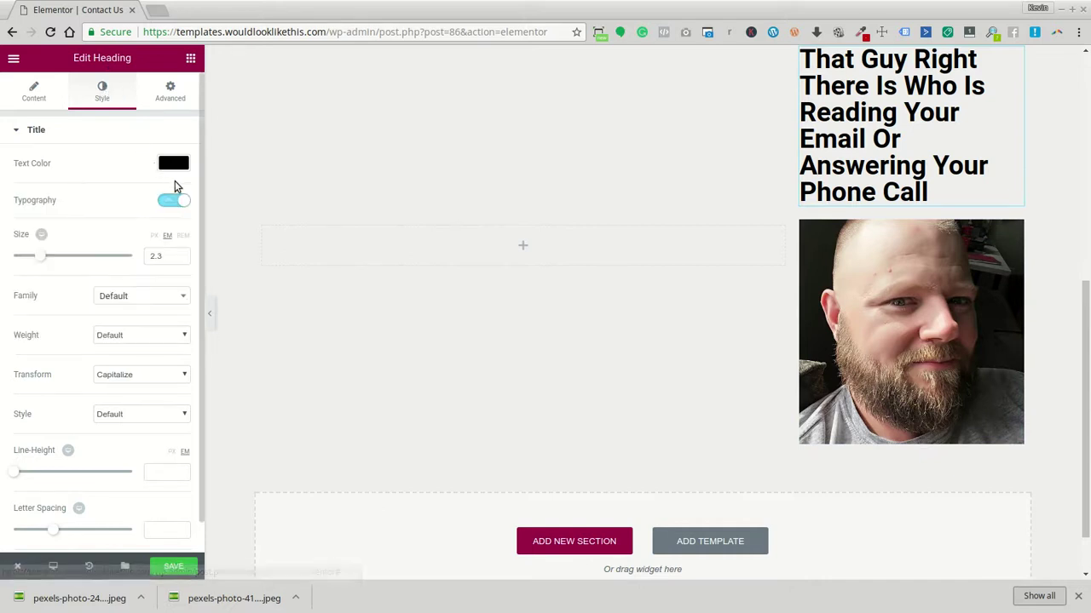
Reduce the heading size to 1.5 EM so it fits on three lines
left_click(180, 260)
left_click(180, 260)
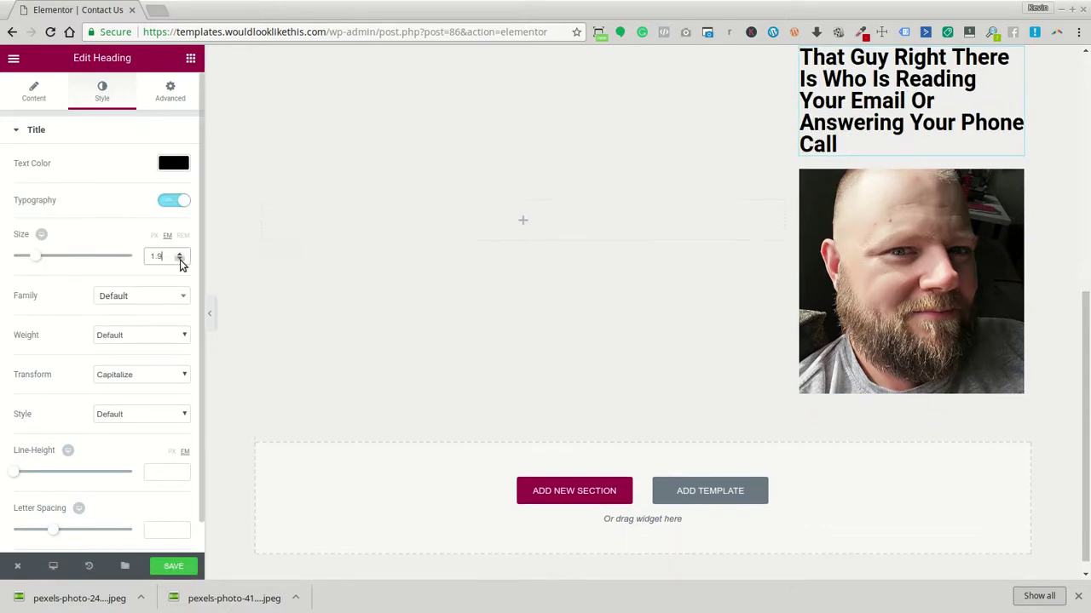
left_click(180, 260)
left_click(180, 260)
left_click(180, 260)
left_click(179, 259)
left_click(180, 259)
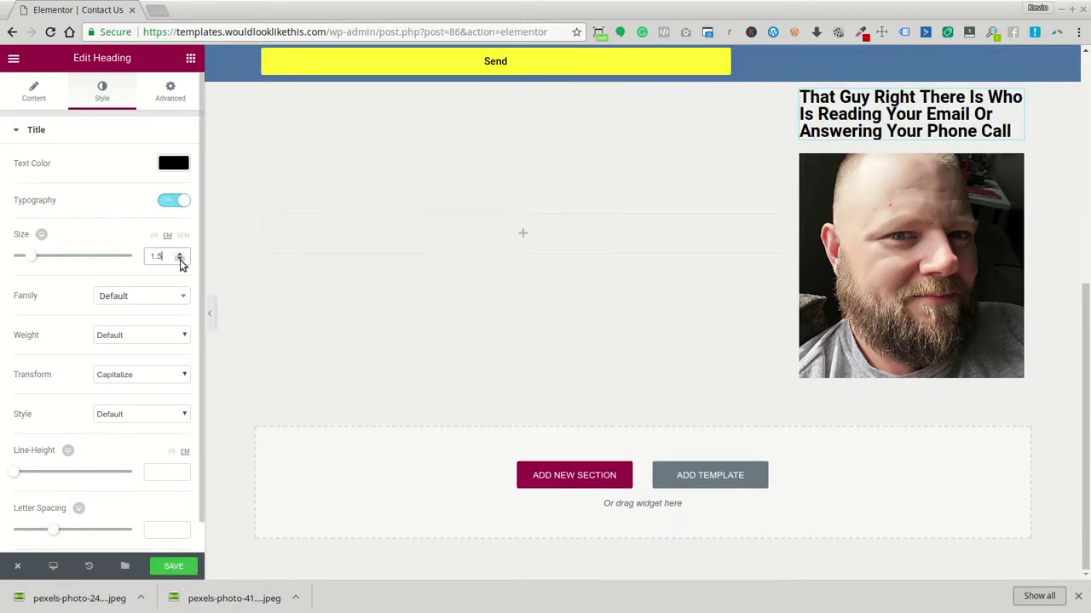
left_click(189, 58)
left_click_drag(62, 406, 523, 236)
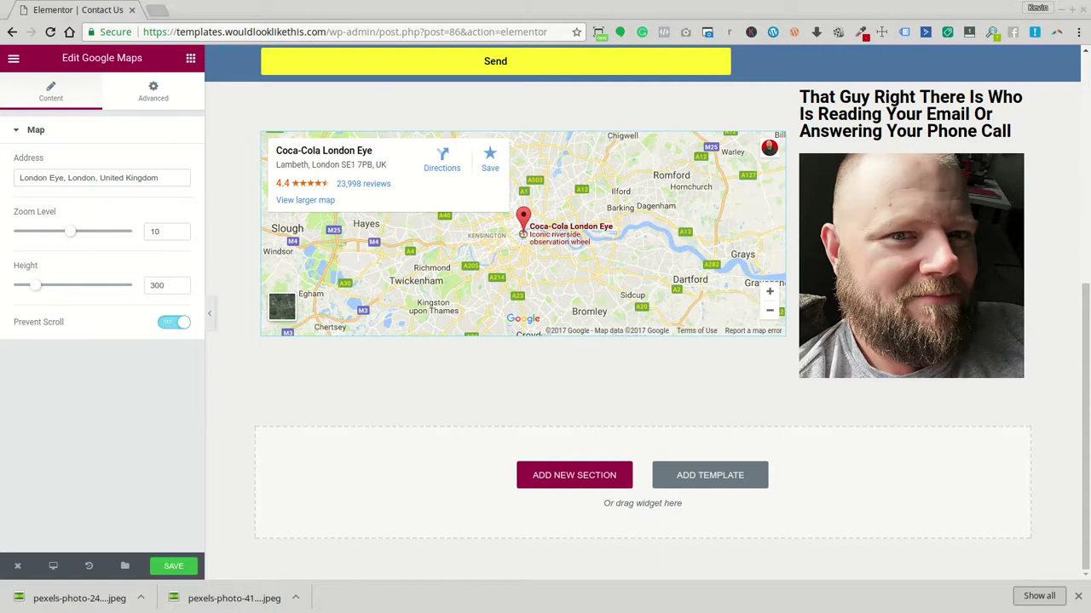
left_click_drag(19, 178, 91, 177)
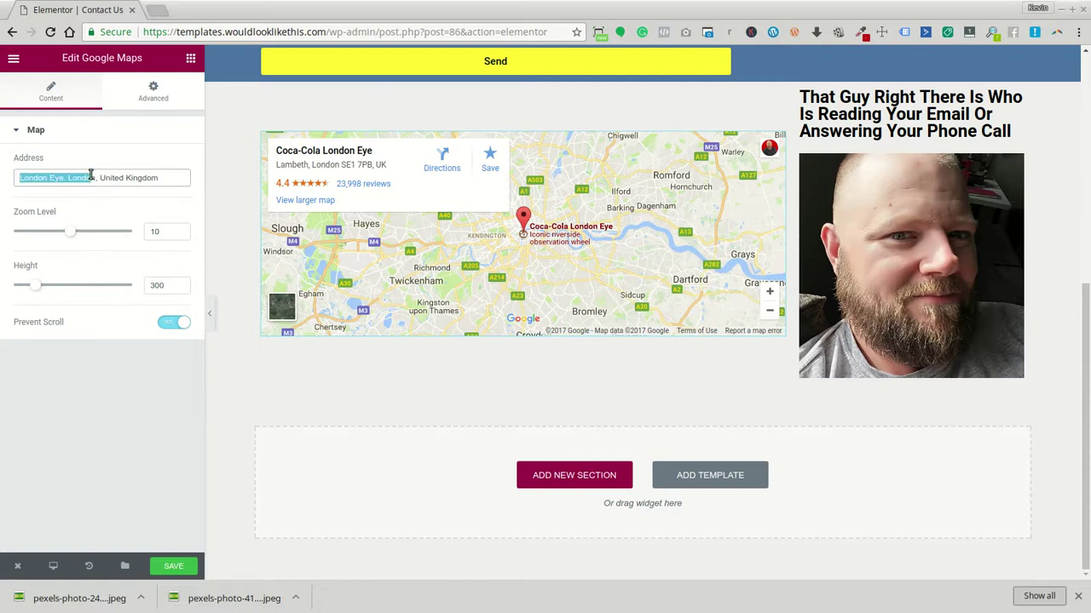
key("ctrl+a")
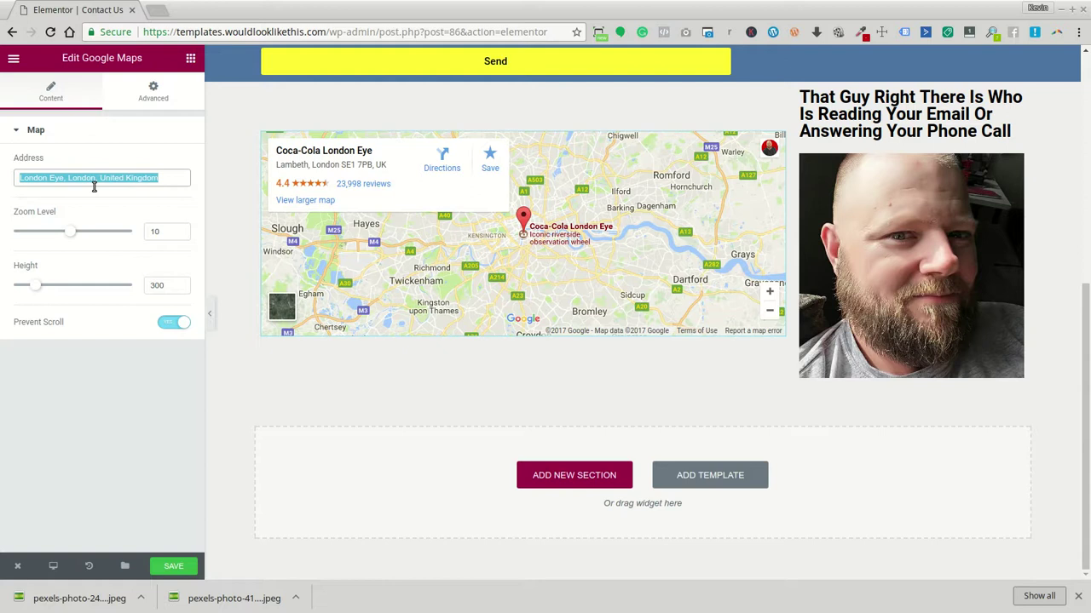
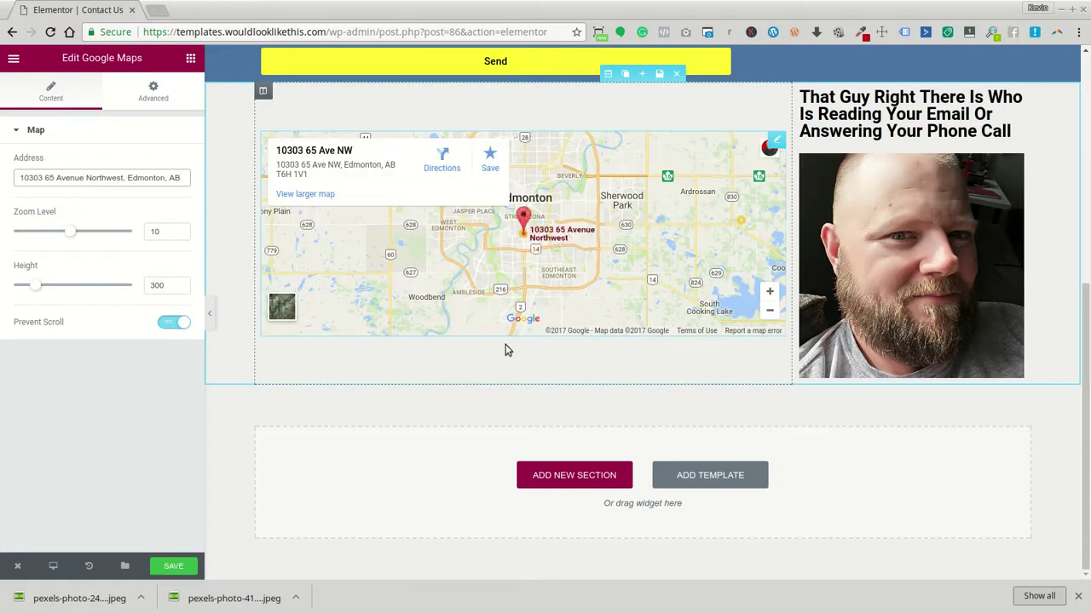
left_click_drag(32, 287, 53, 291)
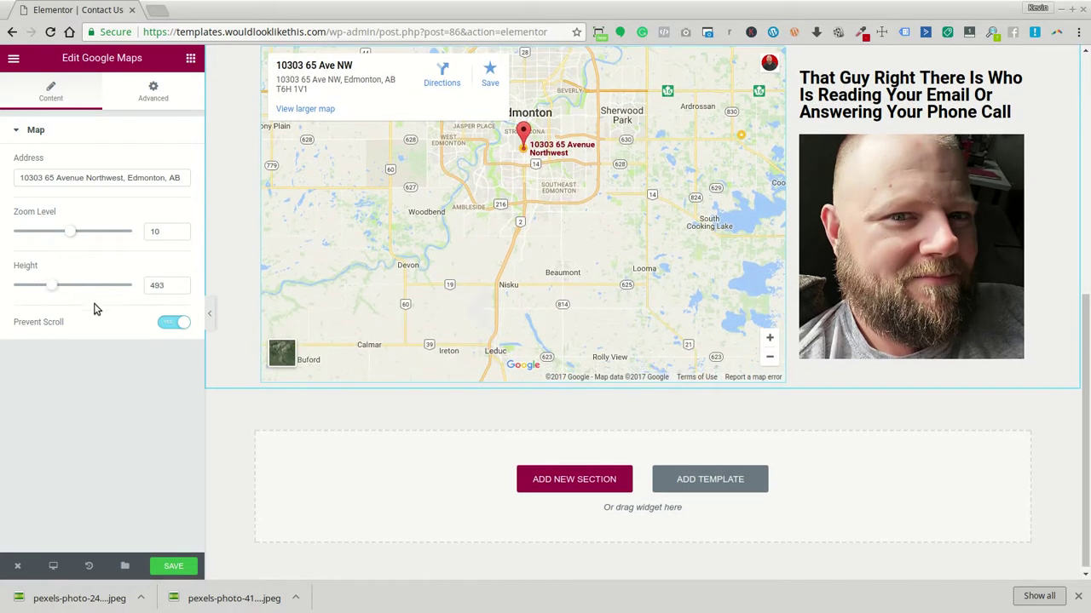
Save the page and review the map beside the photo
left_click(170, 570)
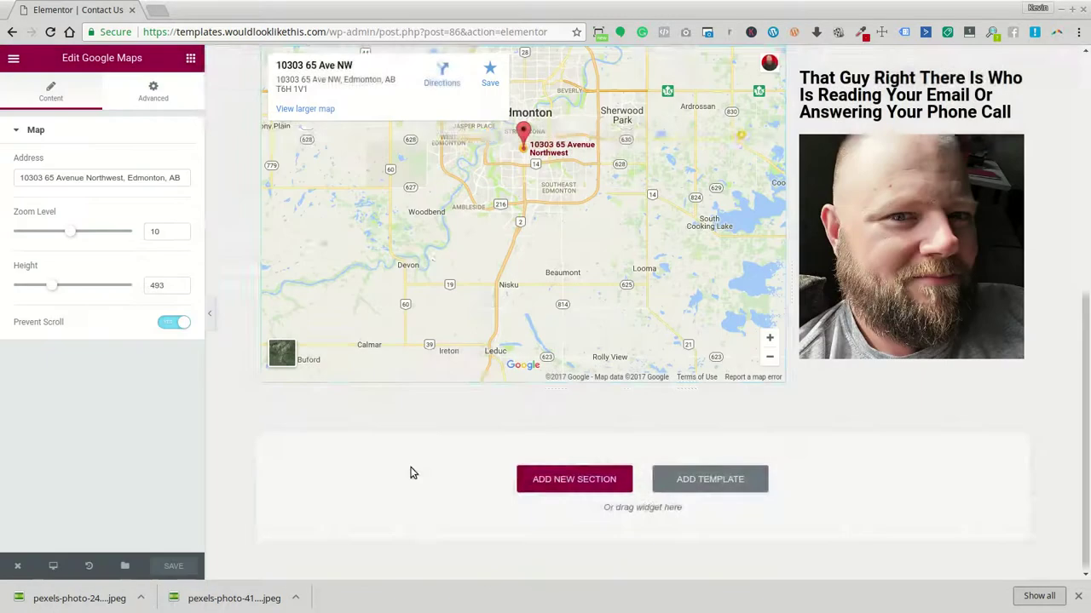
scroll(410, 473, "up", 3)
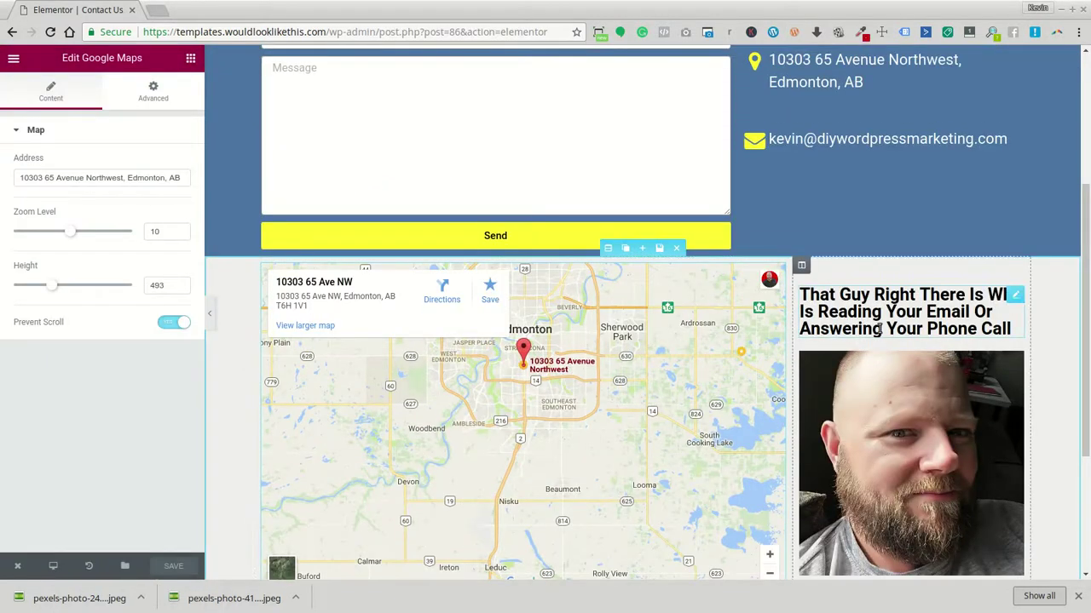
scroll(905, 372, "up", 2)
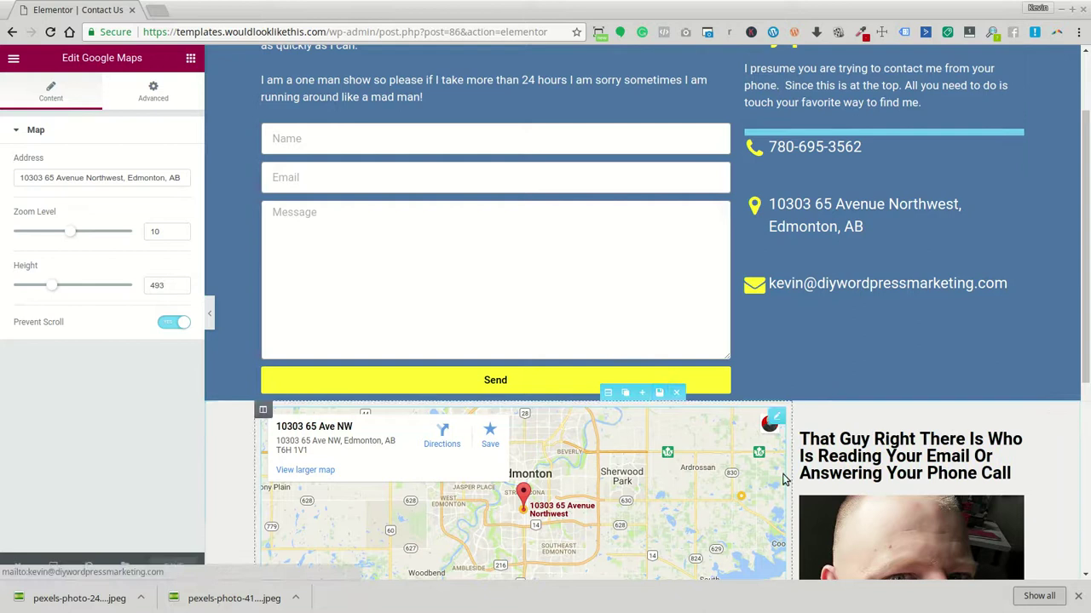
scroll(584, 369, "down", 4)
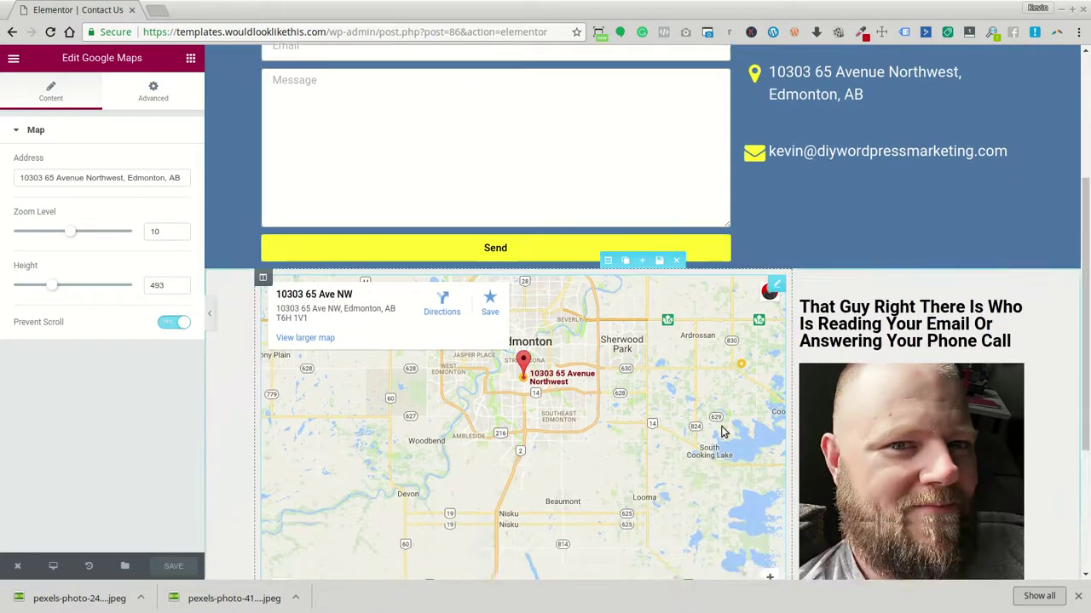
Unlink the photo's margins and enter a left margin of -150 px
left_click(862, 350)
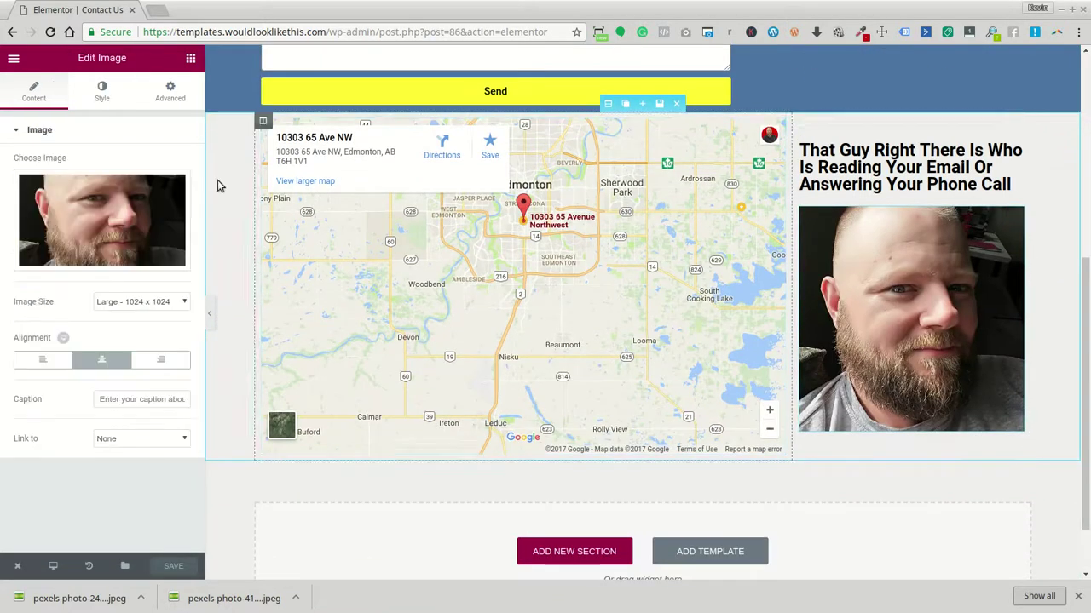
left_click(170, 92)
left_click(175, 184)
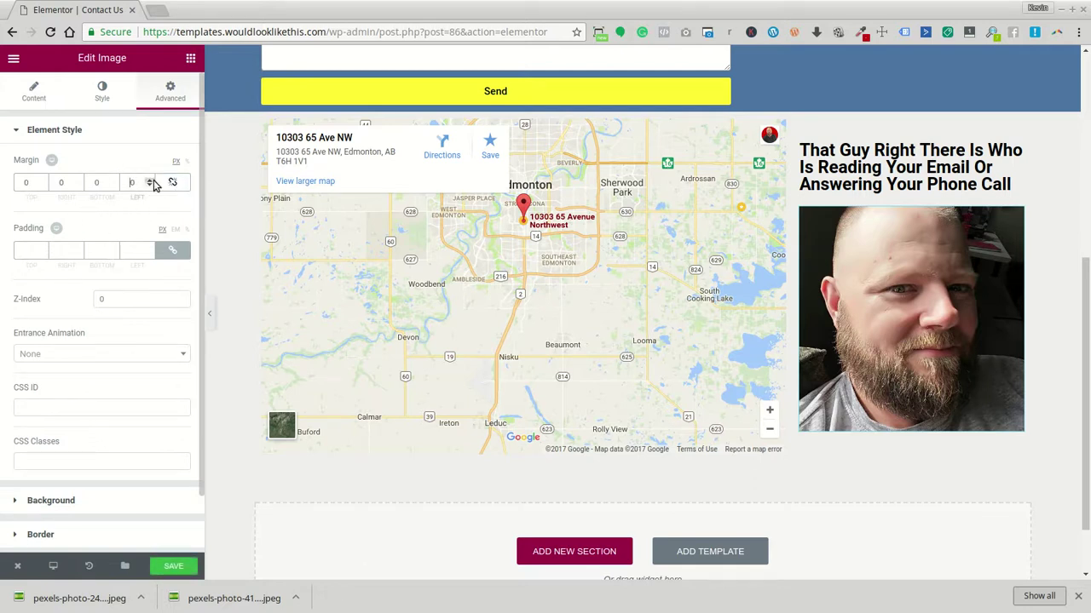
type("1500")
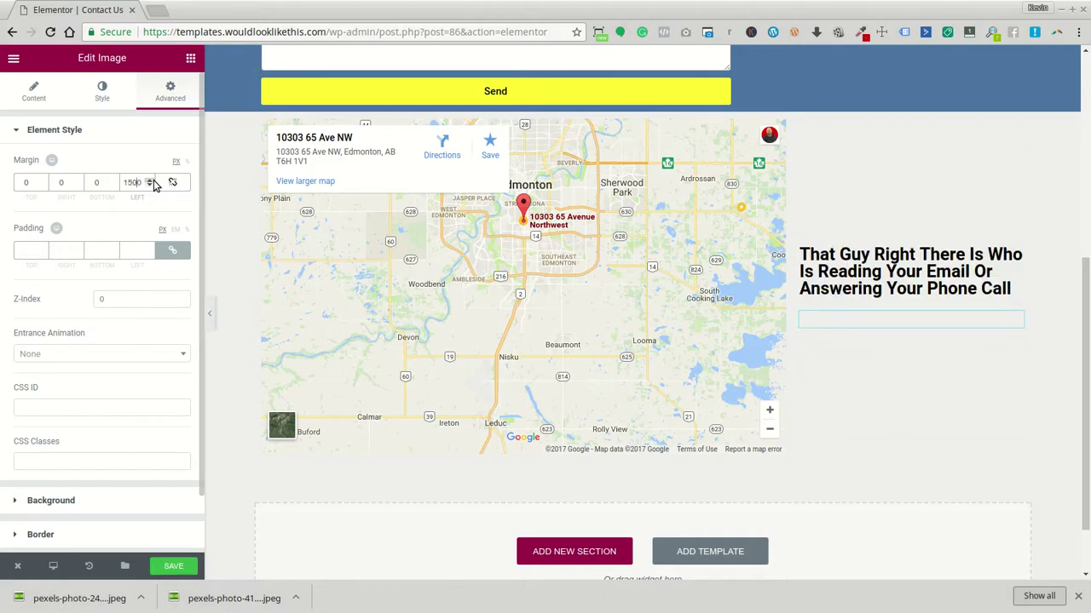
key("Delete")
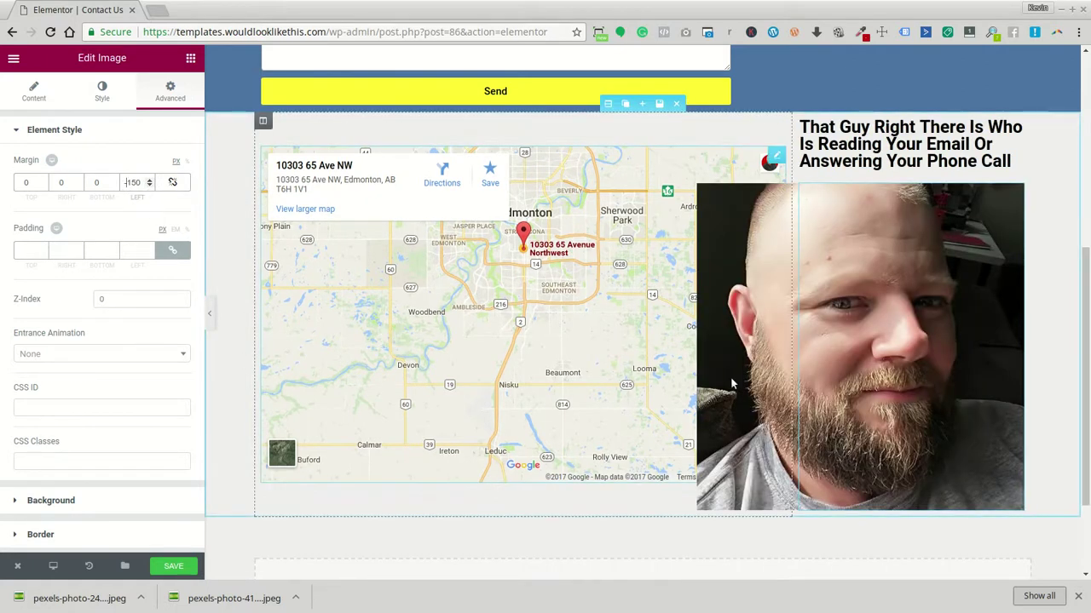
Replace the heading above the photo with 'Wanted to'
left_click(905, 160)
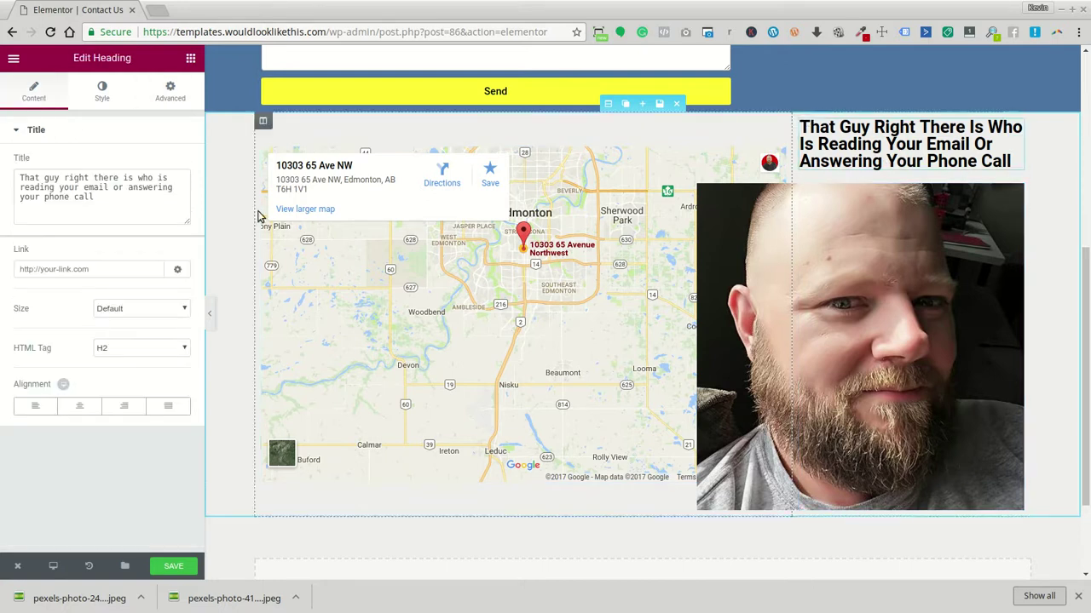
left_click_drag(108, 199, 7, 173)
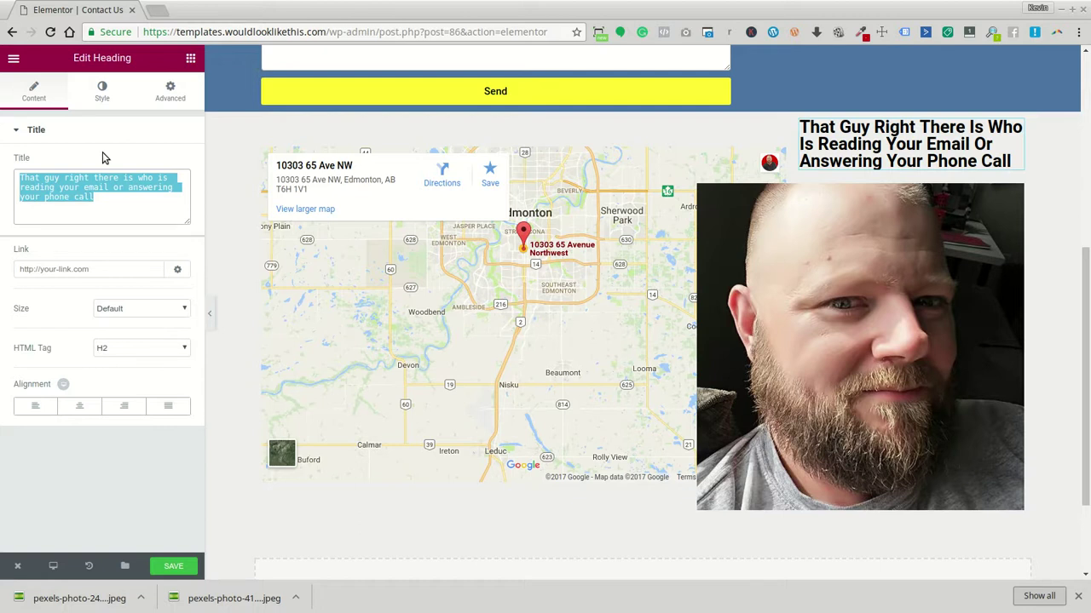
type("W")
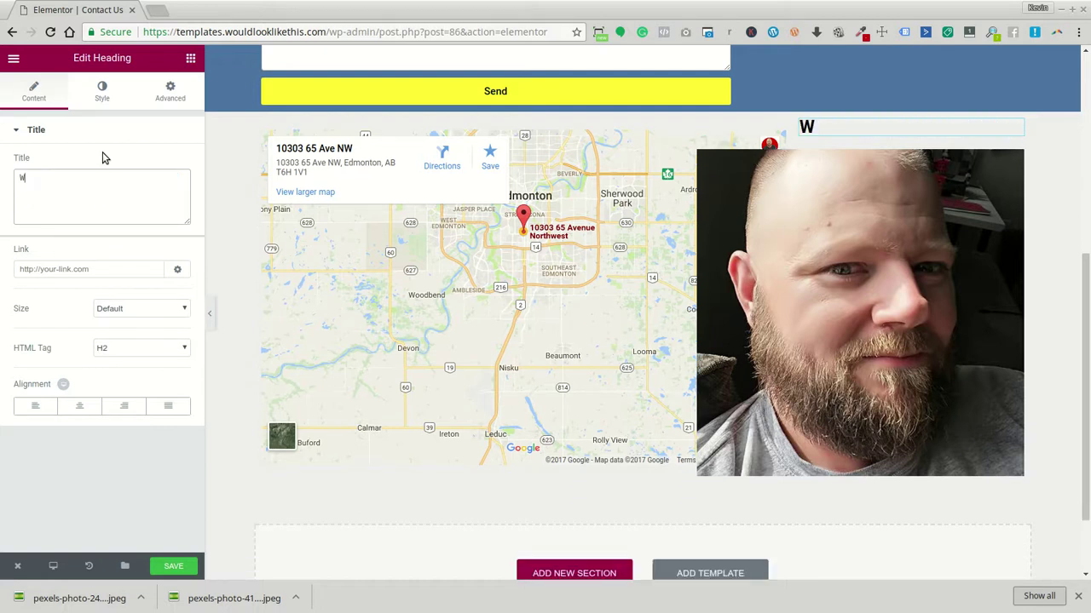
type("anted to")
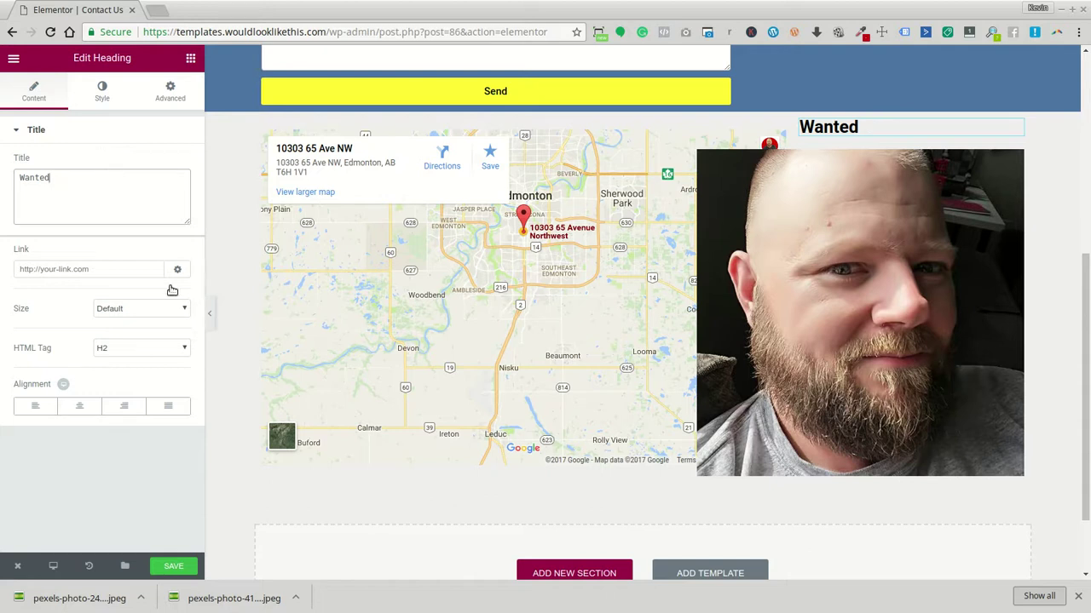
Add 'REWARD' on a new line in the heading, then erase all its text
left_click(873, 129)
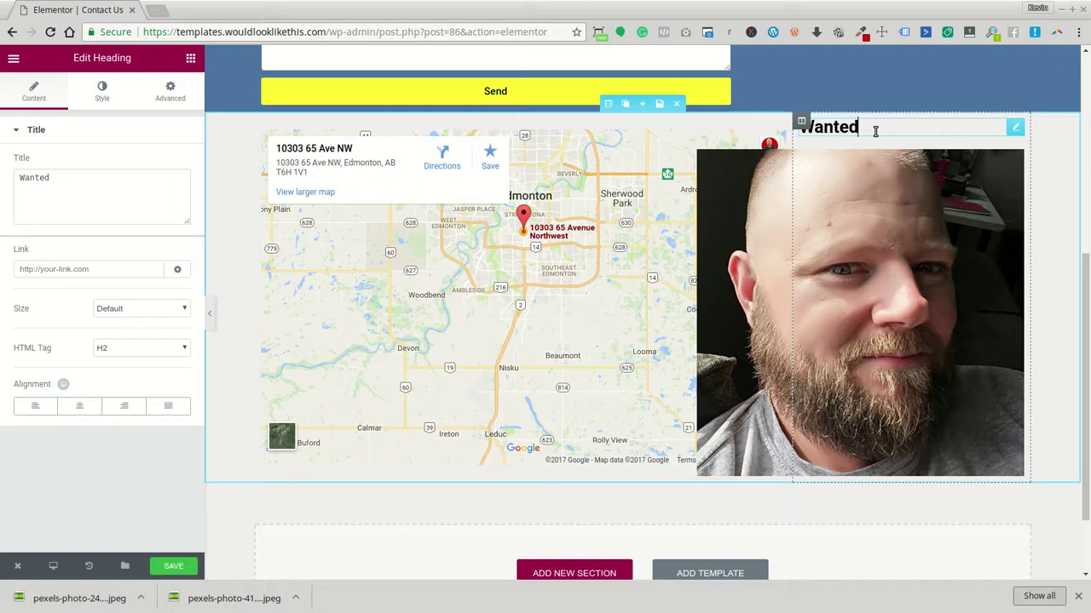
key("Return")
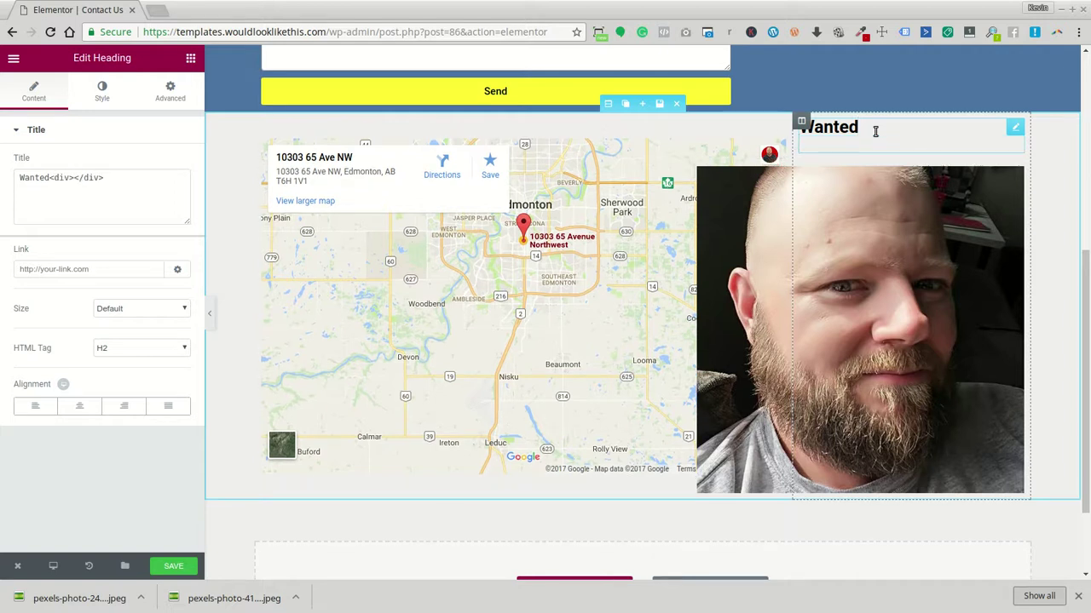
type("REWARD")
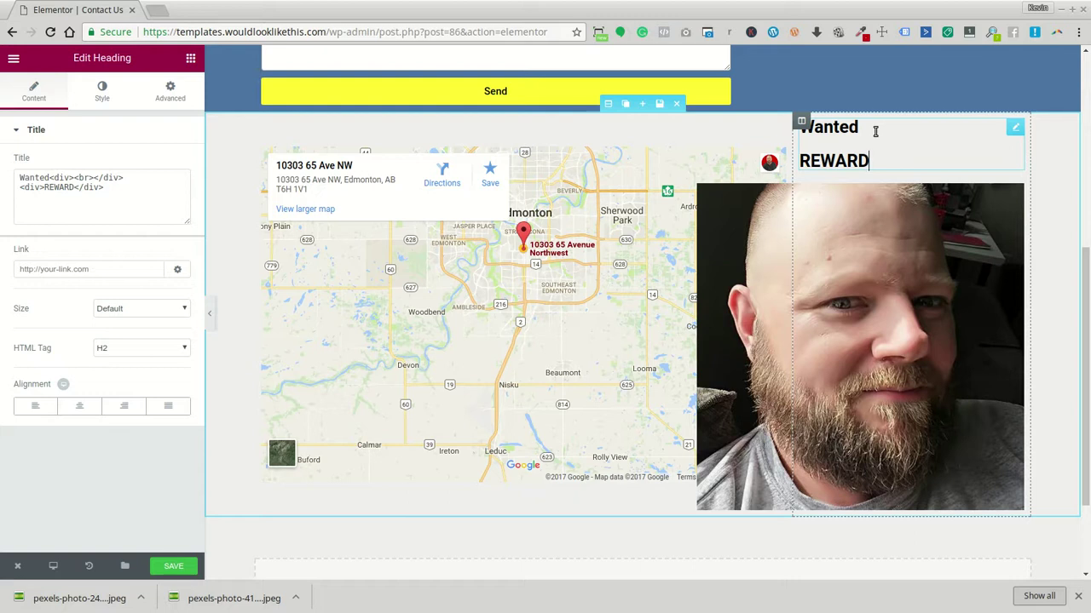
key("BackSpace")
key("BackSpace")
key("BackSpace")
key("BackSpace")
key("BackSpace")
key("BackSpace")
key("BackSpace")
key("BackSpace")
key("BackSpace")
key("BackSpace")
key("BackSpace")
key("BackSpace")
key("BackSpace")
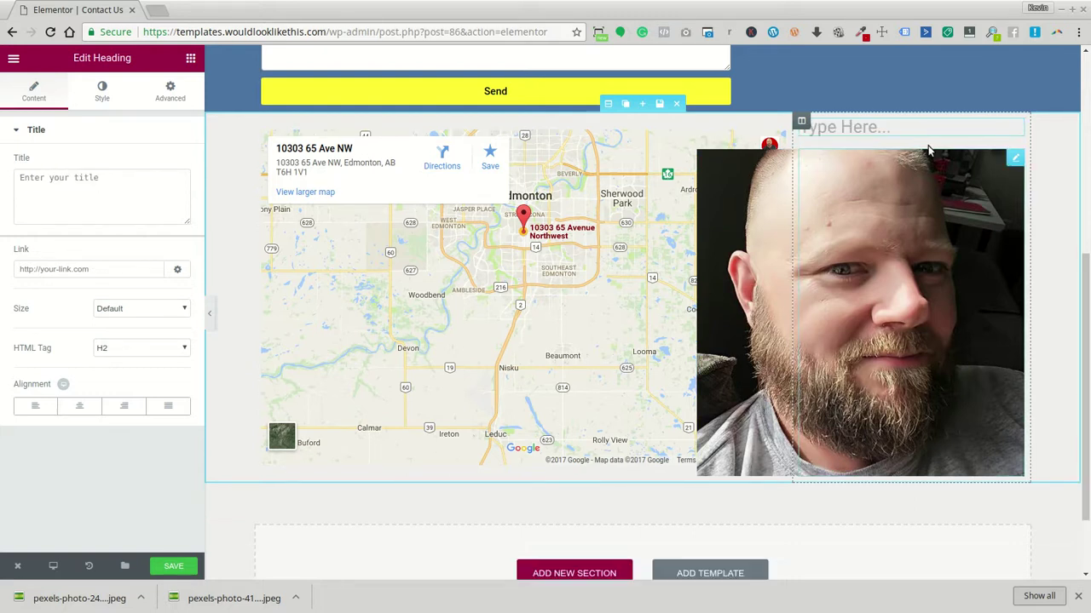
Delete the empty heading and set the photo's top margin to 25
mouse_move(1012, 131)
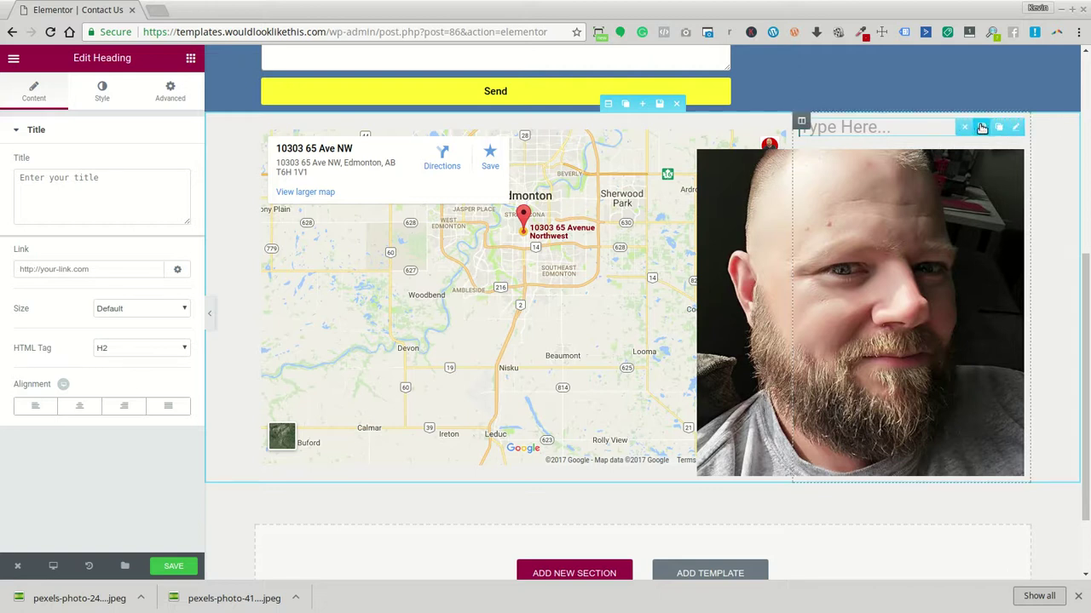
left_click(966, 129)
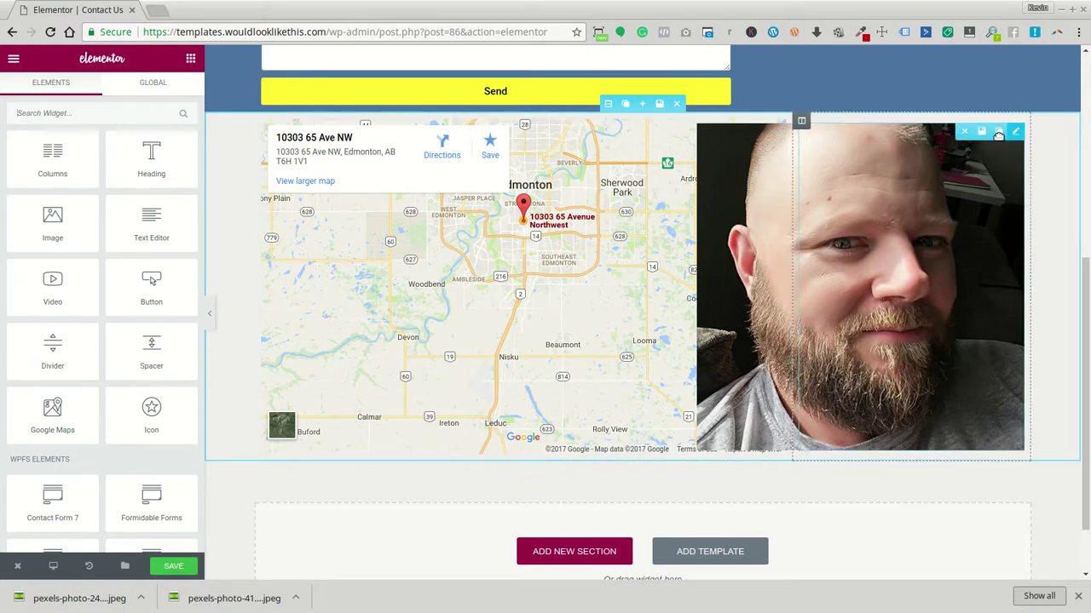
left_click(930, 198)
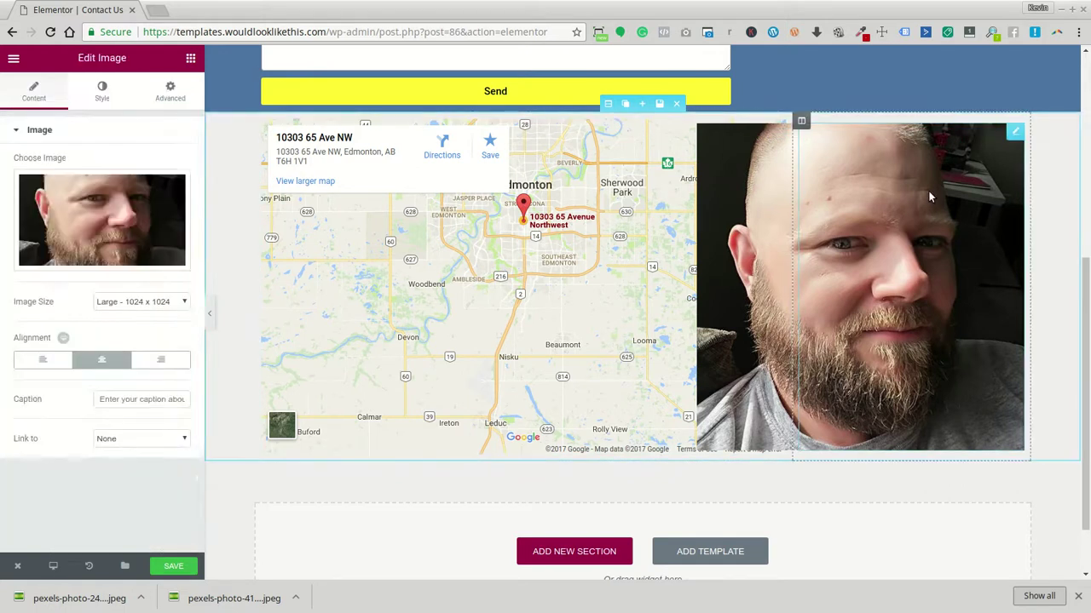
left_click(169, 90)
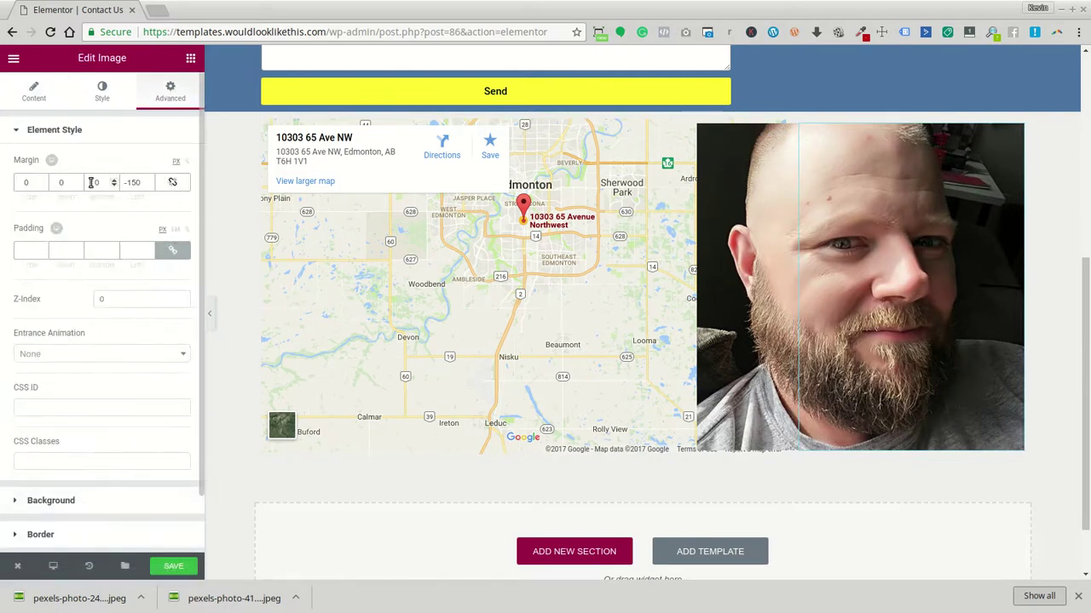
left_click_drag(30, 184, 15, 183)
type("250")
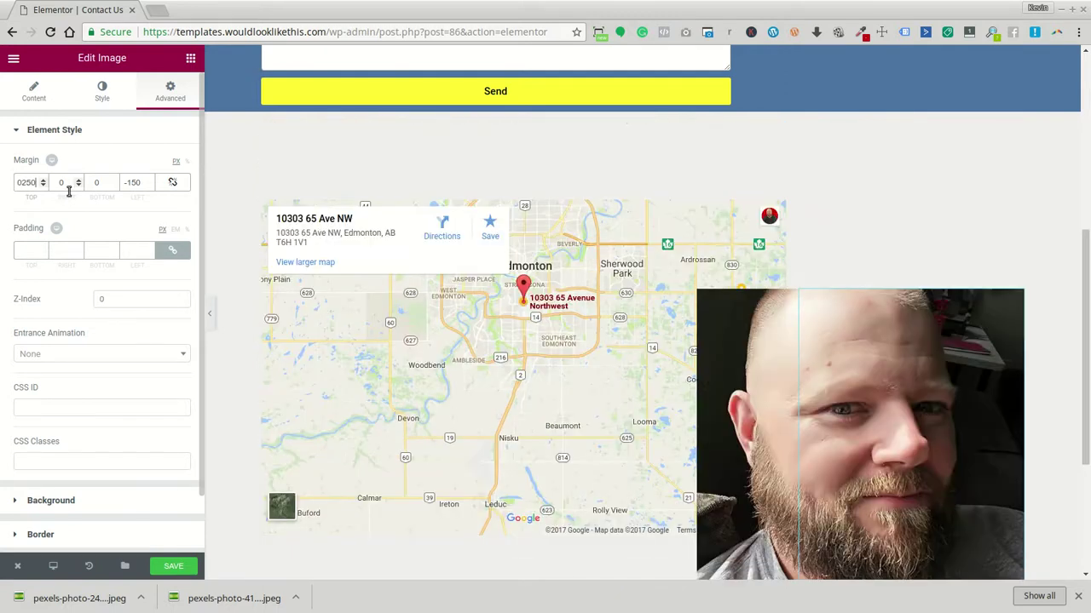
key("BackSpace")
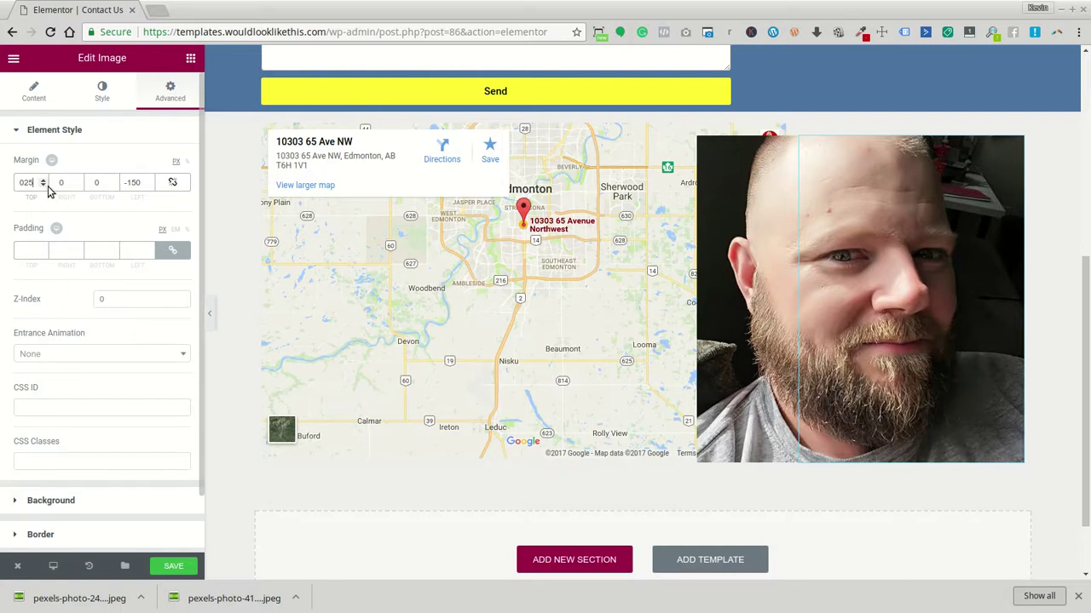
Set the photo's right margin to 25 and bottom margin to -133, then save
left_click(50, 181)
type("25")
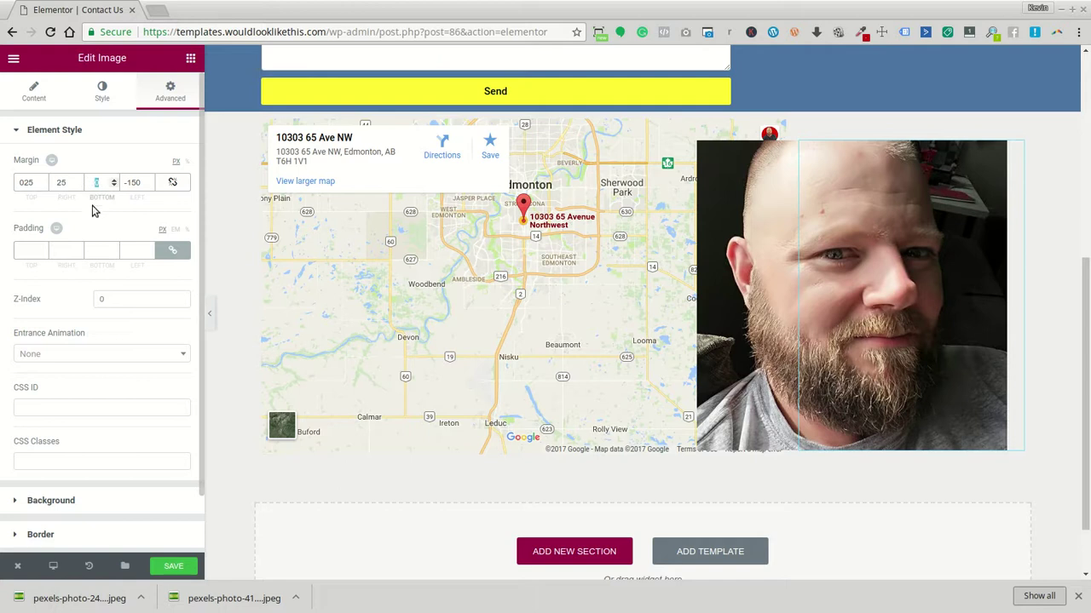
type("25")
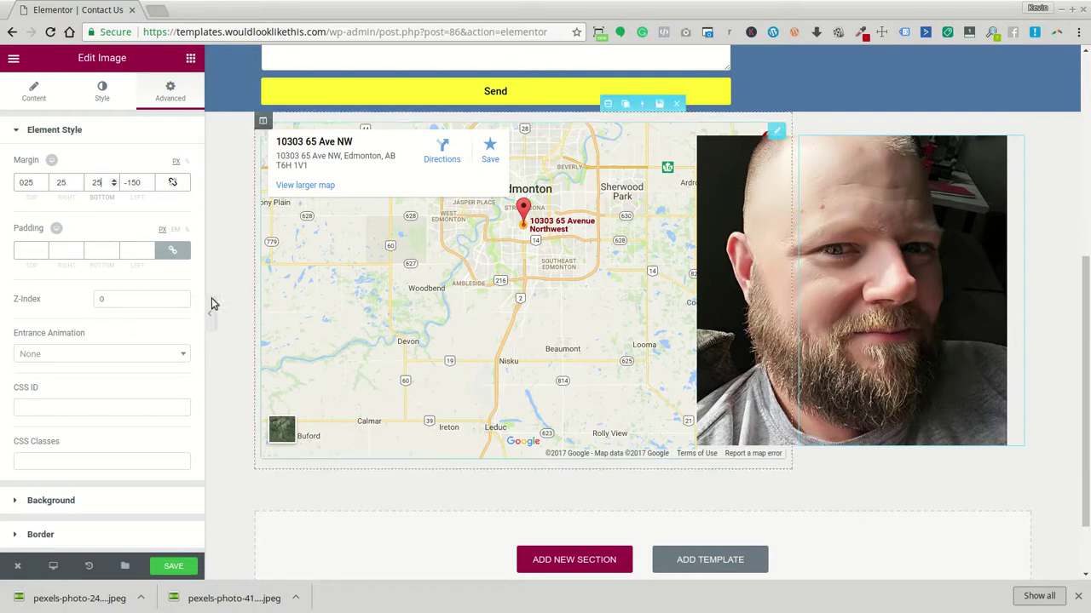
left_click(117, 187)
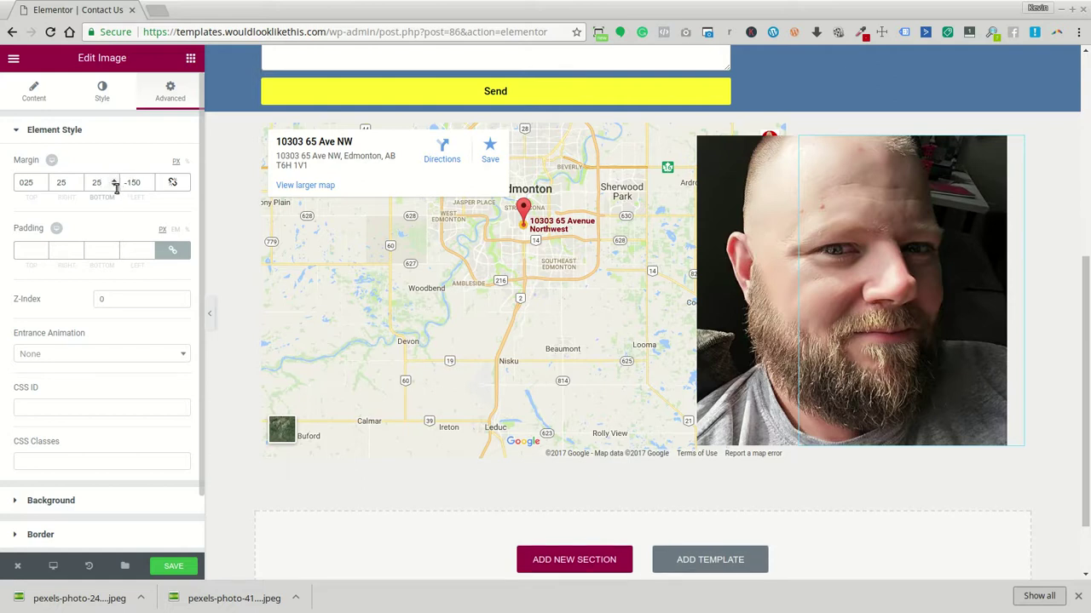
left_click_drag(115, 186, 115, 186)
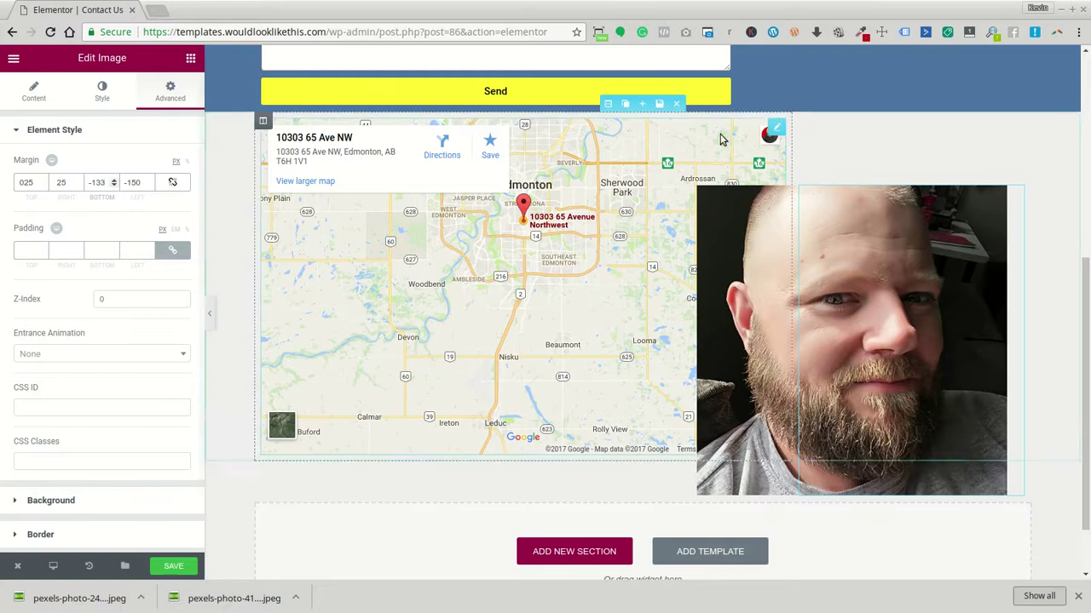
scroll(307, 412, "up", 1)
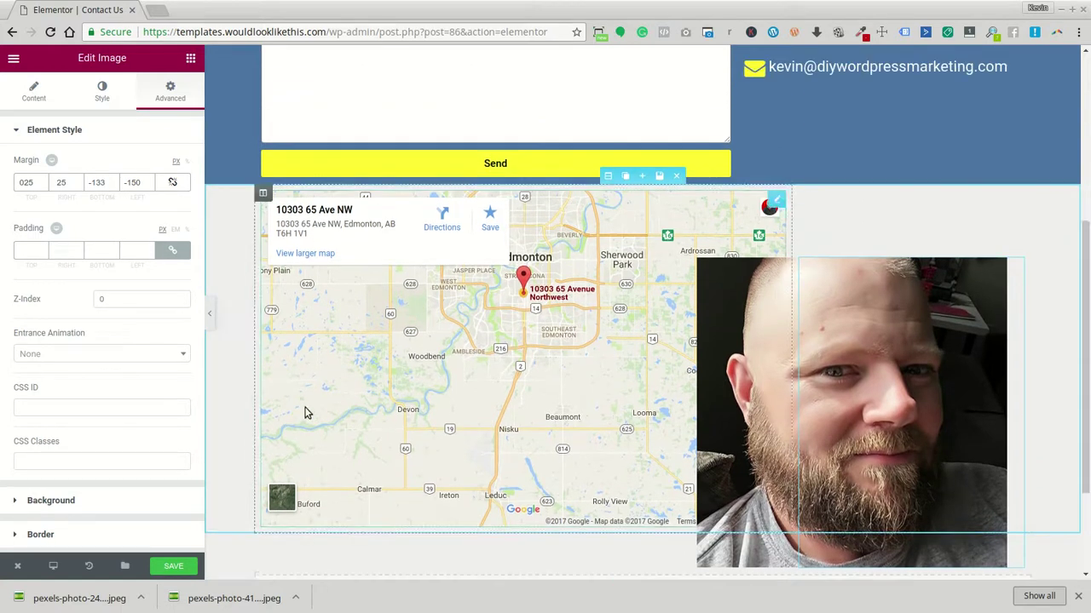
left_click(167, 567)
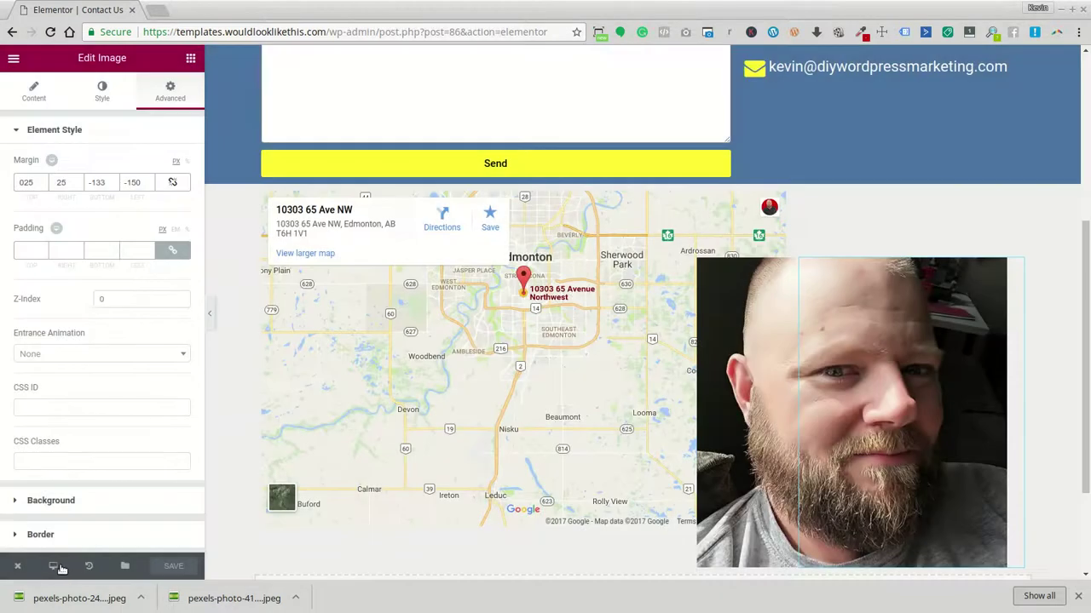
Switch the editor to the mobile preview and scroll through the page
mouse_move(61, 569)
left_click(65, 530)
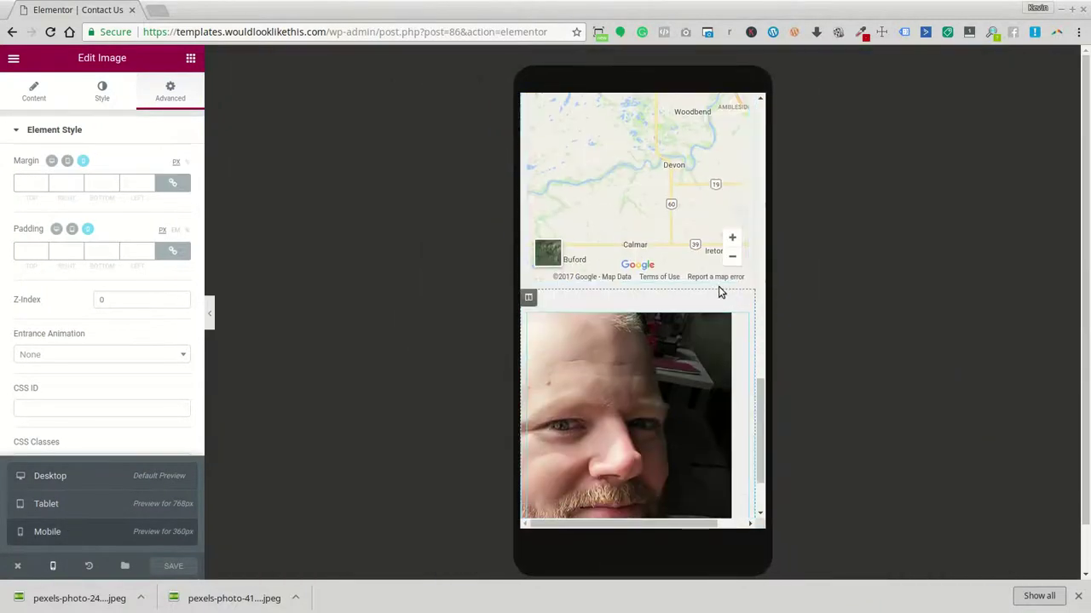
scroll(626, 258, "up", 5)
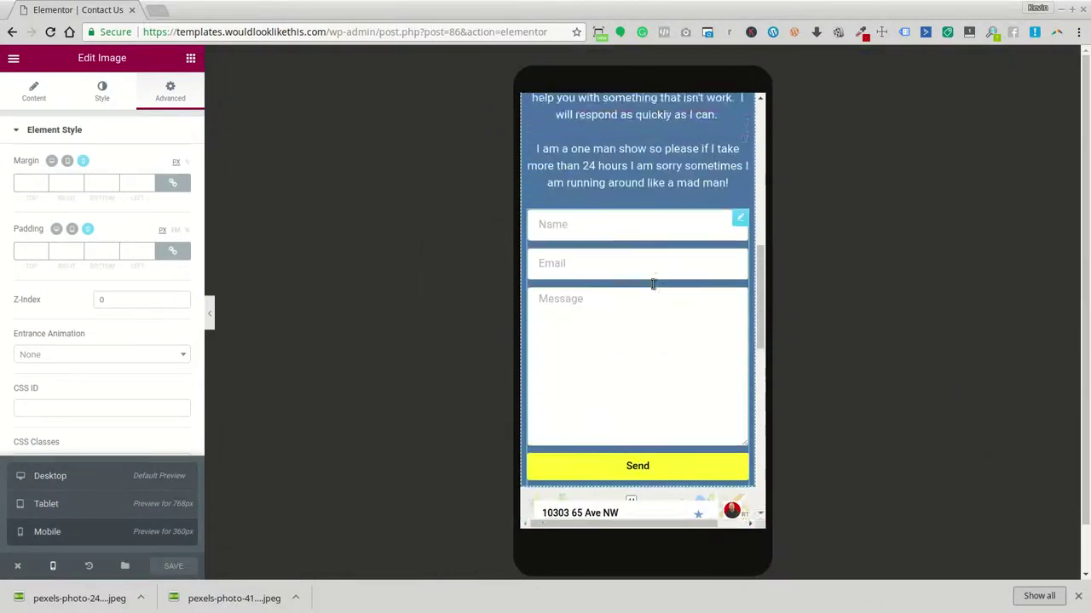
scroll(653, 284, "down", 5)
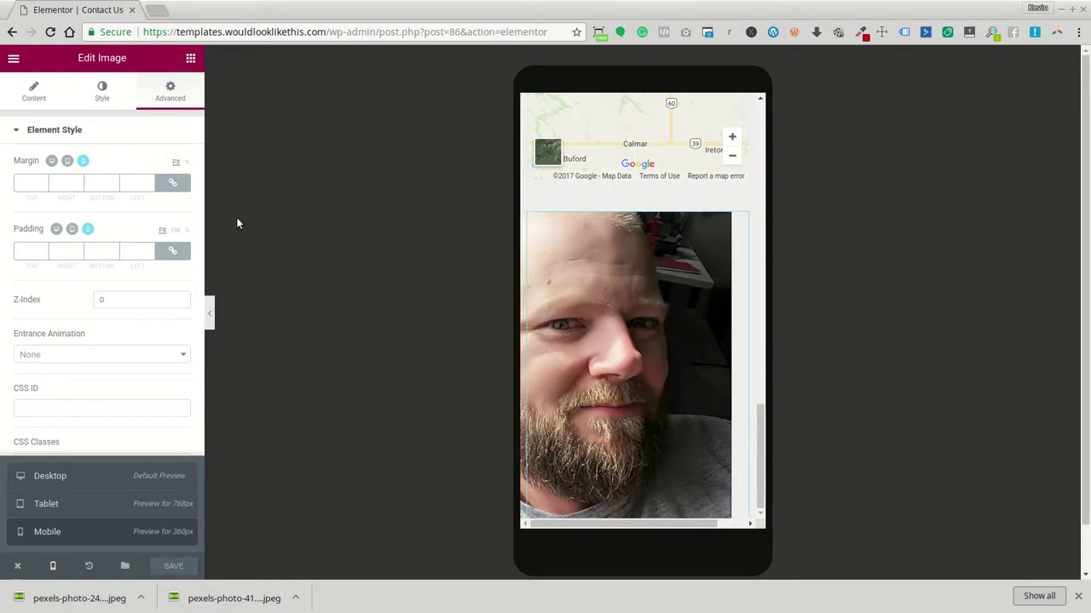
scroll(676, 280, "up", 5)
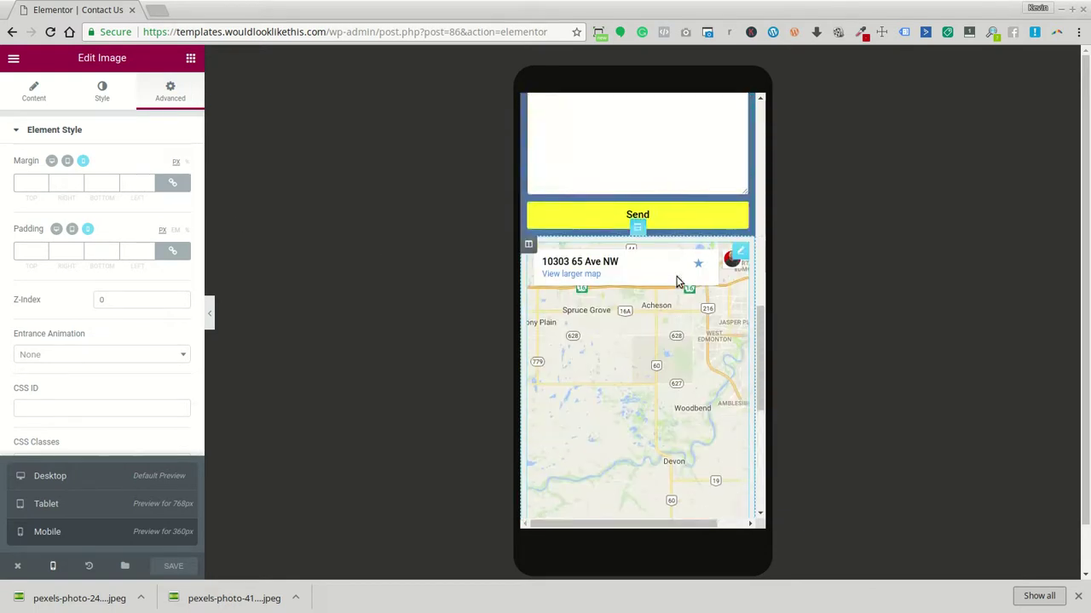
scroll(677, 281, "down", 5)
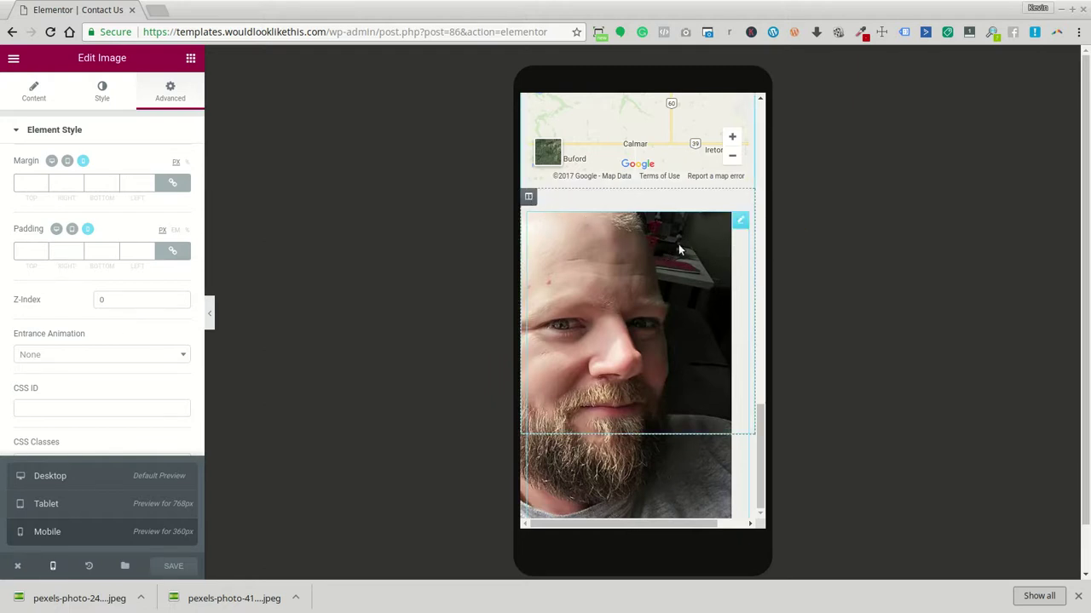
scroll(121, 390, "down", 2)
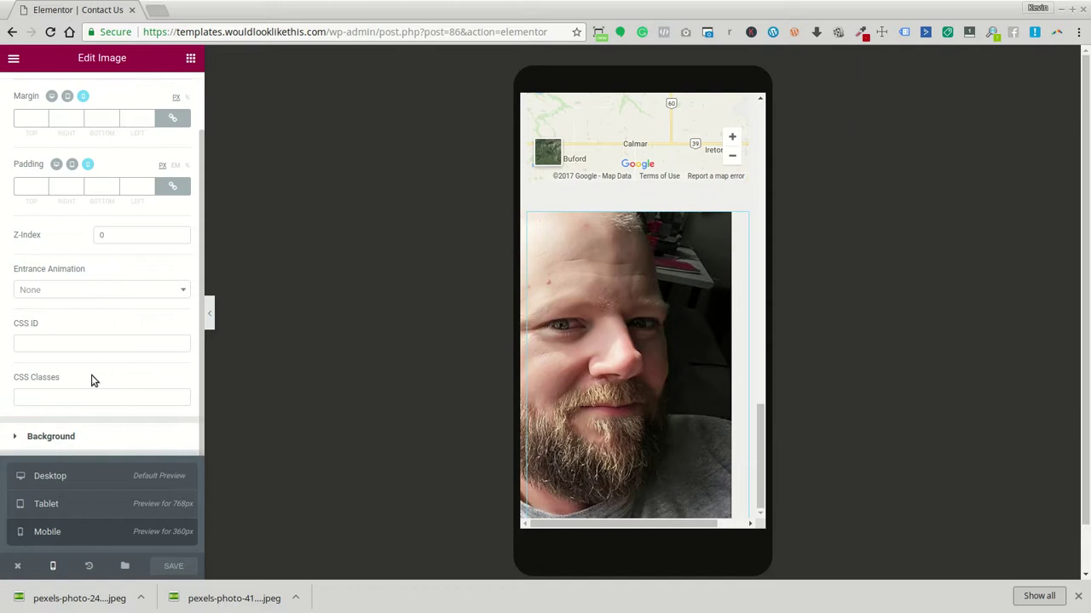
scroll(123, 324, "up", 2)
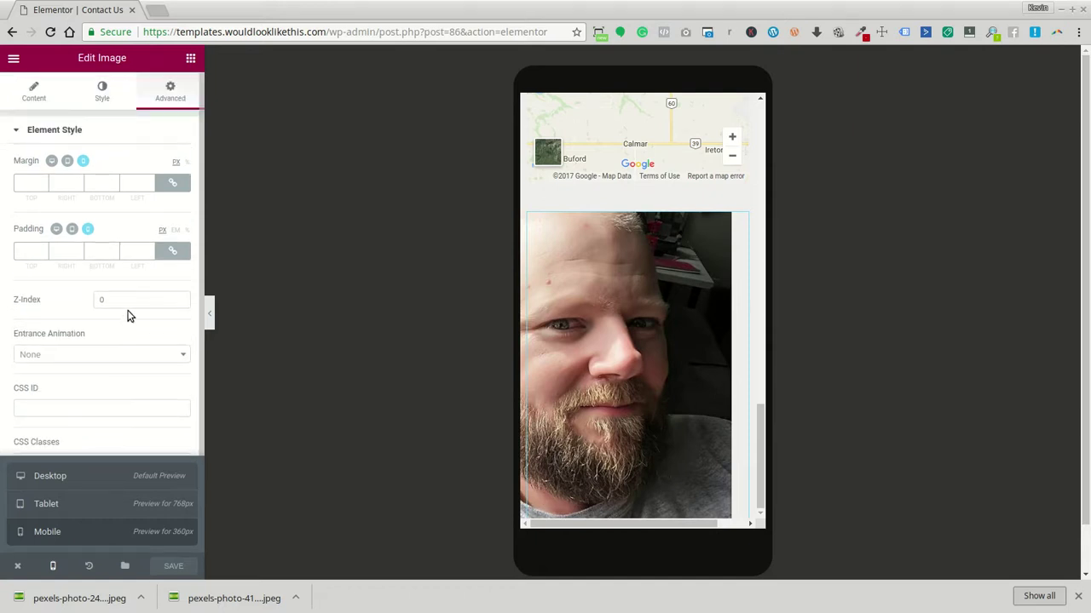
left_click(171, 94)
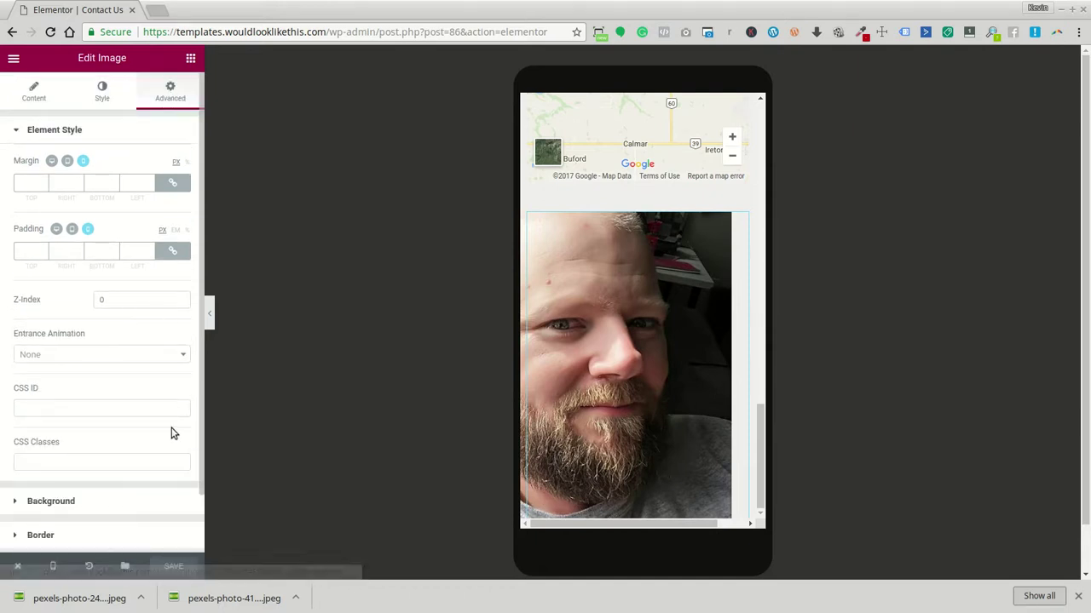
Turn on Hide On Mobile for the photo under Responsive, and save
scroll(174, 433, "down", 2)
left_click(94, 514)
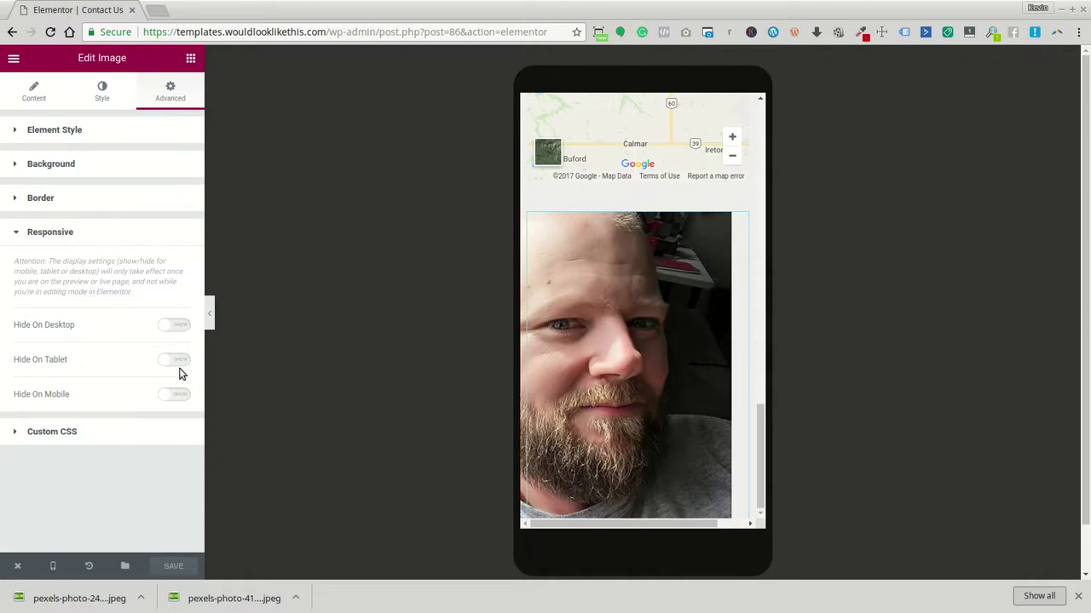
left_click(176, 397)
left_click(181, 567)
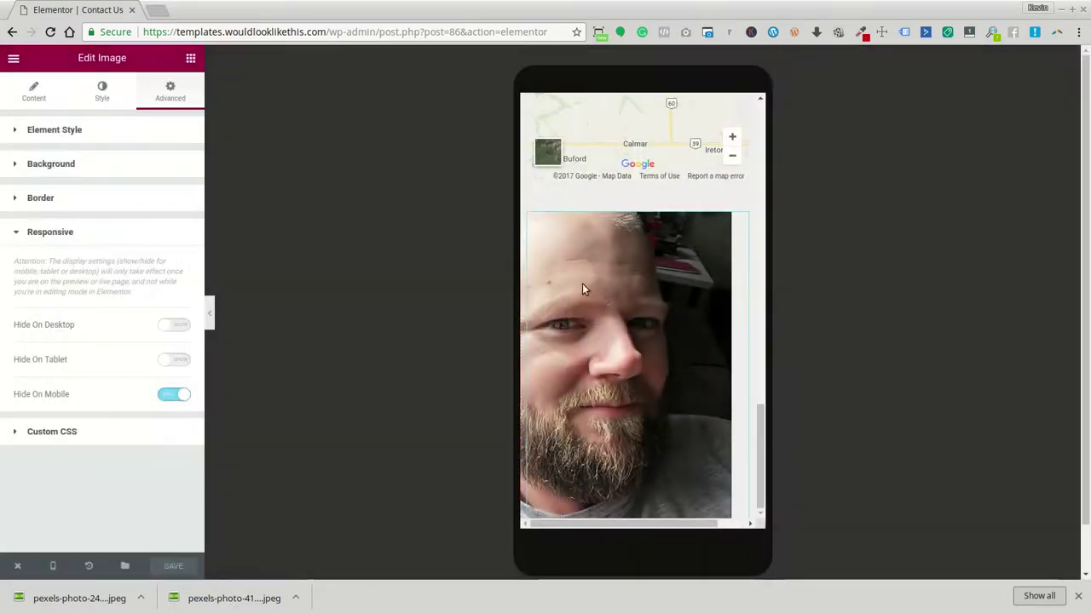
Collapse the editing panel and scroll through the mobile preview of the page
left_click(210, 315)
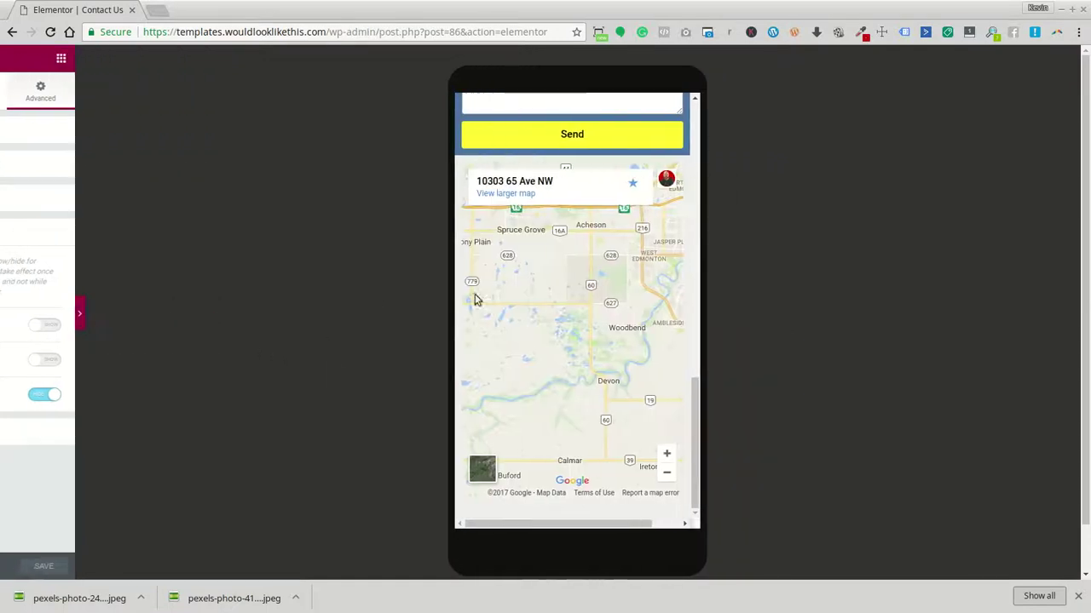
scroll(569, 356, "down", 2)
scroll(582, 353, "up", 3)
scroll(584, 363, "down", 3)
scroll(594, 345, "up", 3)
scroll(594, 345, "up", 10)
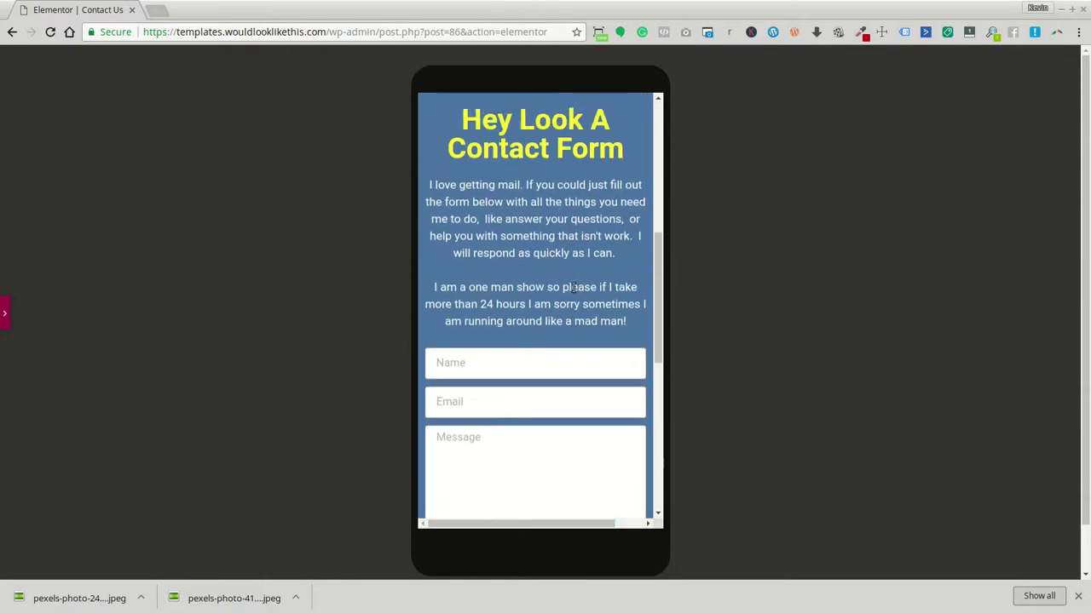
scroll(352, 264, "down", 3)
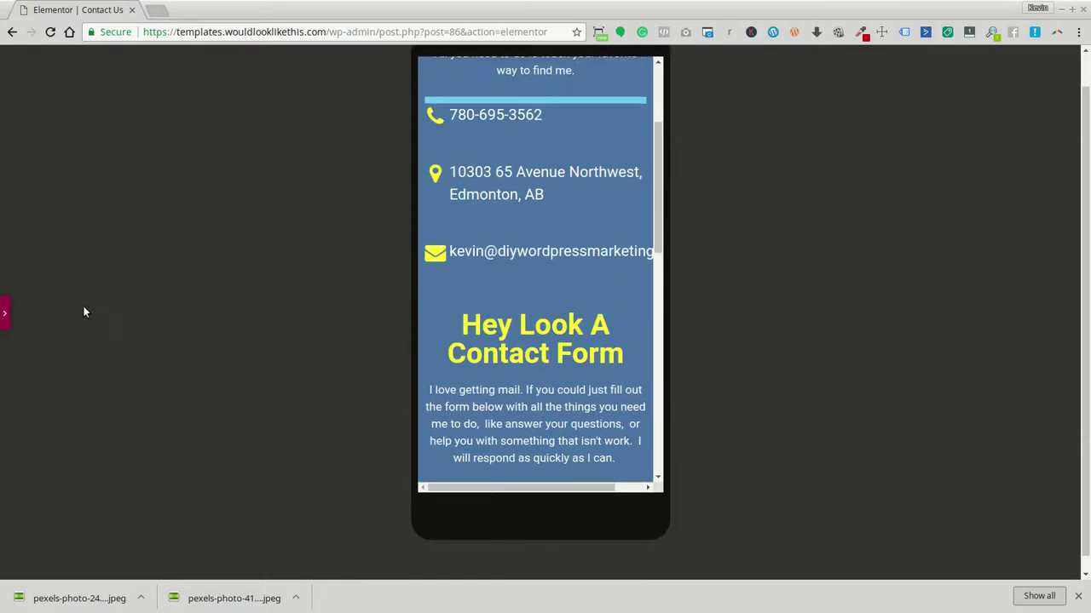
Reopen the editing panel, scroll the preview, and select the contact form to edit it
left_click(5, 317)
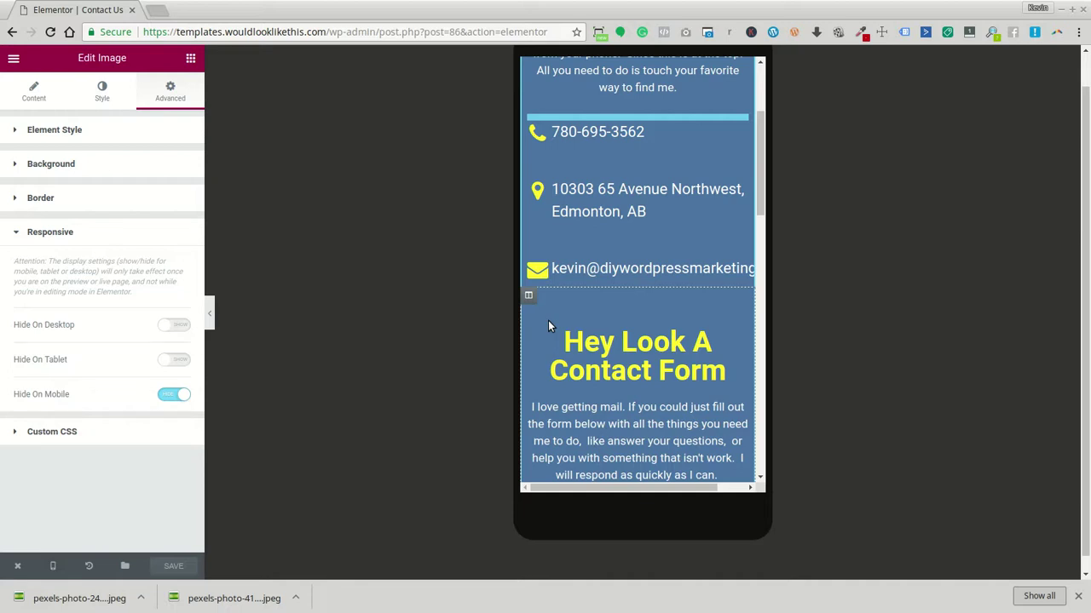
scroll(590, 288, "up", 5)
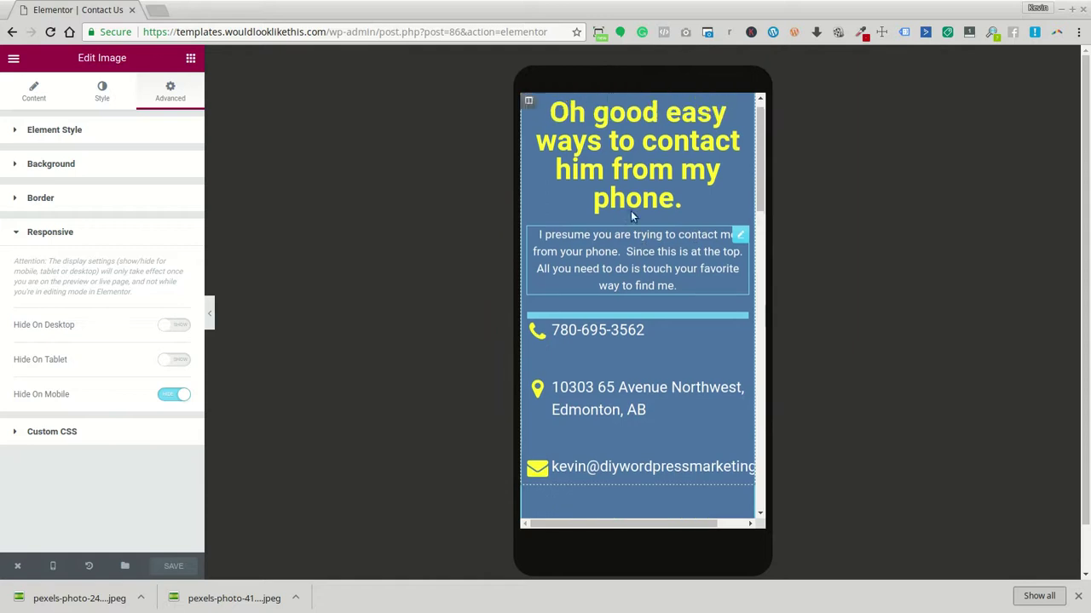
scroll(590, 219, "down", 2)
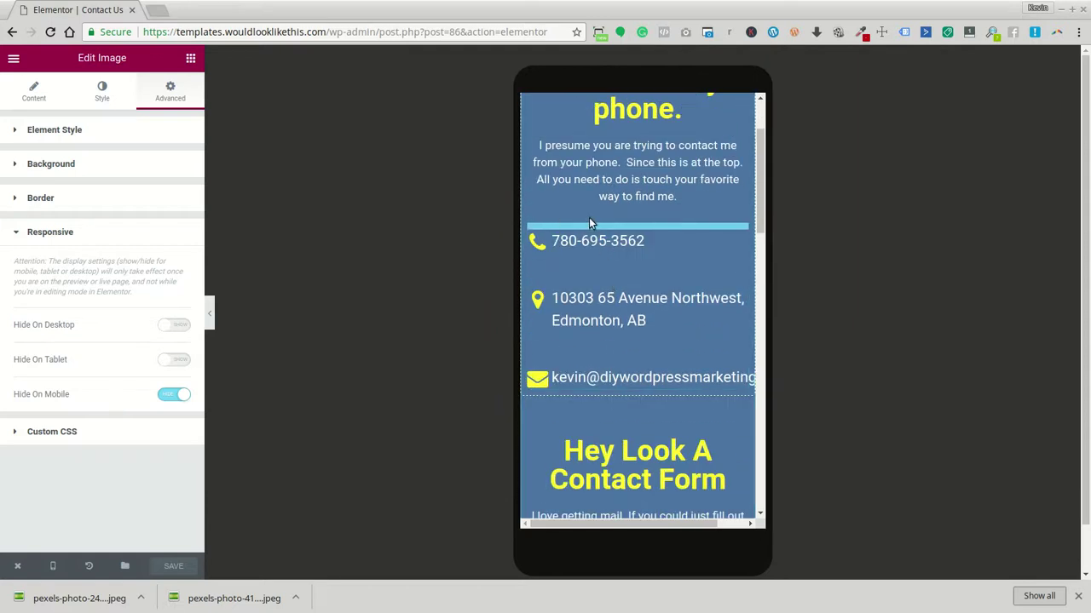
scroll(590, 223, "down", 4)
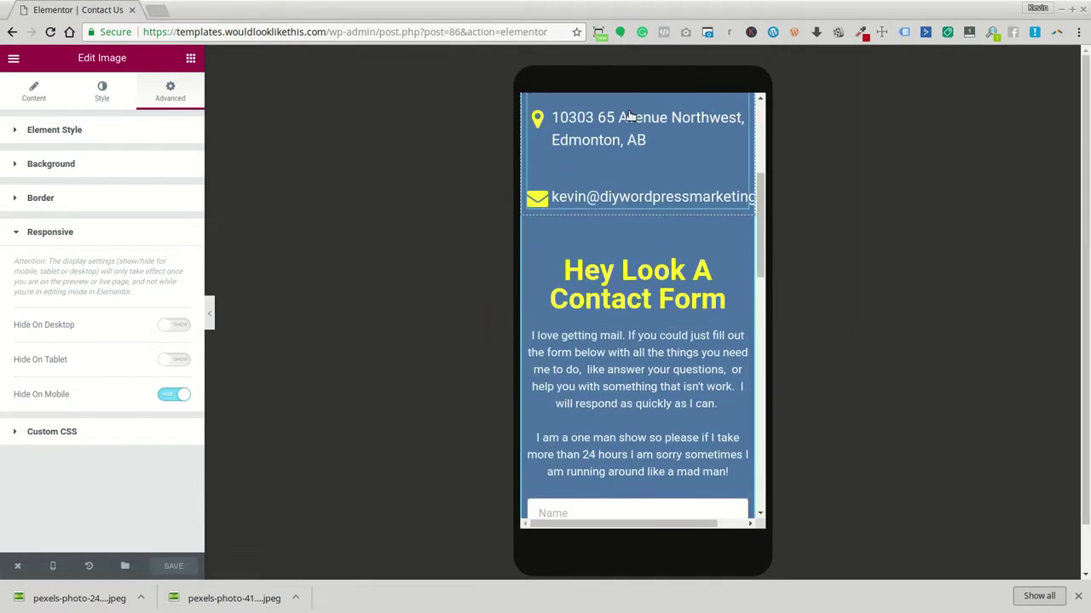
scroll(630, 116, "down", 9)
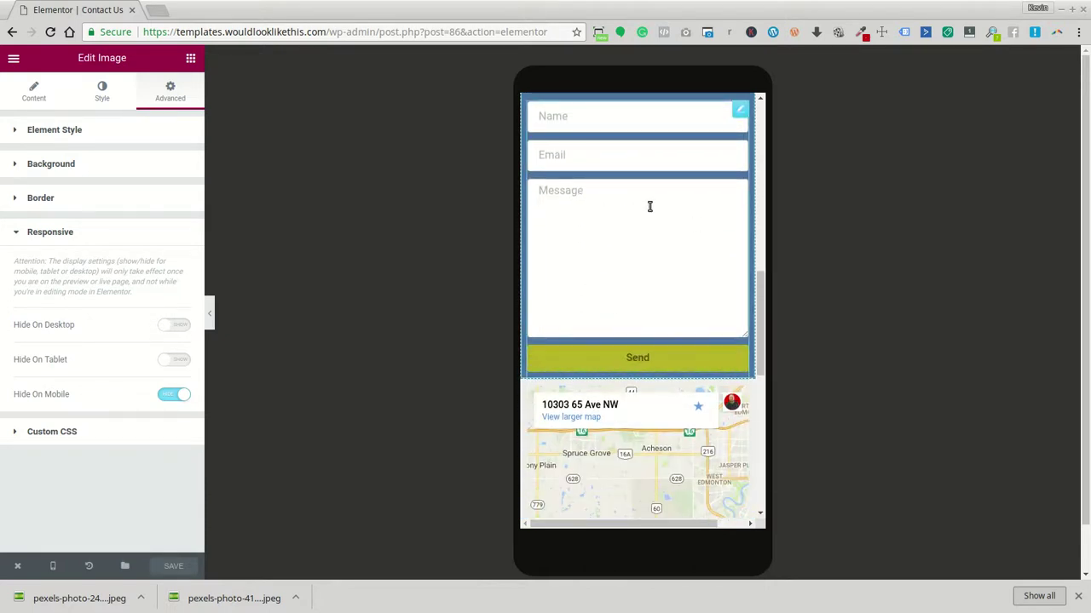
scroll(650, 207, "up", 5)
scroll(629, 396, "down", 4)
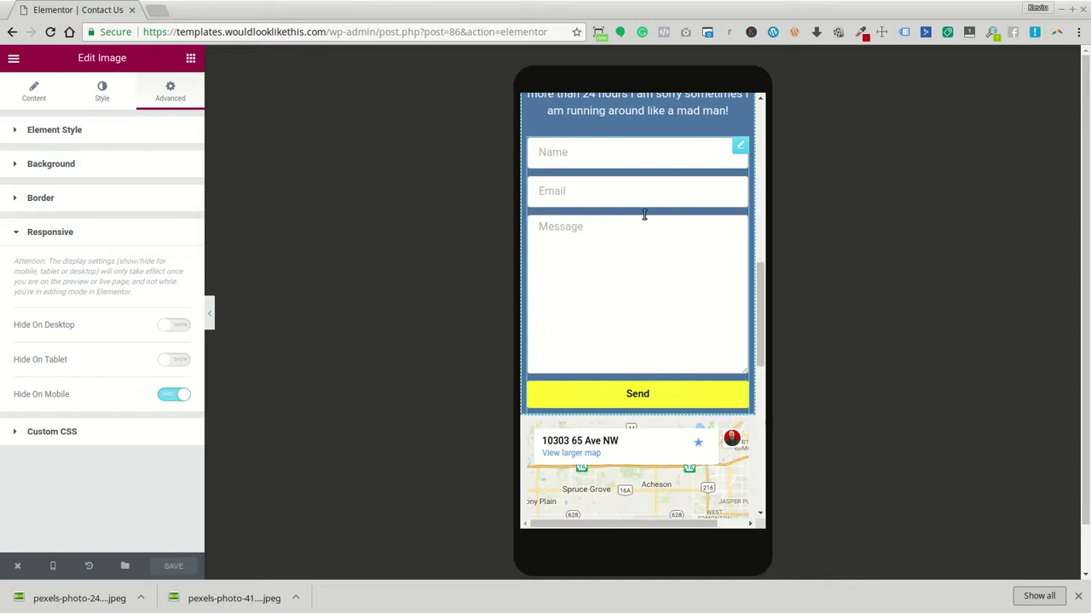
left_click(645, 218)
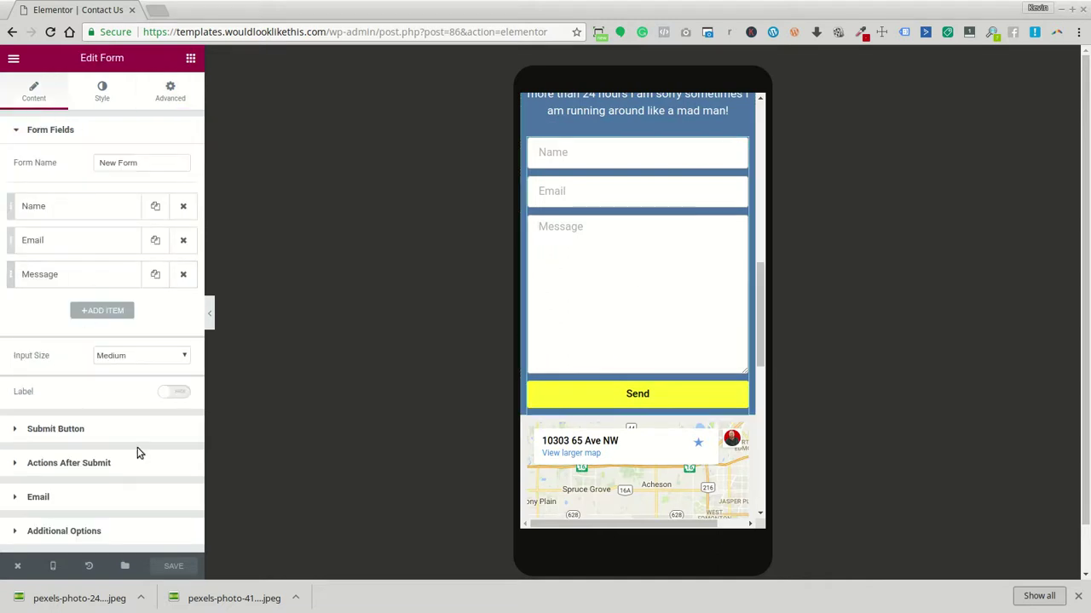
left_click(125, 498)
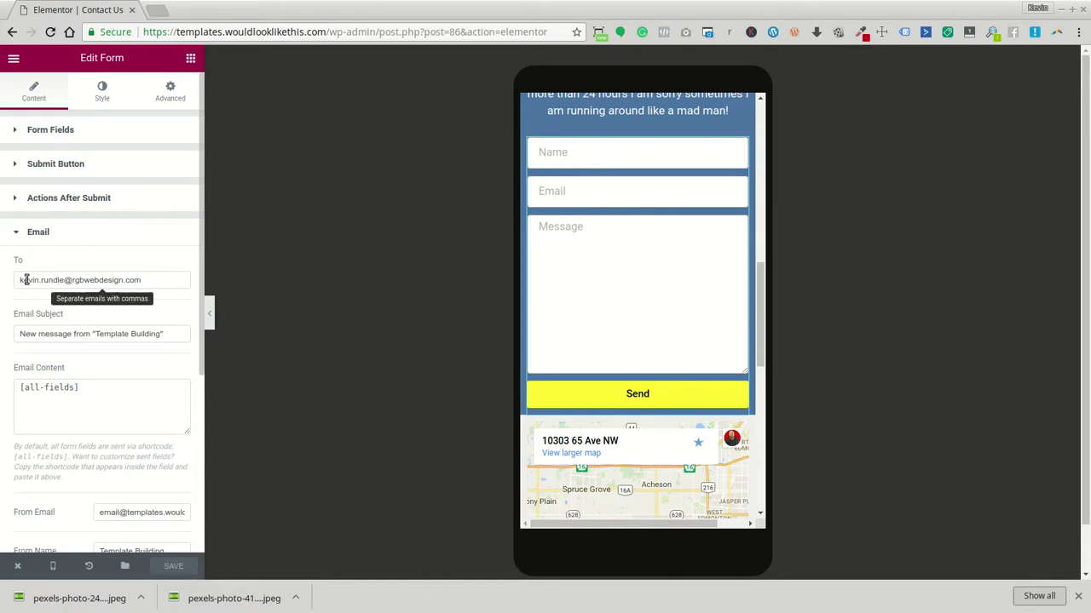
scroll(88, 285, "down", 3)
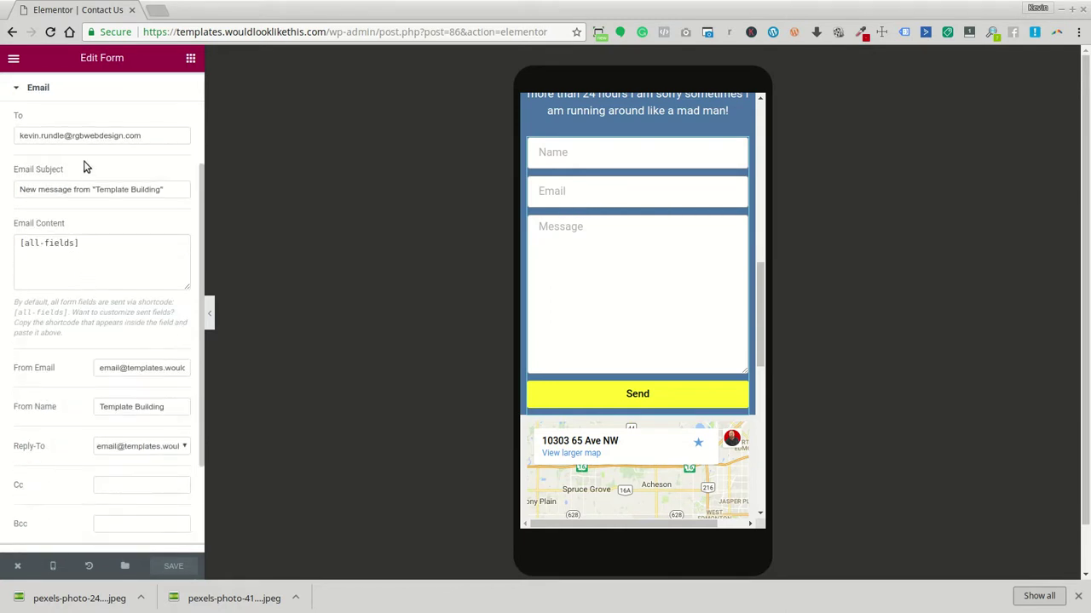
scroll(601, 290, "up", 2)
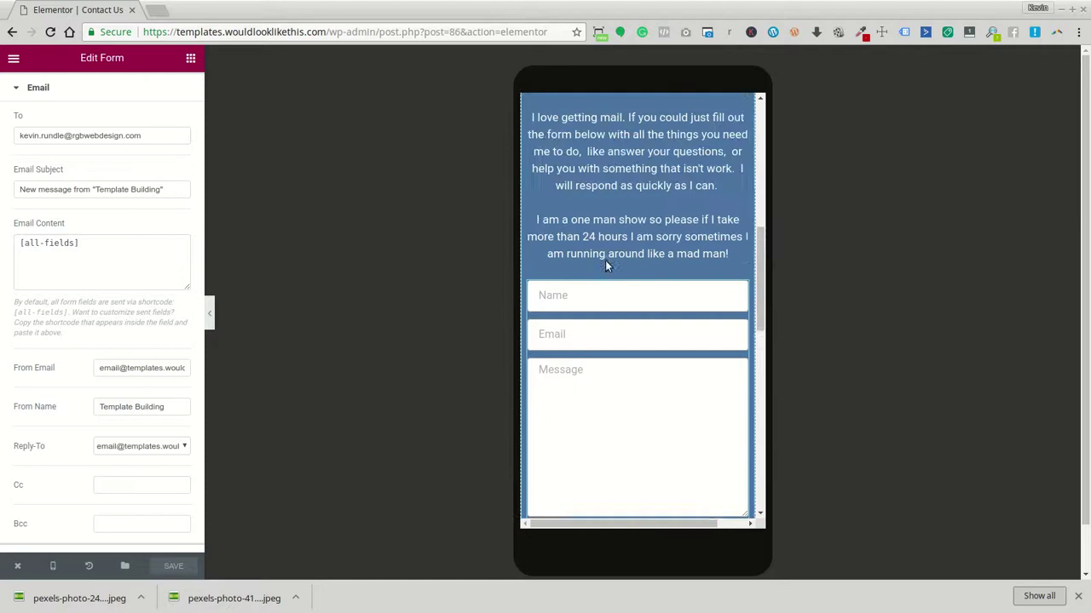
scroll(605, 263, "up", 5)
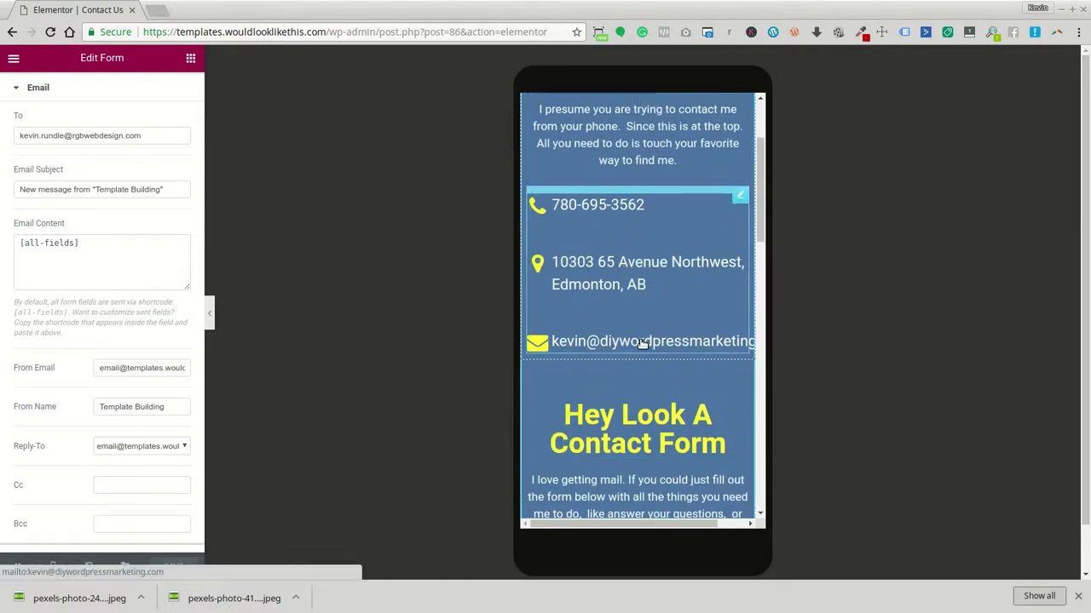
scroll(94, 264, "down", 3)
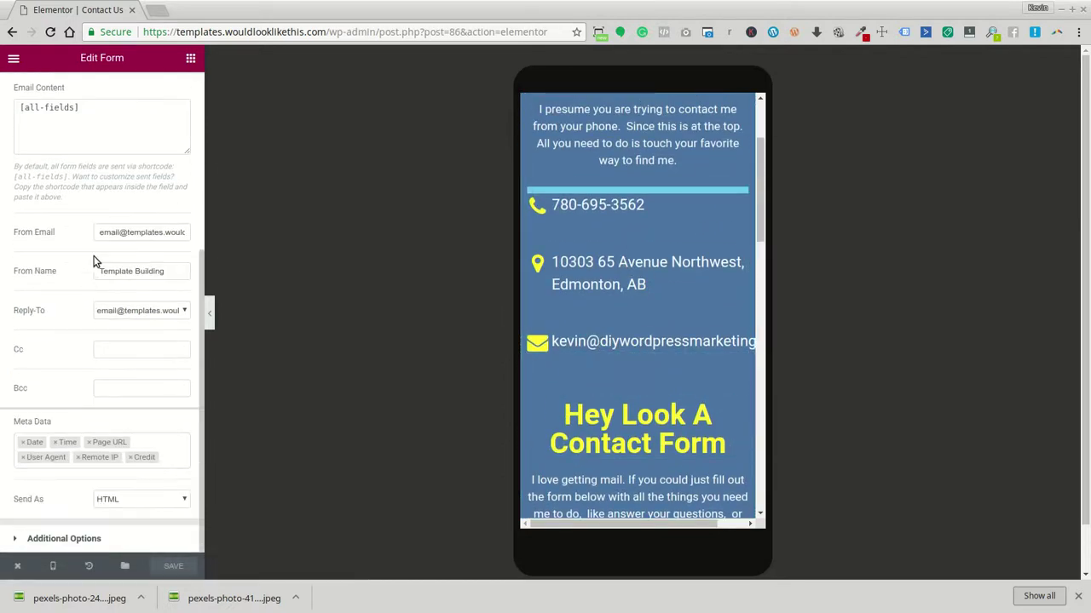
scroll(94, 256, "up", 3)
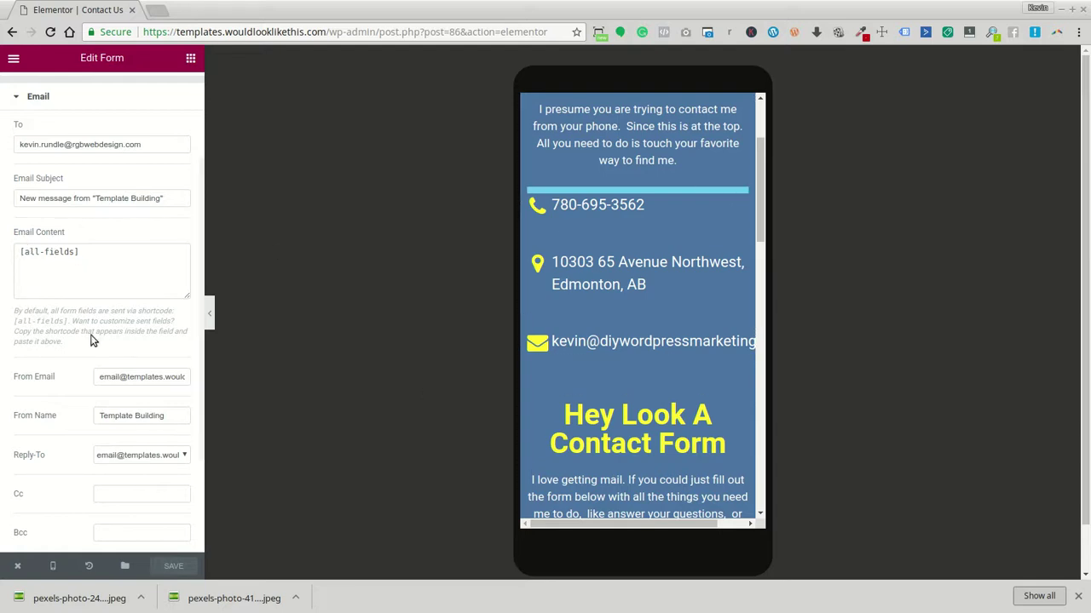
scroll(98, 338, "down", 3)
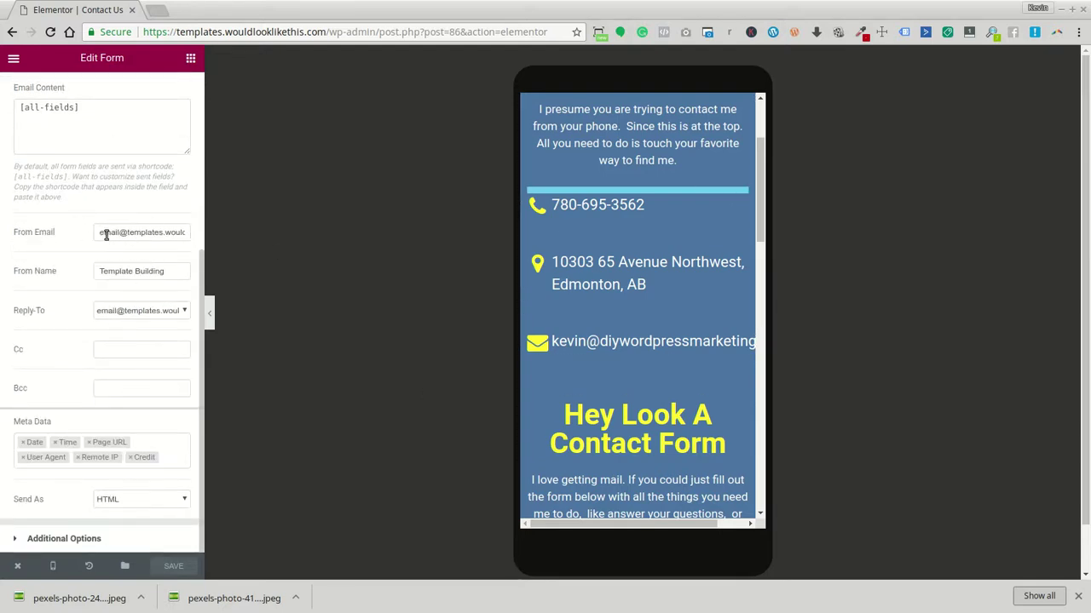
scroll(105, 233, "up", 3)
Paste the recipient address into From Email, then clear the field for a new address
triple_click(127, 144)
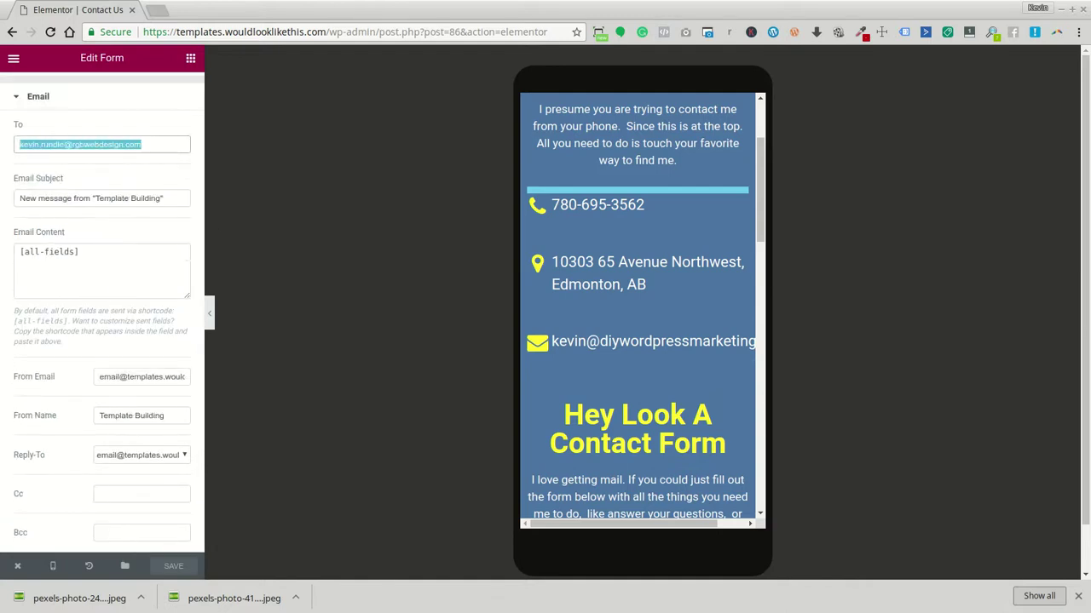
left_click(148, 376)
triple_click(148, 376)
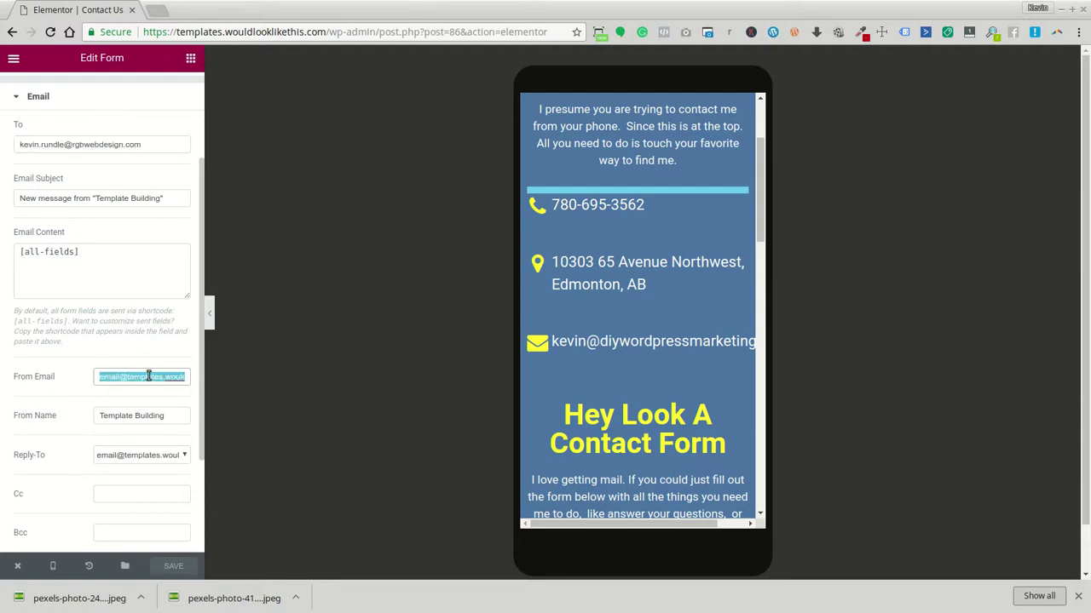
key("ctrl+v")
double_click(108, 377)
type("norep")
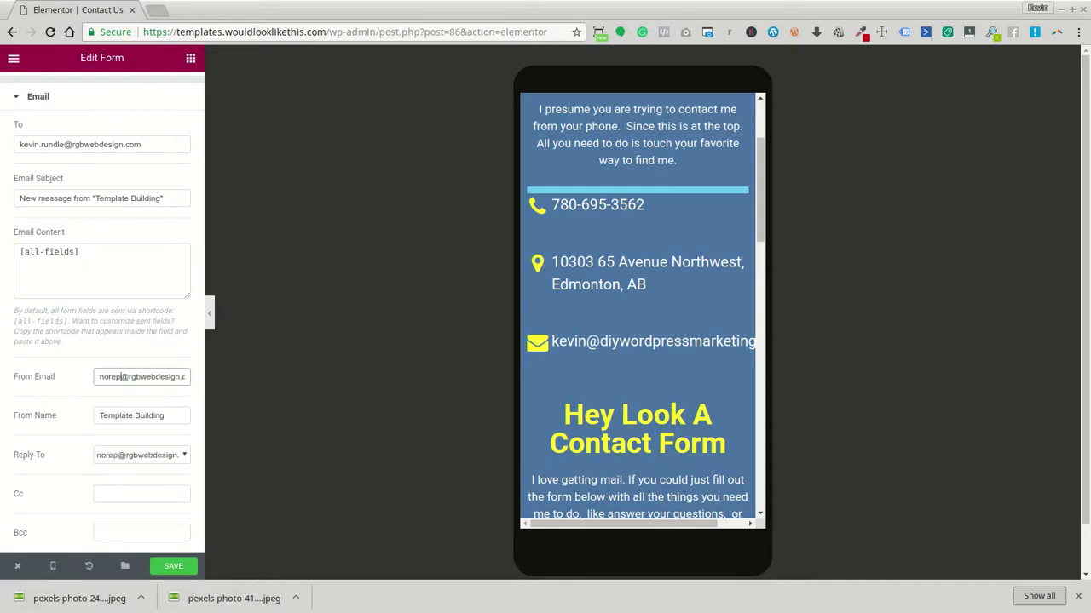
type("l")
key("BackSpace")
key("BackSpace")
key("BackSpace")
key("BackSpace")
key("BackSpace")
key("BackSpace")
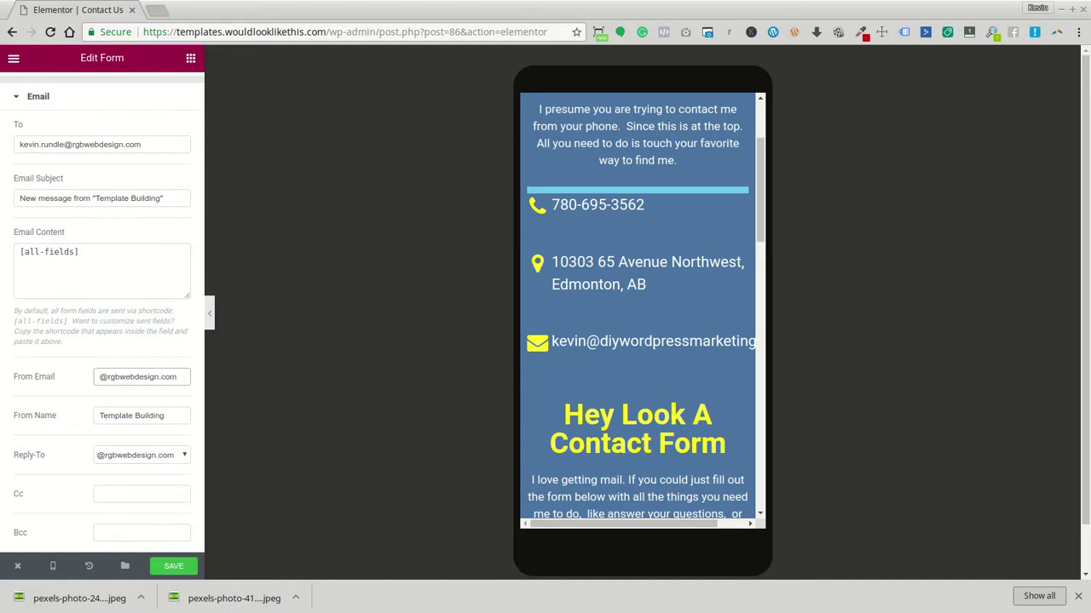
key("Delete")
key("Delete")
key("Delete")
key("Delete")
key("Delete")
key("Delete")
key("Delete")
key("Delete")
key("Delete")
key("Delete")
key("Delete")
key("Delete")
key("Delete")
key("Delete")
key("Delete")
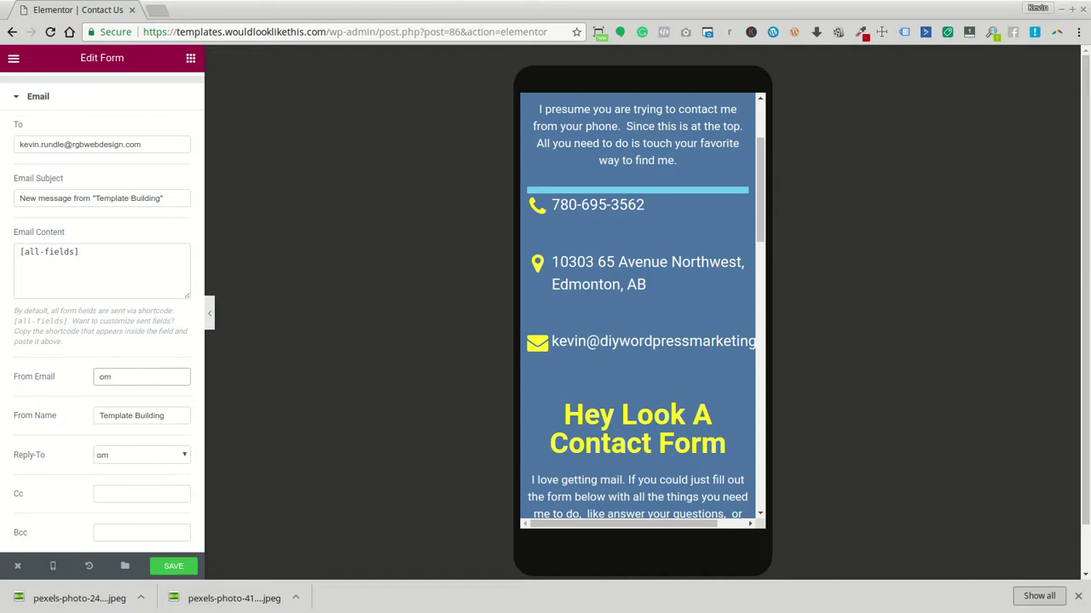
Set Reply-To to Email Field and enter a noreply From Email on the site's domain
left_click(170, 455)
left_click(163, 479)
left_click(130, 378)
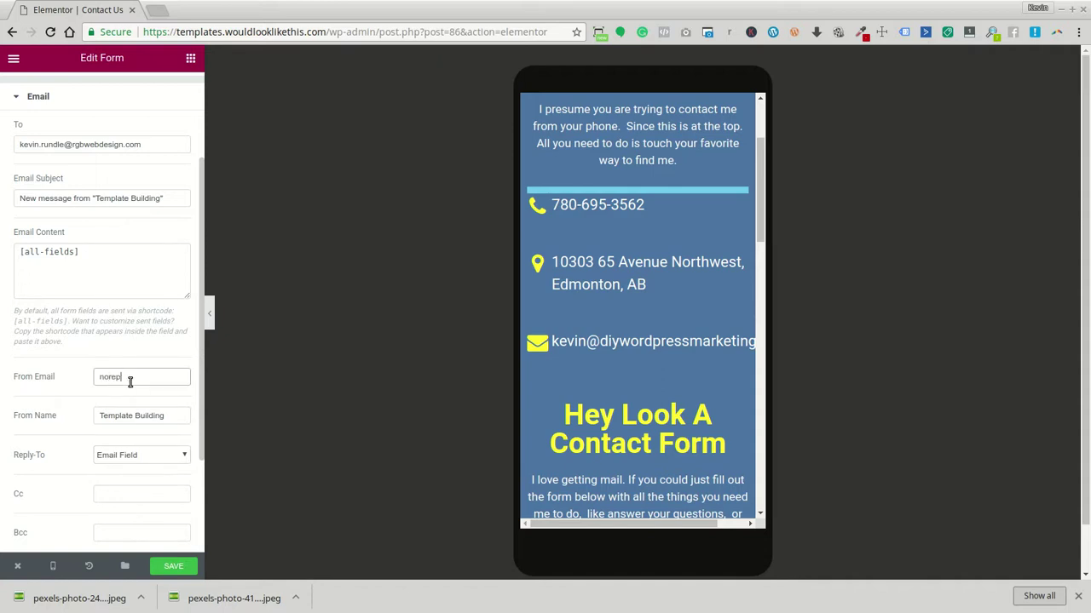
scroll(103, 400, "down", 4)
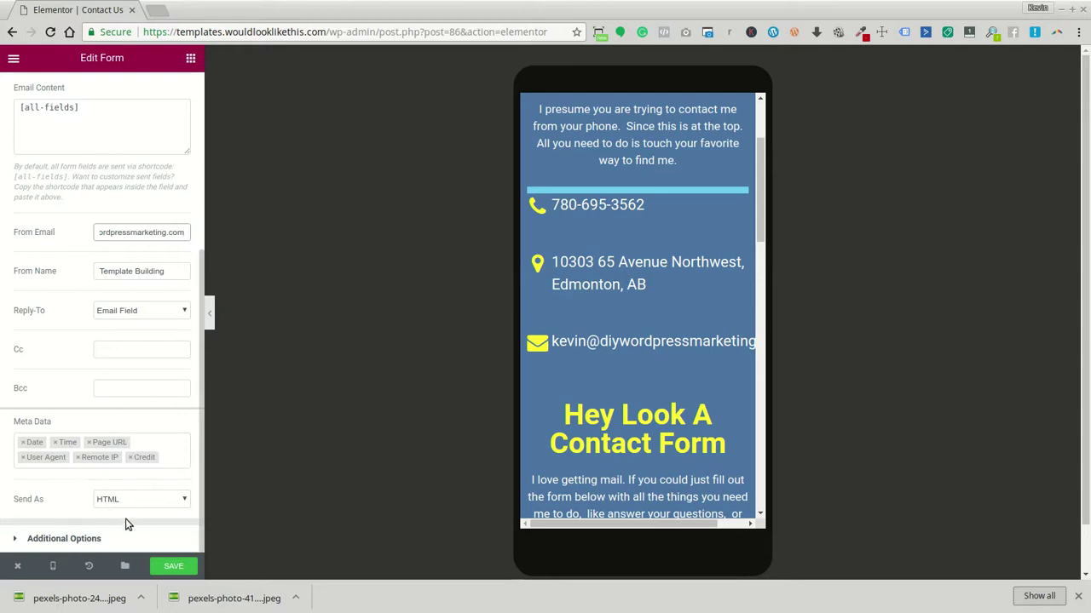
left_click(107, 537)
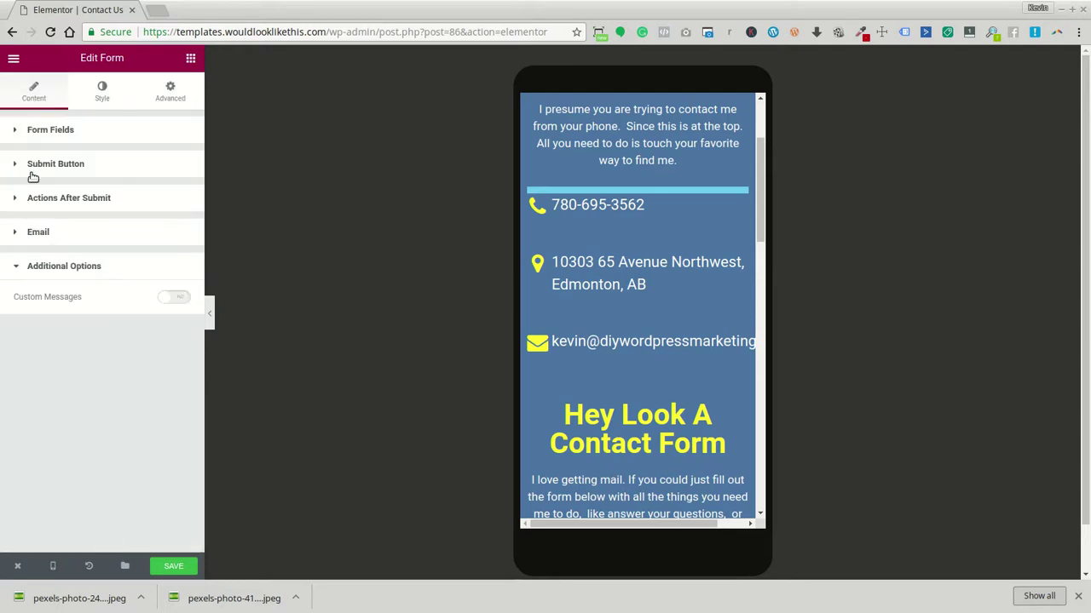
Check the Actions After Submit list without adding an action, then save the page
left_click(56, 198)
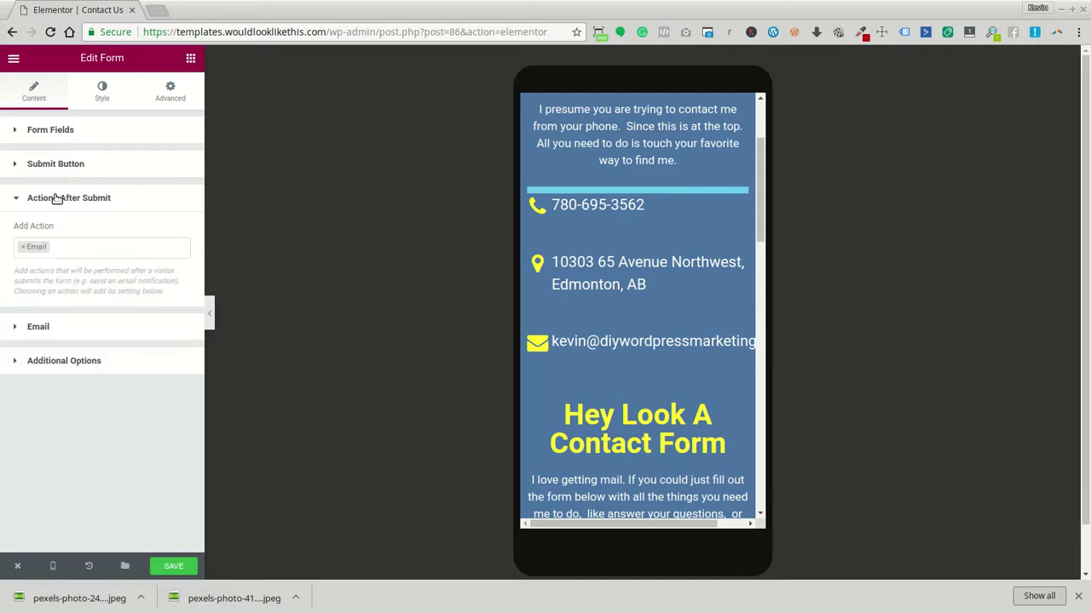
left_click(88, 241)
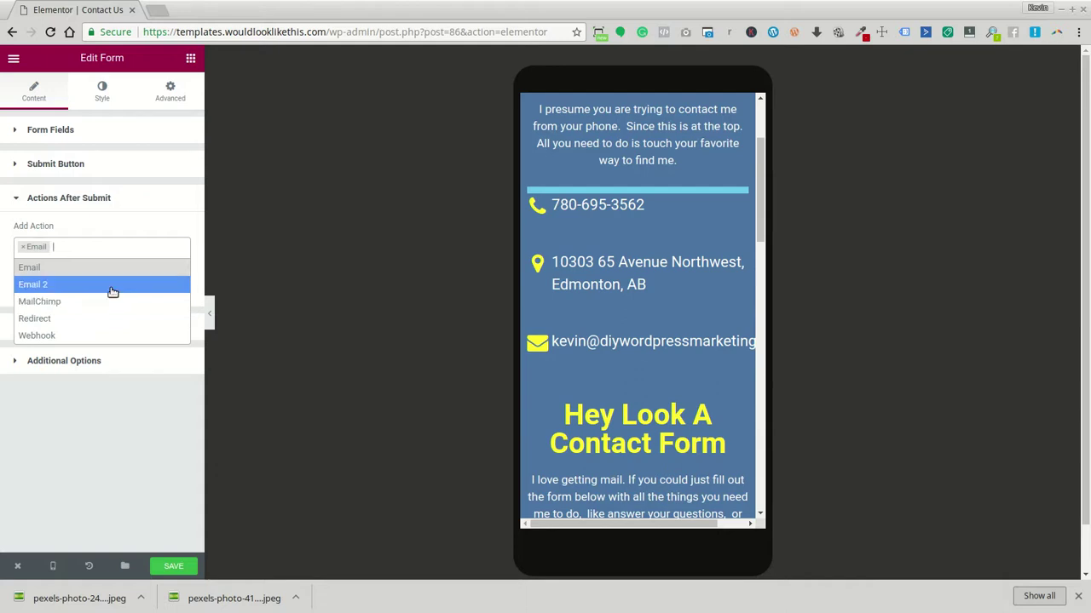
left_click(389, 482)
left_click(174, 566)
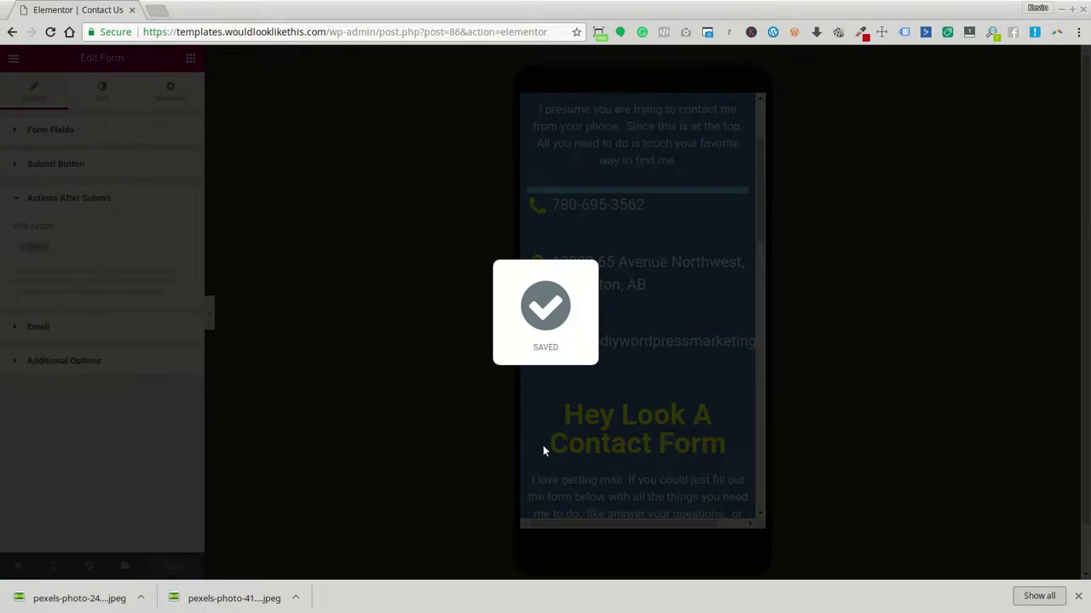
Scroll the mobile preview with the panel hidden, from contact details down to the map
scroll(543, 447, "down", 2)
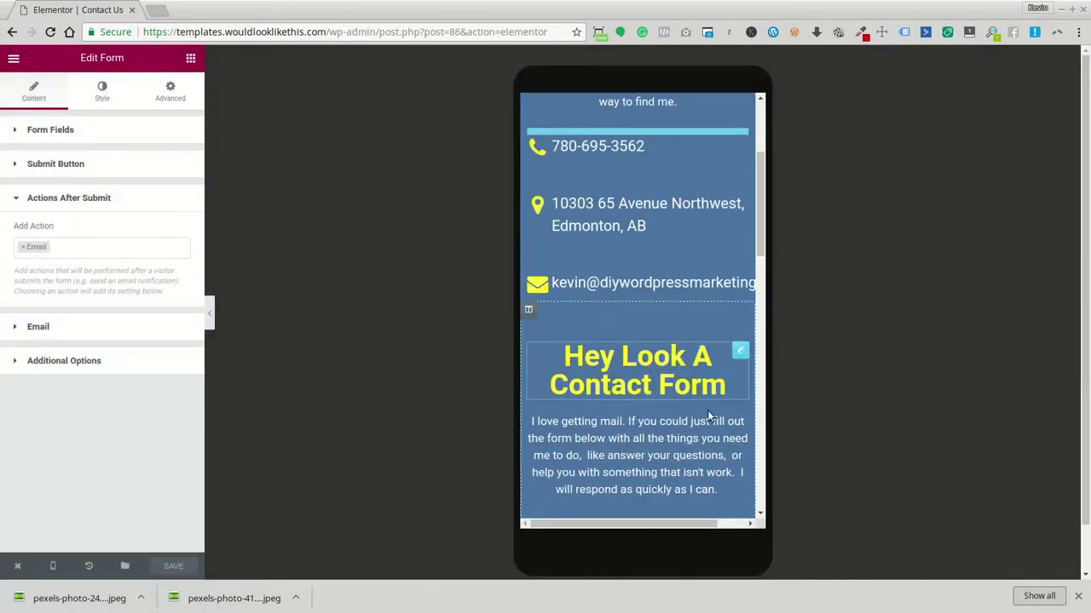
scroll(704, 413, "up", 5)
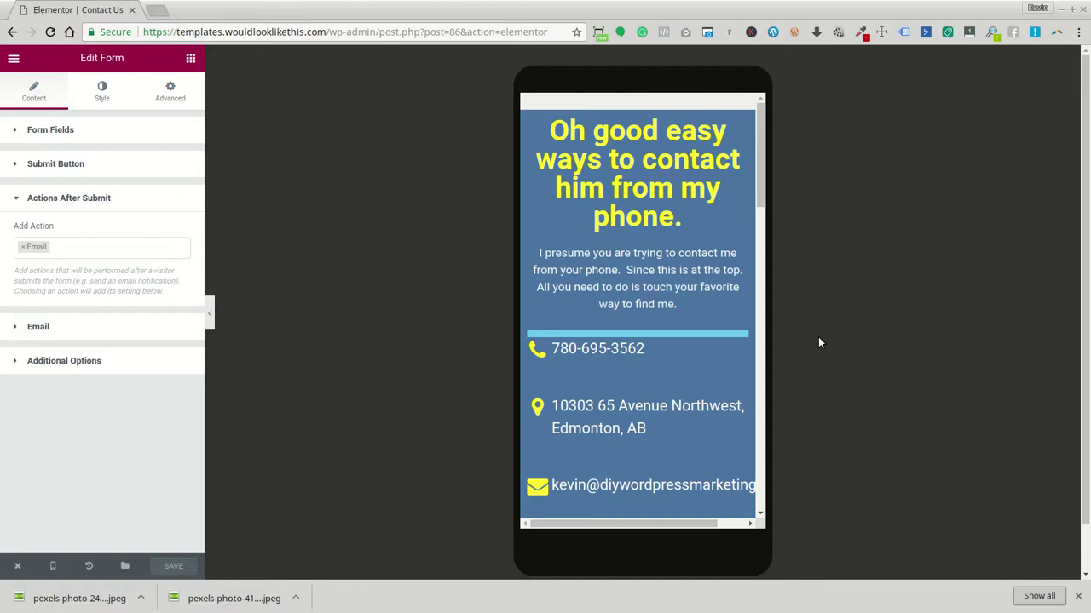
scroll(621, 384, "down", 3)
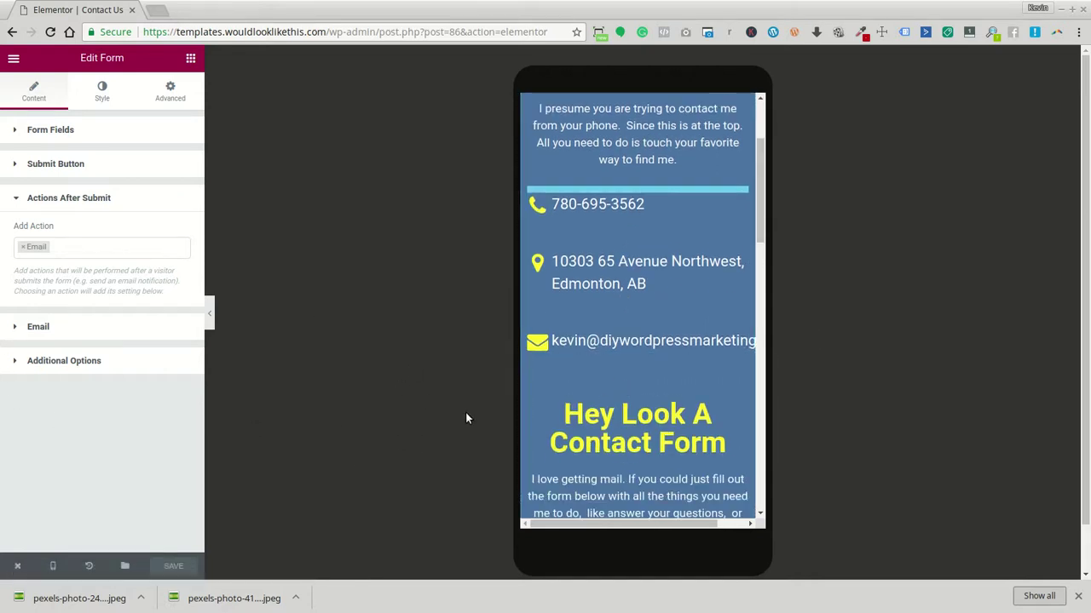
scroll(720, 426, "down", 10)
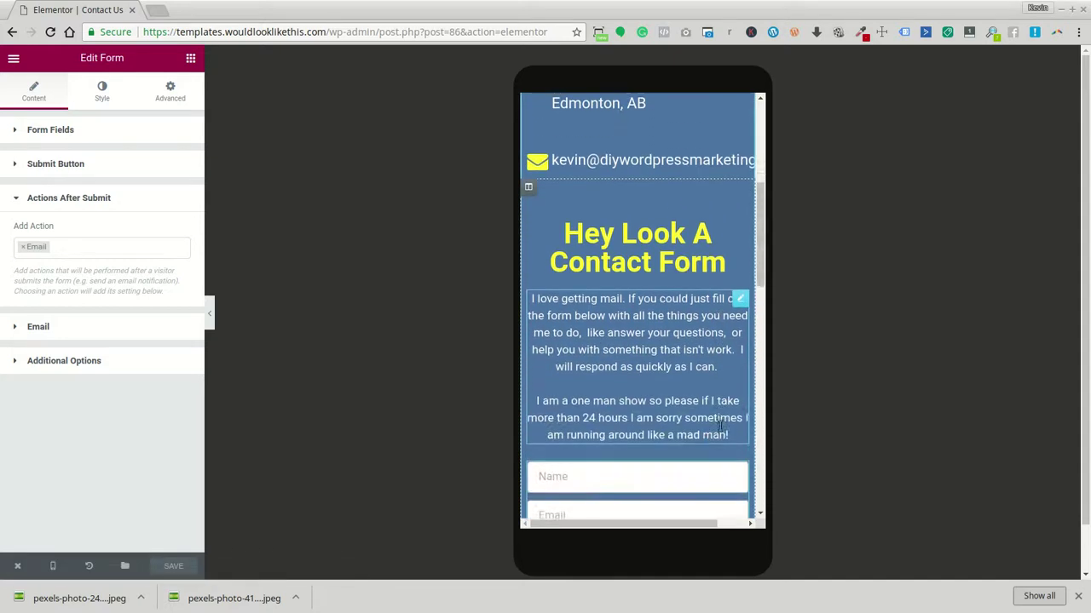
scroll(720, 426, "down", 1)
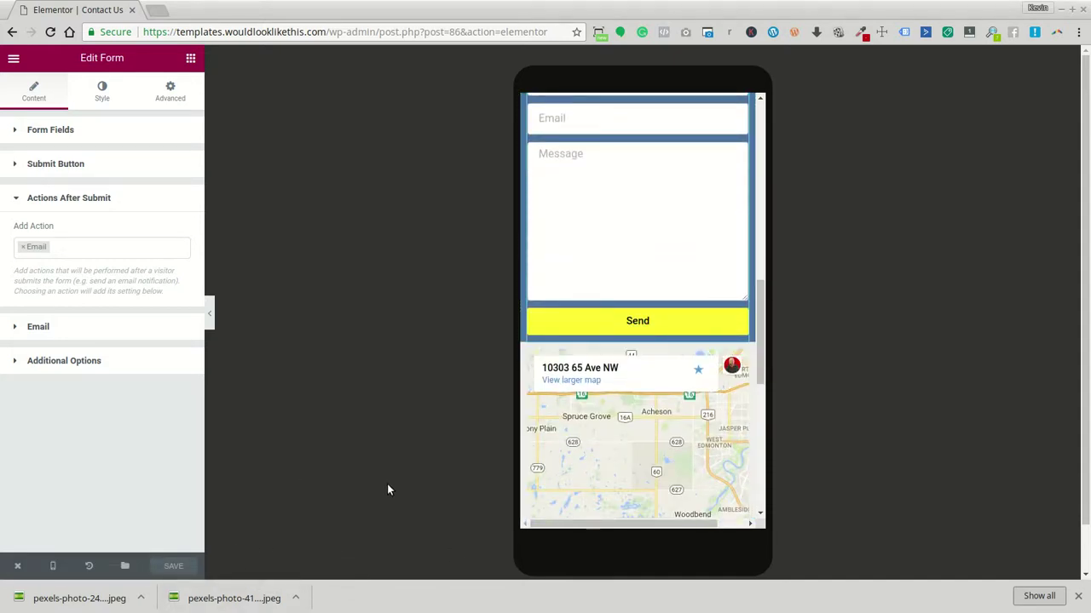
scroll(715, 323, "up", 2)
scroll(716, 324, "up", 8)
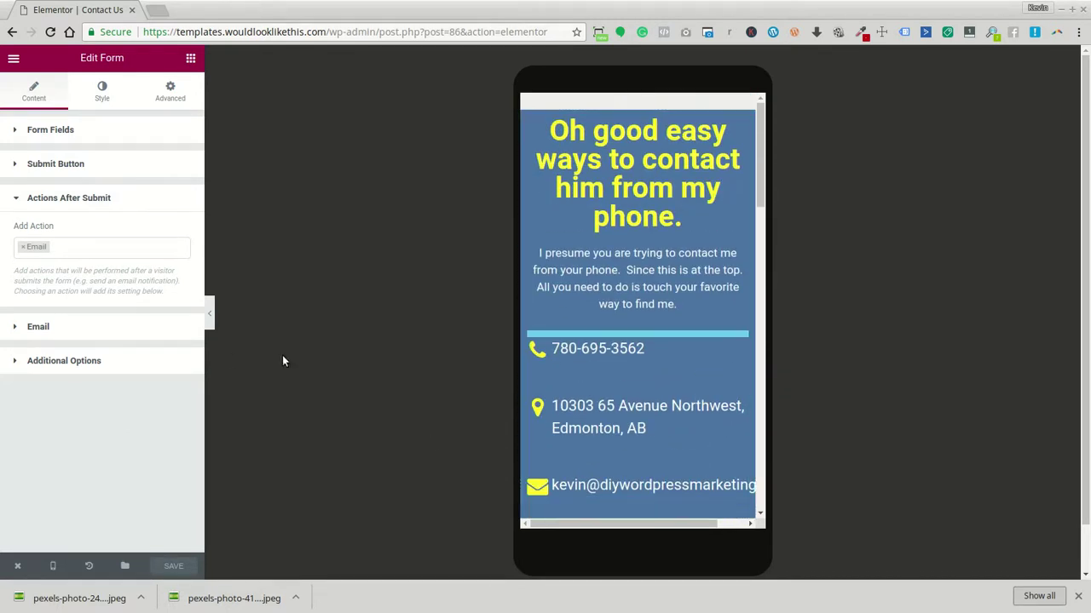
left_click(210, 316)
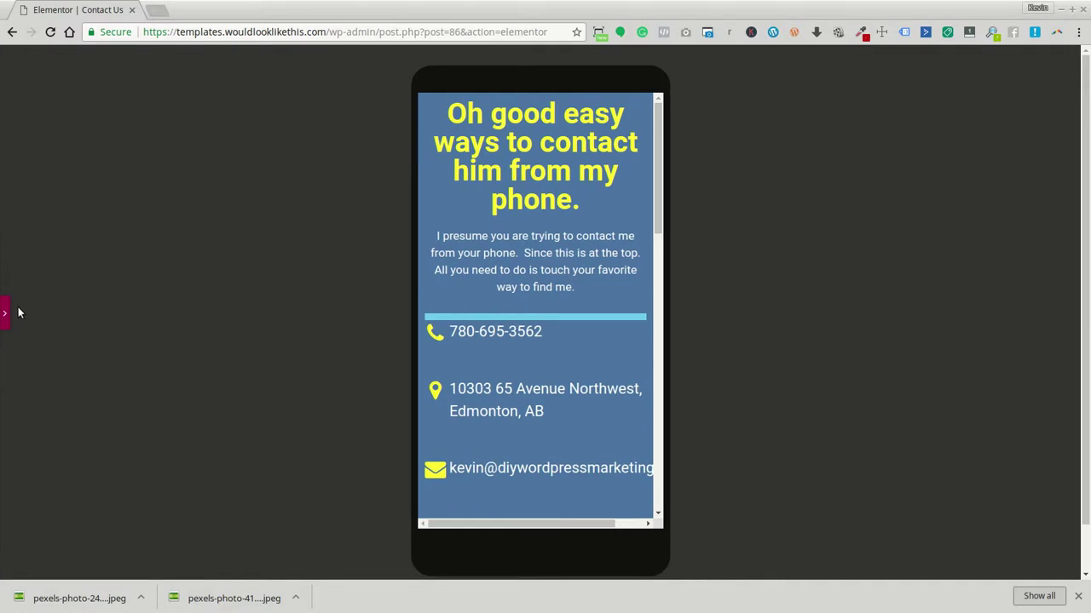
scroll(536, 267, "down", 12)
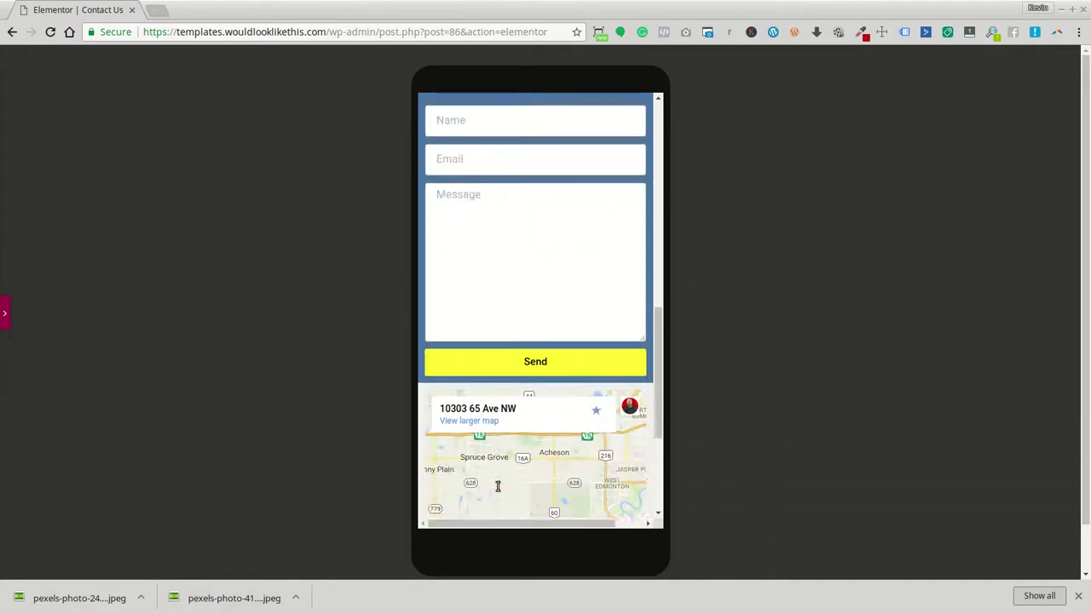
scroll(499, 491, "down", 2)
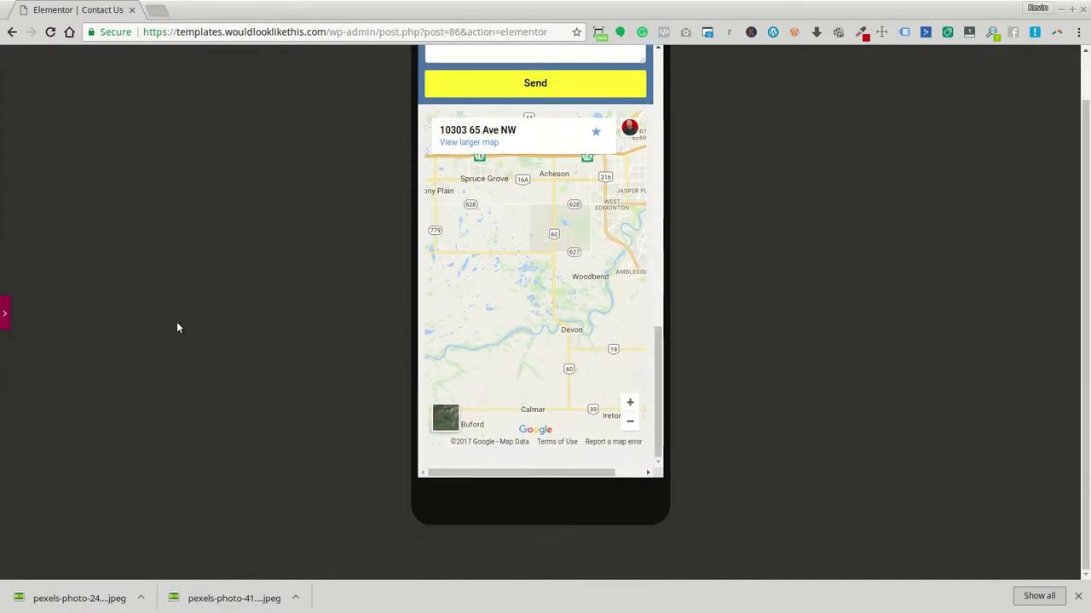
left_click(5, 313)
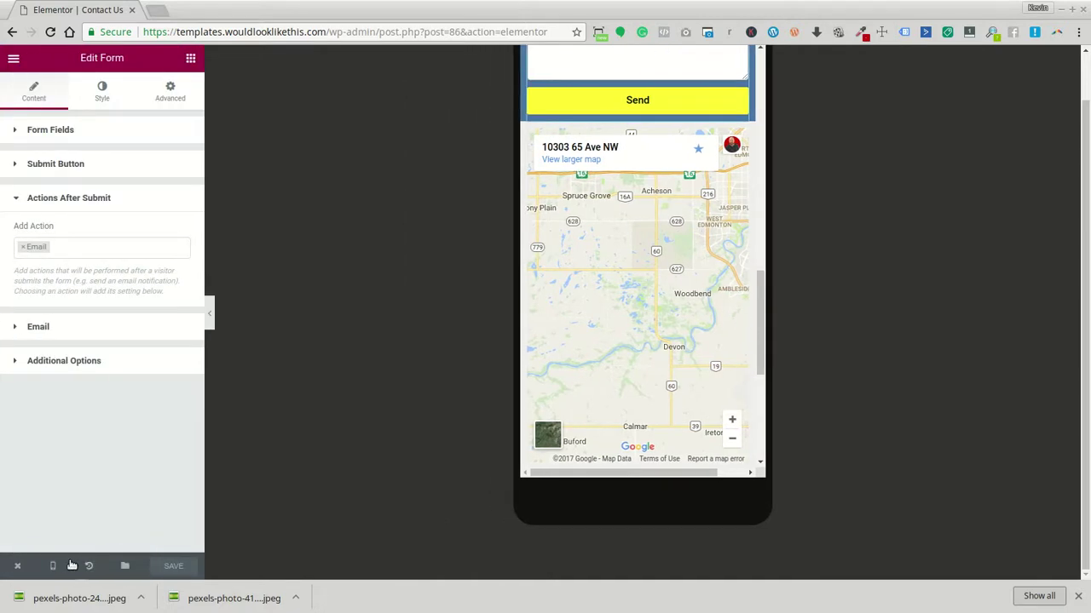
In the tablet preview, set the 'Oh good easy ways' heading size to 2 em
mouse_move(67, 564)
left_click(75, 503)
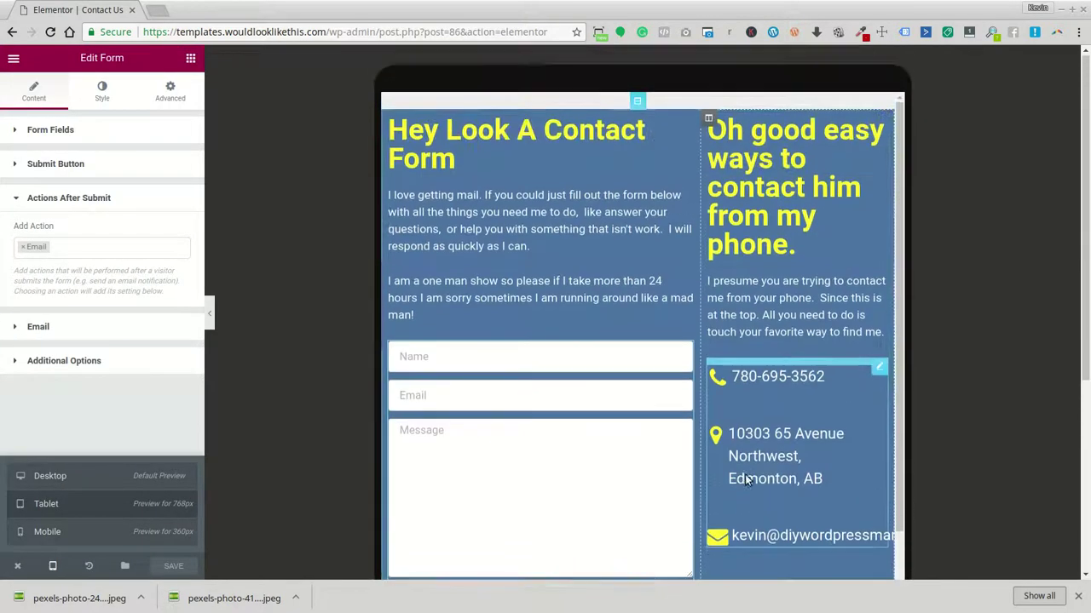
scroll(747, 479, "down", 10)
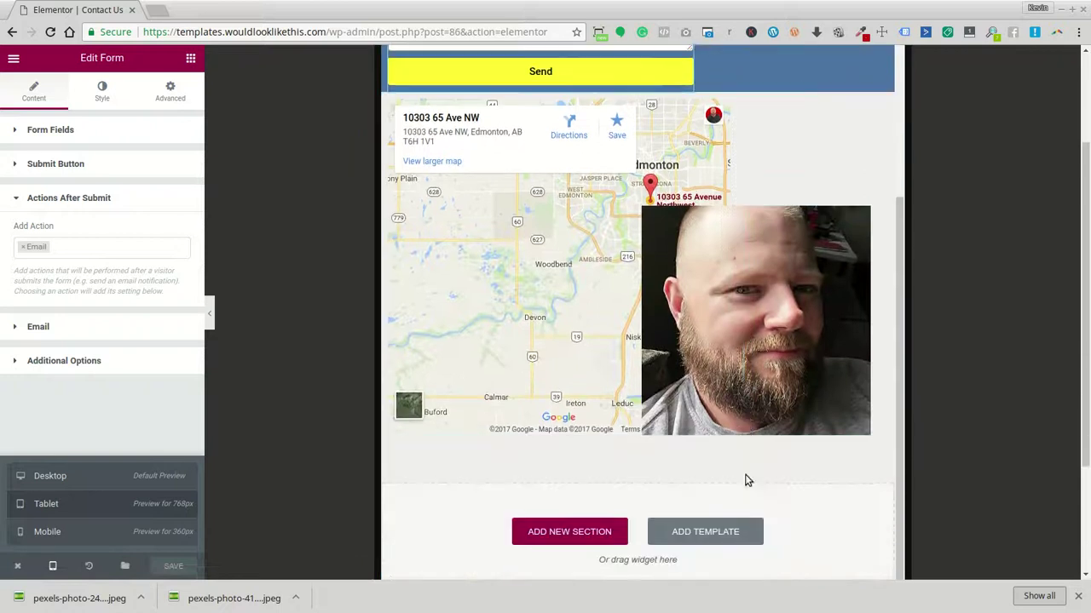
scroll(746, 479, "up", 10)
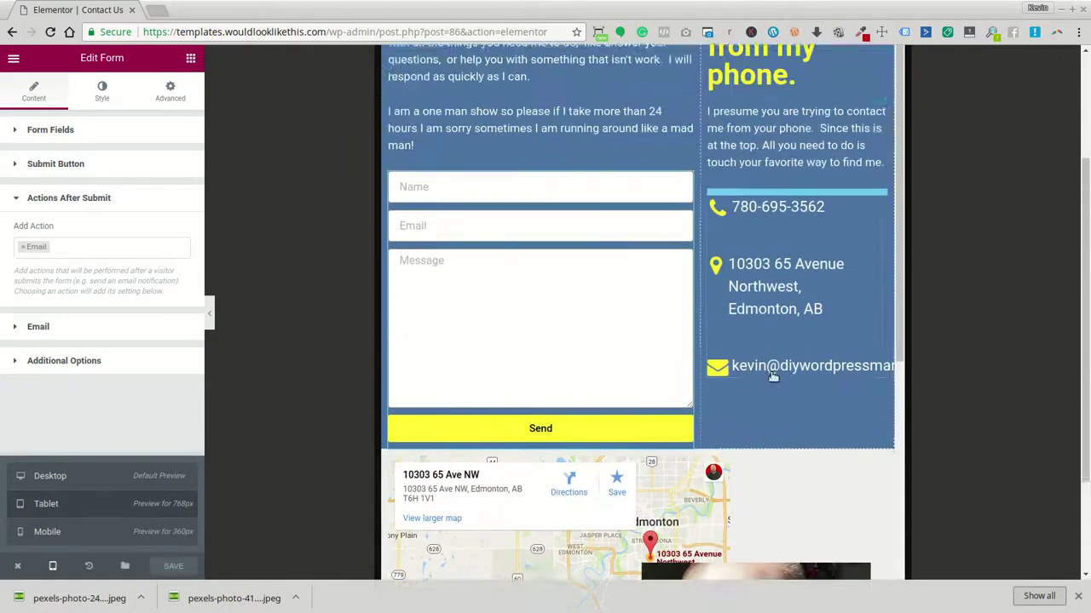
scroll(778, 344, "up", 1)
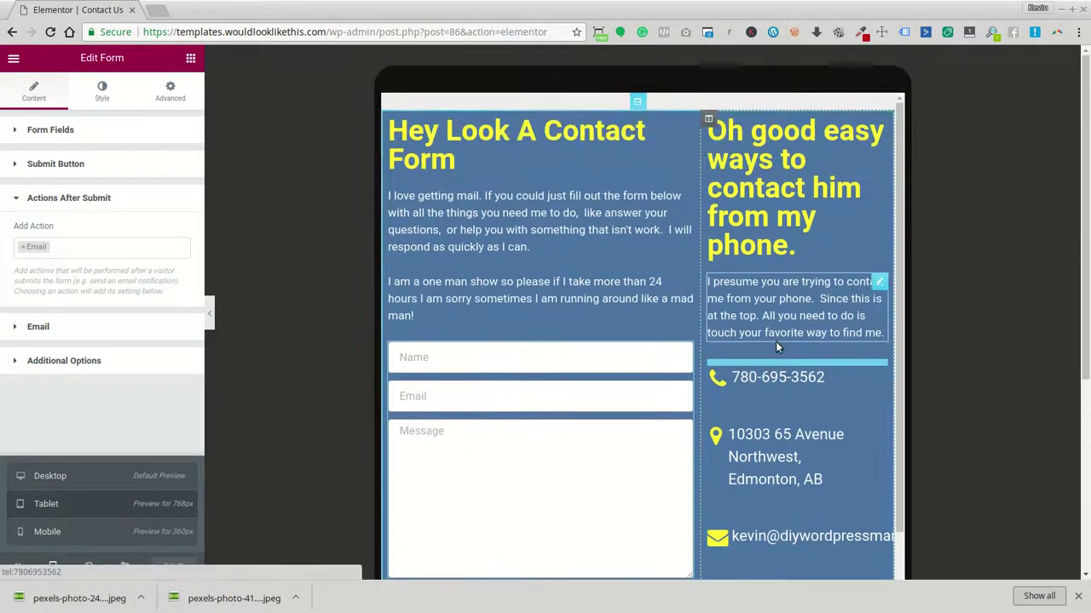
left_click(794, 188)
left_click(102, 91)
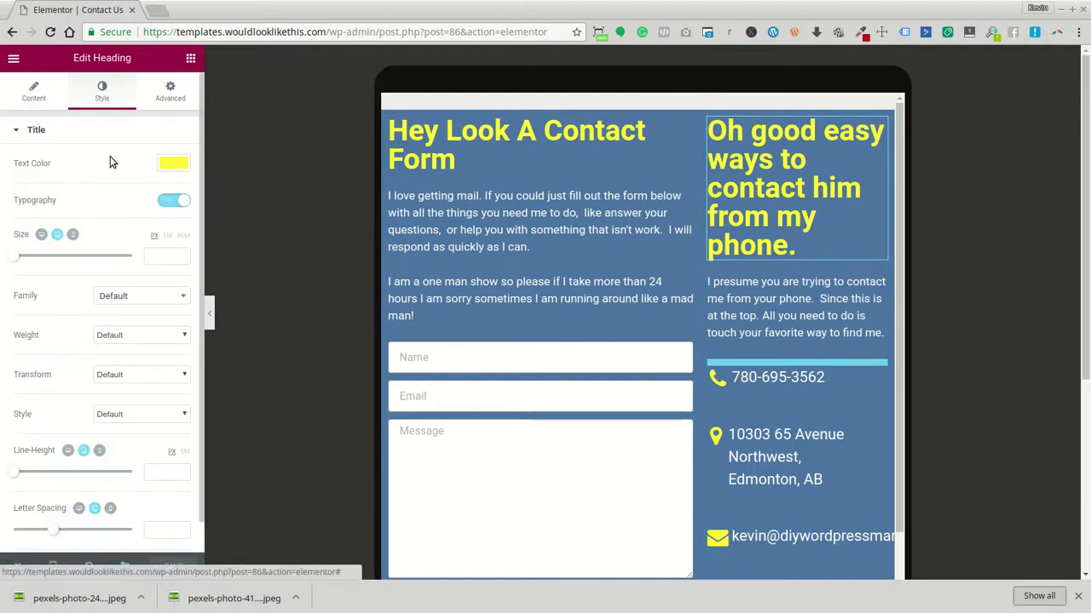
left_click(165, 255)
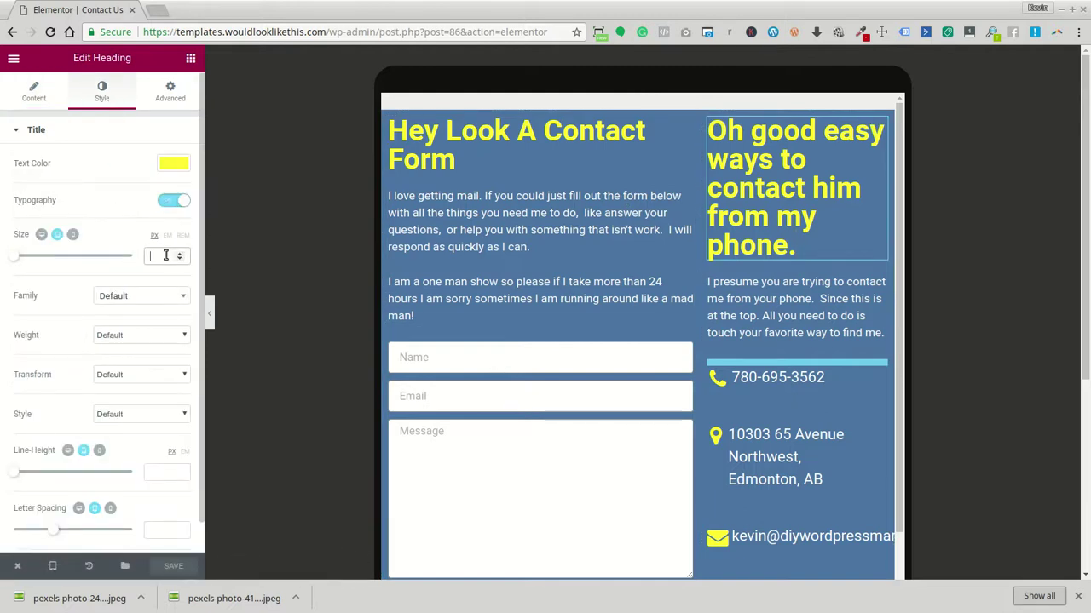
type("2")
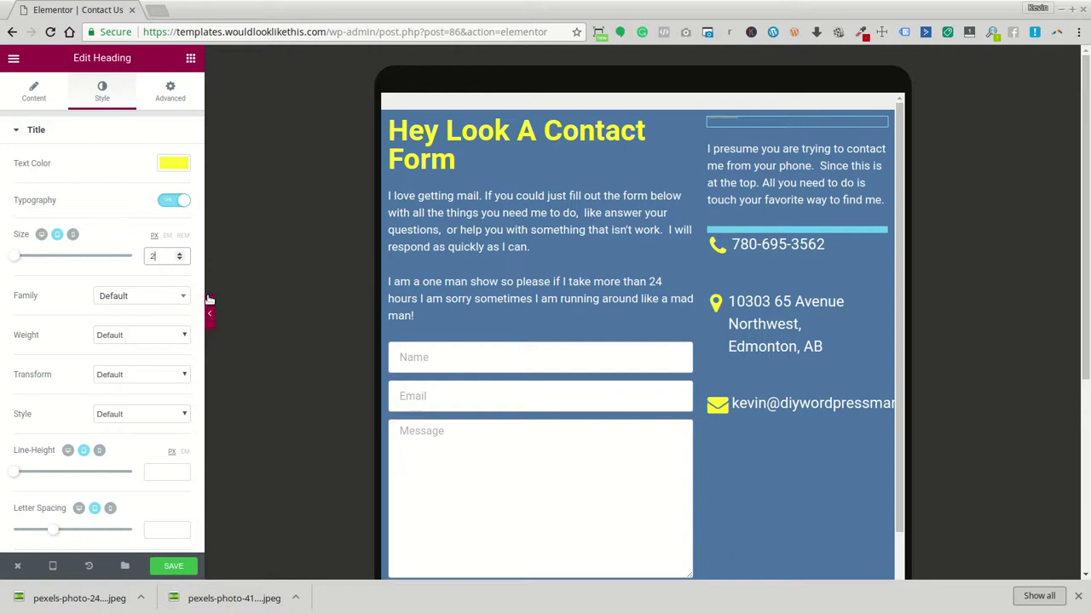
left_click(168, 237)
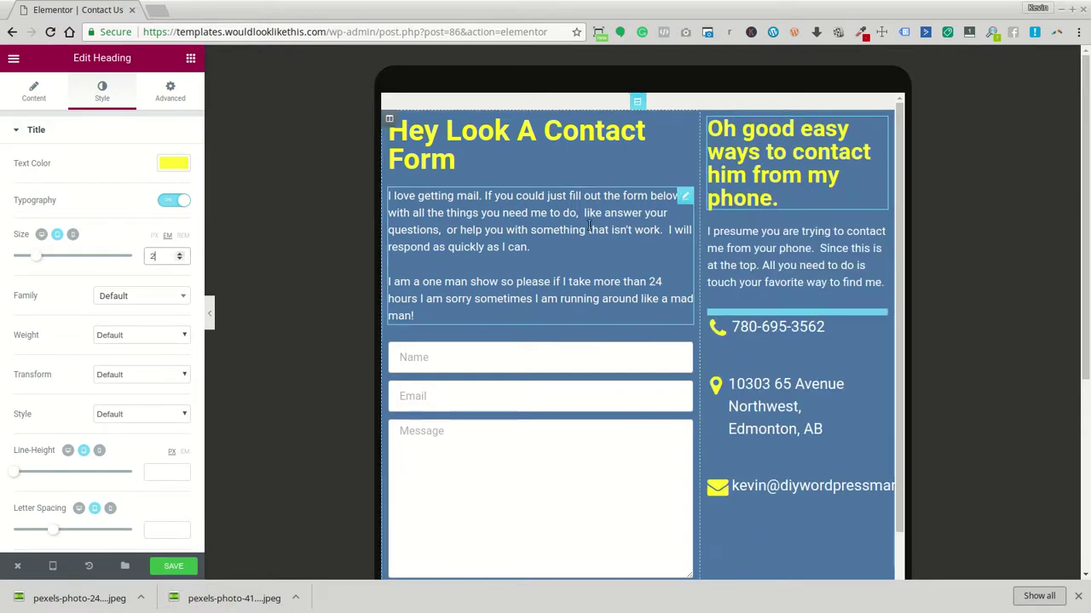
Set the 'Hey Look A Contact Form' heading size to 2 em as well
left_click(505, 145)
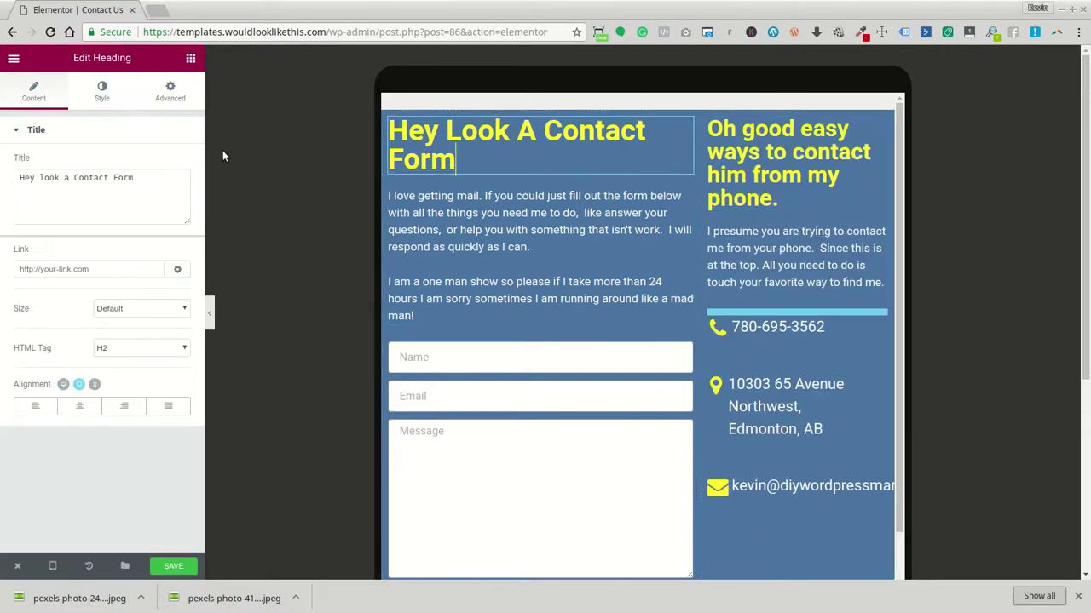
left_click(102, 92)
left_click(168, 235)
left_click(160, 255)
type("2")
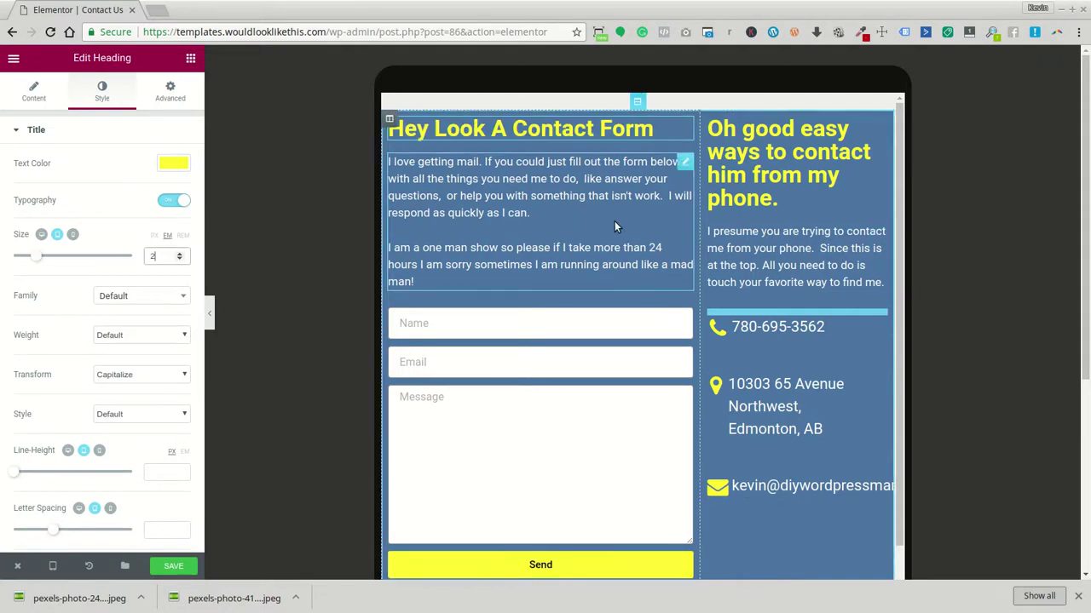
left_click(614, 227)
scroll(573, 314, "down", 1)
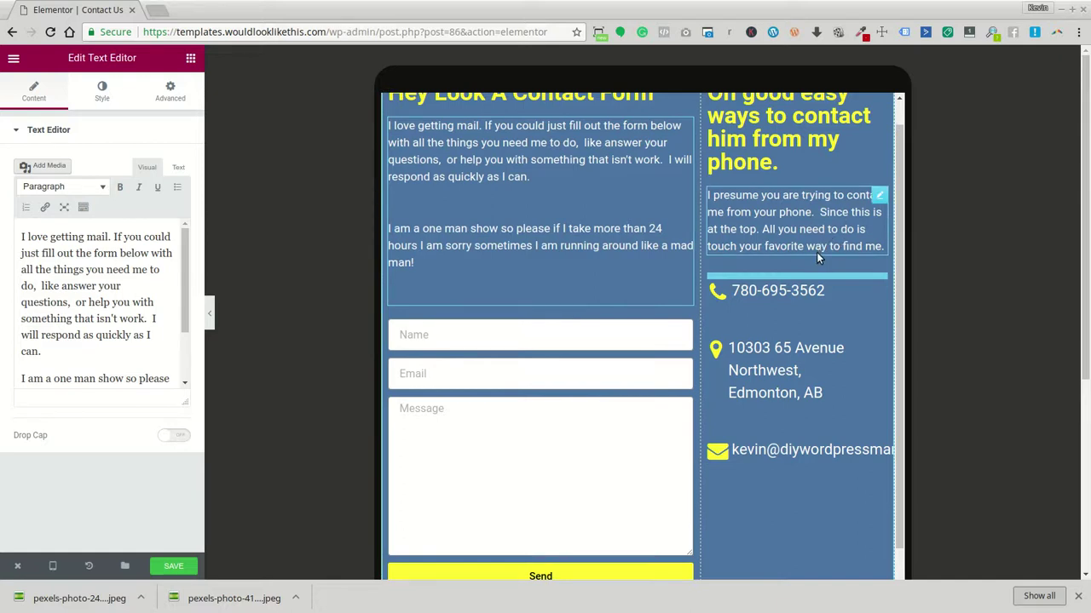
scroll(775, 289, "down", 1)
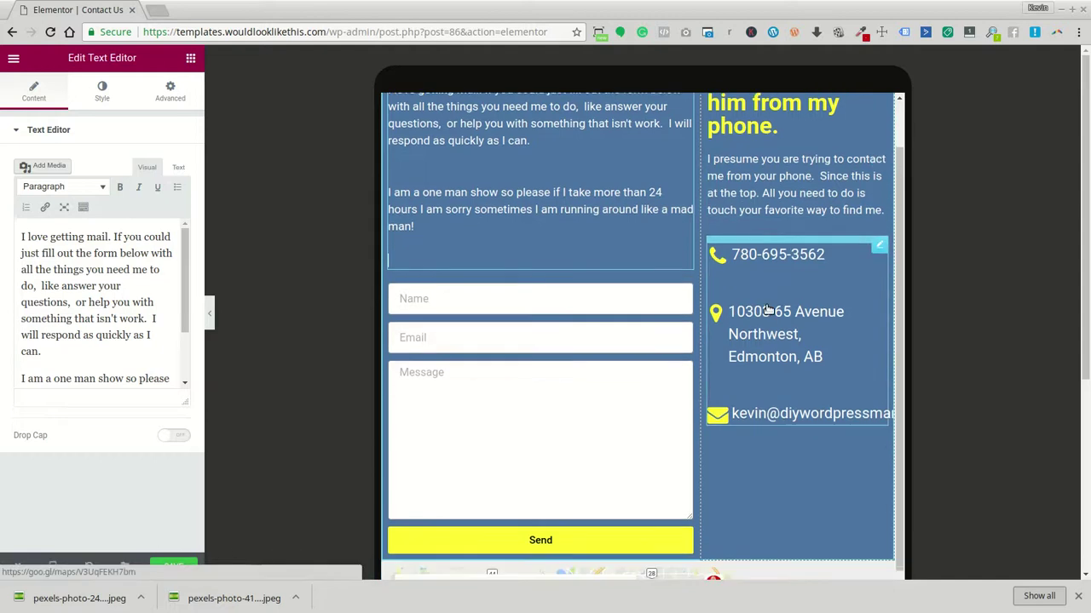
scroll(840, 433, "down", 4)
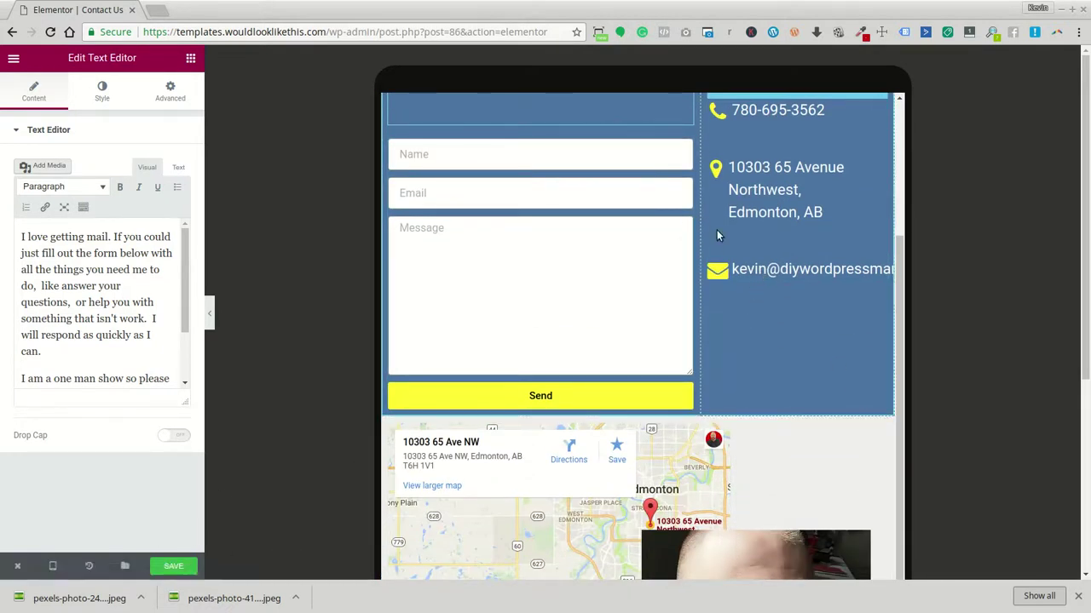
Set the contact details list's text size to 0.7 em in its Style settings
scroll(767, 272, "up", 2)
left_click(747, 341)
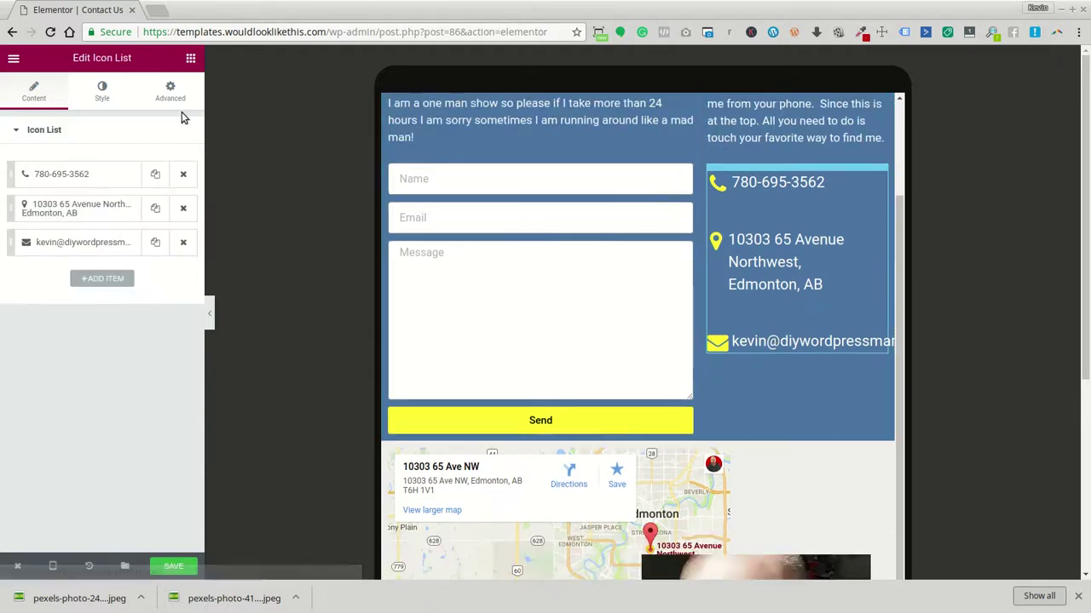
left_click(102, 90)
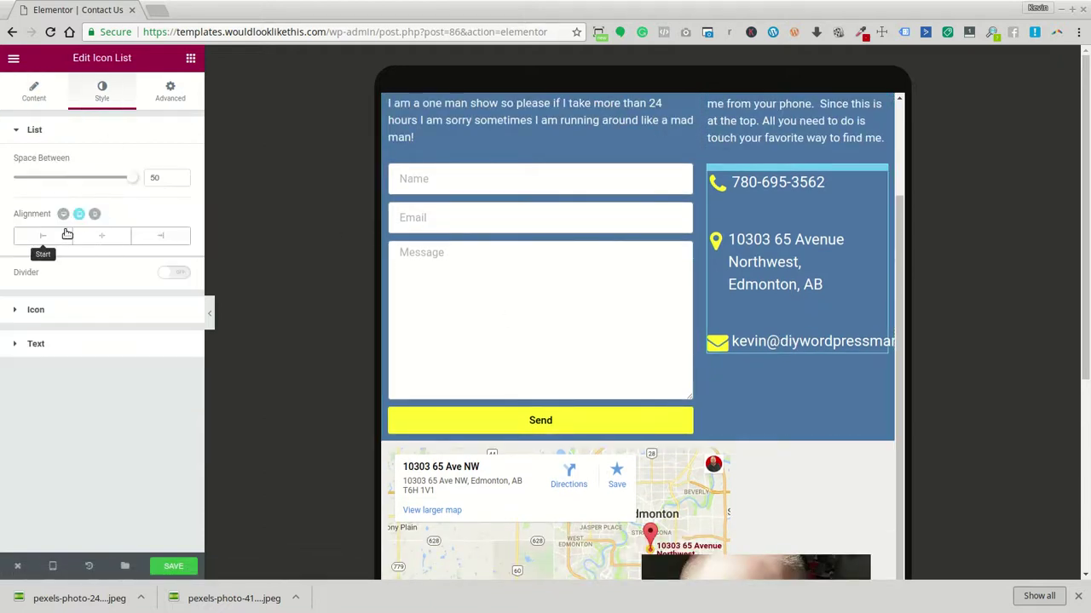
left_click(72, 347)
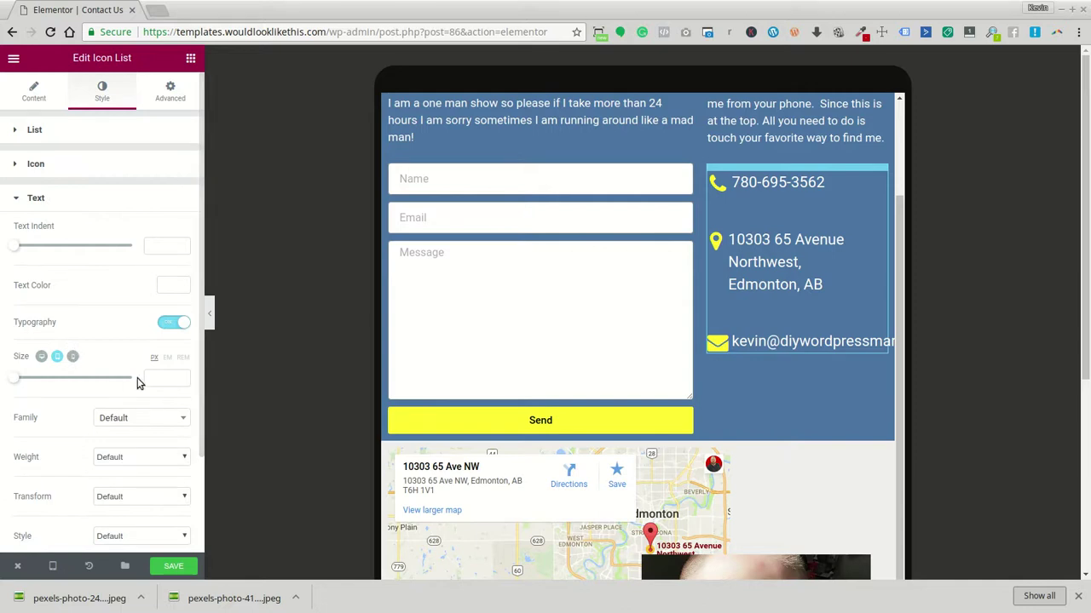
left_click(169, 358)
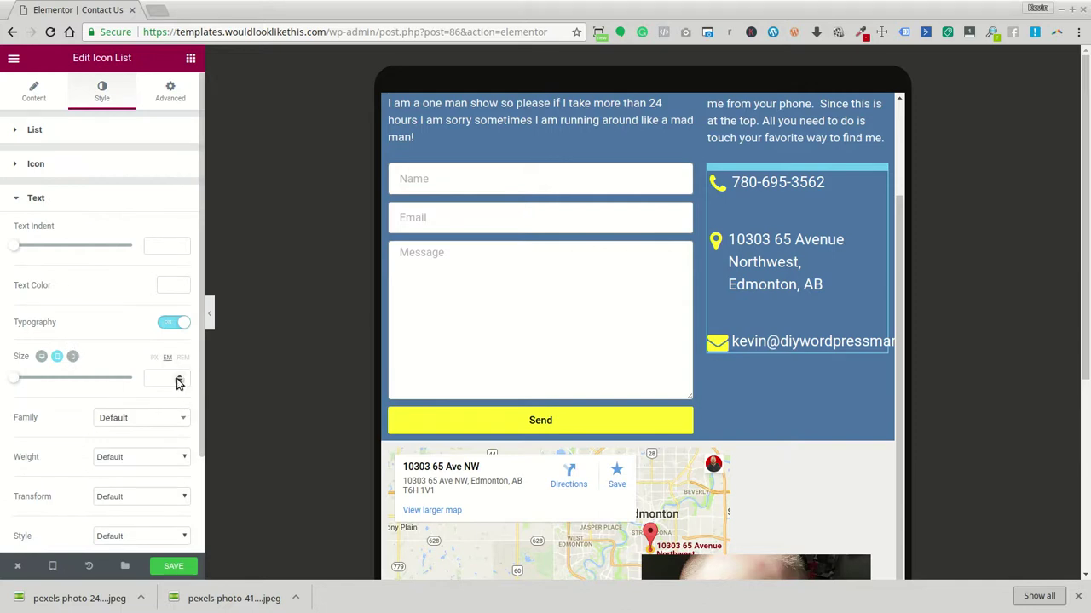
left_click(178, 379)
left_click(180, 375)
left_click(180, 376)
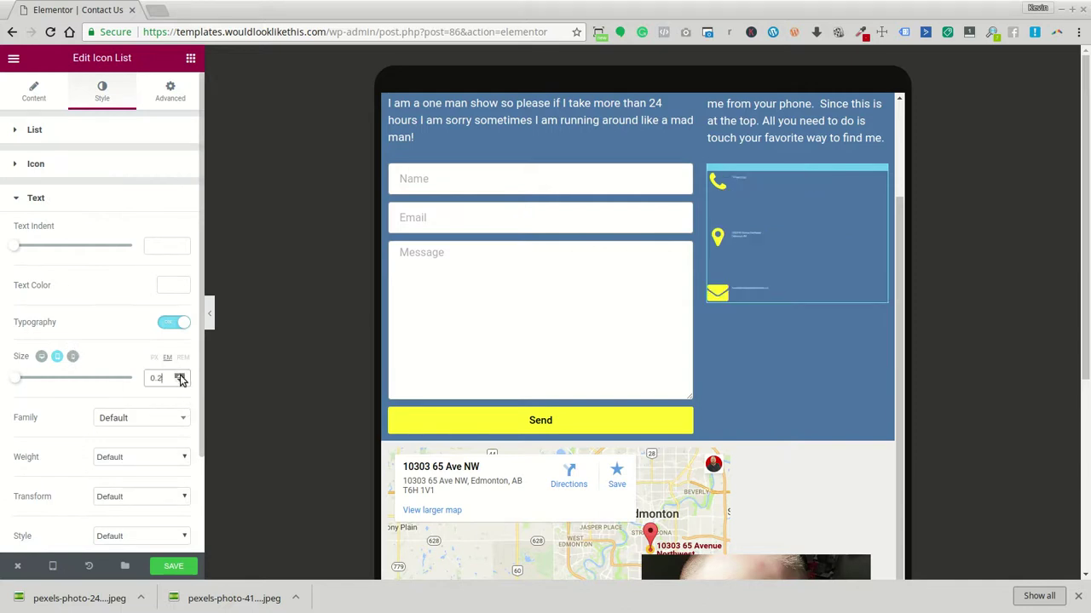
left_click(180, 375)
left_click(180, 381)
left_click(179, 381)
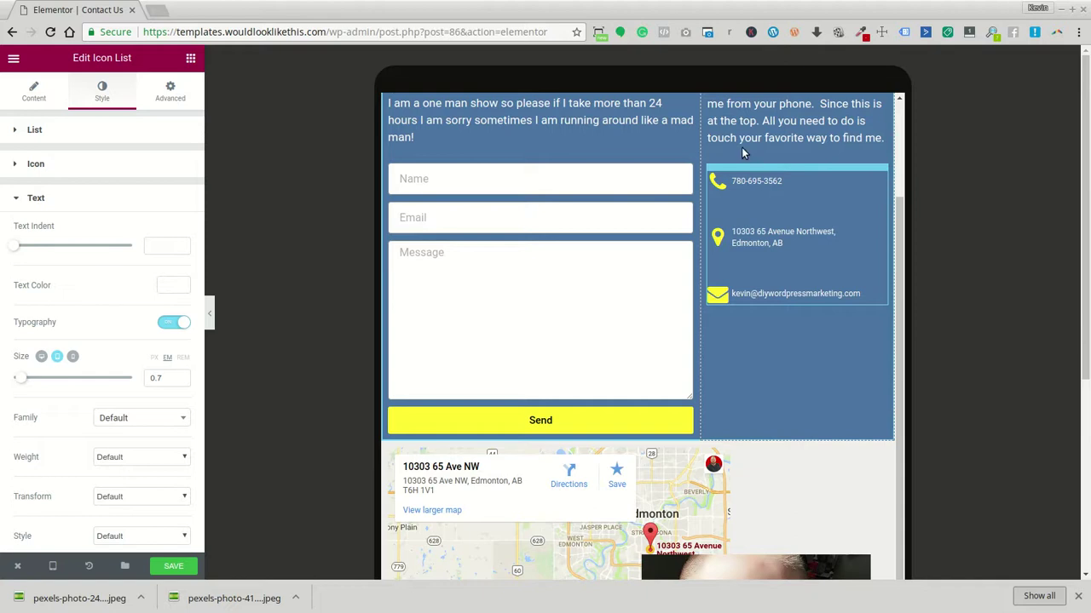
Save the page with Ctrl+S
scroll(756, 364, "up", 3)
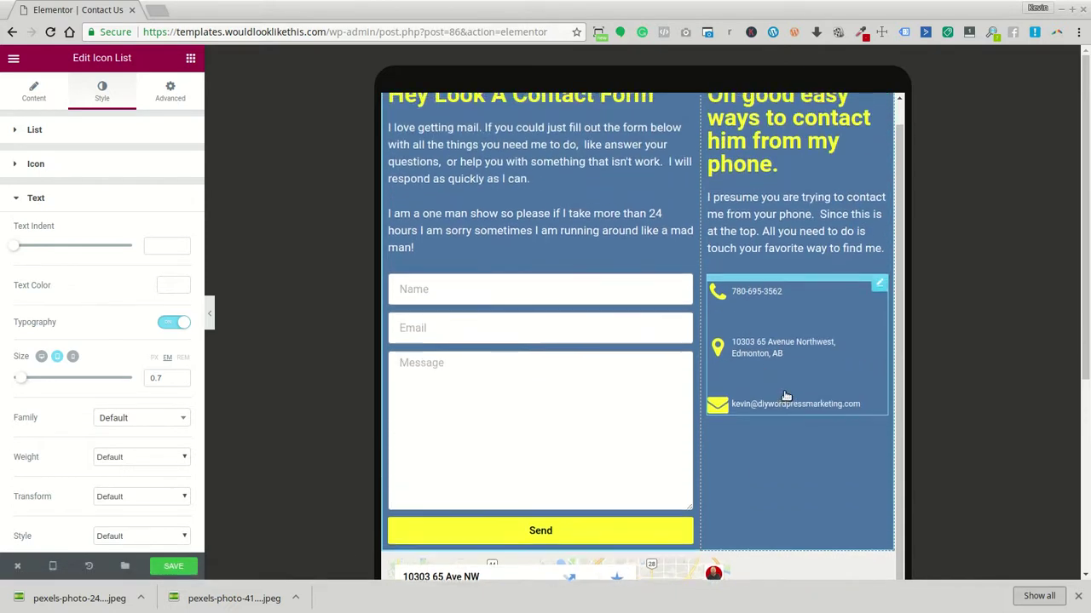
scroll(511, 303, "down", 2)
key("ctrl+s")
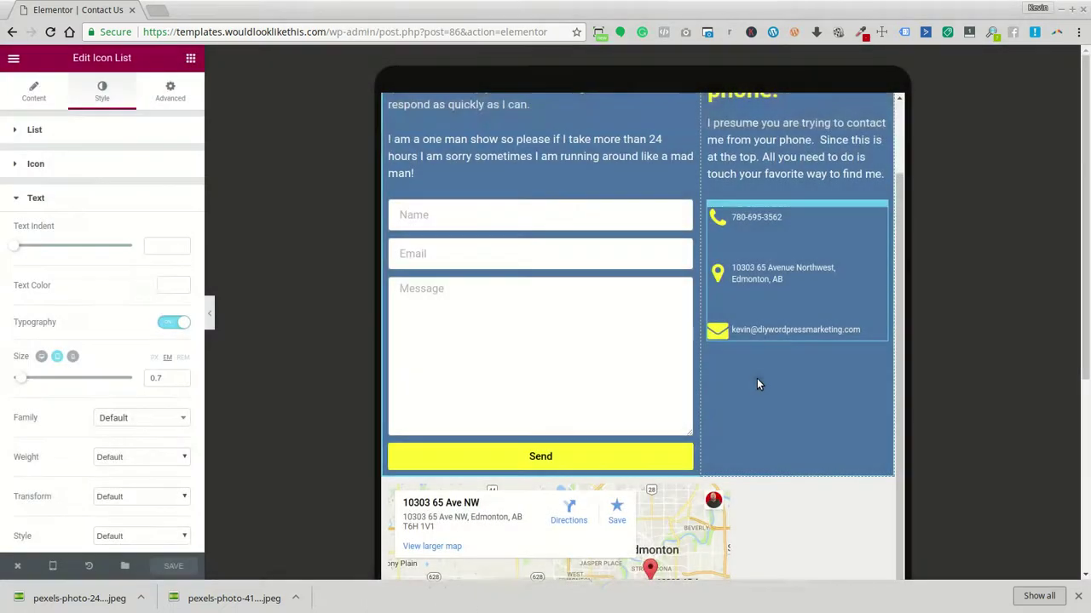
scroll(757, 383, "down", 5)
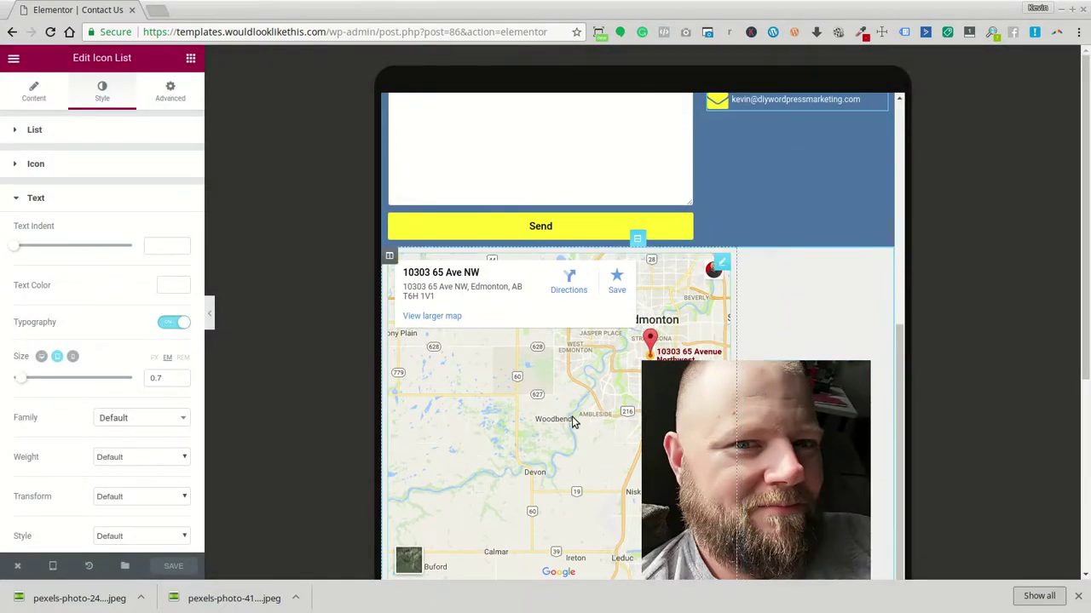
Switch the Google Map's Prevent Scroll toggle to No and save the page
left_click(551, 434)
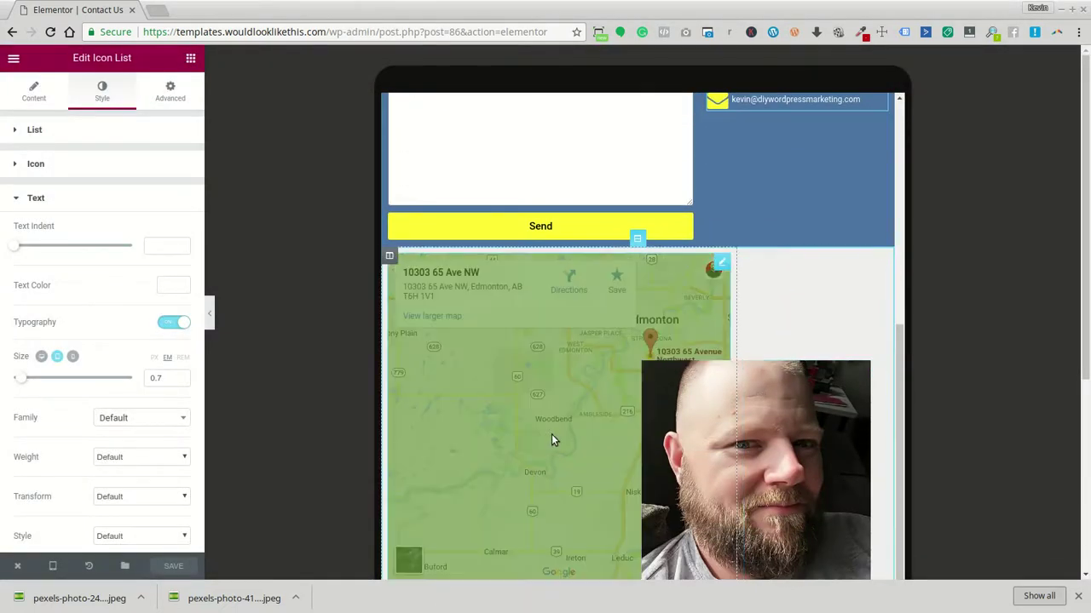
left_click(179, 324)
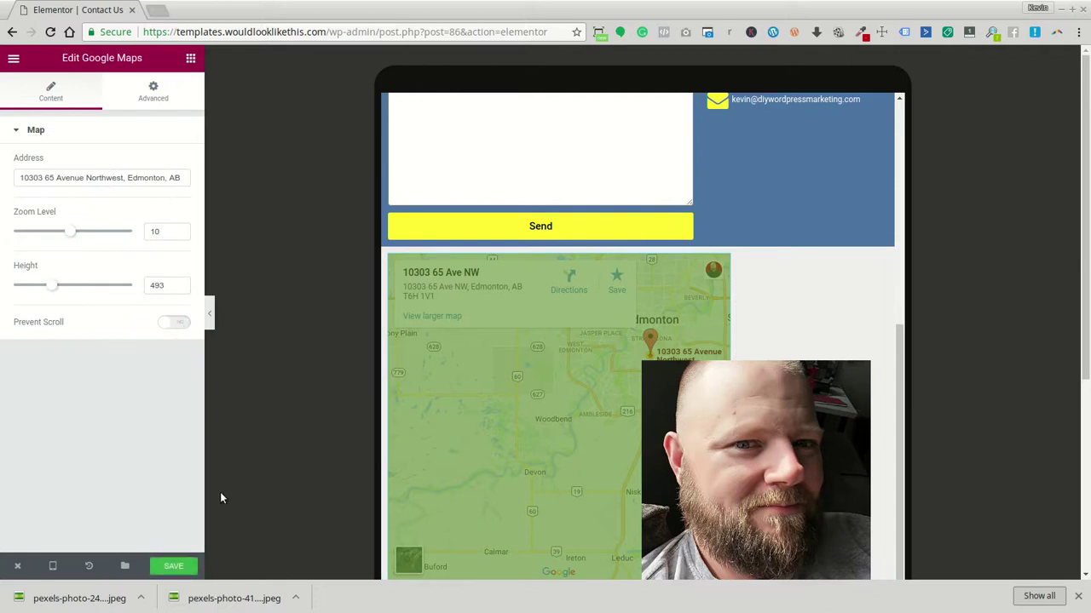
left_click(172, 566)
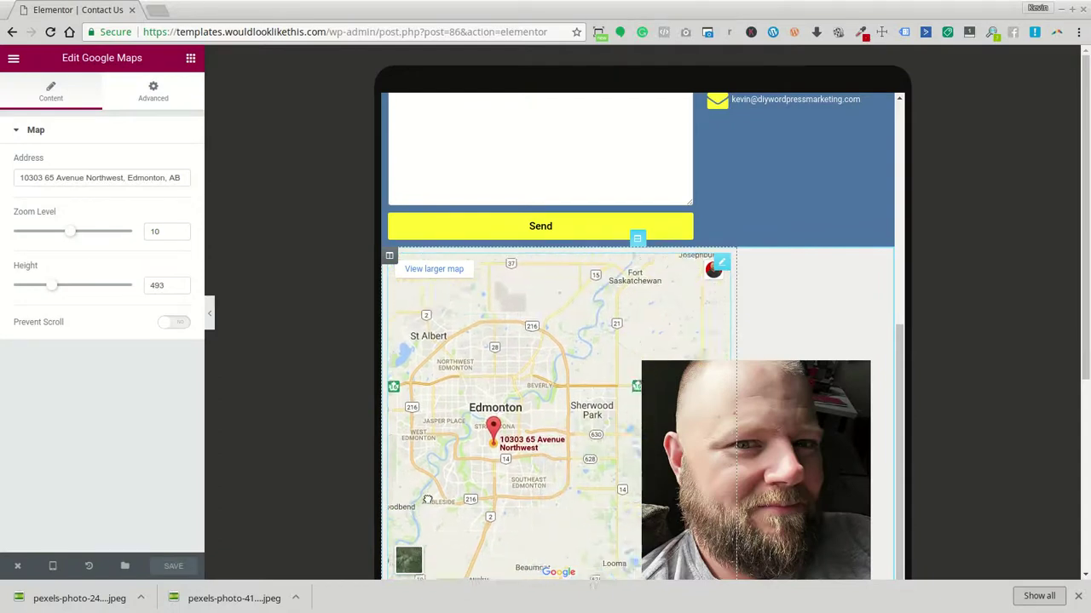
scroll(580, 483, "up", 1)
scroll(581, 472, "down", 3)
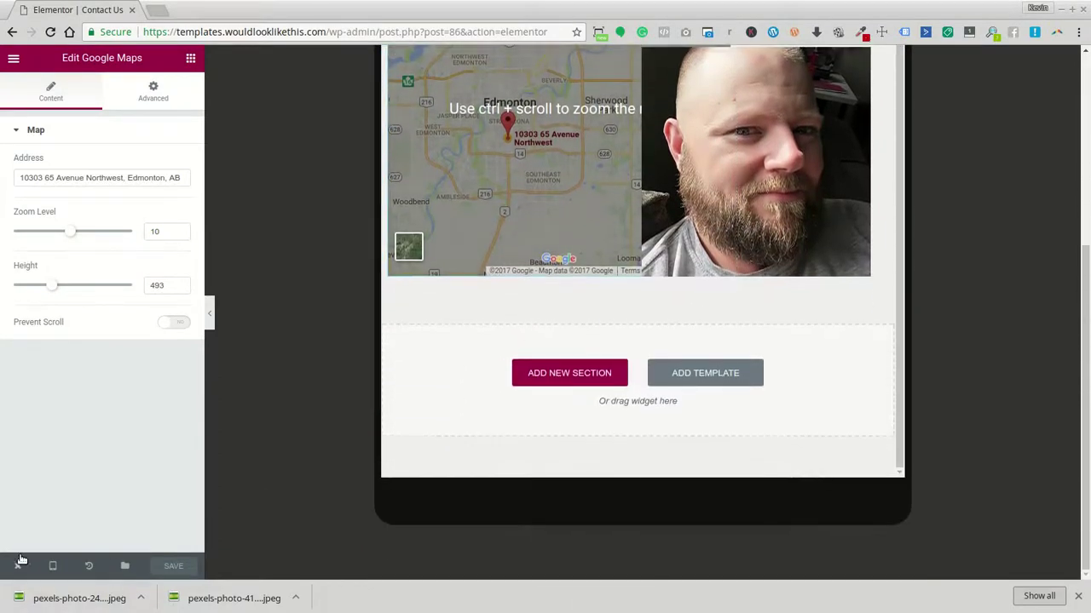
View the live Contact Us page from the editor's exit menu and scroll through it
mouse_move(17, 565)
left_click(34, 503)
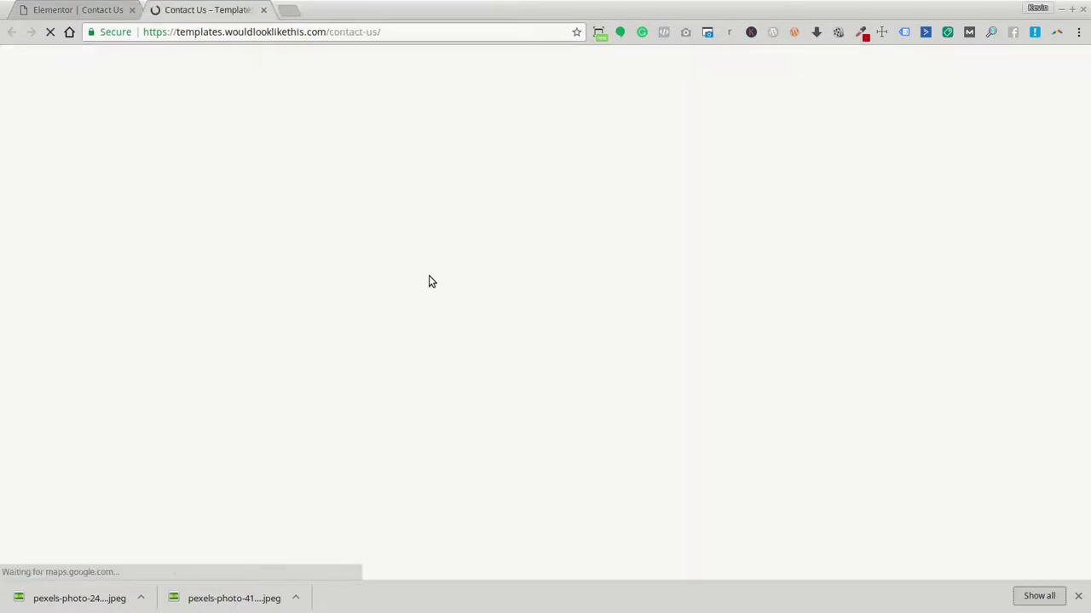
scroll(767, 349, "down", 4)
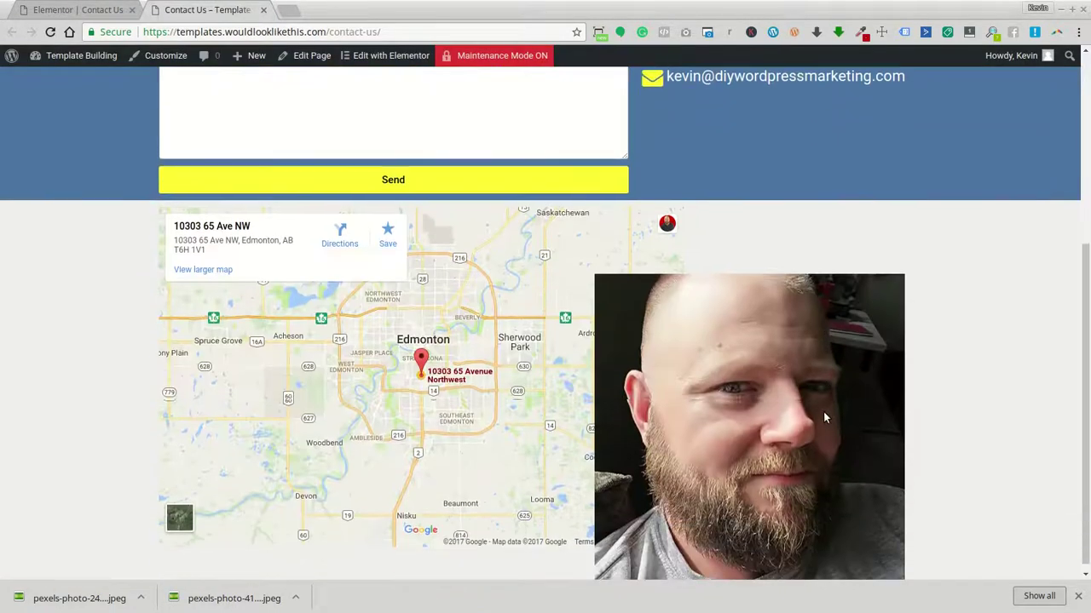
scroll(843, 460, "up", 4)
scroll(852, 460, "up", 1)
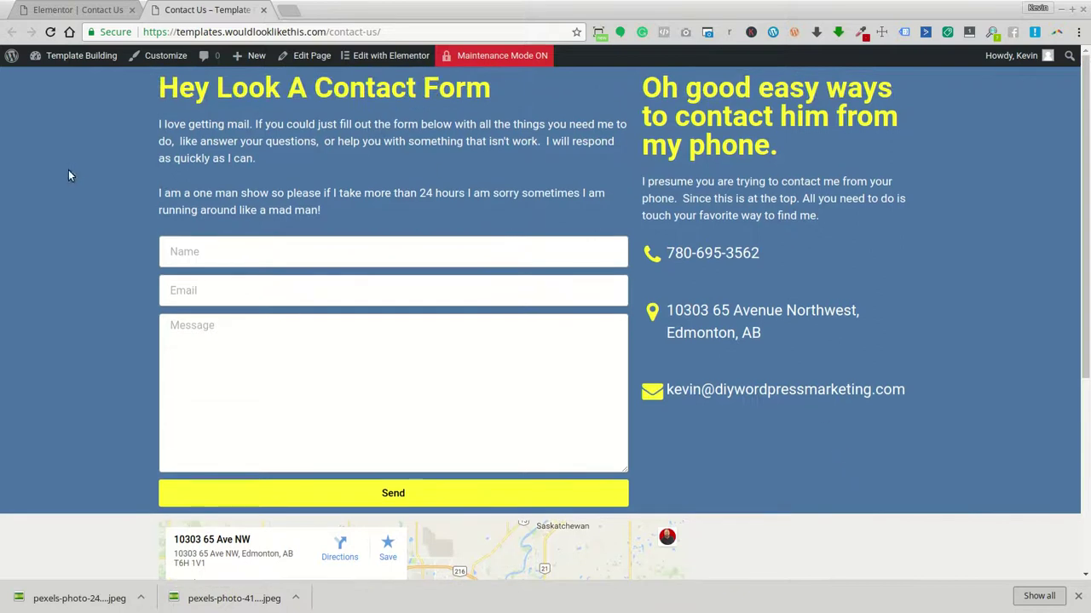